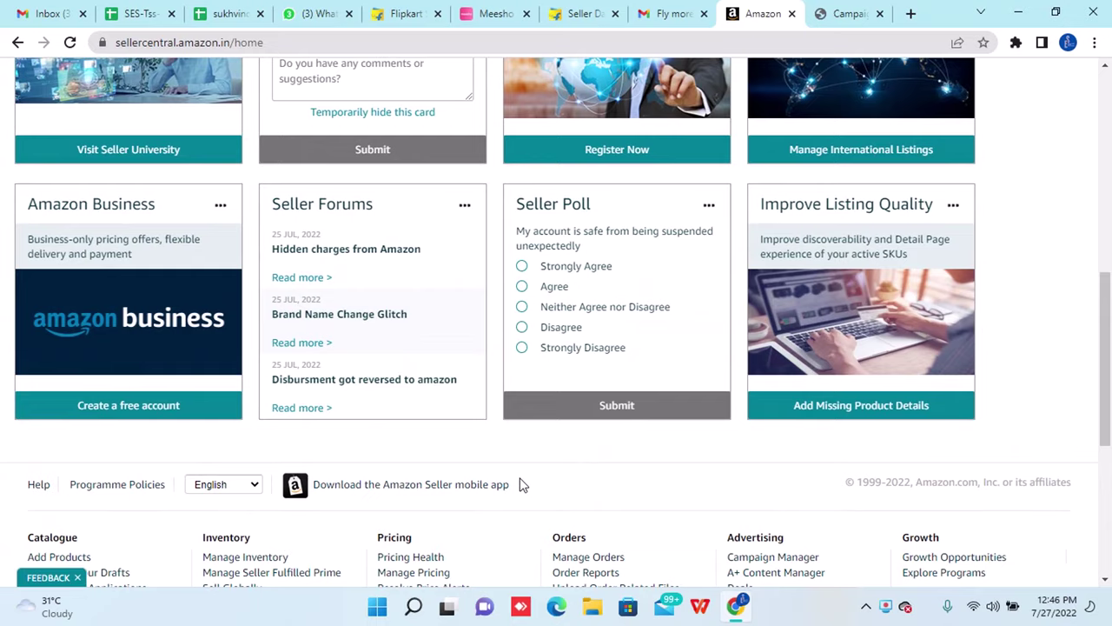
{"action": "scroll", "coordinate": [521, 484], "scroll_direction": "up", "scroll_amount": 5}
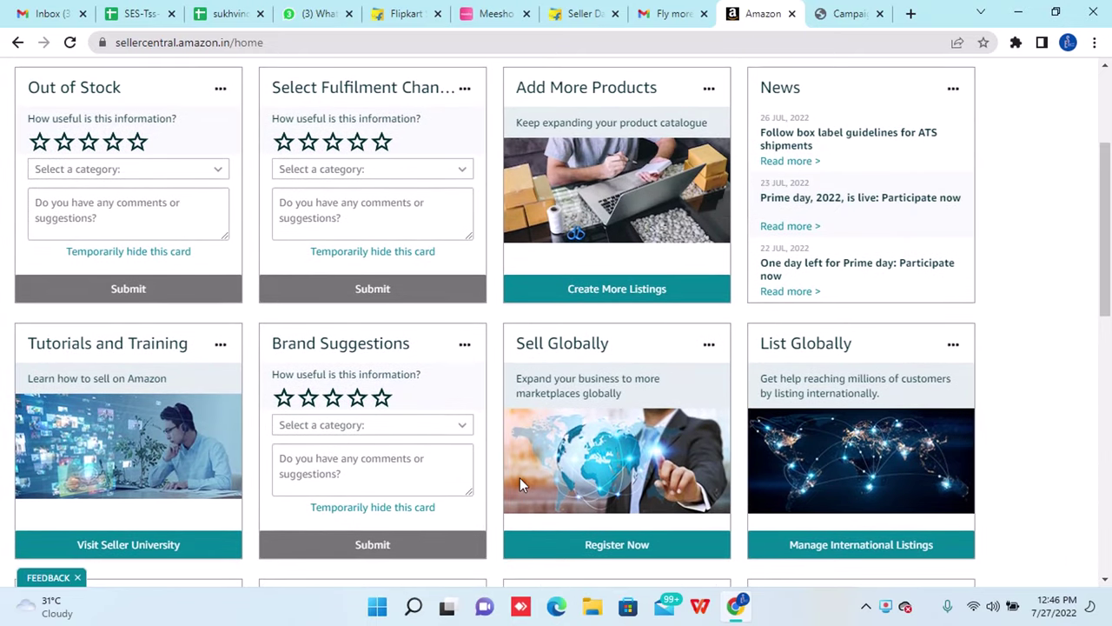
{"action": "scroll", "coordinate": [520, 484], "scroll_direction": "up", "scroll_amount": 3}
{"action": "scroll", "coordinate": [520, 484], "scroll_direction": "down", "scroll_amount": 2}
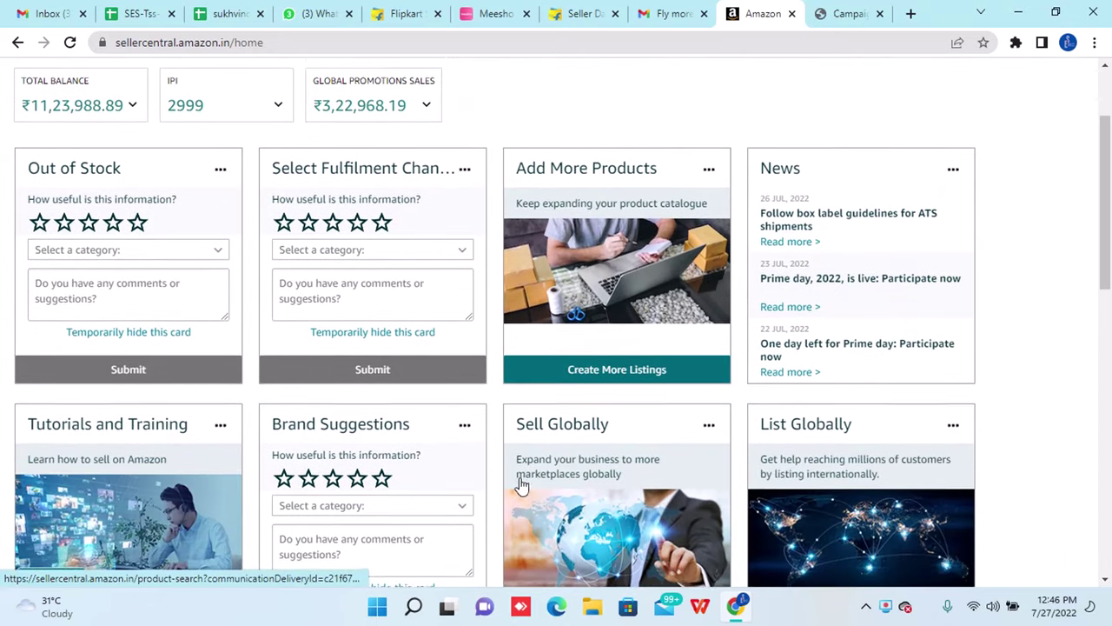
{"action": "scroll", "coordinate": [520, 484], "scroll_direction": "up", "scroll_amount": 1}
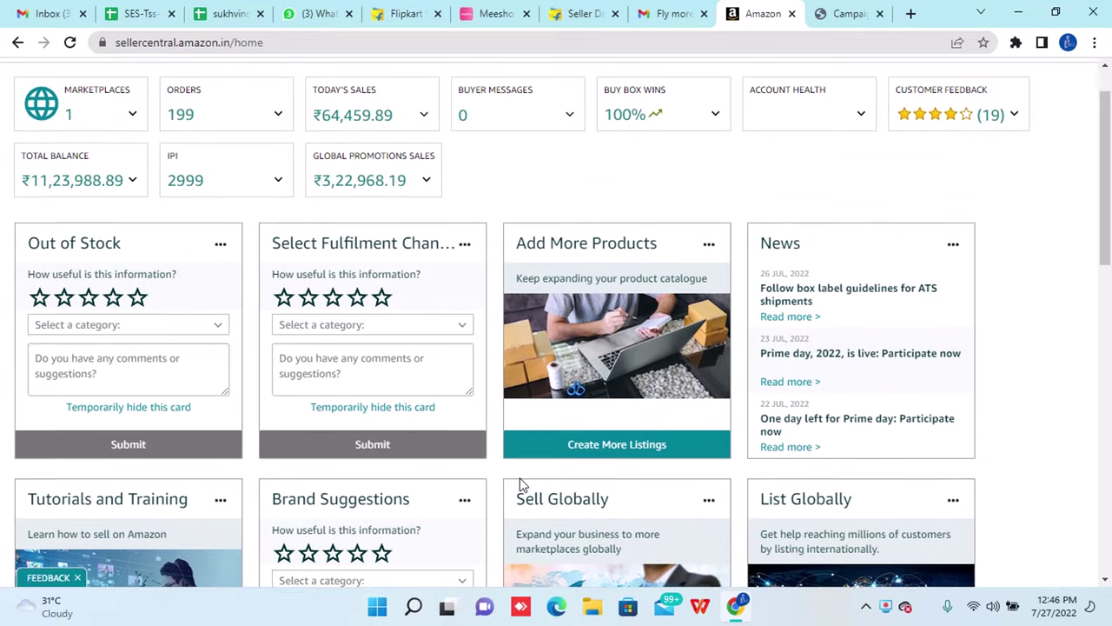
{"action": "scroll", "coordinate": [520, 484], "scroll_direction": "up", "scroll_amount": 1}
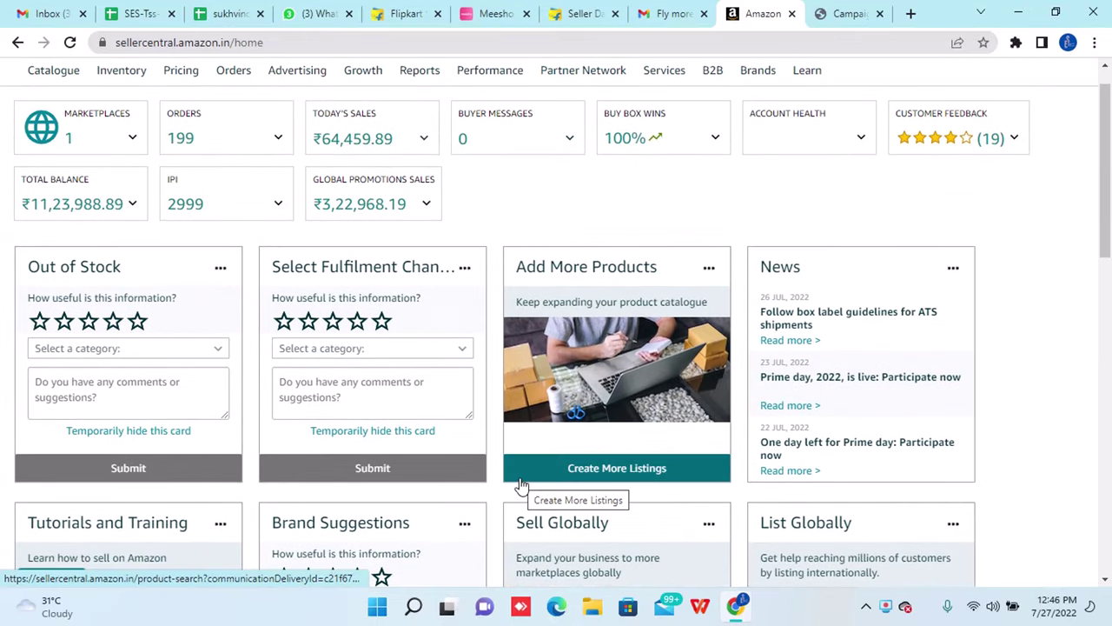
{"action": "scroll", "coordinate": [520, 484], "scroll_direction": "down", "scroll_amount": 3}
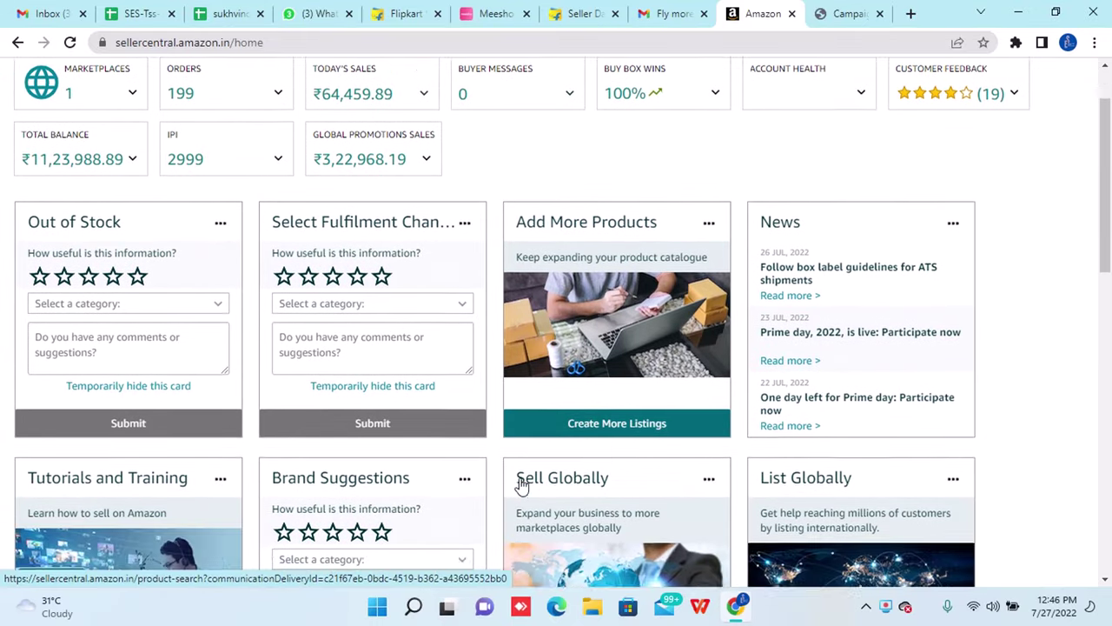
{"action": "scroll", "coordinate": [520, 485], "scroll_direction": "down", "scroll_amount": 3}
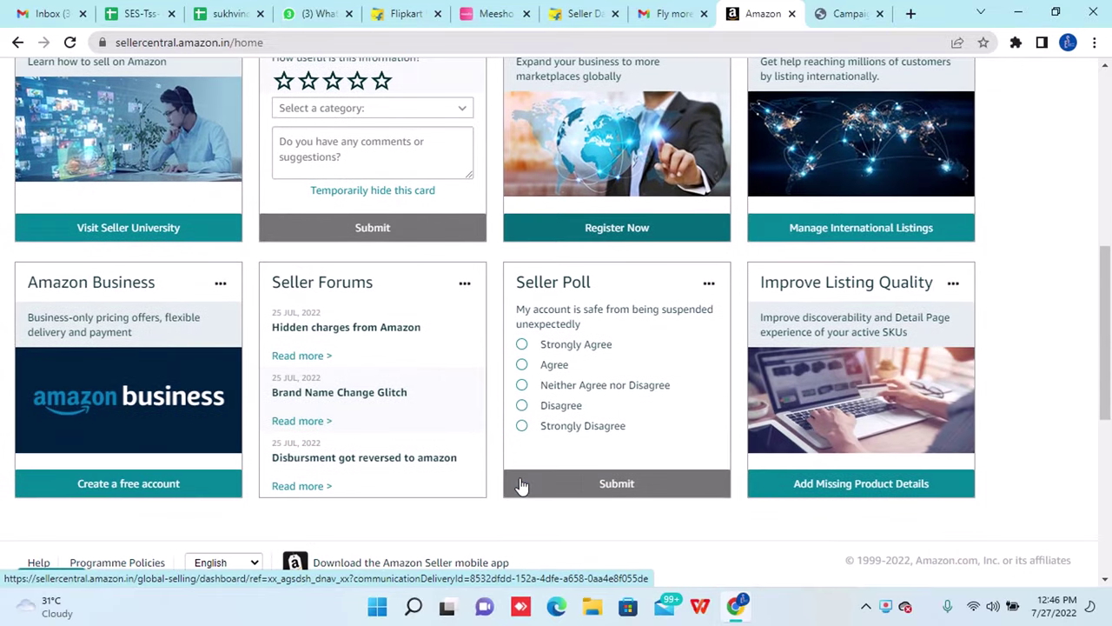
{"action": "scroll", "coordinate": [519, 484], "scroll_direction": "down", "scroll_amount": 5}
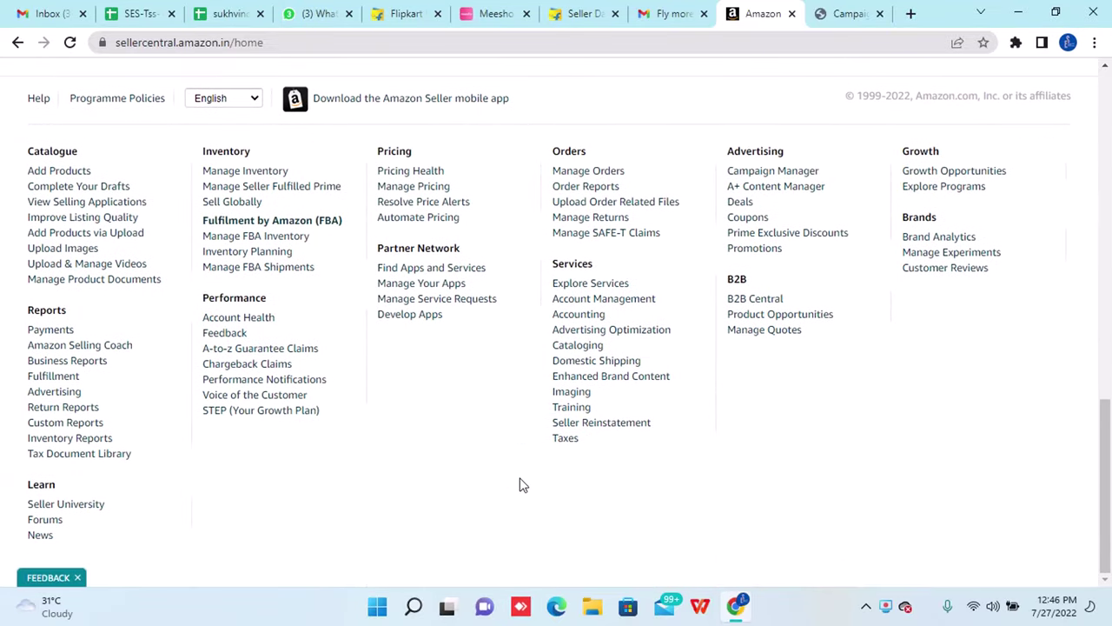
{"action": "scroll", "coordinate": [520, 484], "scroll_direction": "up", "scroll_amount": 4}
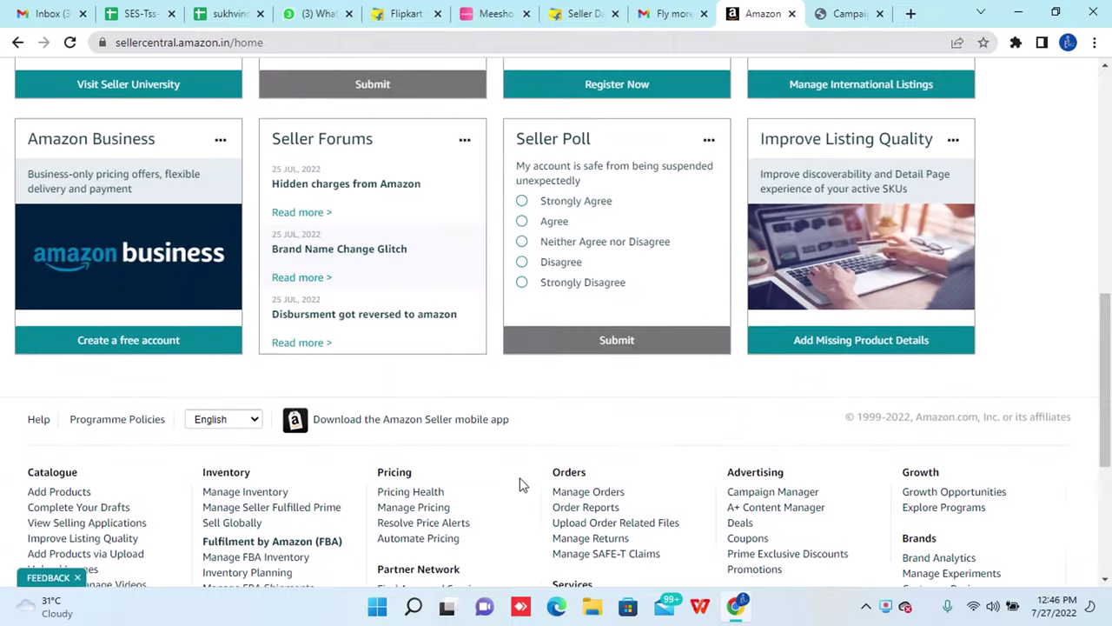
{"action": "scroll", "coordinate": [519, 484], "scroll_direction": "up", "scroll_amount": 3}
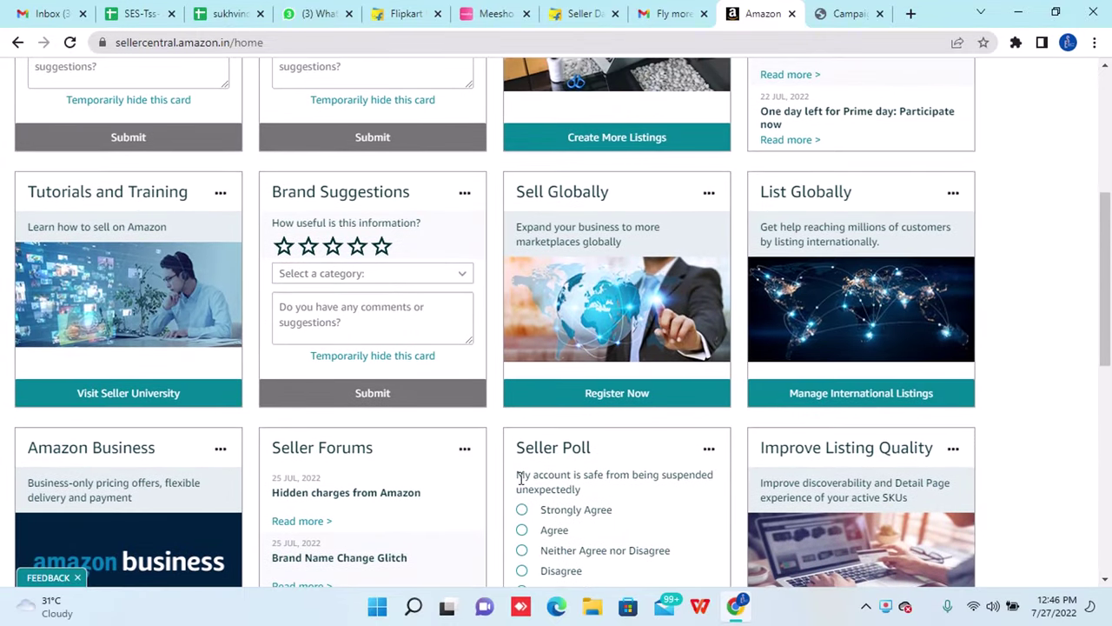
{"action": "scroll", "coordinate": [520, 481], "scroll_direction": "up", "scroll_amount": 2}
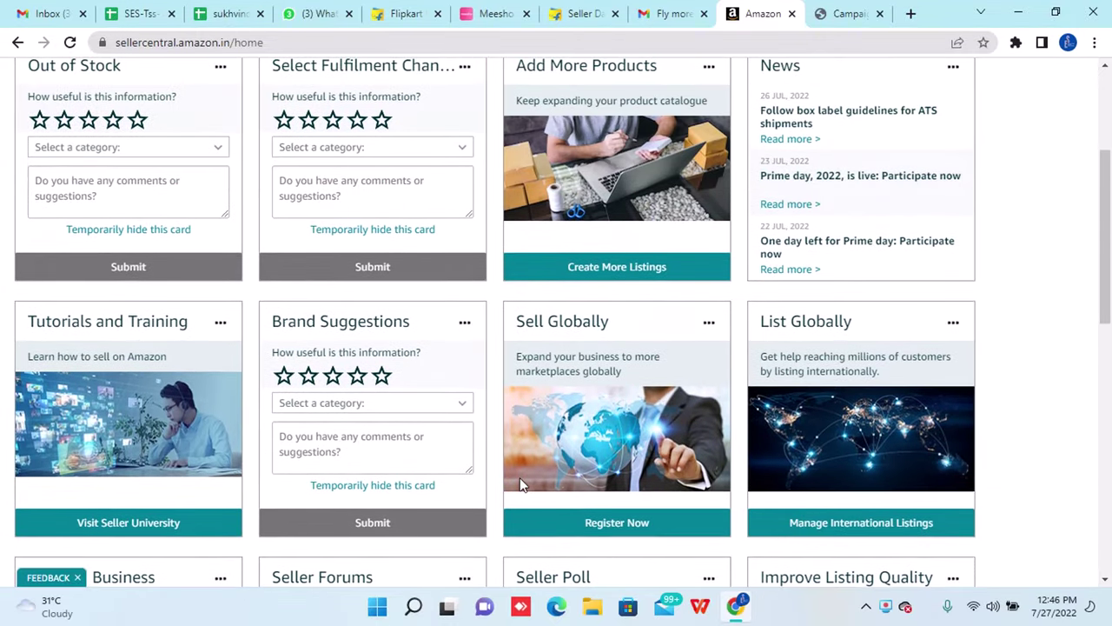
{"action": "scroll", "coordinate": [520, 484], "scroll_direction": "up", "scroll_amount": 1}
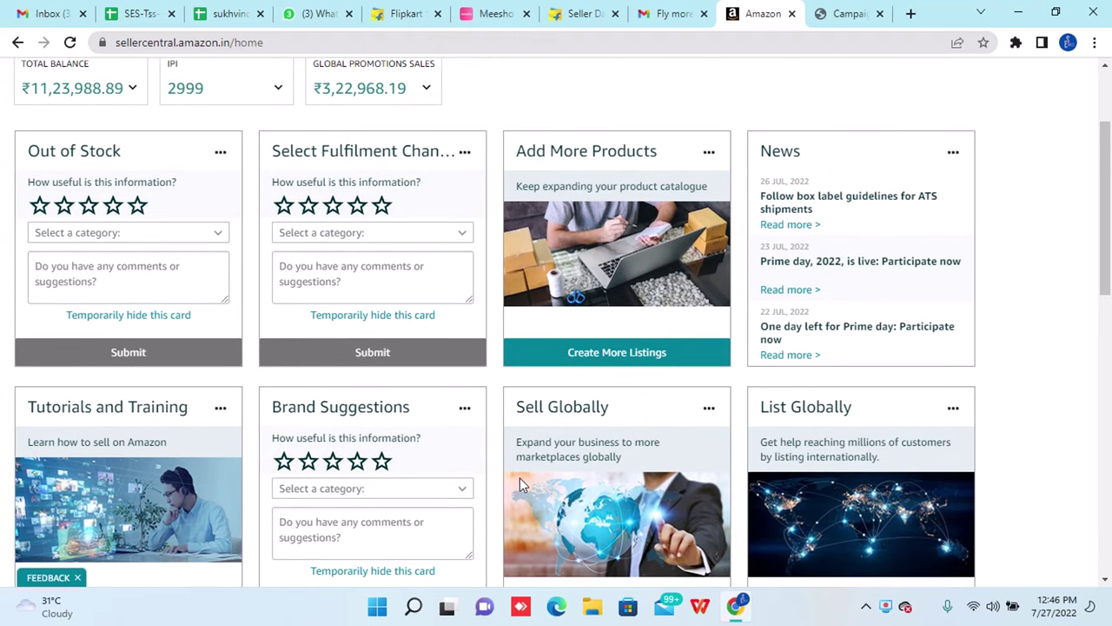
{"action": "scroll", "coordinate": [520, 484], "scroll_direction": "up", "scroll_amount": 1}
{"action": "scroll", "coordinate": [520, 481], "scroll_direction": "down", "scroll_amount": 1}
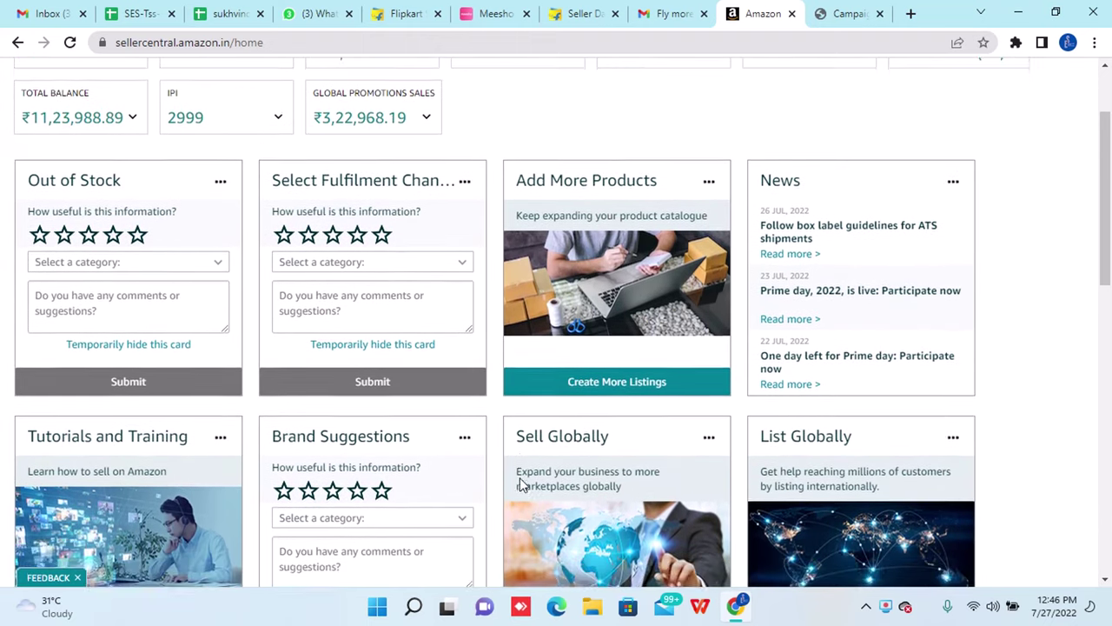
{"action": "scroll", "coordinate": [520, 484], "scroll_direction": "down", "scroll_amount": 1}
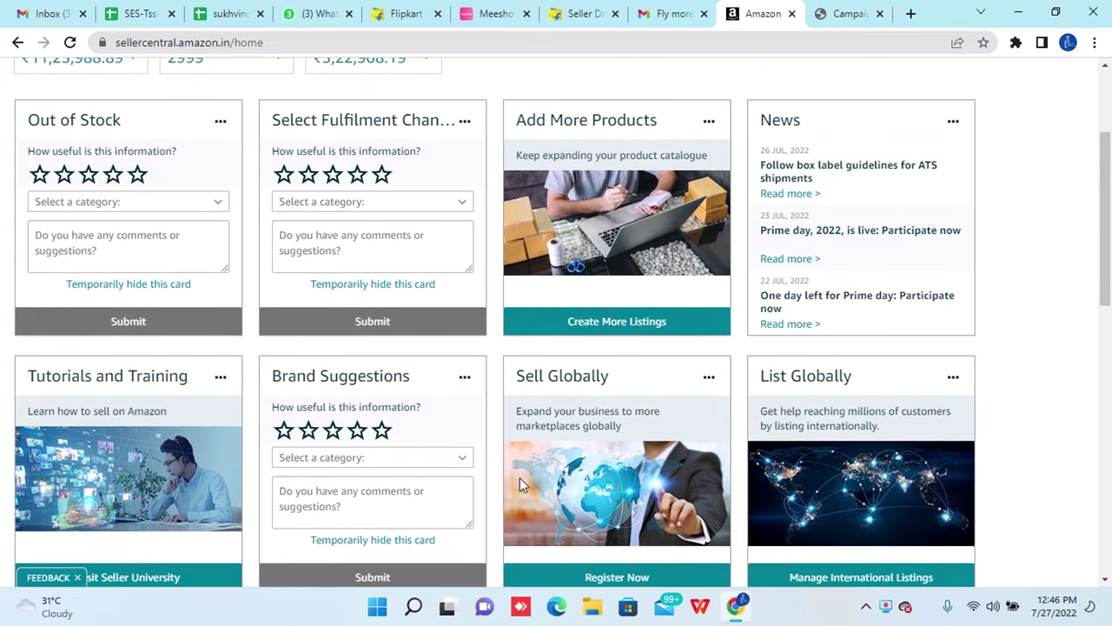
{"action": "scroll", "coordinate": [520, 484], "scroll_direction": "down", "scroll_amount": 3}
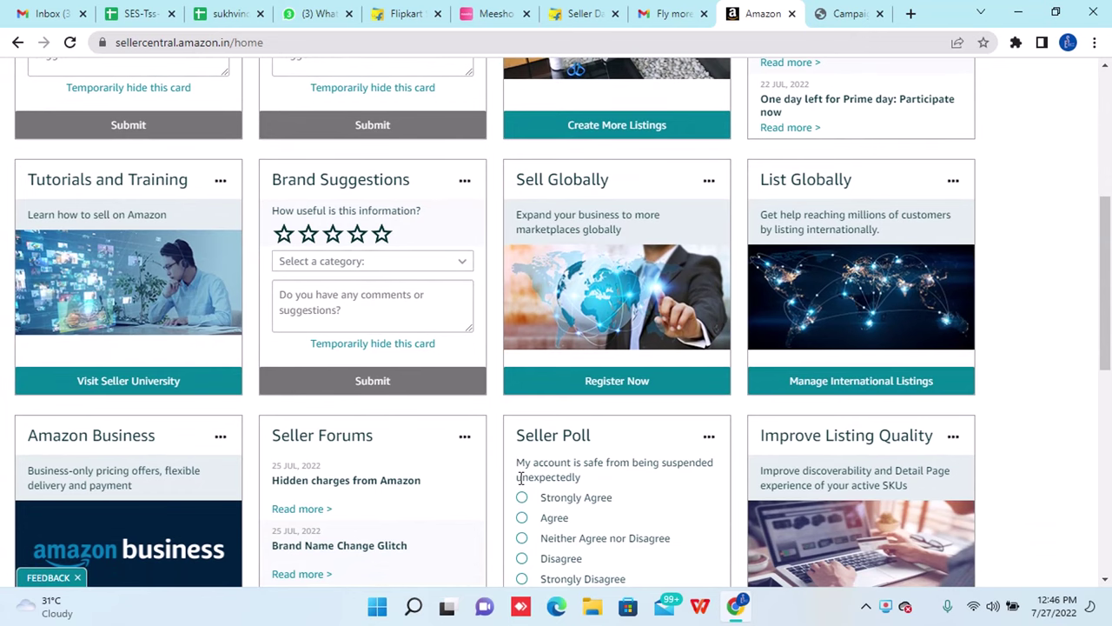
{"action": "scroll", "coordinate": [520, 484], "scroll_direction": "down", "scroll_amount": 3}
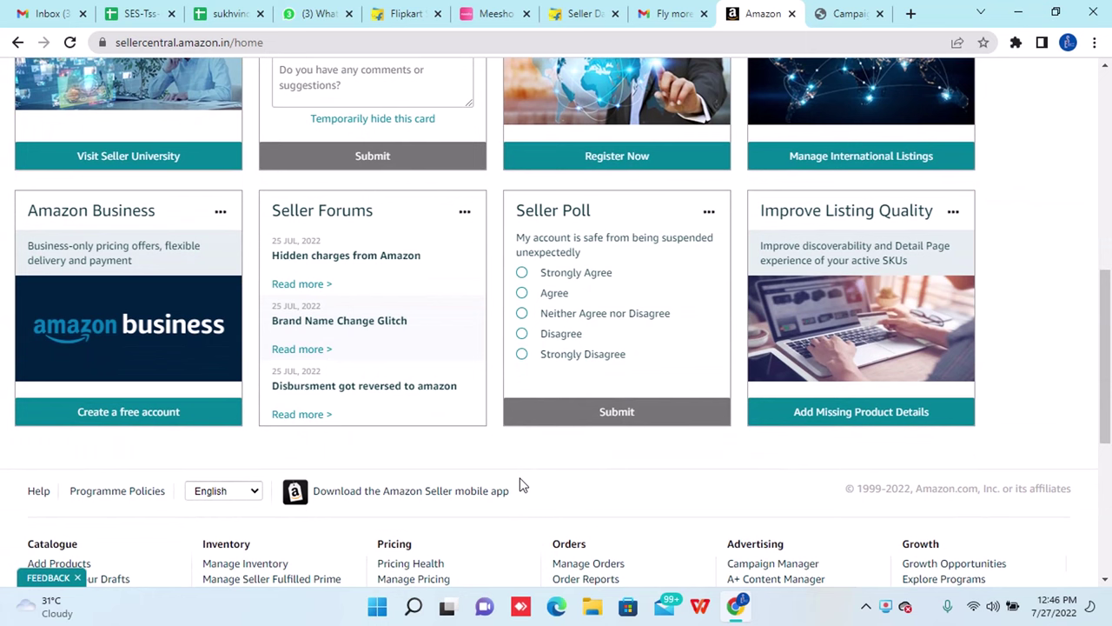
{"action": "scroll", "coordinate": [520, 484], "scroll_direction": "up", "scroll_amount": 5}
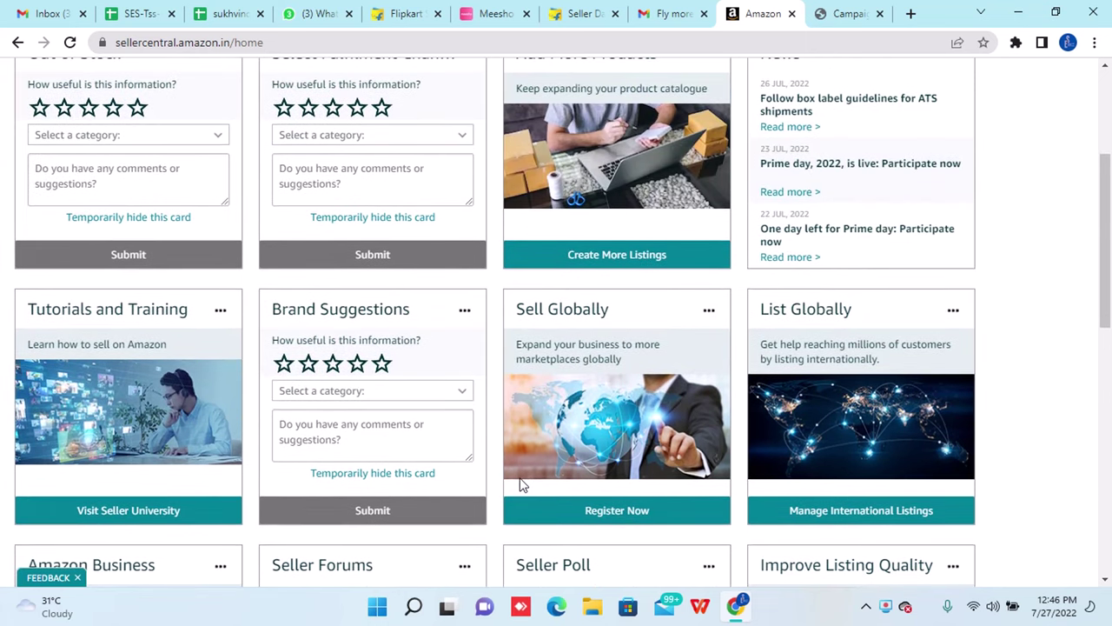
{"action": "scroll", "coordinate": [520, 484], "scroll_direction": "up", "scroll_amount": 3}
{"action": "scroll", "coordinate": [519, 484], "scroll_direction": "down", "scroll_amount": 5}
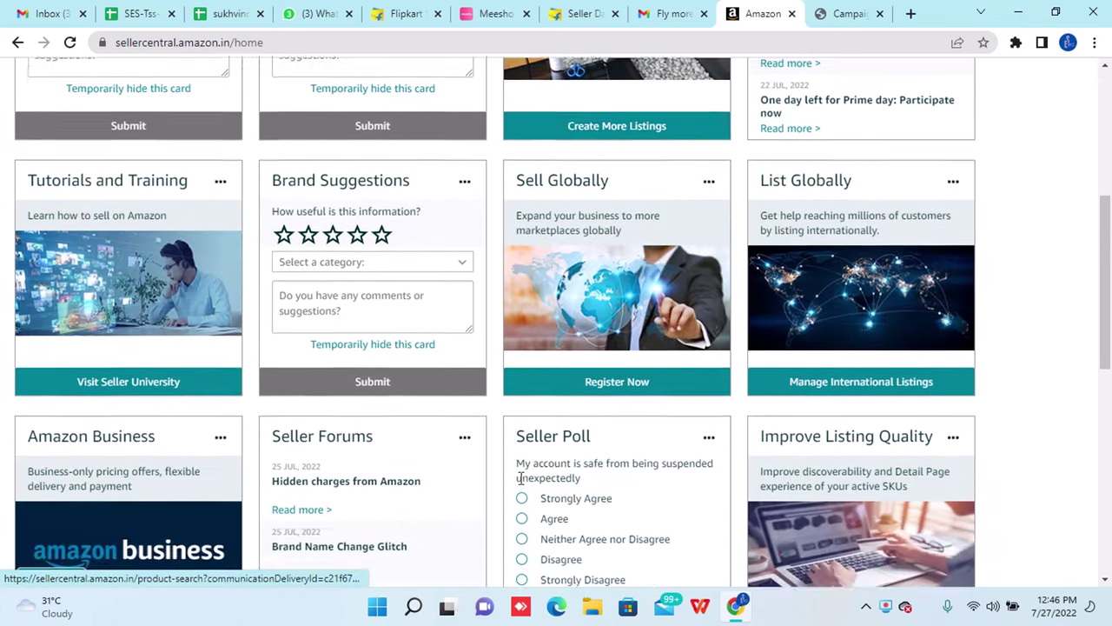
{"action": "scroll", "coordinate": [518, 477], "scroll_direction": "down", "scroll_amount": 2}
{"action": "scroll", "coordinate": [519, 477], "scroll_direction": "down", "scroll_amount": 3}
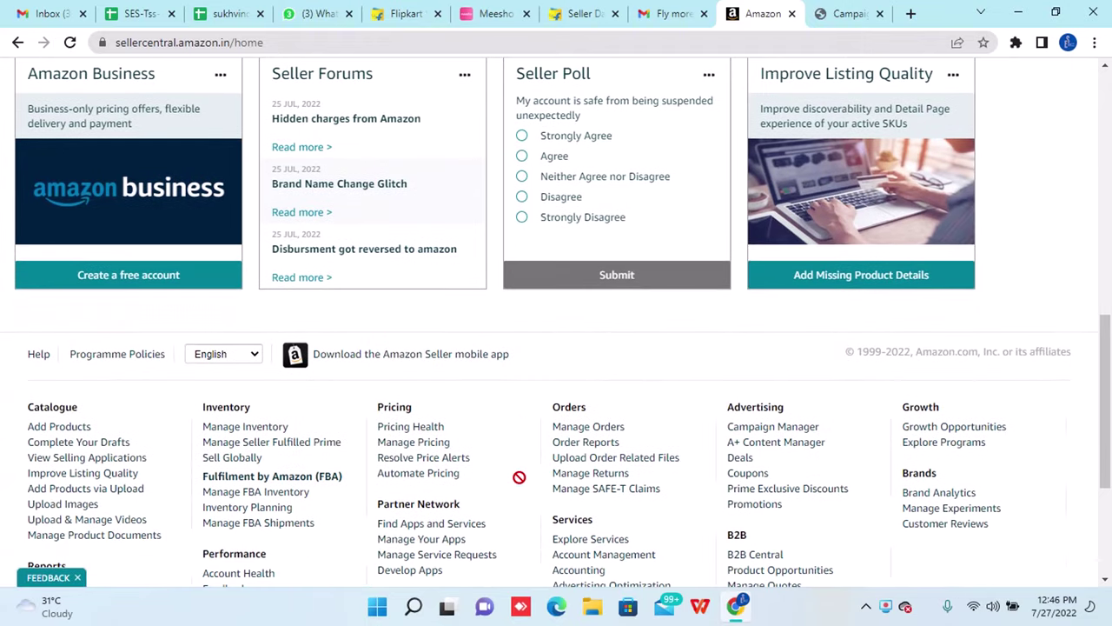
{"action": "scroll", "coordinate": [520, 484], "scroll_direction": "down", "scroll_amount": 1}
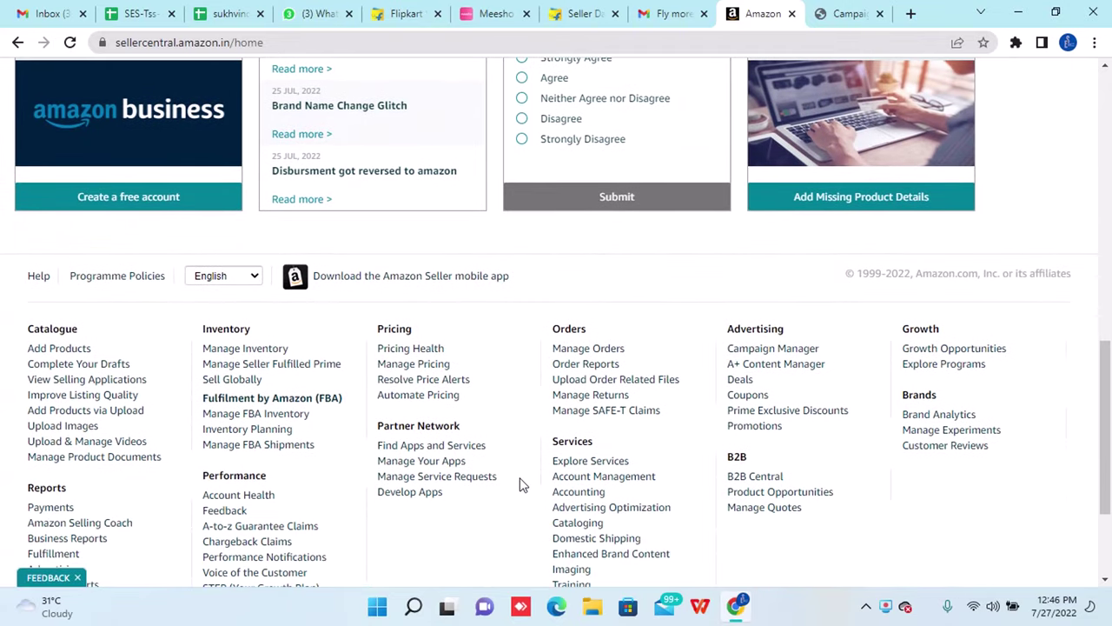
{"action": "scroll", "coordinate": [520, 484], "scroll_direction": "down", "scroll_amount": 2}
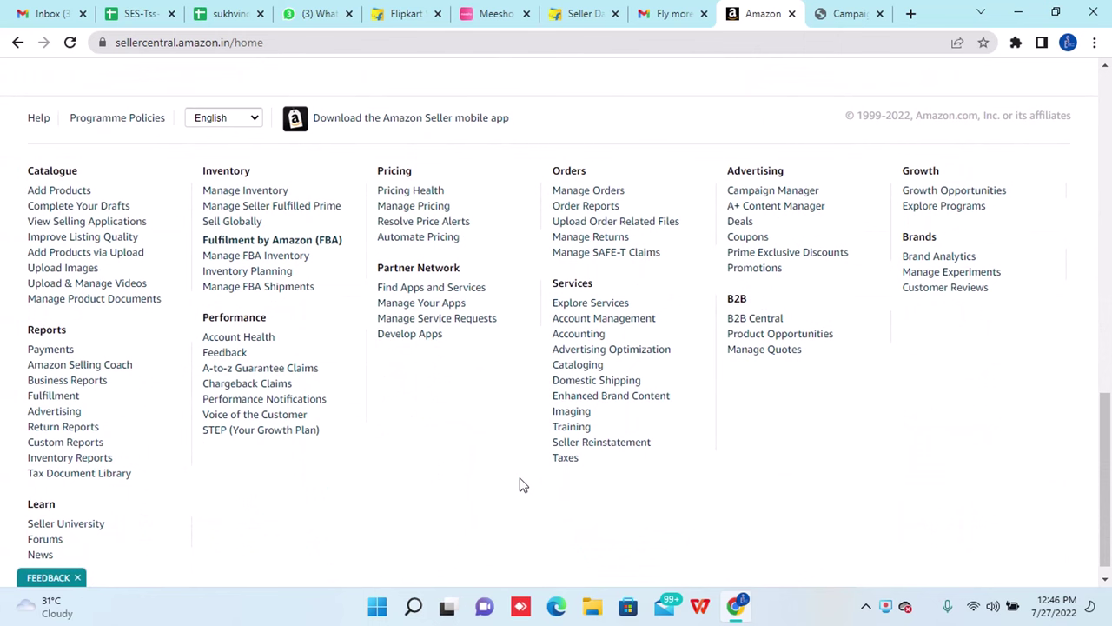
{"action": "scroll", "coordinate": [520, 484], "scroll_direction": "up", "scroll_amount": 2}
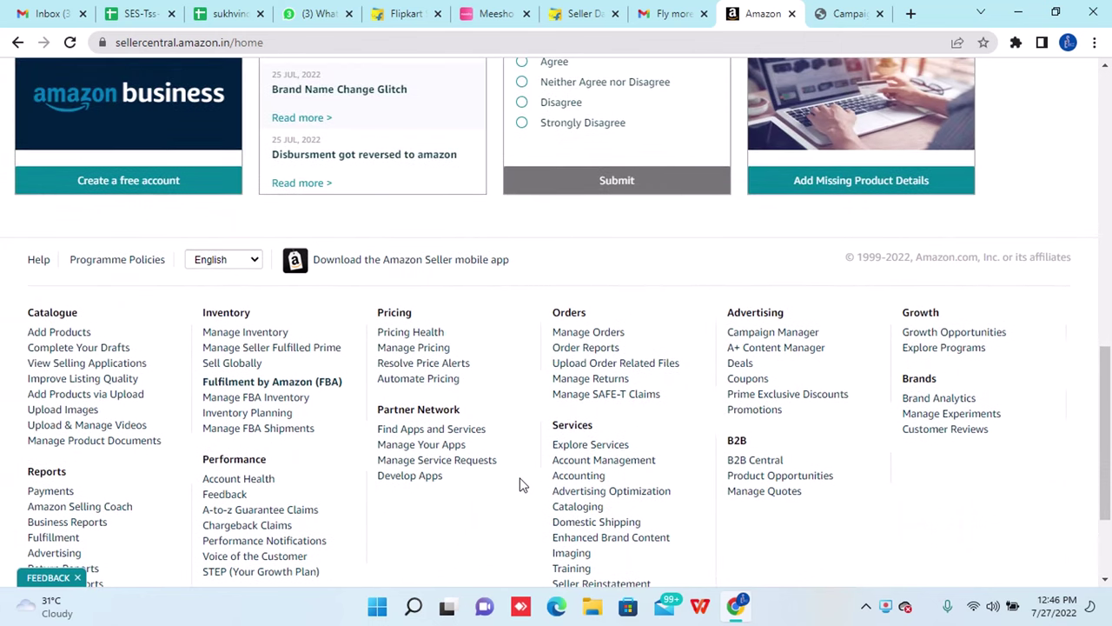
{"action": "scroll", "coordinate": [520, 484], "scroll_direction": "up", "scroll_amount": 7}
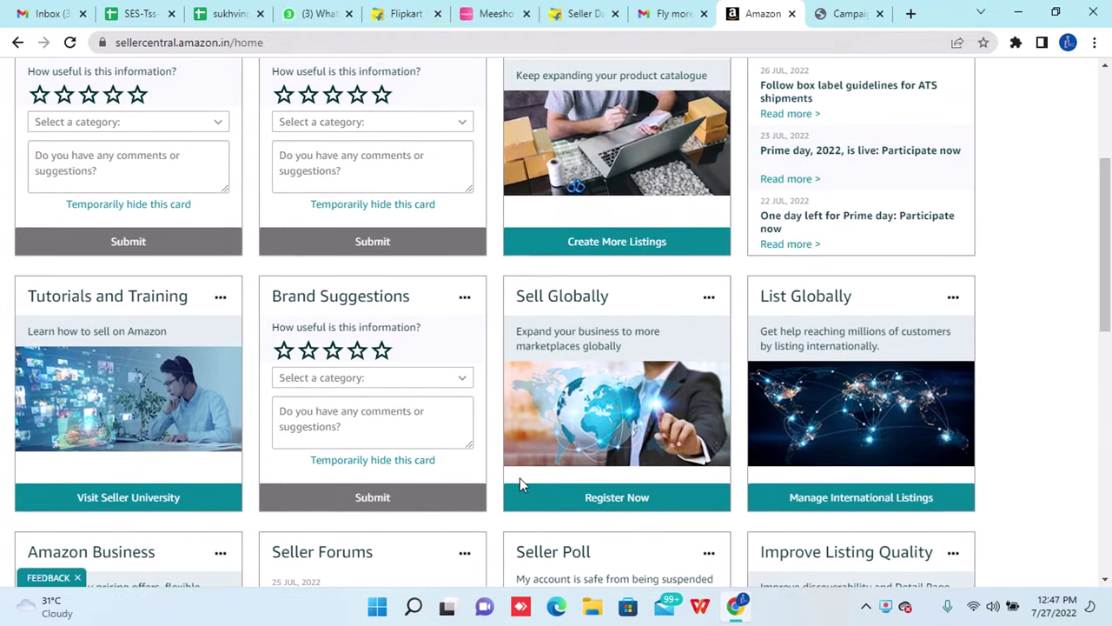
{"action": "scroll", "coordinate": [520, 483], "scroll_direction": "up", "scroll_amount": 1}
{"action": "scroll", "coordinate": [519, 483], "scroll_direction": "down", "scroll_amount": 1}
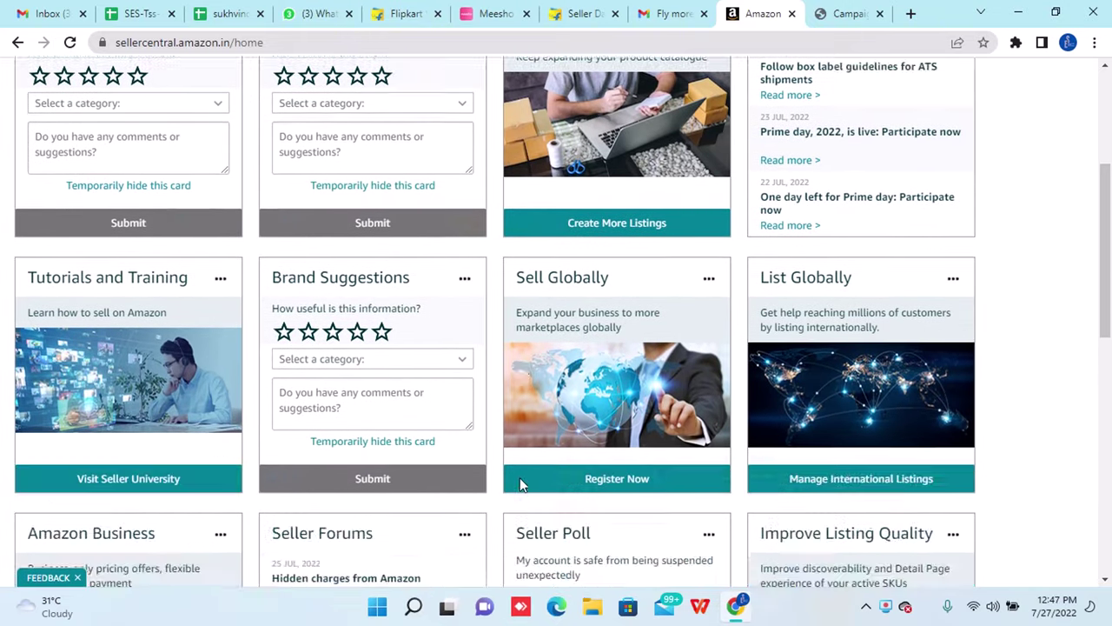
{"action": "scroll", "coordinate": [520, 484], "scroll_direction": "down", "scroll_amount": 8}
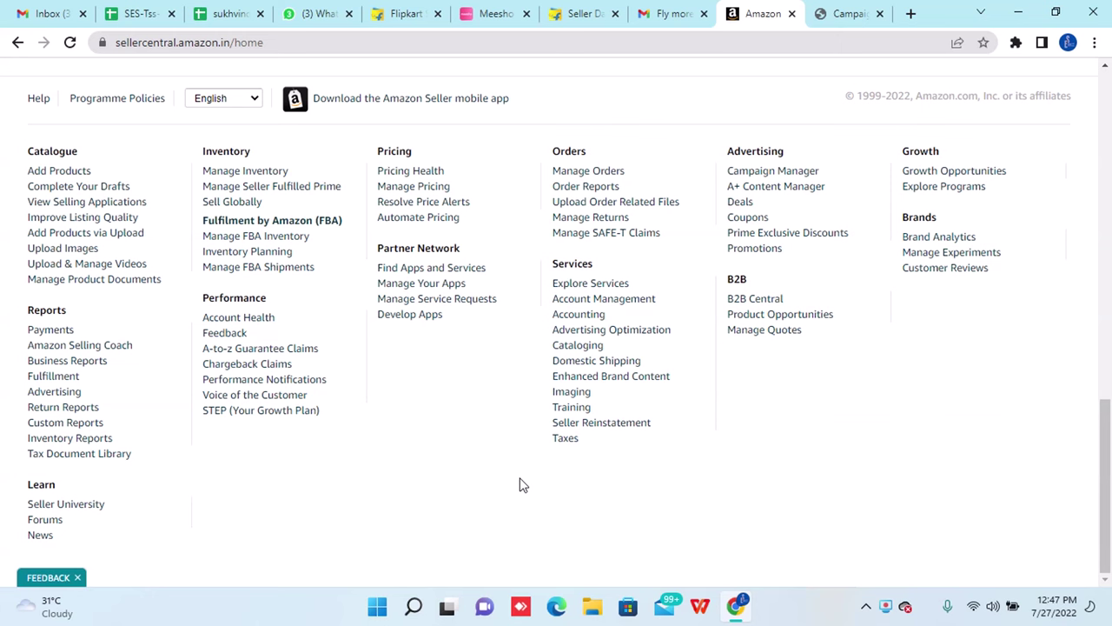
Locate Campaign Manager among the Advertising options, switch to the already open Amazon Ads Campaigns page and look over its management view.
{"action": "scroll", "coordinate": [554, 185], "scroll_direction": "up", "scroll_amount": 4}
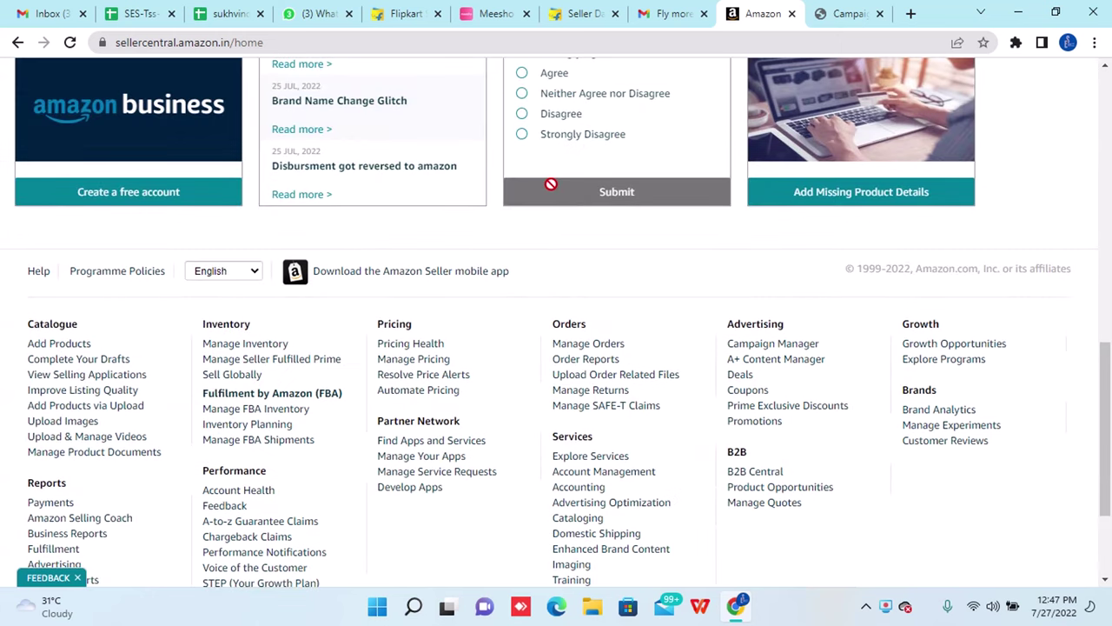
{"action": "scroll", "coordinate": [552, 185], "scroll_direction": "up", "scroll_amount": 3}
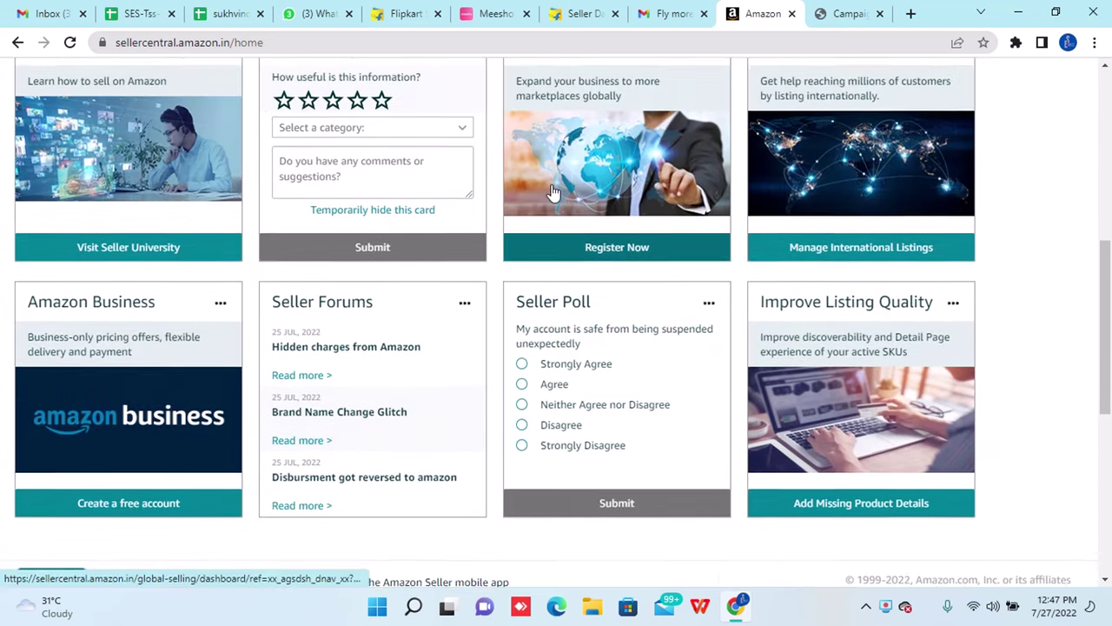
{"action": "scroll", "coordinate": [552, 190], "scroll_direction": "up", "scroll_amount": 4}
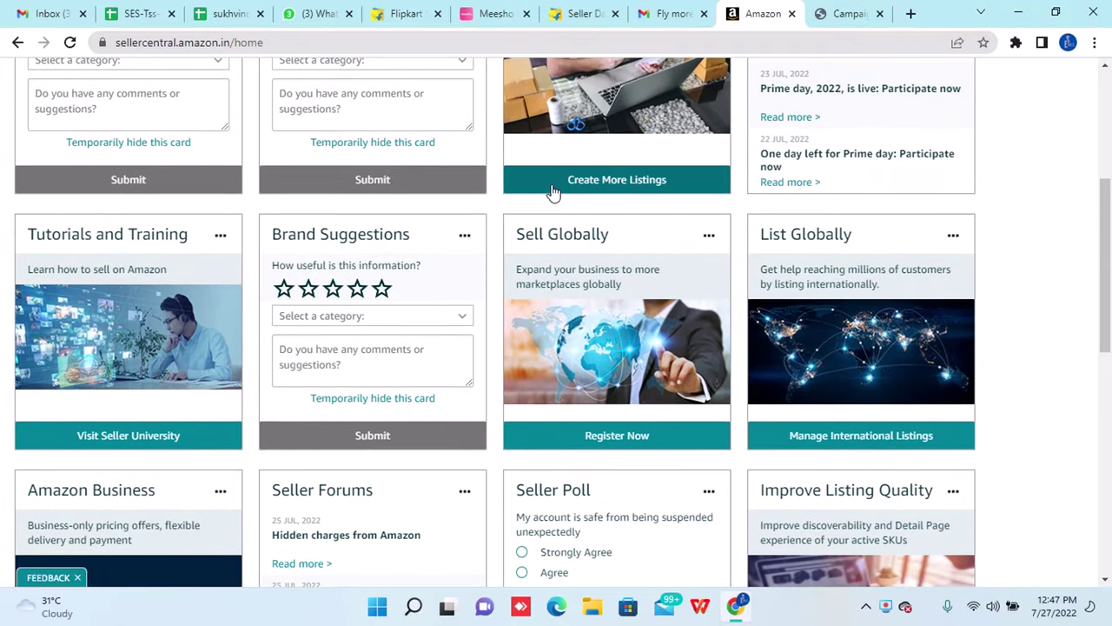
{"action": "scroll", "coordinate": [552, 189], "scroll_direction": "up", "scroll_amount": 1}
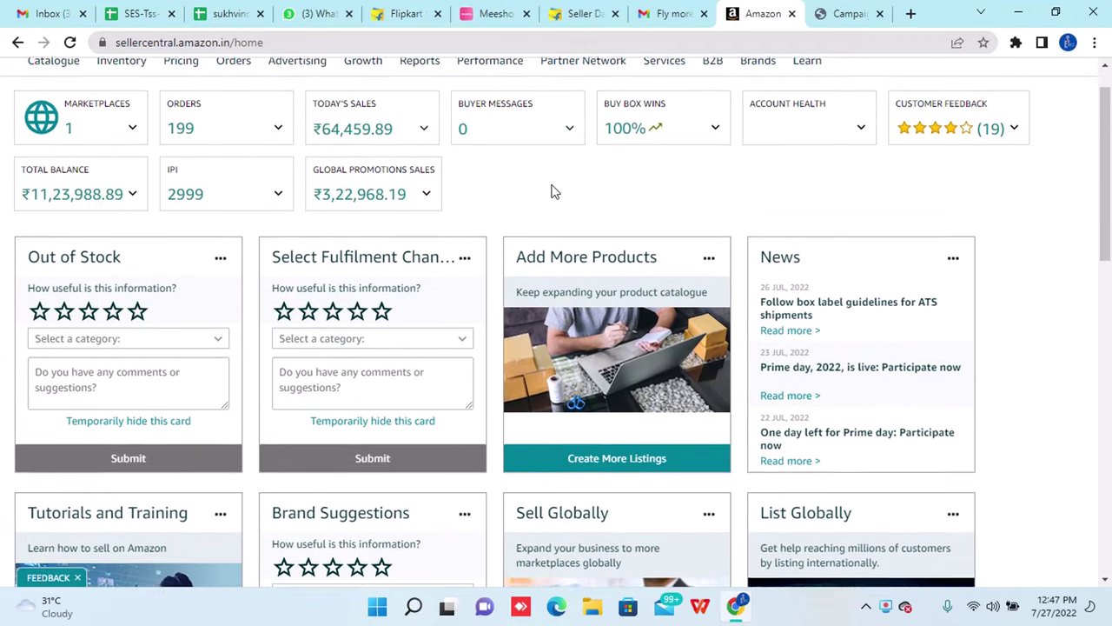
{"action": "mouse_move", "coordinate": [311, 82]}
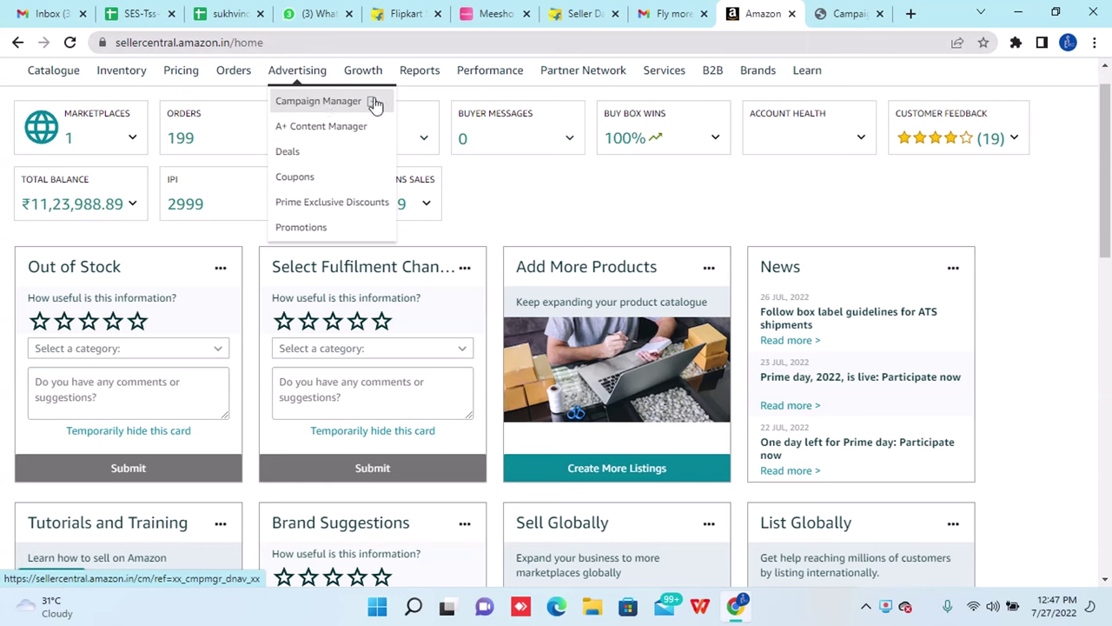
{"action": "left_click", "coordinate": [845, 11]}
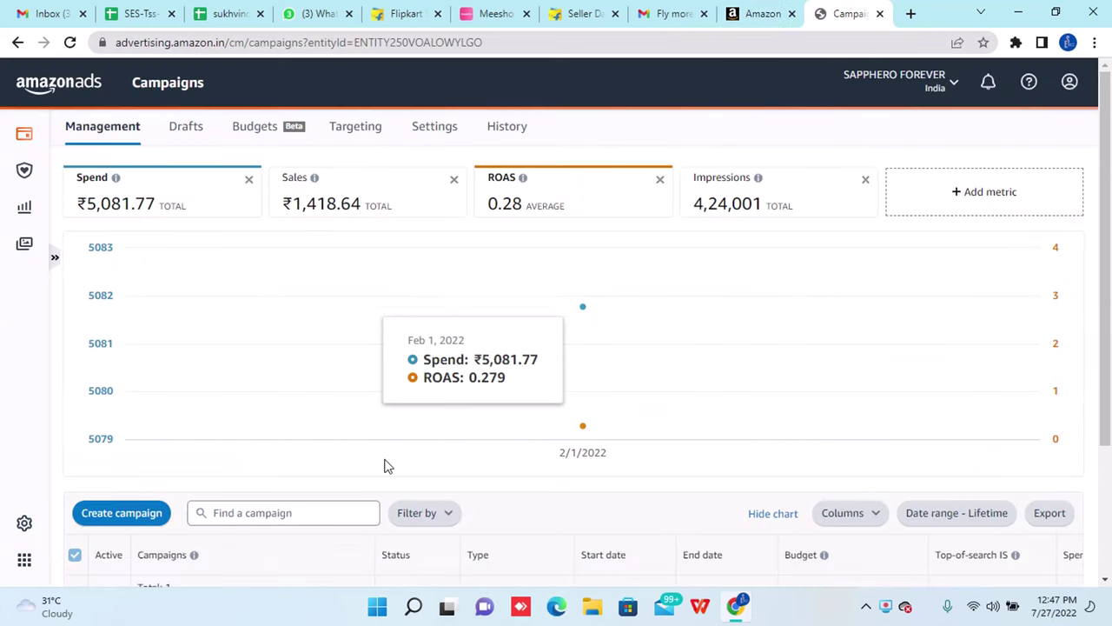
{"action": "scroll", "coordinate": [385, 464], "scroll_direction": "down", "scroll_amount": 2}
{"action": "scroll", "coordinate": [387, 467], "scroll_direction": "up", "scroll_amount": 2}
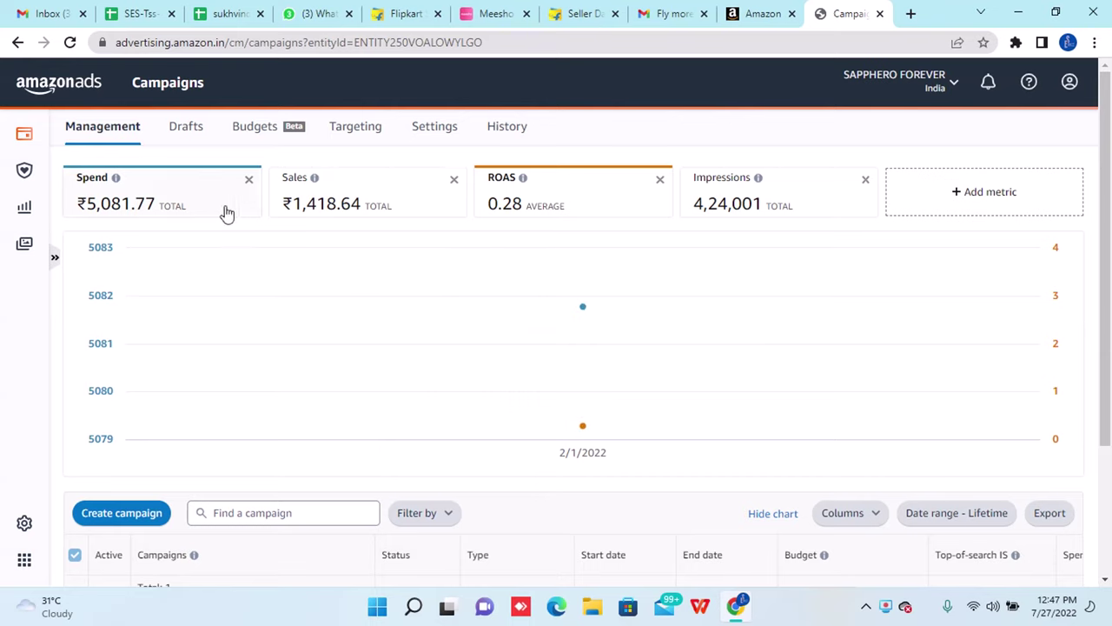
Compare Spend, Sales and ROAS on the campaign performance chart by alternating which two metrics are plotted, ending with Sales and ROAS.
{"action": "left_click", "coordinate": [395, 212]}
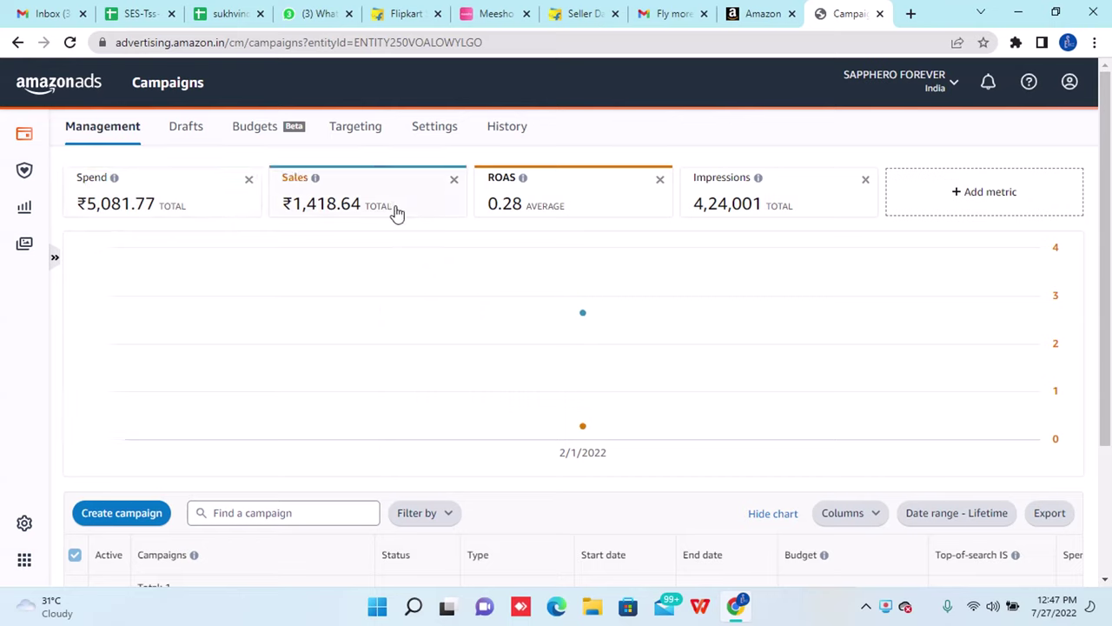
{"action": "left_click", "coordinate": [187, 206]}
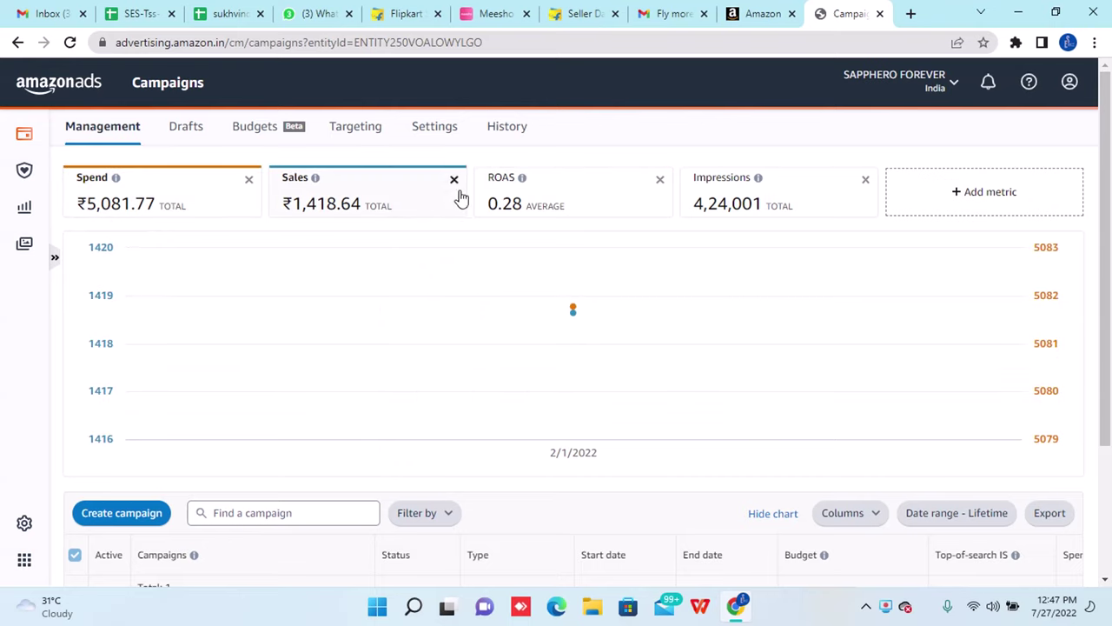
{"action": "left_click", "coordinate": [532, 205]}
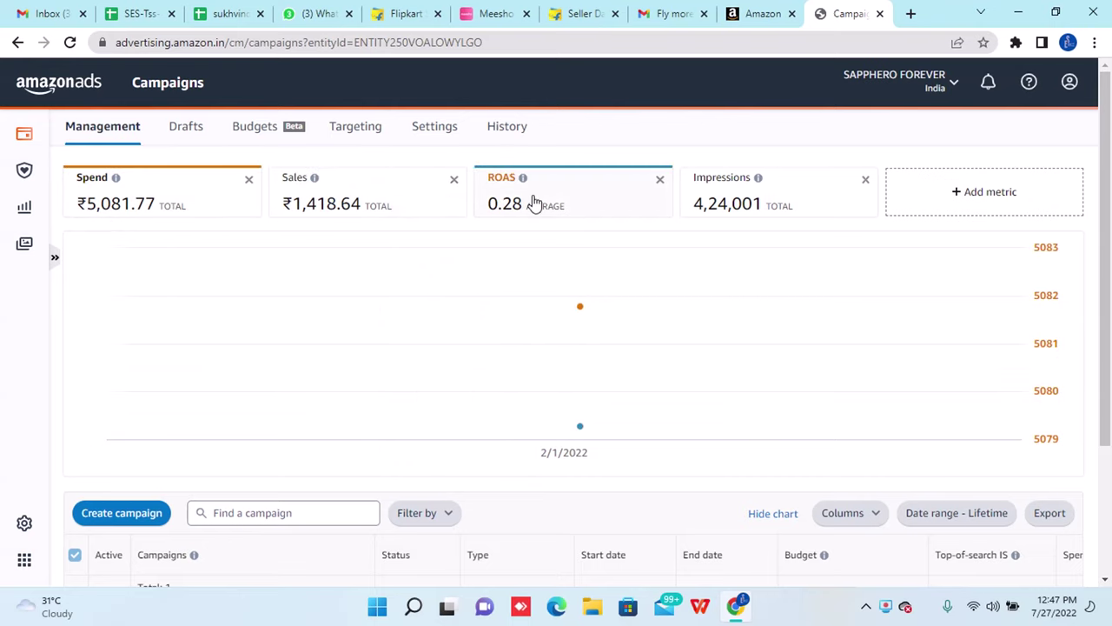
{"action": "left_click", "coordinate": [174, 209]}
{"action": "left_click", "coordinate": [354, 209]}
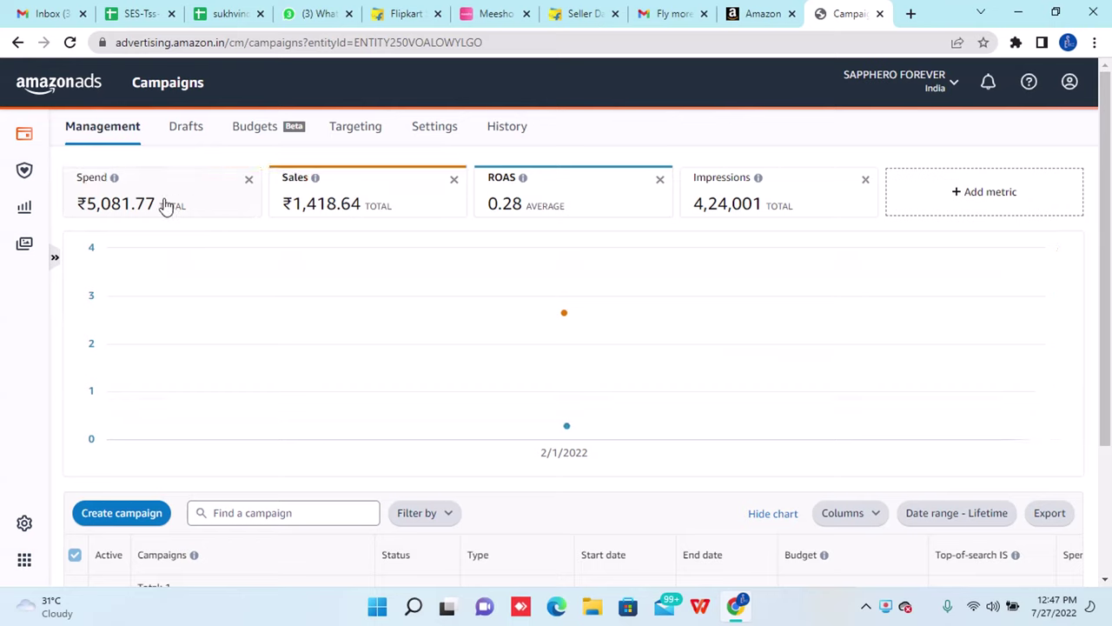
Plot Spend alongside Sales on the performance chart and look over the columns of the campaign table.
{"action": "left_click", "coordinate": [165, 205]}
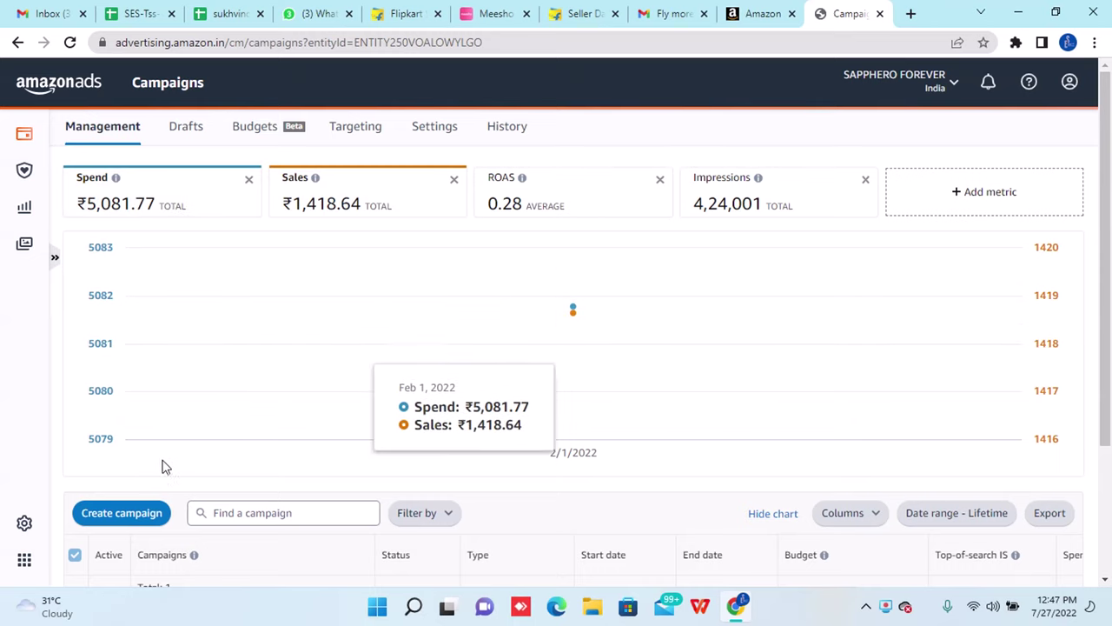
{"action": "scroll", "coordinate": [458, 522], "scroll_direction": "down", "scroll_amount": 2}
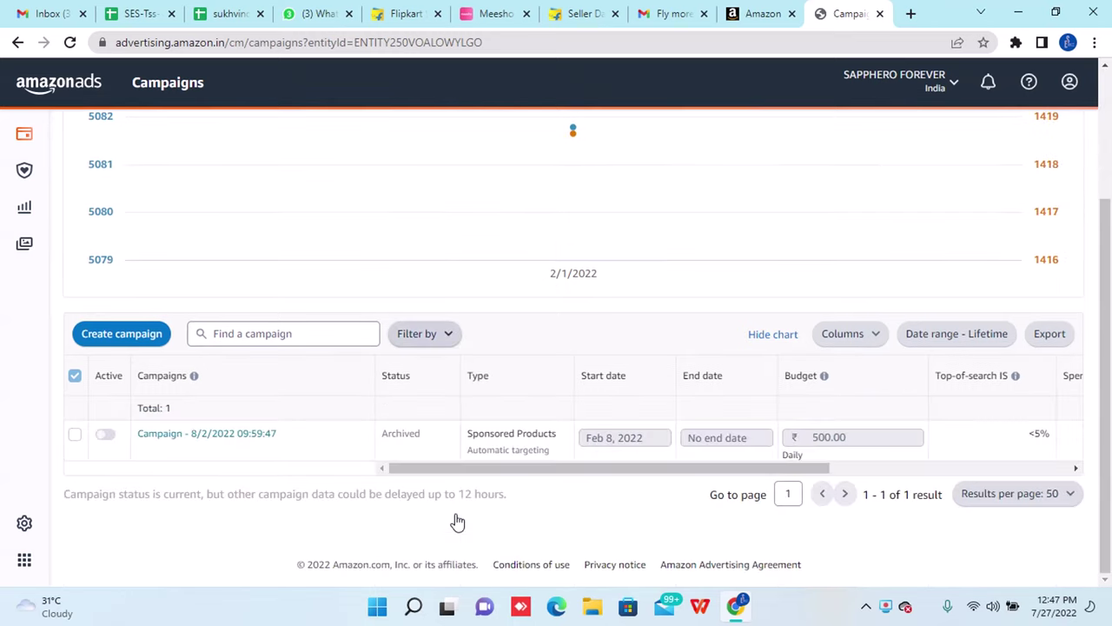
{"action": "scroll", "coordinate": [458, 520], "scroll_direction": "up", "scroll_amount": 2}
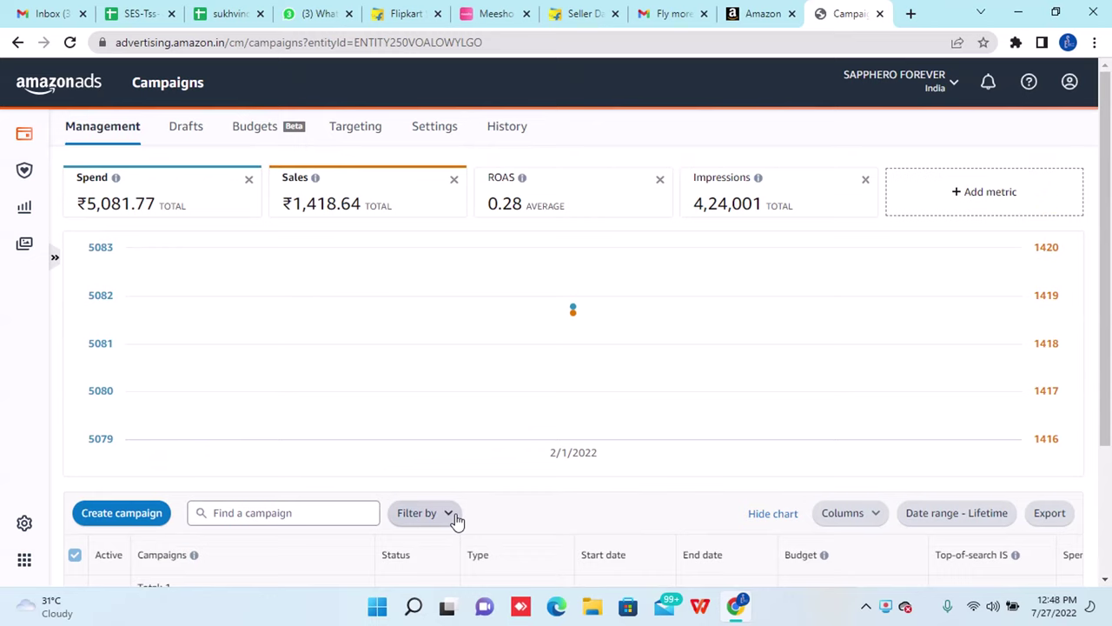
{"action": "mouse_move", "coordinate": [204, 425]}
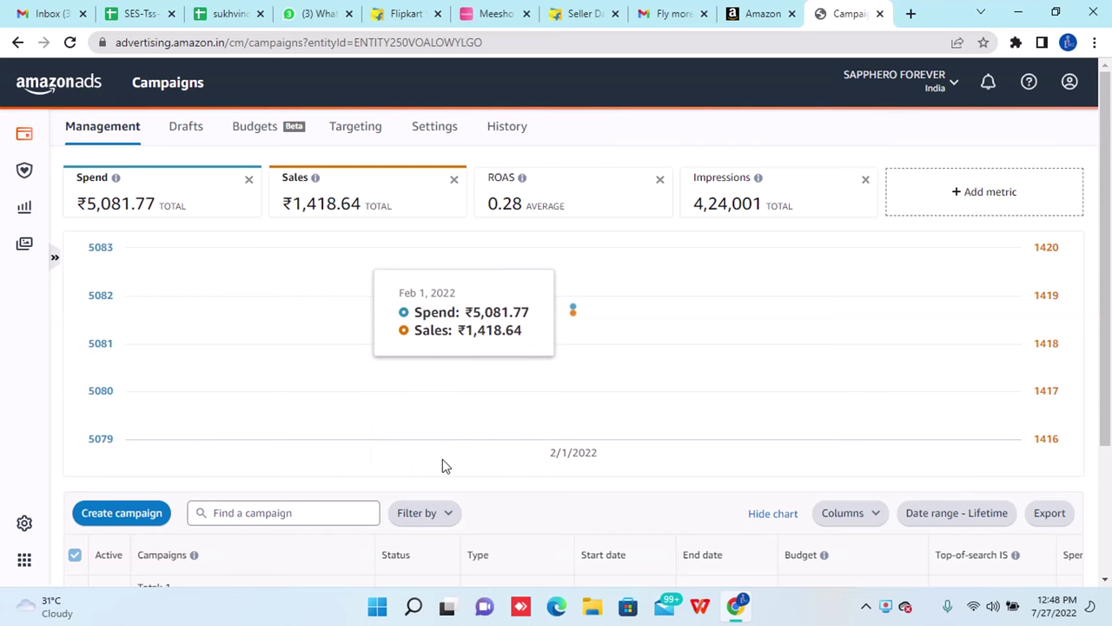
{"action": "scroll", "coordinate": [442, 464], "scroll_direction": "down", "scroll_amount": 2}
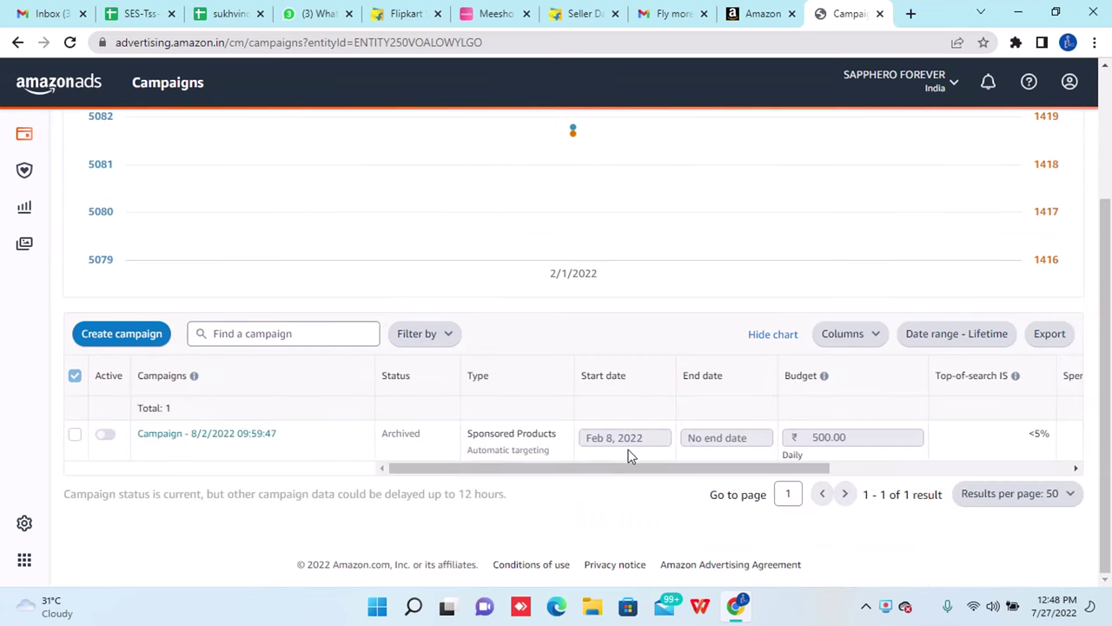
{"action": "scroll", "coordinate": [630, 457], "scroll_direction": "right", "scroll_amount": 4}
{"action": "scroll", "coordinate": [629, 456], "scroll_direction": "left", "scroll_amount": 4}
{"action": "scroll", "coordinate": [422, 504], "scroll_direction": "up", "scroll_amount": 2}
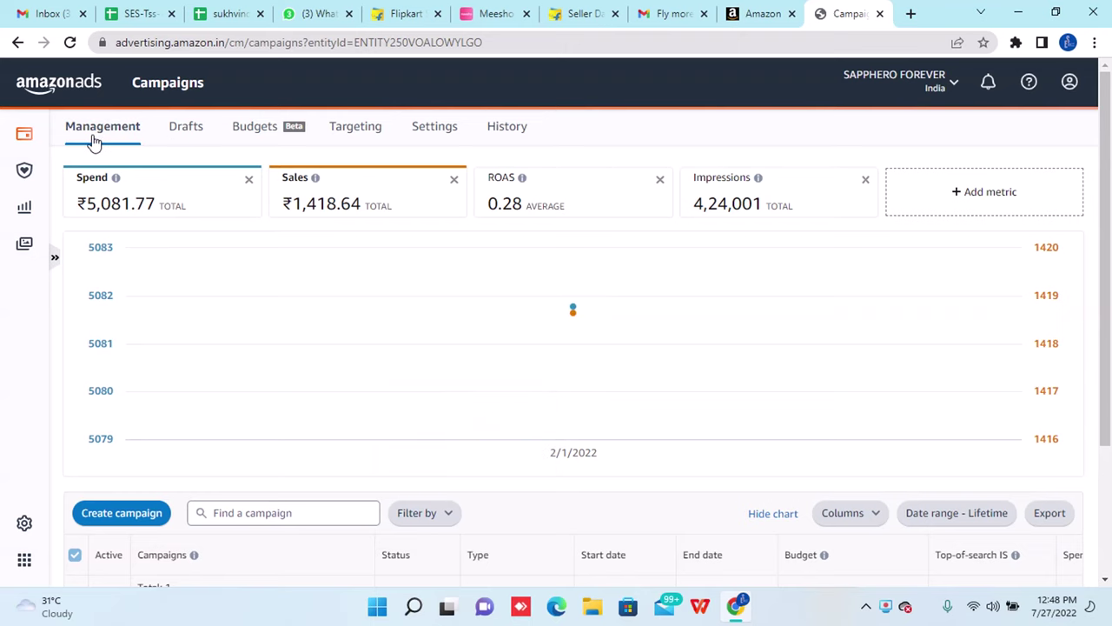
{"action": "scroll", "coordinate": [576, 455], "scroll_direction": "down", "scroll_amount": 2}
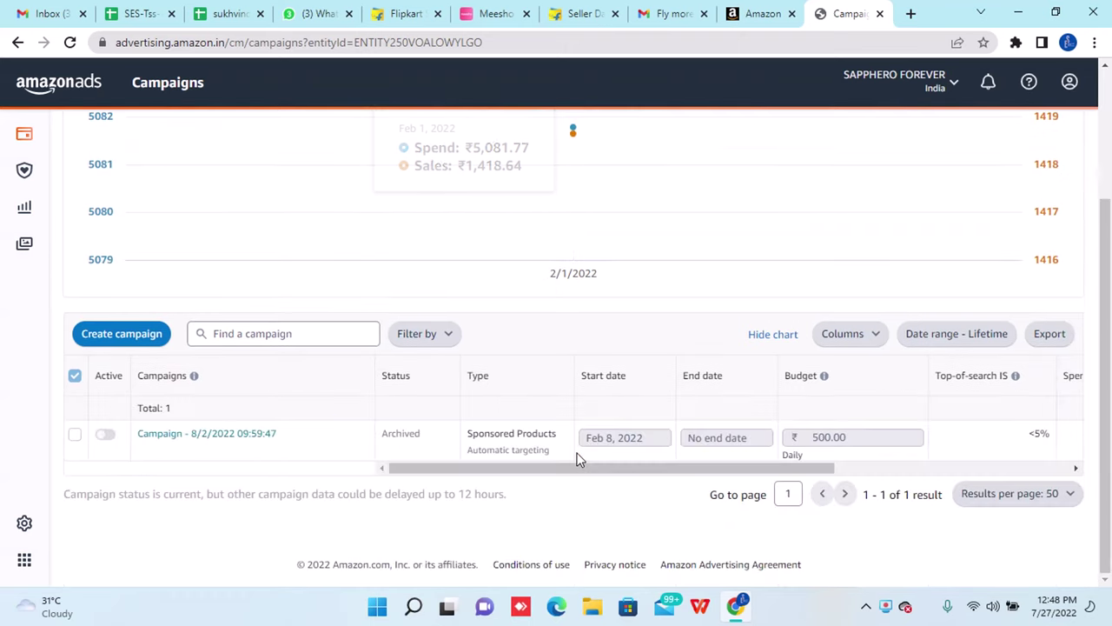
{"action": "scroll", "coordinate": [579, 459], "scroll_direction": "up", "scroll_amount": 2}
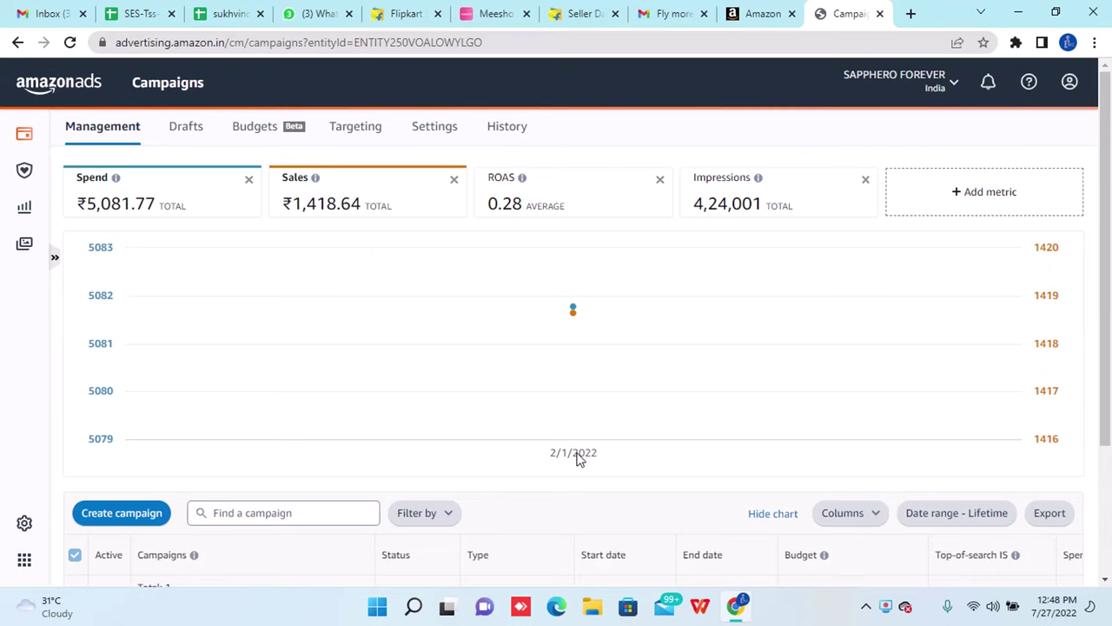
Clear the plotted metrics from the chart, then plot Spend alone and add Sales to inspect their data points.
{"action": "left_click", "coordinate": [122, 204]}
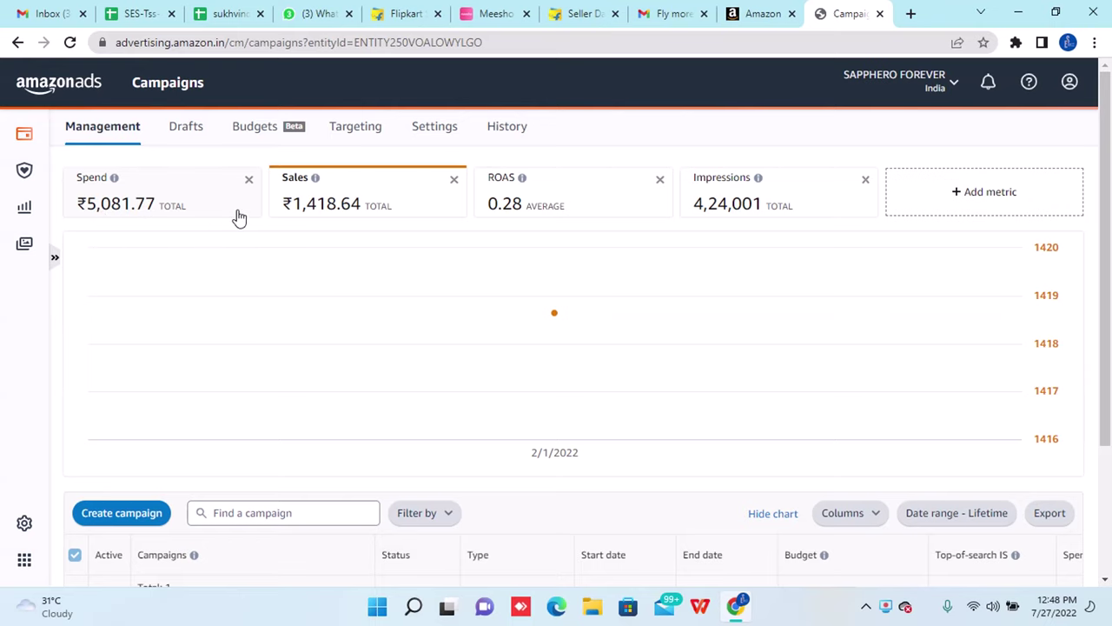
{"action": "left_click", "coordinate": [370, 192]}
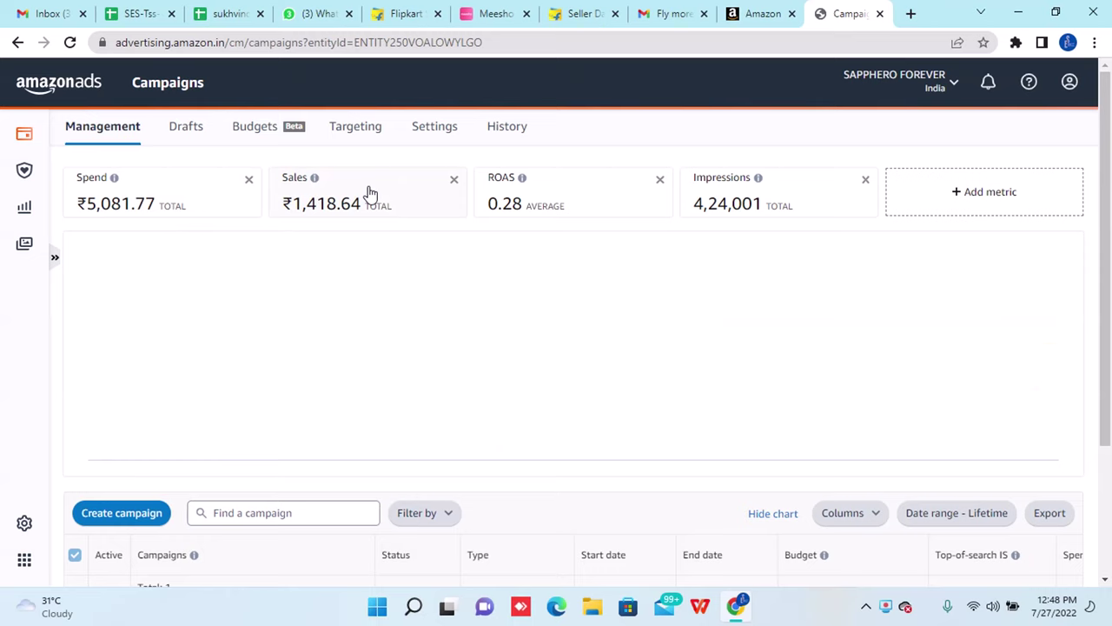
{"action": "left_click", "coordinate": [183, 200]}
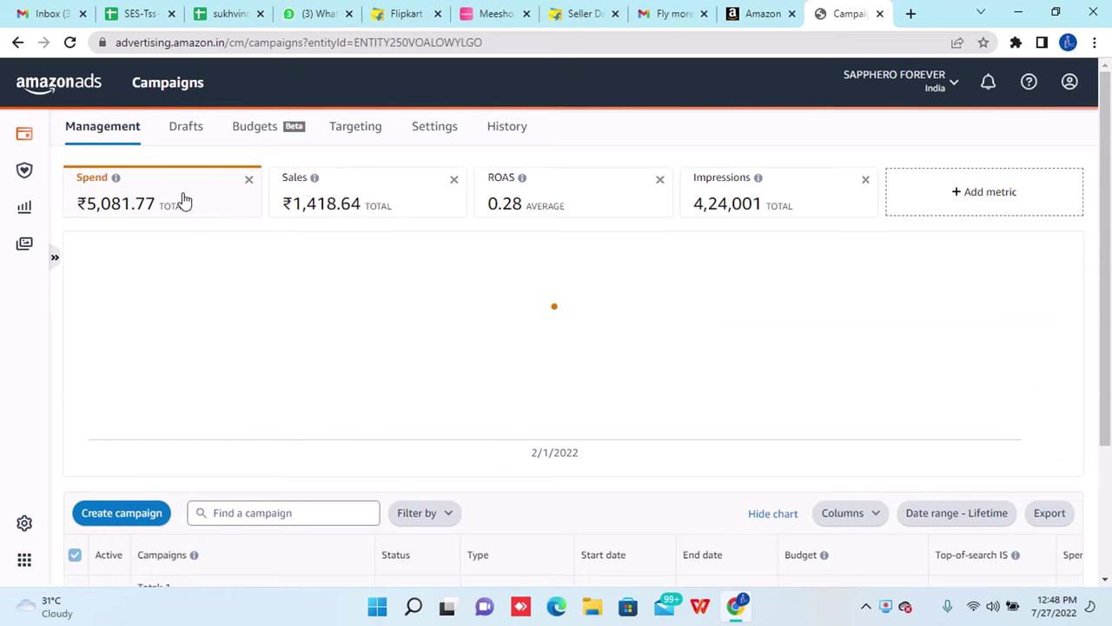
{"action": "mouse_move", "coordinate": [492, 319]}
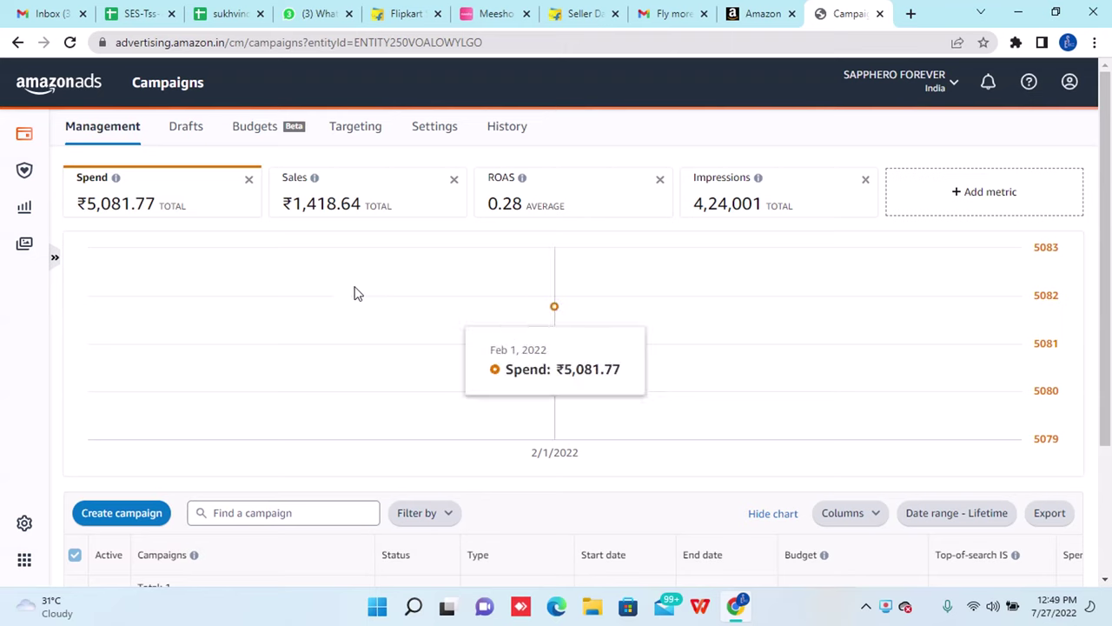
{"action": "left_click", "coordinate": [354, 198]}
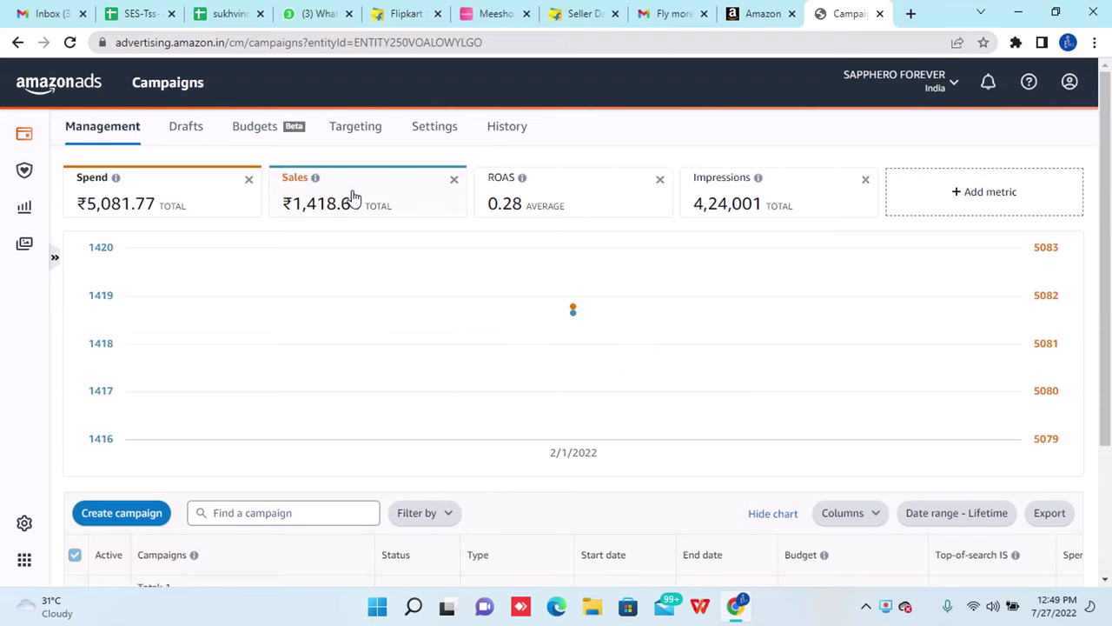
{"action": "mouse_move", "coordinate": [591, 306]}
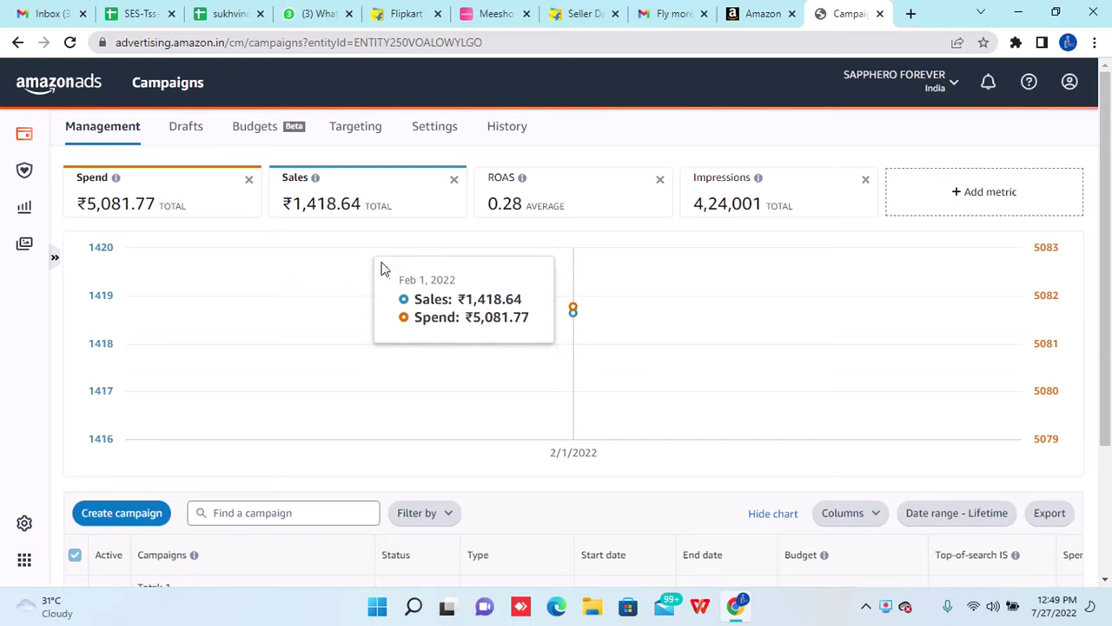
Compare ROAS with Sales and Spend on the chart and read the ROAS definition, ending with Sales and ROAS plotted.
{"action": "left_click", "coordinate": [540, 213]}
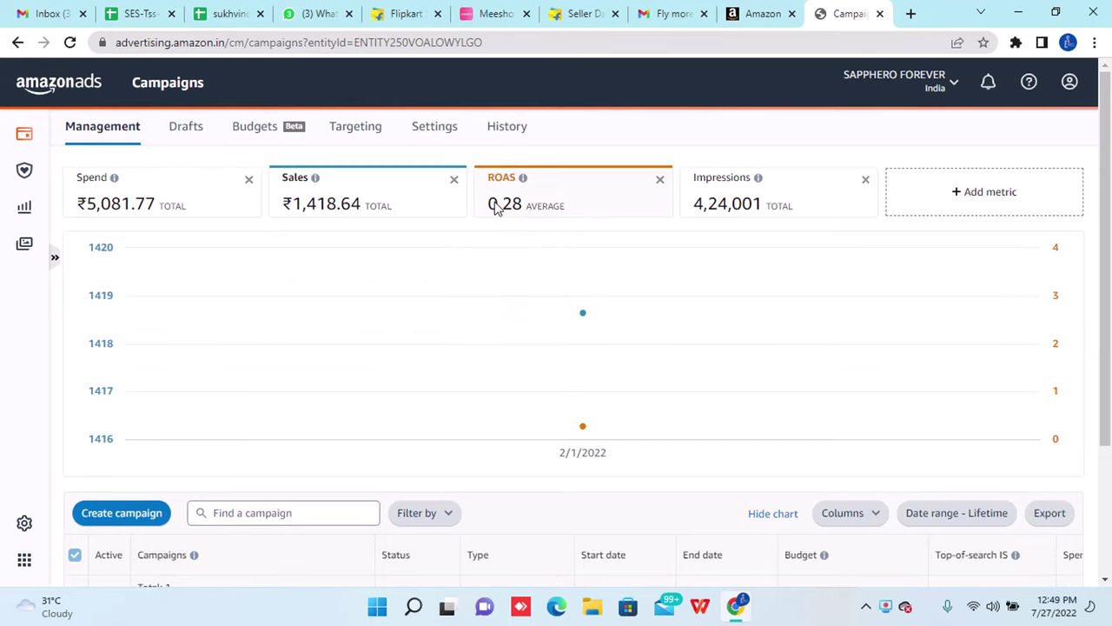
{"action": "mouse_move", "coordinate": [522, 182]}
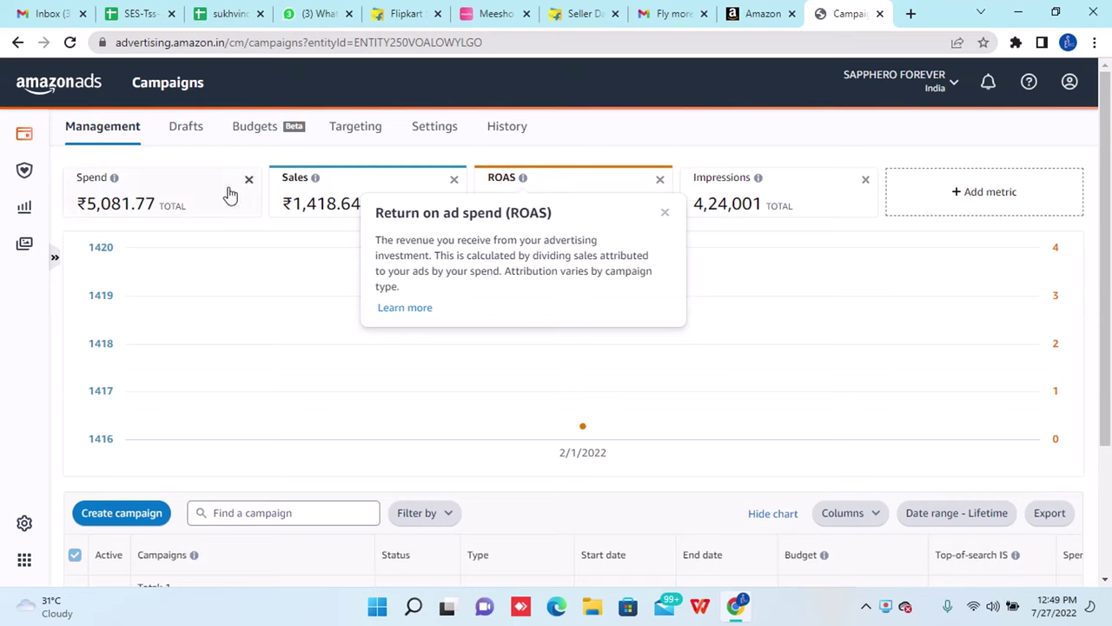
{"action": "left_click", "coordinate": [200, 203]}
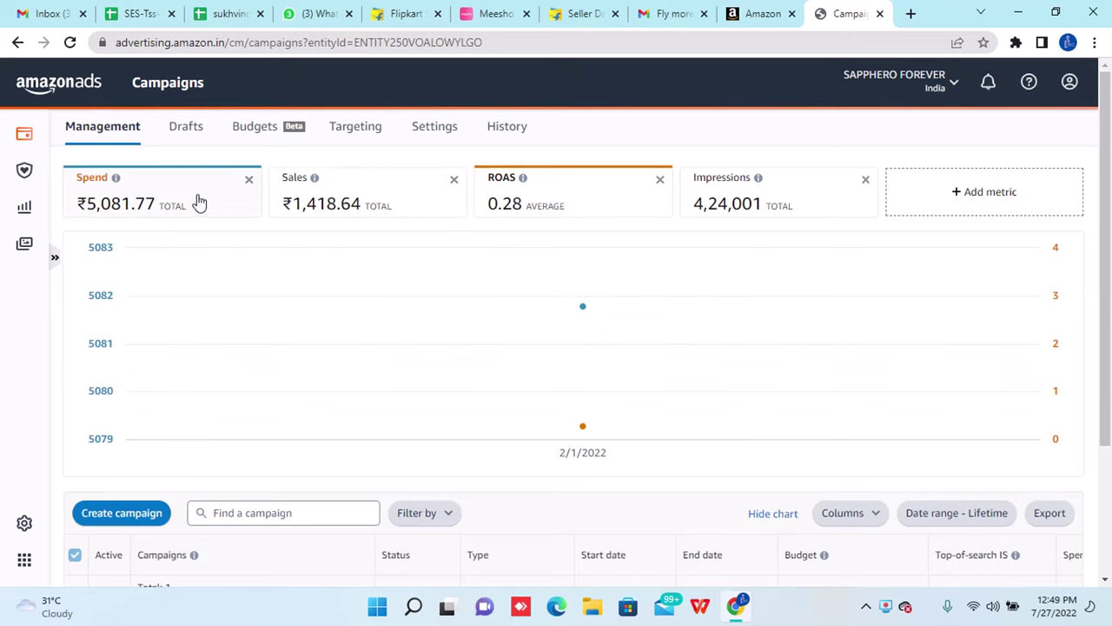
{"action": "left_click", "coordinate": [339, 211]}
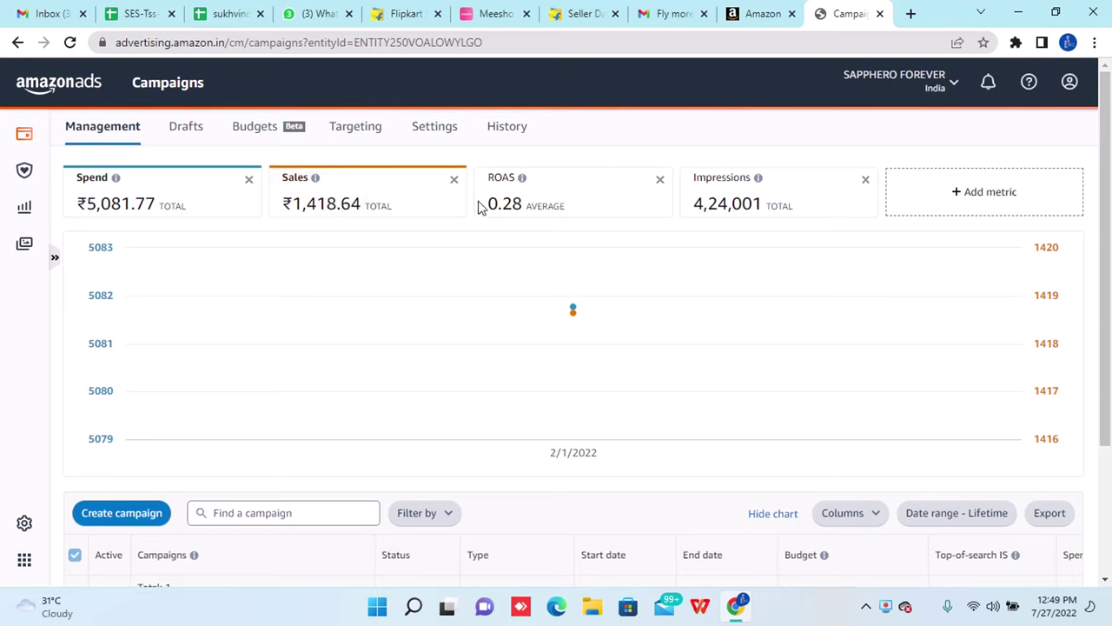
{"action": "left_click", "coordinate": [527, 202]}
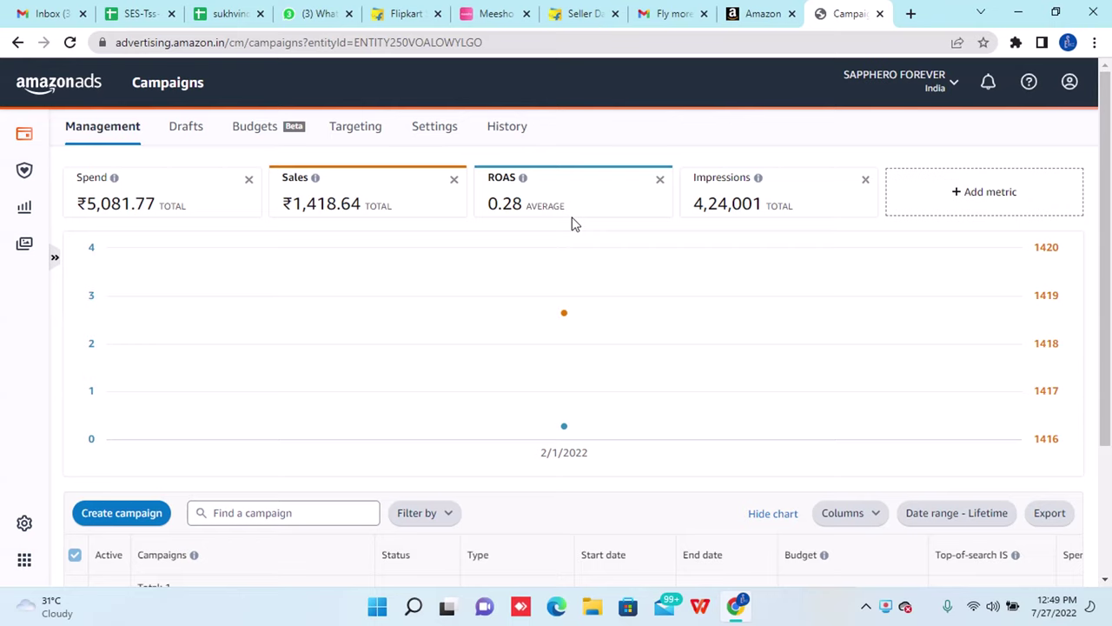
Clear the chart, inspect ROAS and Impressions each on its own, and leave no metric plotted.
{"action": "left_click", "coordinate": [537, 211]}
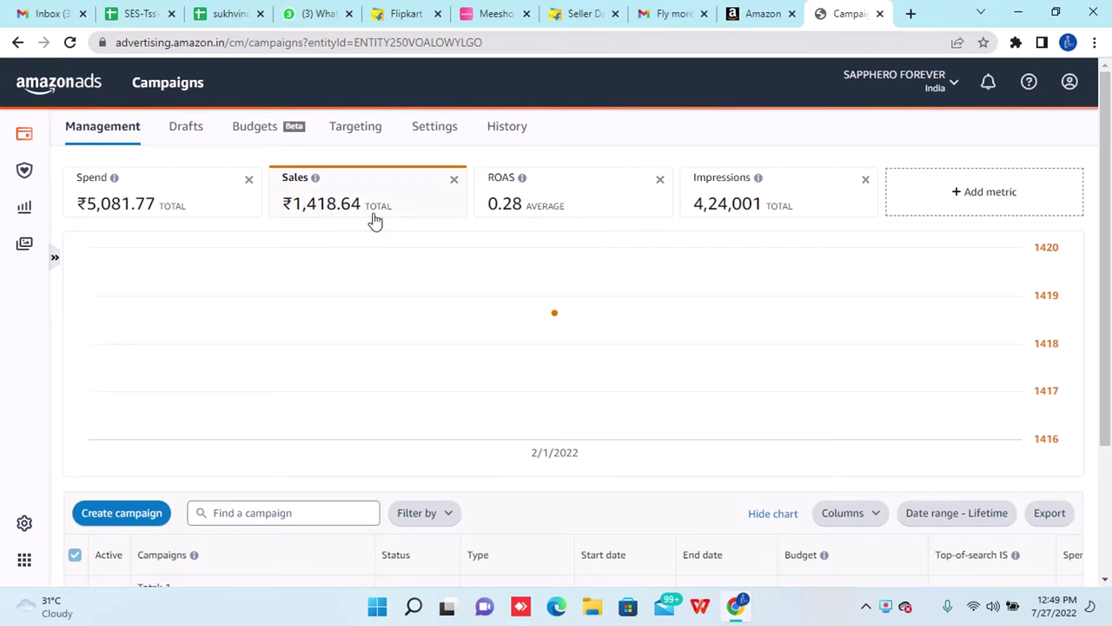
{"action": "left_click", "coordinate": [336, 215]}
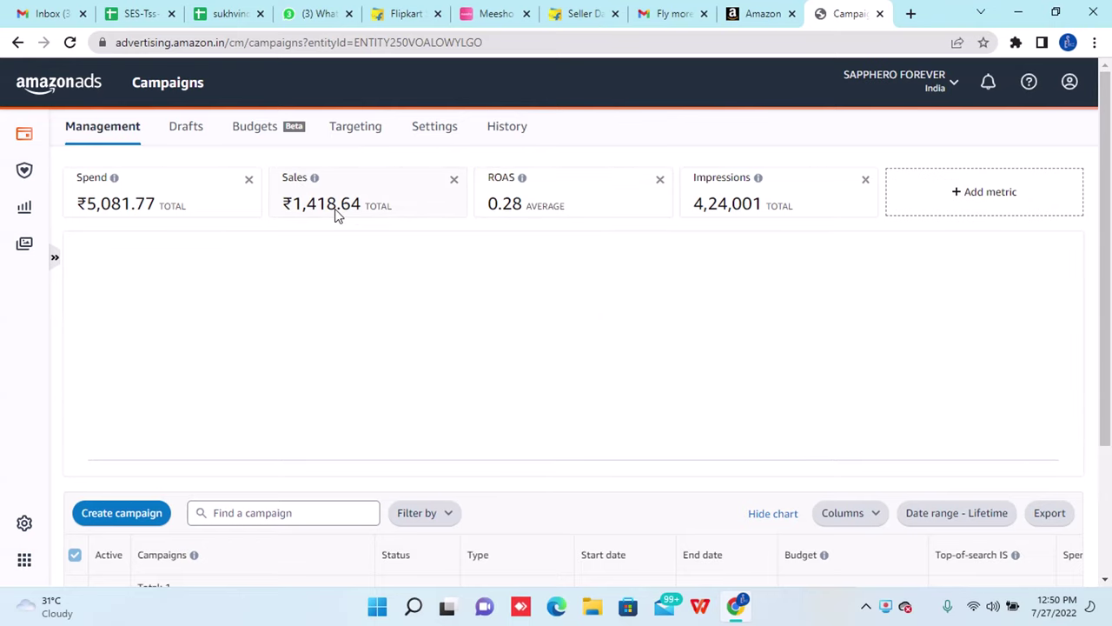
{"action": "left_click", "coordinate": [546, 220]}
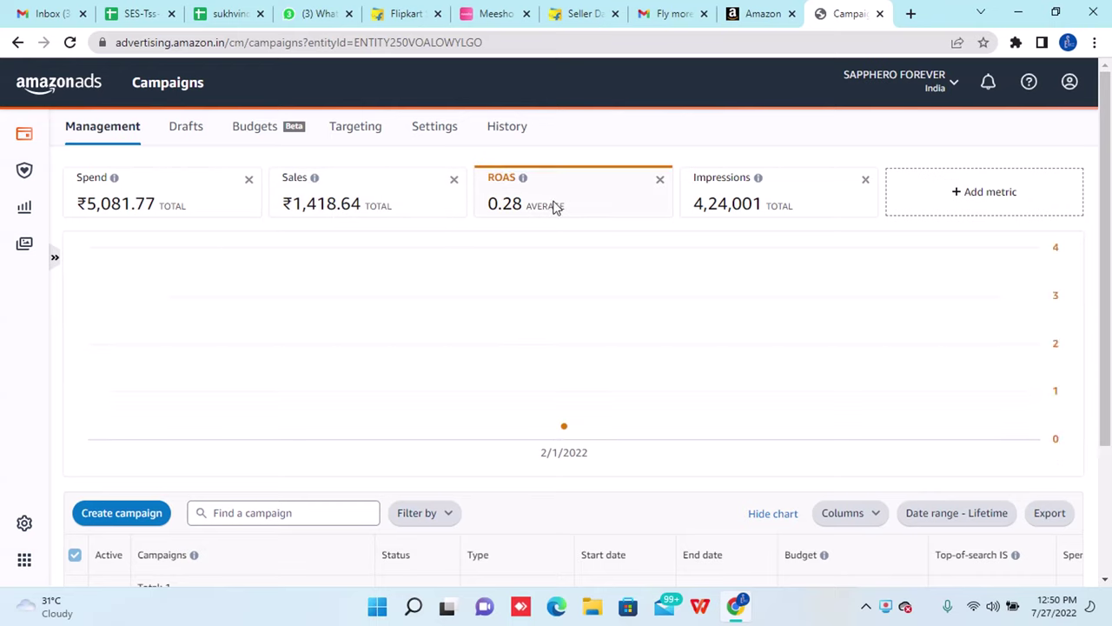
{"action": "left_click", "coordinate": [559, 206]}
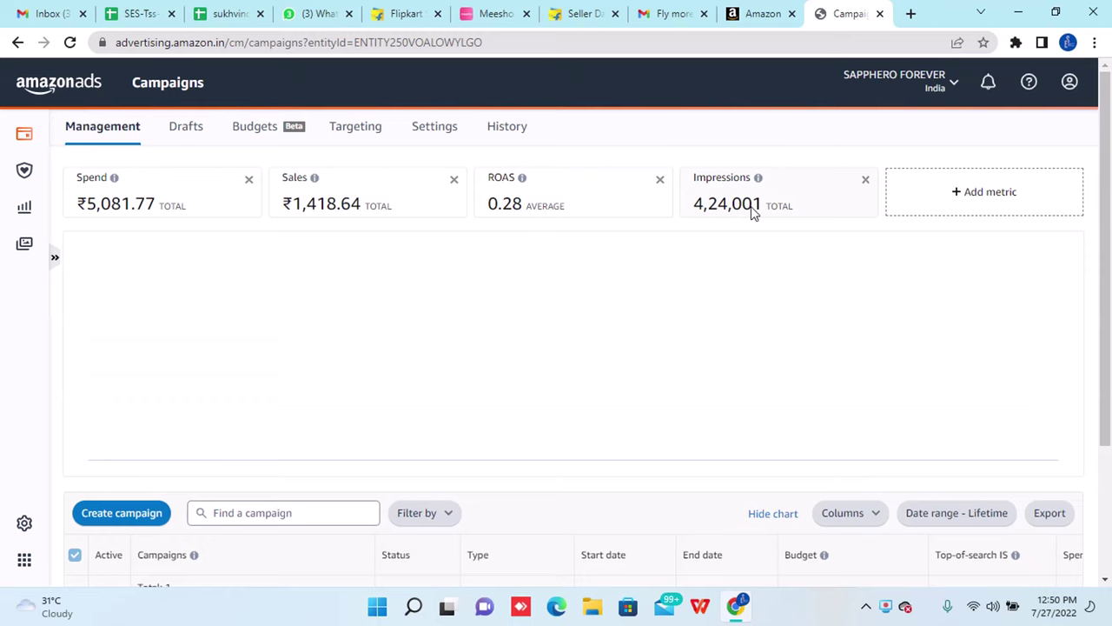
{"action": "left_click", "coordinate": [753, 213]}
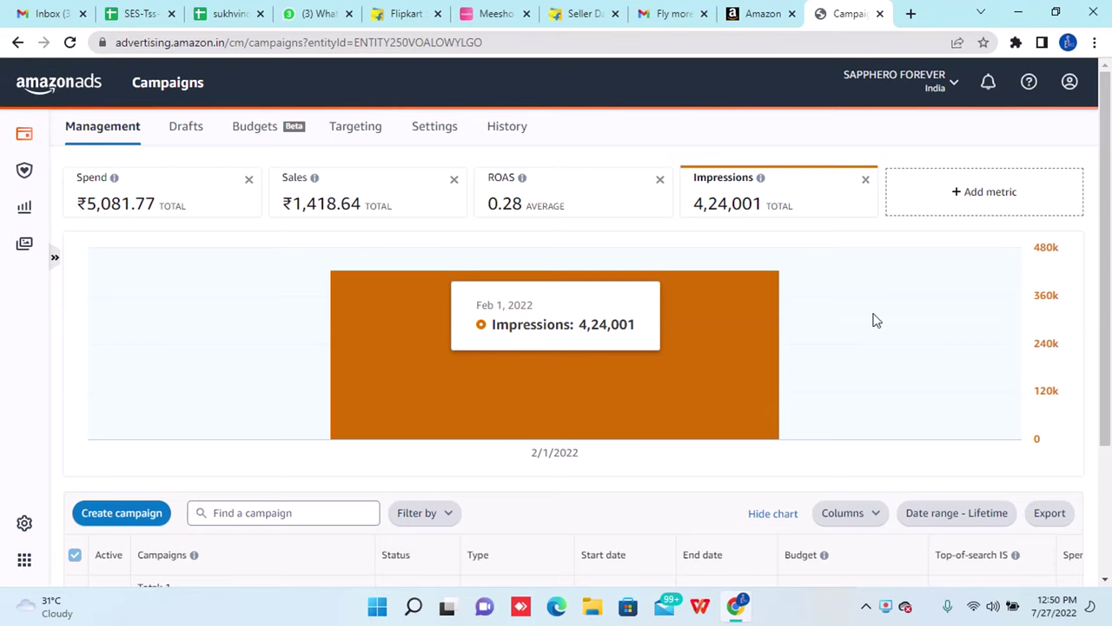
{"action": "left_click", "coordinate": [710, 217]}
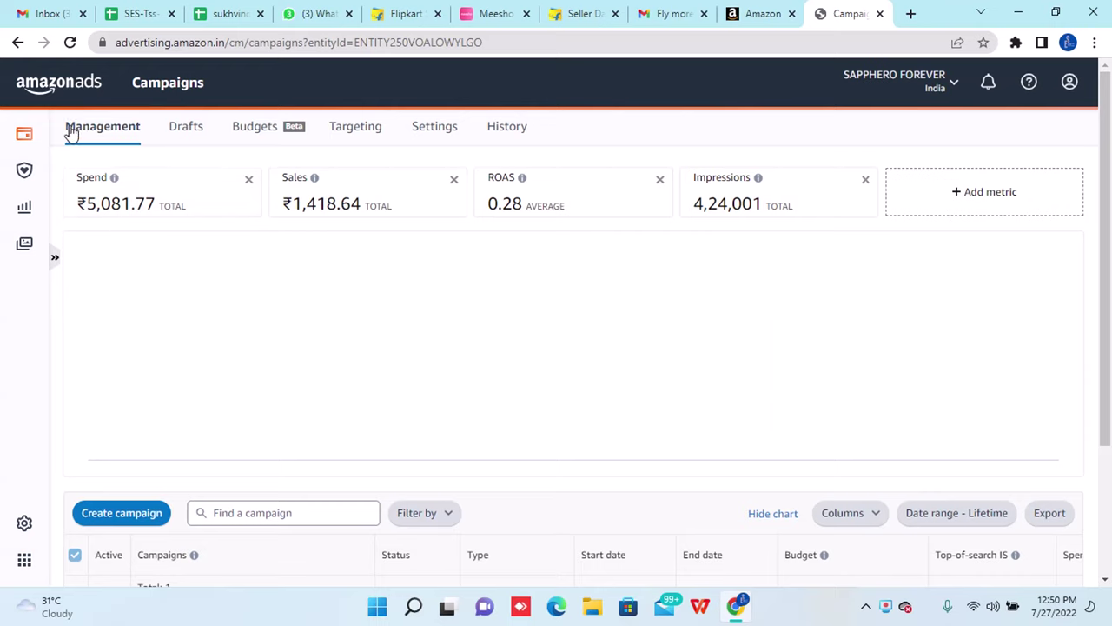
Locate the campaign search field and review the available campaign filter criteria without applying one.
{"action": "scroll", "coordinate": [217, 422], "scroll_direction": "down", "scroll_amount": 2}
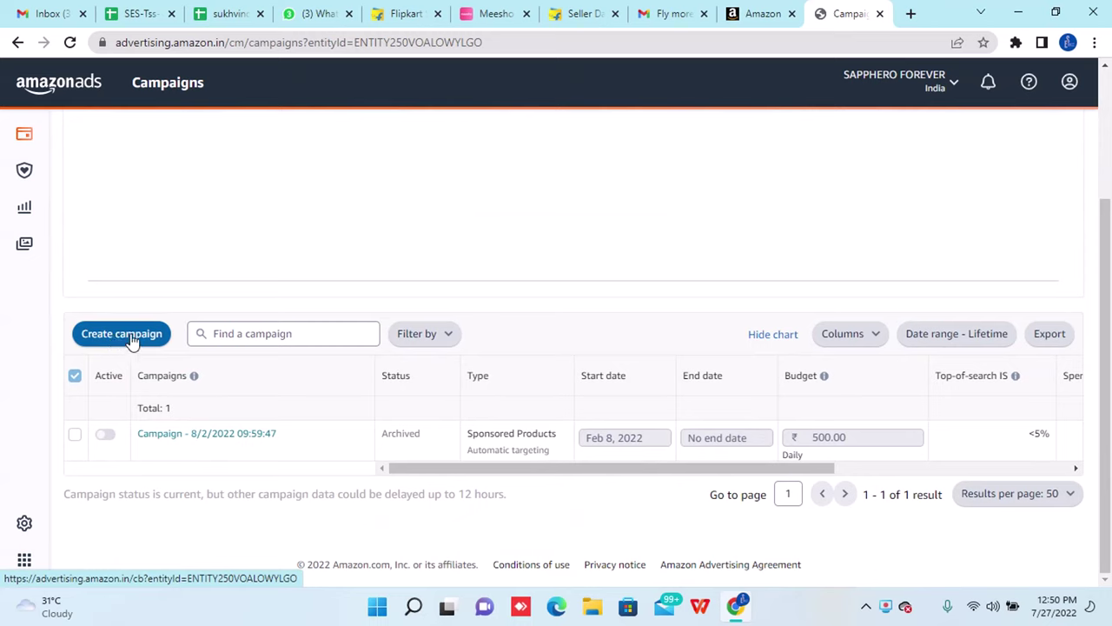
{"action": "left_click", "coordinate": [257, 338]}
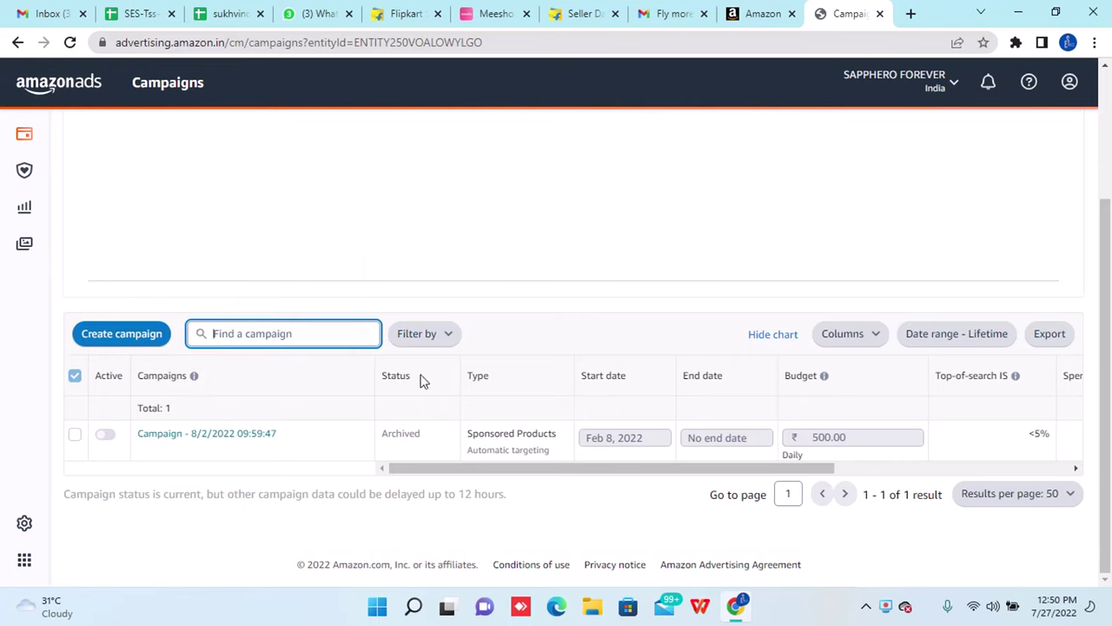
{"action": "left_click", "coordinate": [449, 339]}
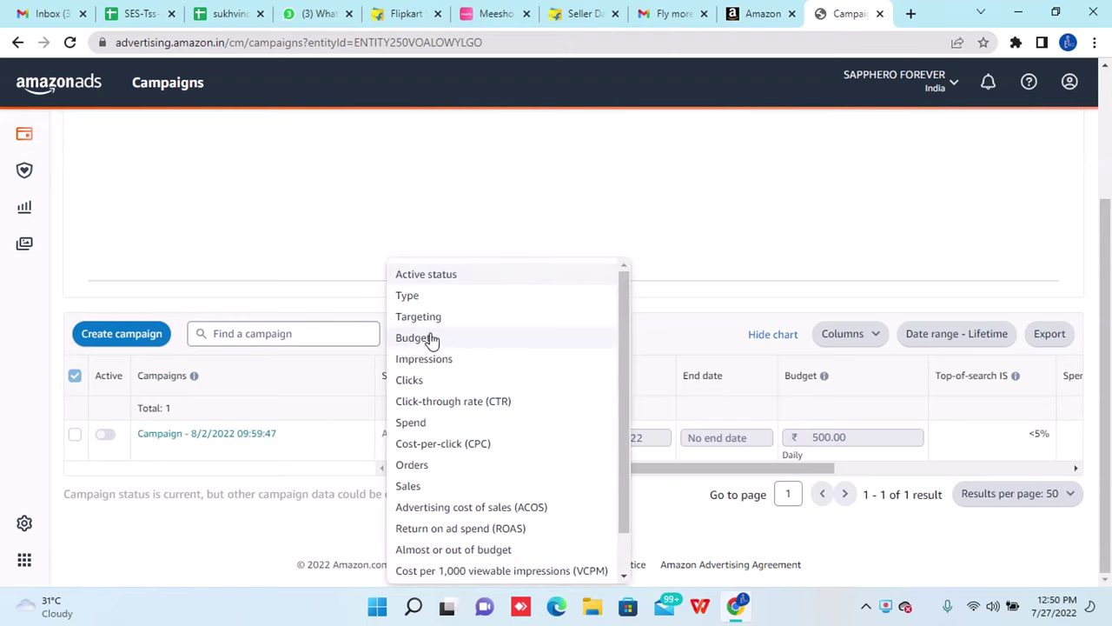
{"action": "left_click", "coordinate": [309, 302]}
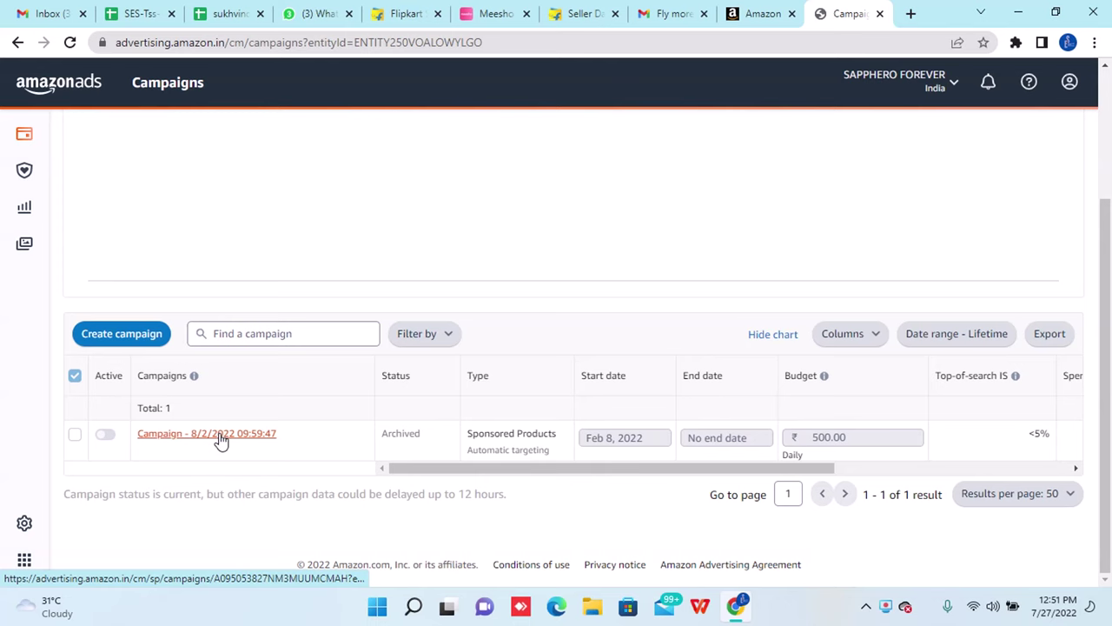
Examine the status, campaign type and targeting of the listed campaign in the campaign table.
{"action": "scroll", "coordinate": [290, 385], "scroll_direction": "up", "scroll_amount": 2}
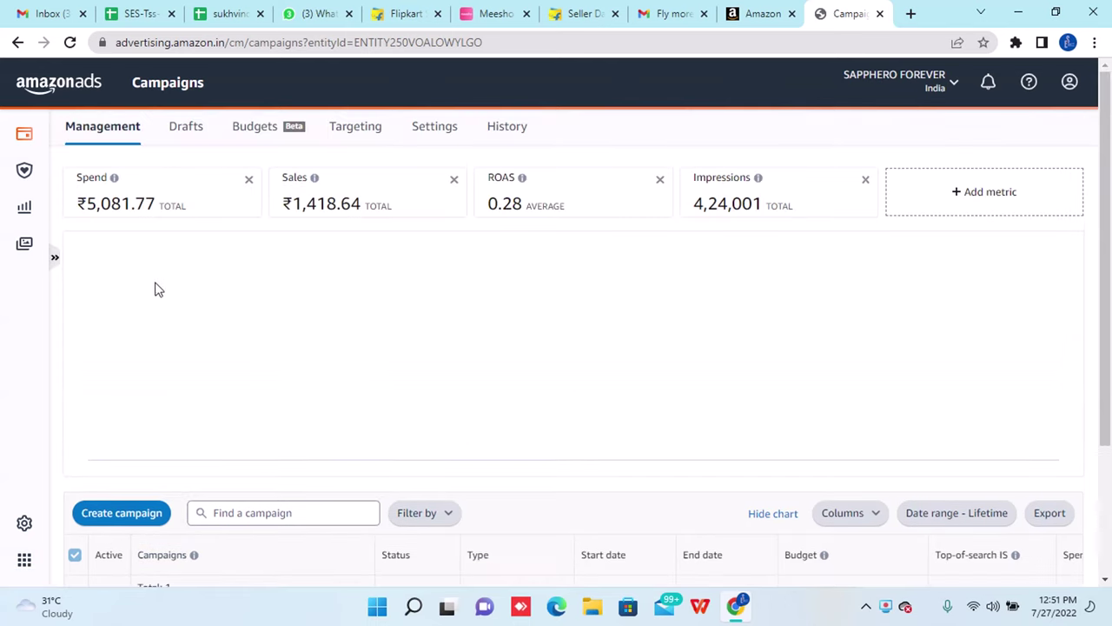
{"action": "scroll", "coordinate": [226, 473], "scroll_direction": "down", "scroll_amount": 2}
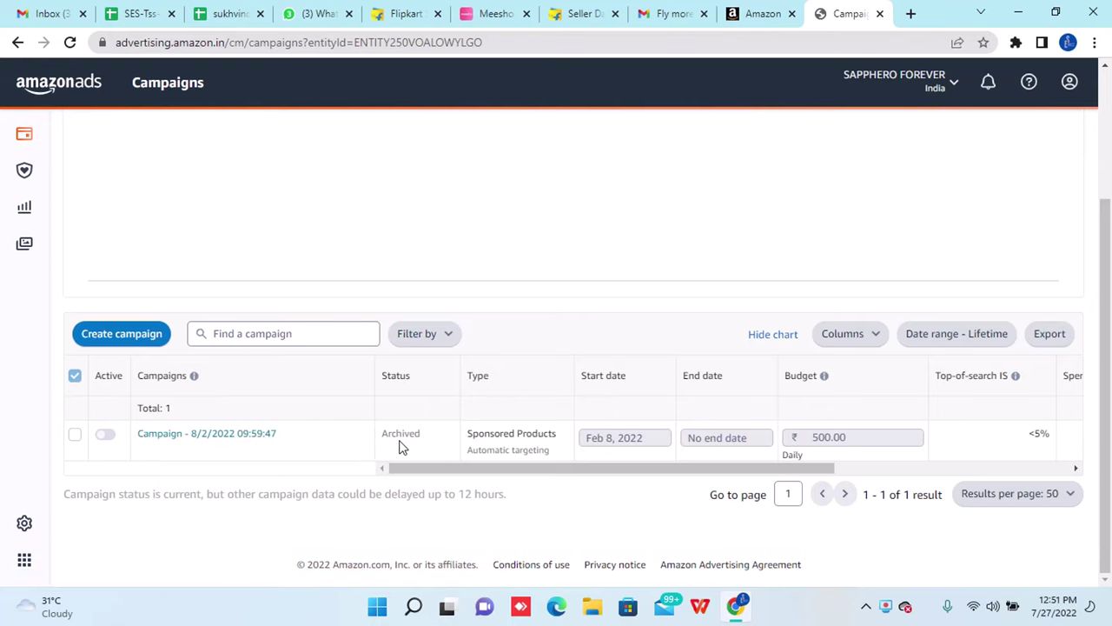
{"action": "left_click_drag", "start_coordinate": [408, 433], "coordinate": [513, 435]}
{"action": "left_click", "coordinate": [561, 447]}
{"action": "left_click_drag", "start_coordinate": [549, 454], "coordinate": [457, 441]}
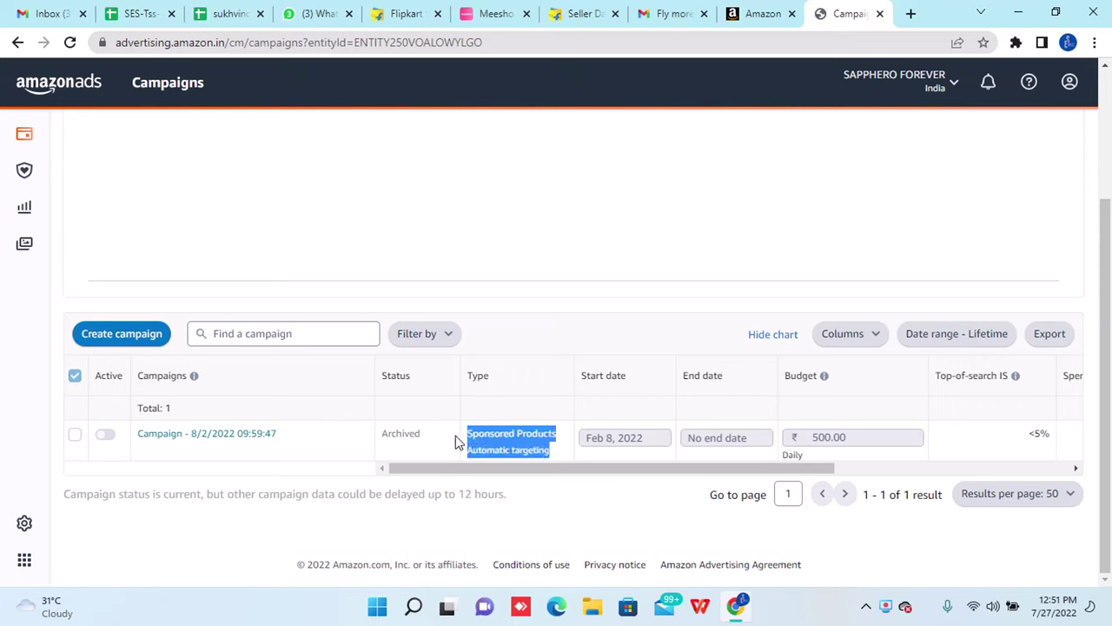
{"action": "left_click", "coordinate": [567, 452]}
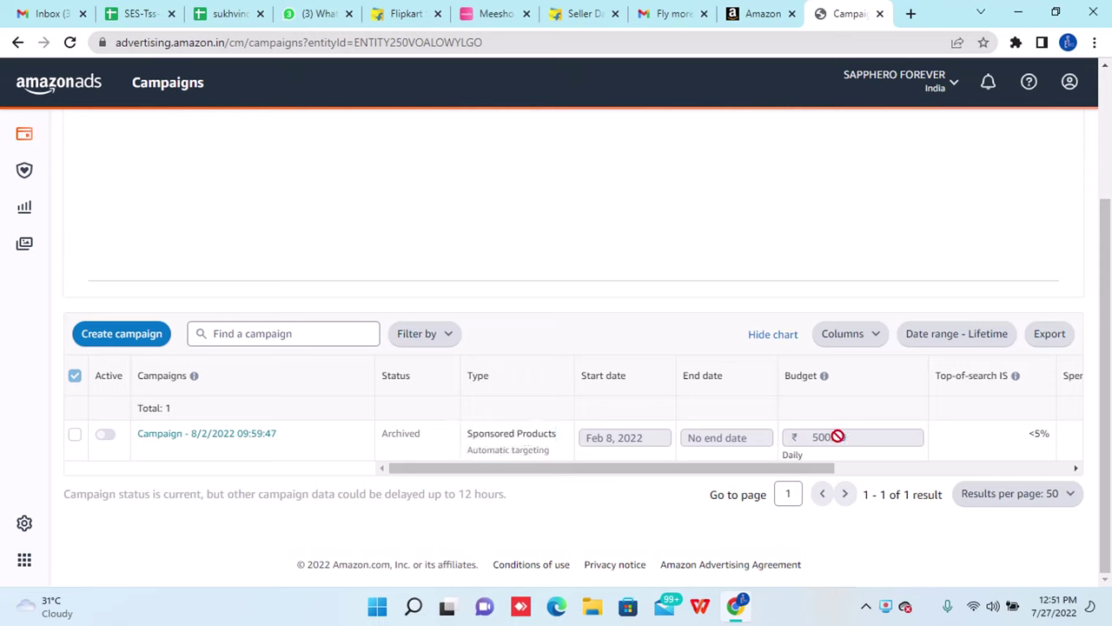
Examine the listed campaign's Top-of-search IS, Spend, Orders, Sales and ROAS columns, and return to the table's first columns.
{"action": "scroll", "coordinate": [838, 438], "scroll_direction": "right", "scroll_amount": 5}
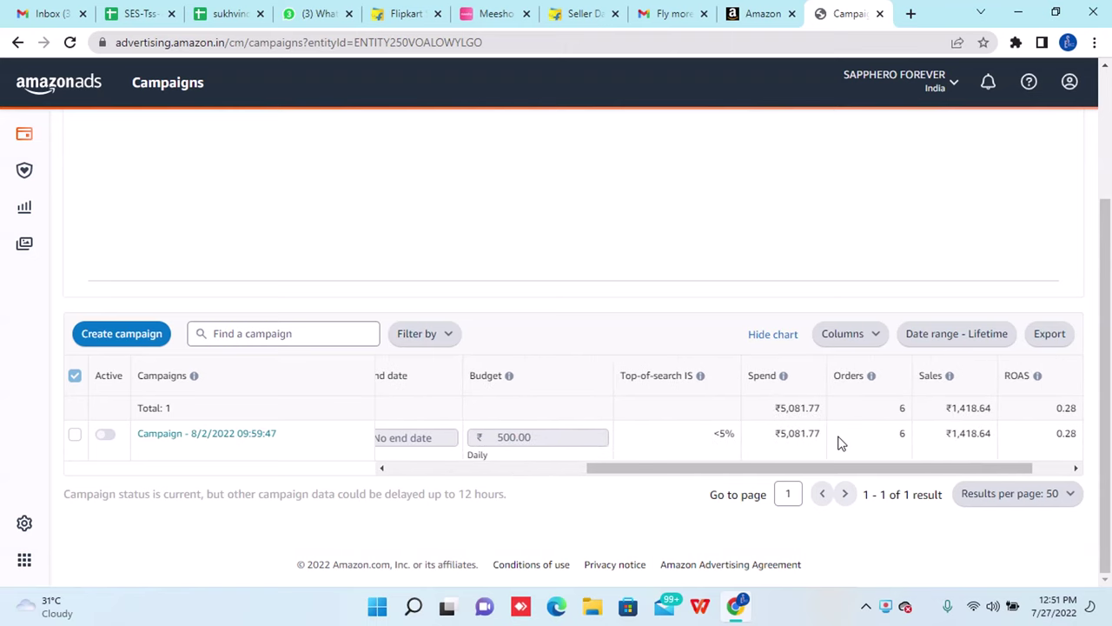
{"action": "mouse_move", "coordinate": [701, 383]}
{"action": "left_click_drag", "start_coordinate": [711, 436], "coordinate": [736, 438]}
{"action": "mouse_move", "coordinate": [784, 380]}
{"action": "scroll", "coordinate": [653, 444], "scroll_direction": "right", "scroll_amount": 1}
{"action": "scroll", "coordinate": [653, 444], "scroll_direction": "left", "scroll_amount": 5}
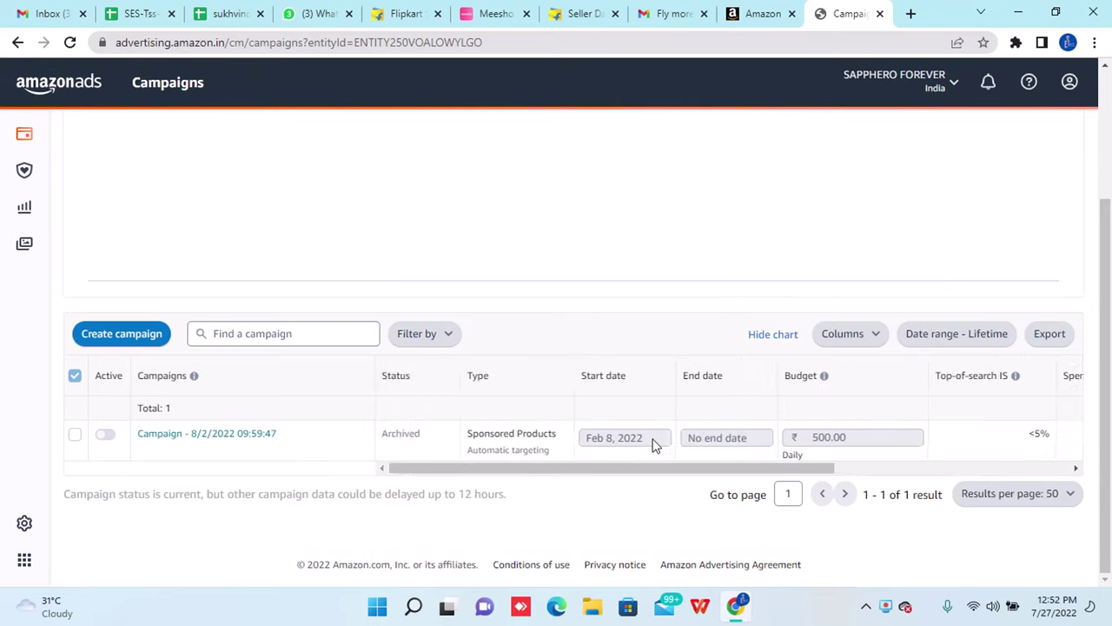
Review the listed campaign's Copy campaign options, including start and end date editing, and close them without copying the campaign.
{"action": "scroll", "coordinate": [653, 443], "scroll_direction": "right", "scroll_amount": 5}
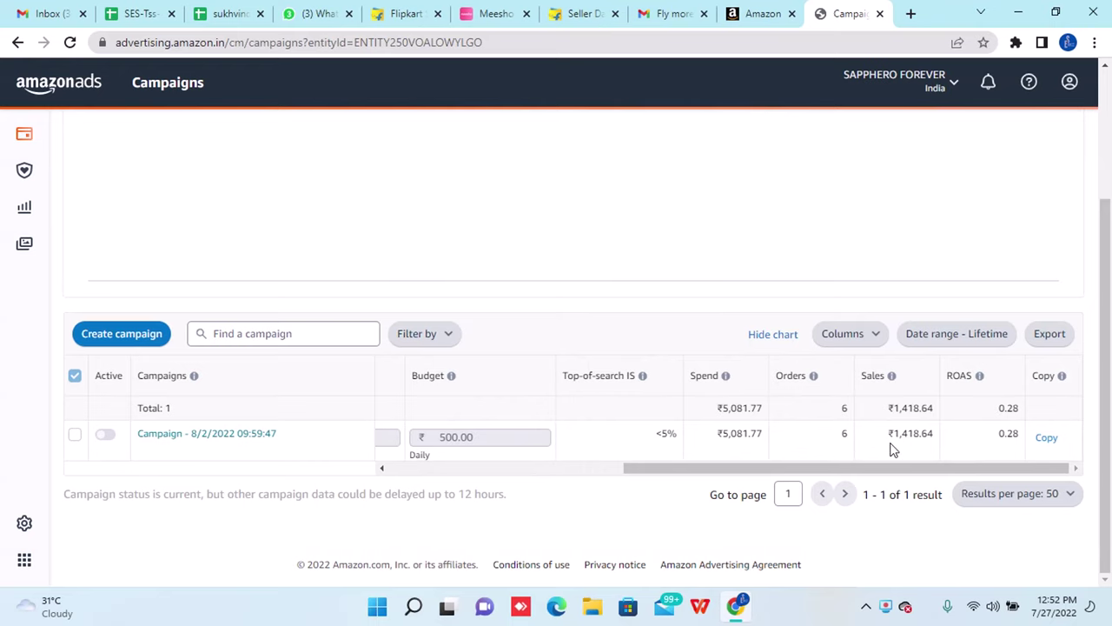
{"action": "left_click", "coordinate": [1047, 439]}
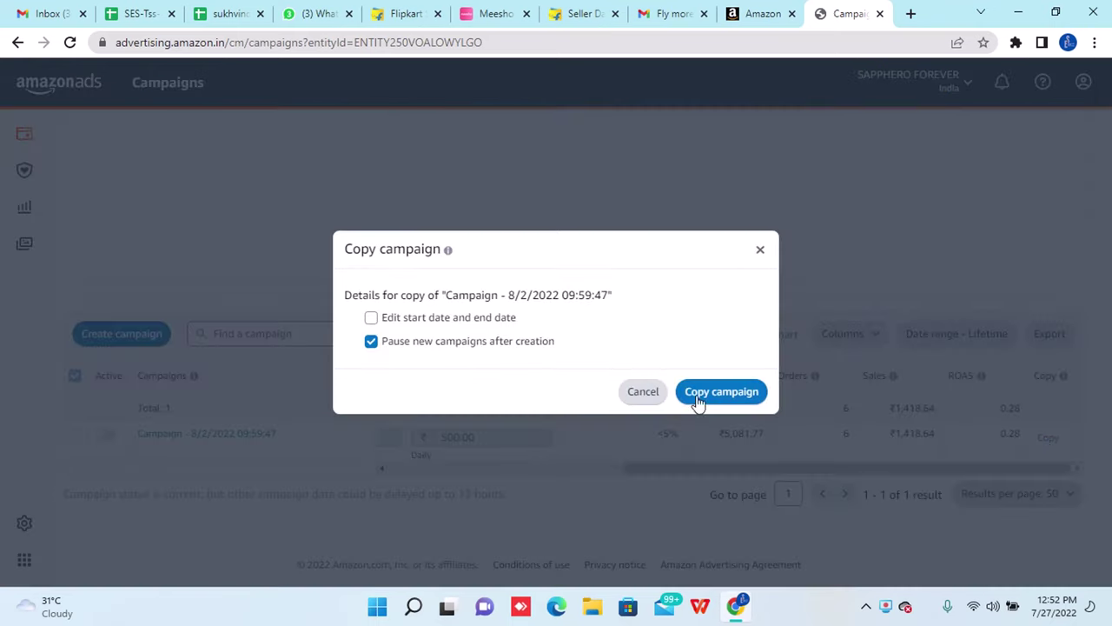
{"action": "left_click", "coordinate": [369, 318]}
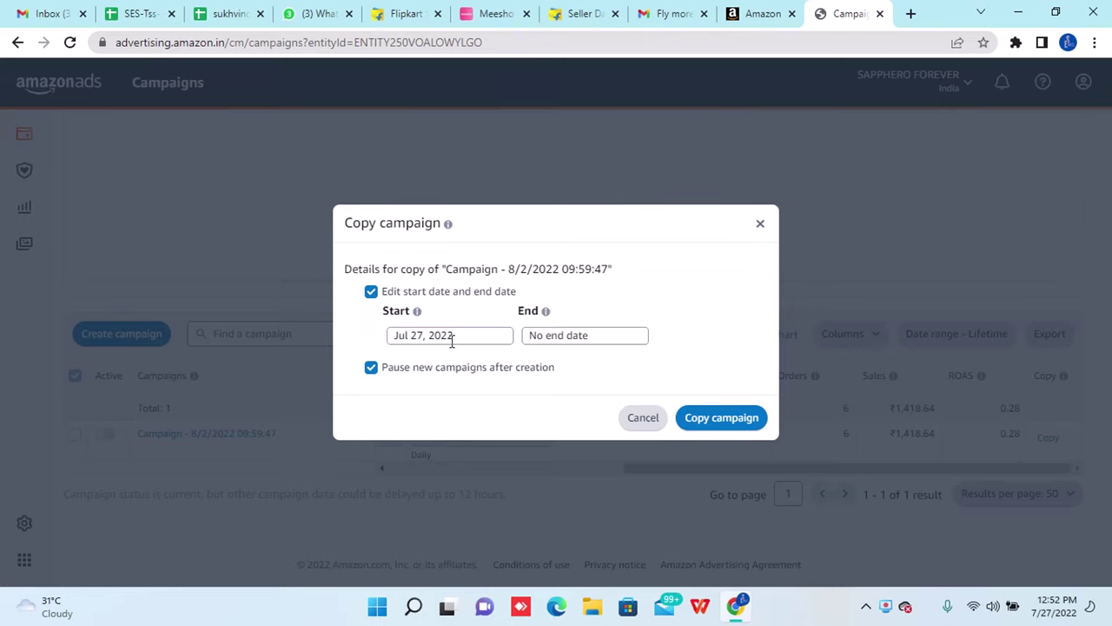
{"action": "left_click", "coordinate": [564, 339]}
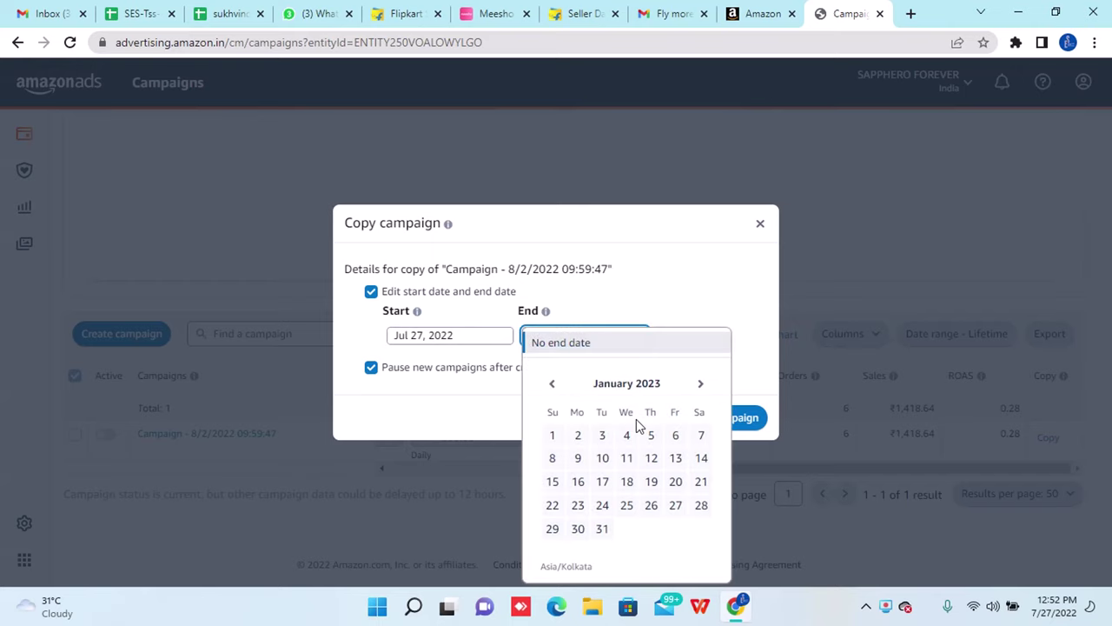
{"action": "left_click", "coordinate": [455, 408]}
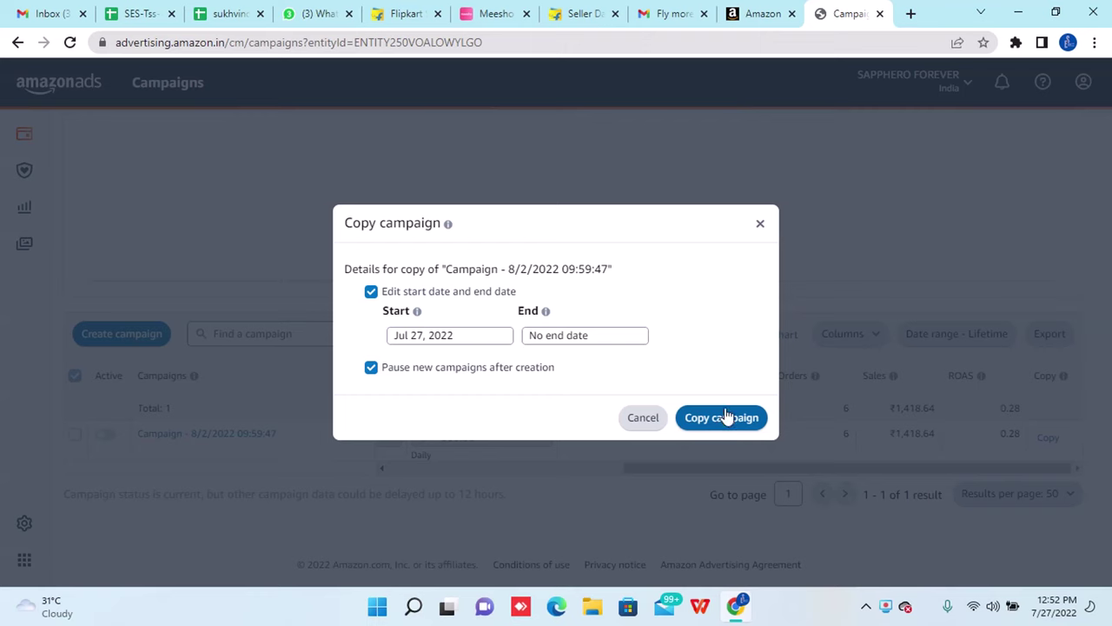
{"action": "left_click", "coordinate": [760, 227]}
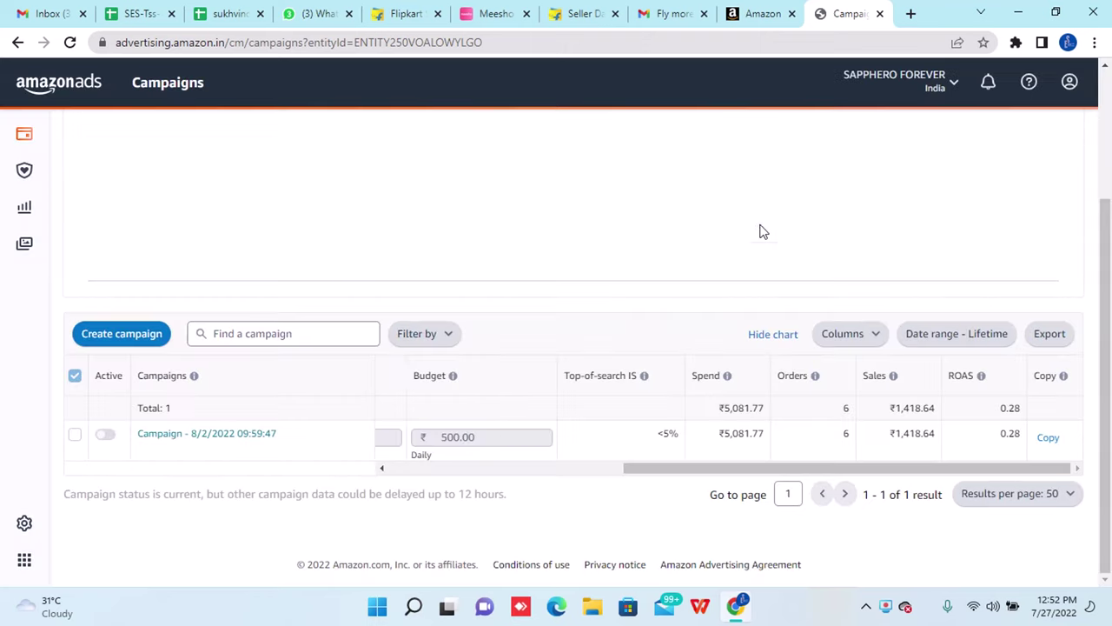
{"action": "scroll", "coordinate": [507, 442], "scroll_direction": "left", "scroll_amount": 4}
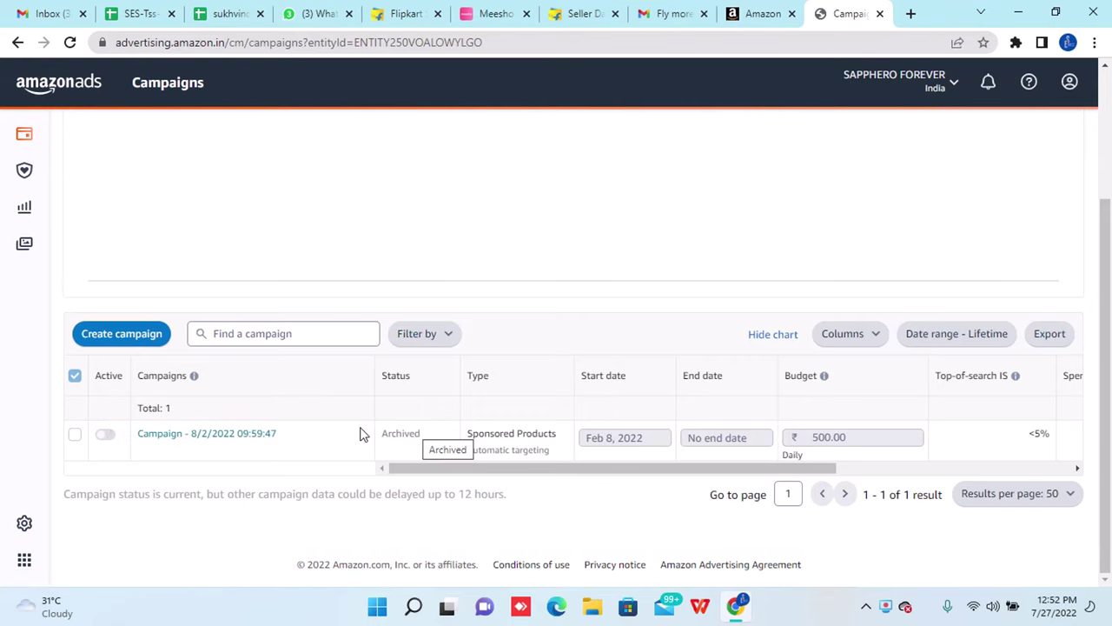
Open Campaign - 8/2/2022 09:59:47 and examine its metric chart and the columns of its ad group table.
{"action": "left_click", "coordinate": [219, 440]}
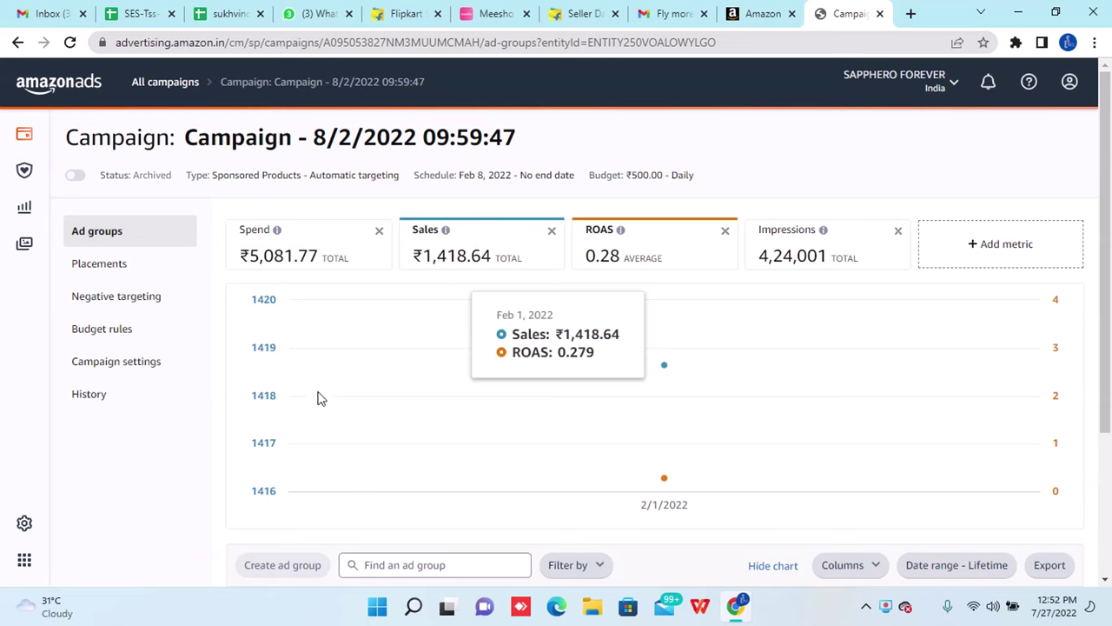
{"action": "scroll", "coordinate": [571, 449], "scroll_direction": "down", "scroll_amount": 2}
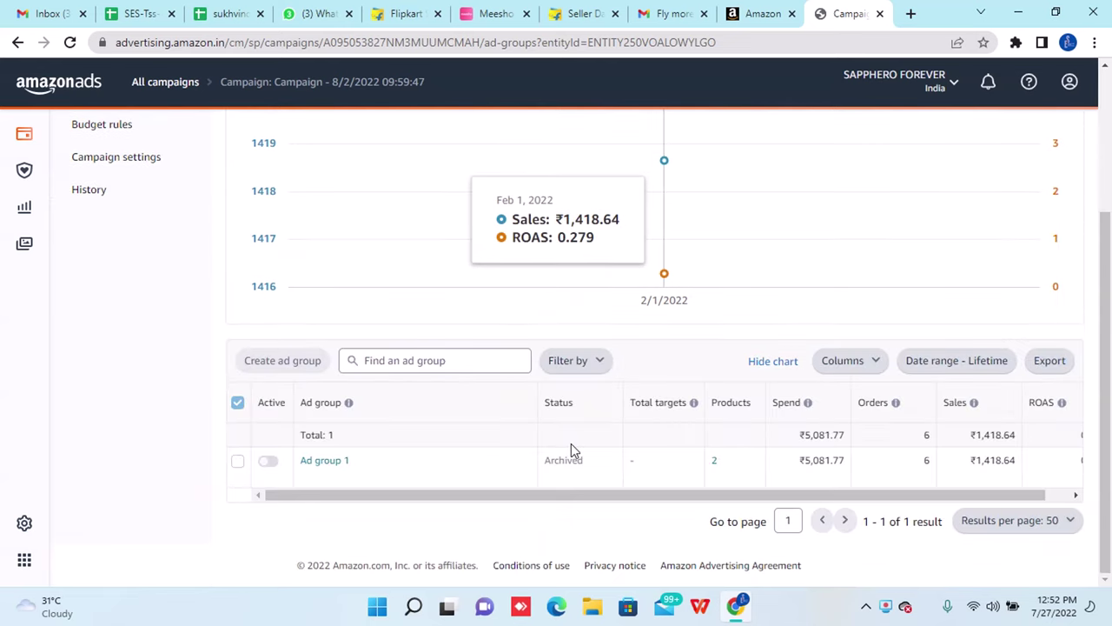
{"action": "scroll", "coordinate": [572, 445], "scroll_direction": "right", "scroll_amount": 1}
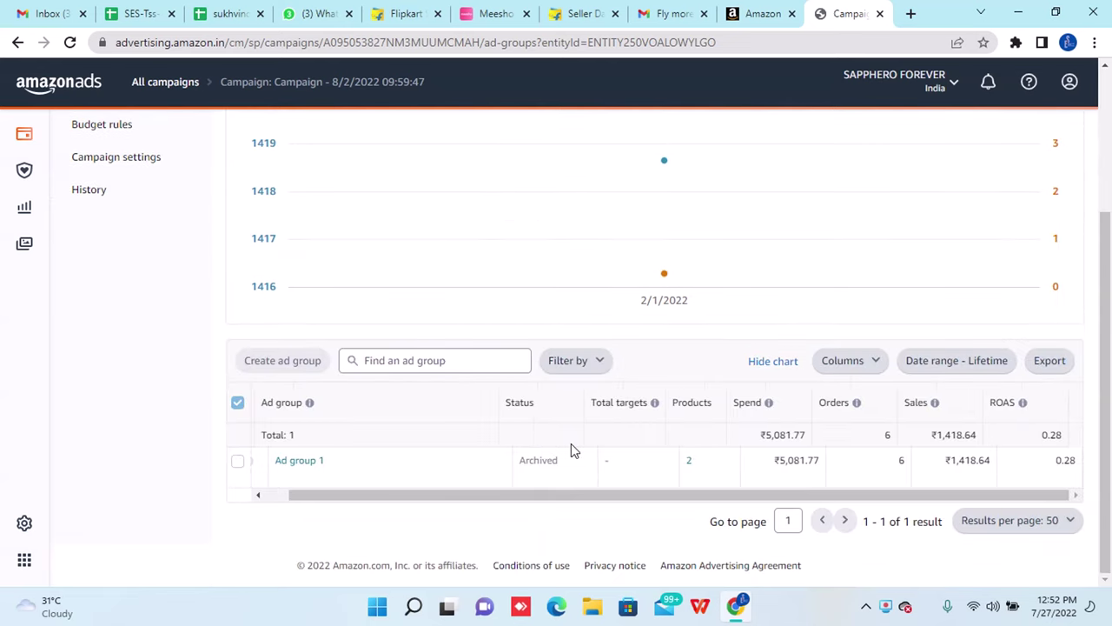
{"action": "scroll", "coordinate": [571, 443], "scroll_direction": "left", "scroll_amount": 1}
{"action": "scroll", "coordinate": [571, 444], "scroll_direction": "up", "scroll_amount": 3}
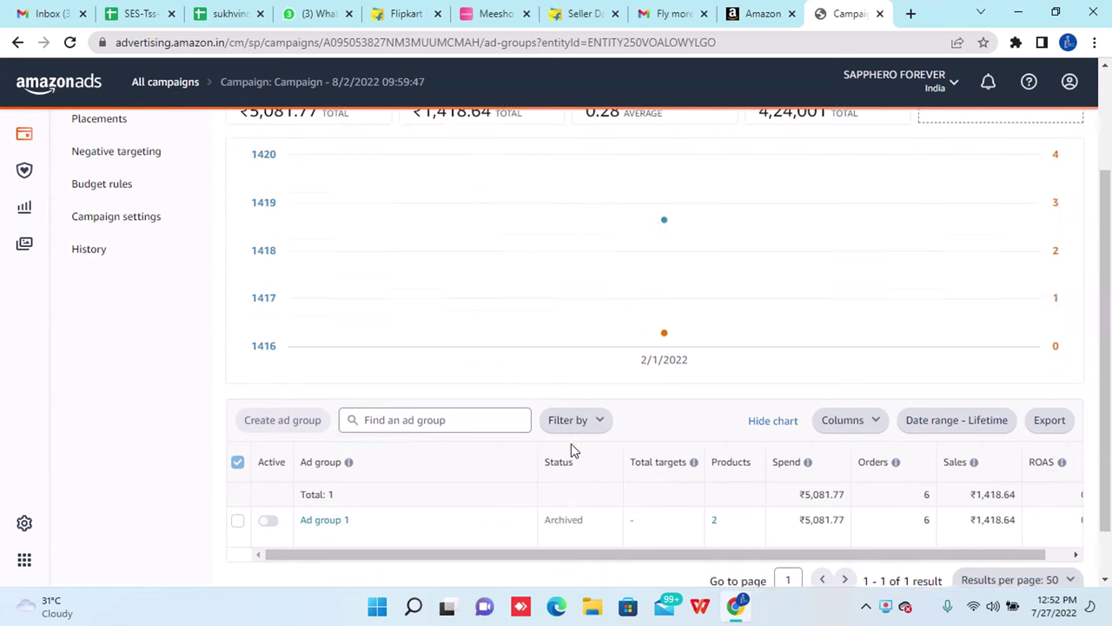
Look through the campaign's Placements, Negative targeting and Budget rules pages, and highlight its schedule dates.
{"action": "left_click", "coordinate": [94, 268]}
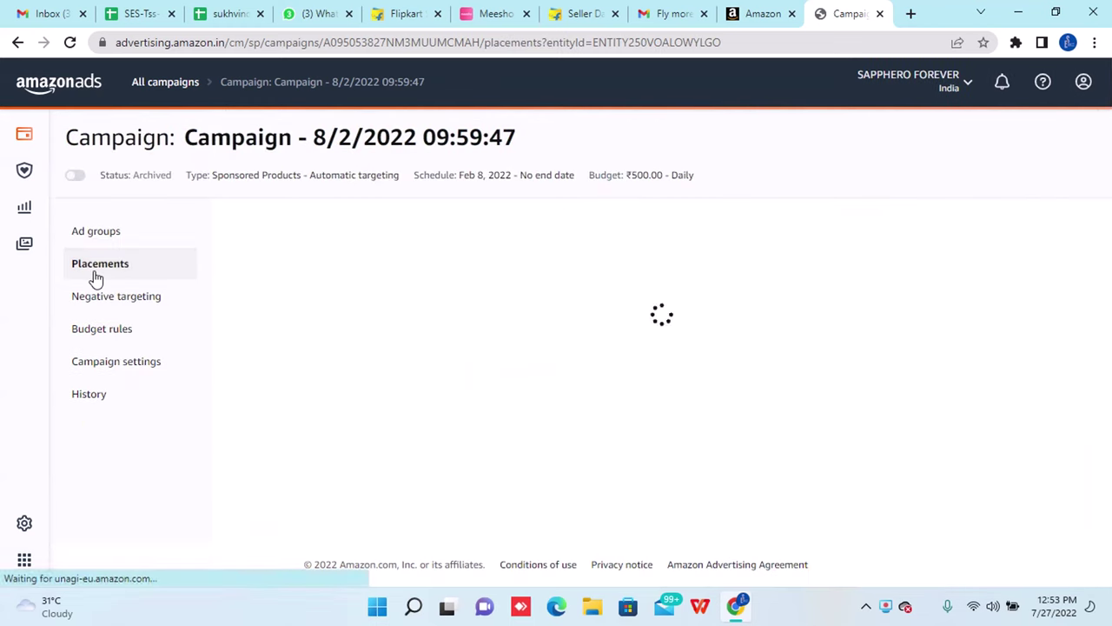
{"action": "left_click", "coordinate": [113, 303]}
{"action": "left_click", "coordinate": [121, 336]}
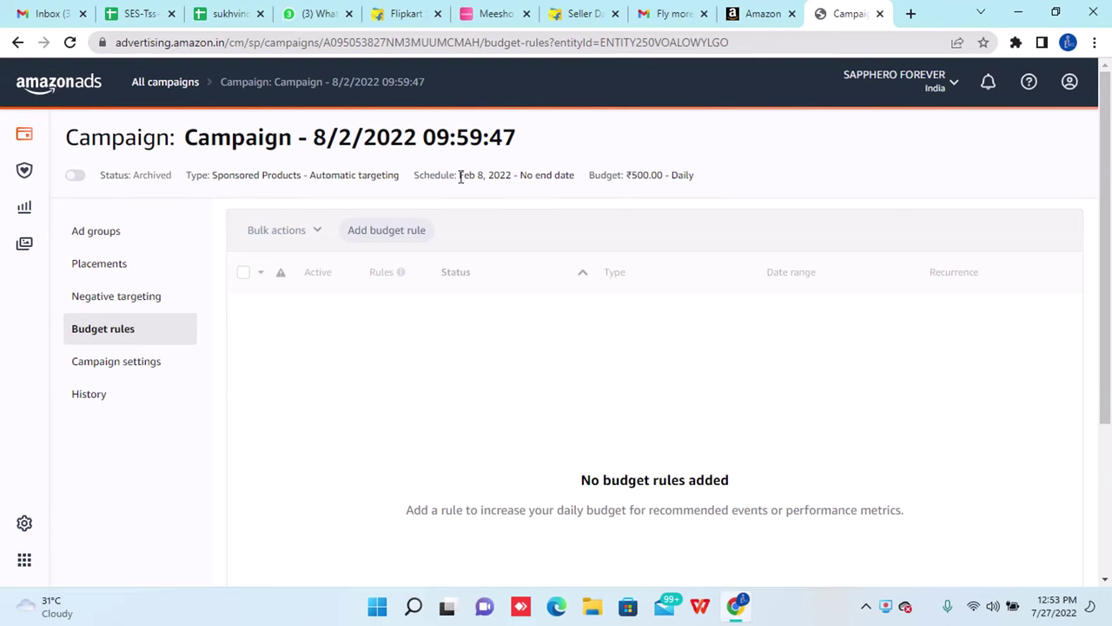
{"action": "left_click_drag", "start_coordinate": [461, 176], "coordinate": [578, 181]}
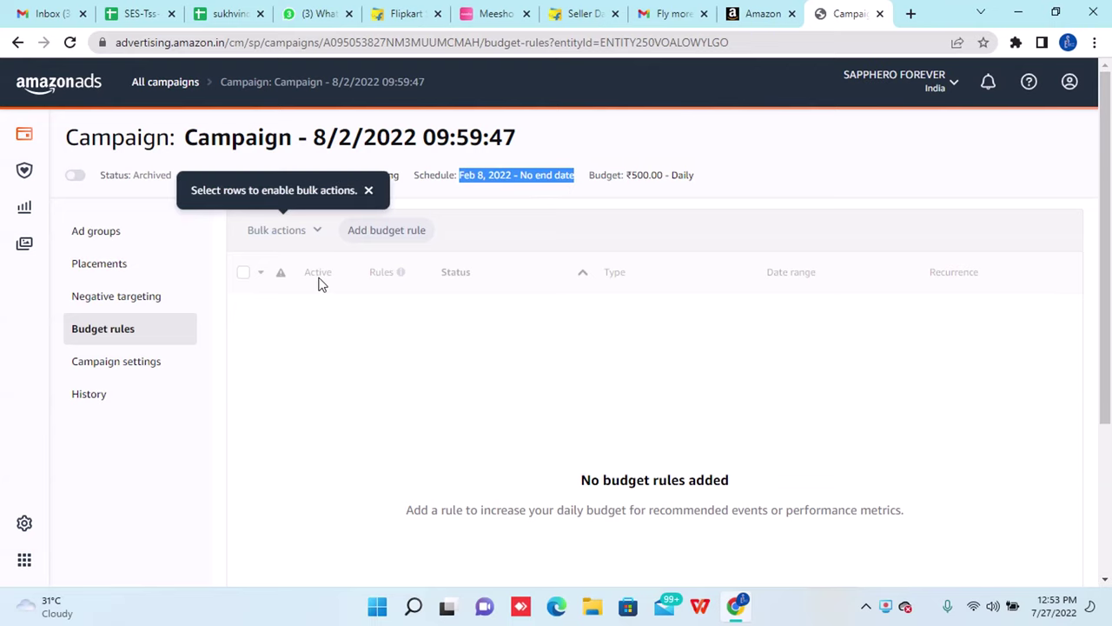
Return to the list of all campaigns and inspect the draft campaigns, selecting the listed draft and clearing the selection.
{"action": "left_click", "coordinate": [48, 89]}
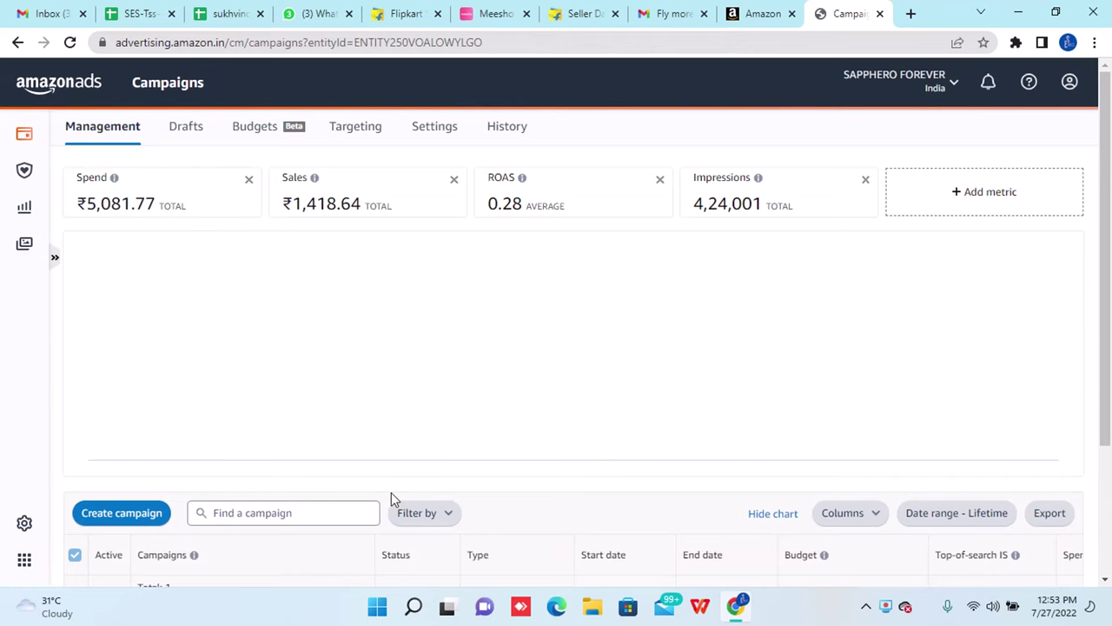
{"action": "scroll", "coordinate": [415, 505], "scroll_direction": "down", "scroll_amount": 2}
{"action": "scroll", "coordinate": [415, 505], "scroll_direction": "up", "scroll_amount": 2}
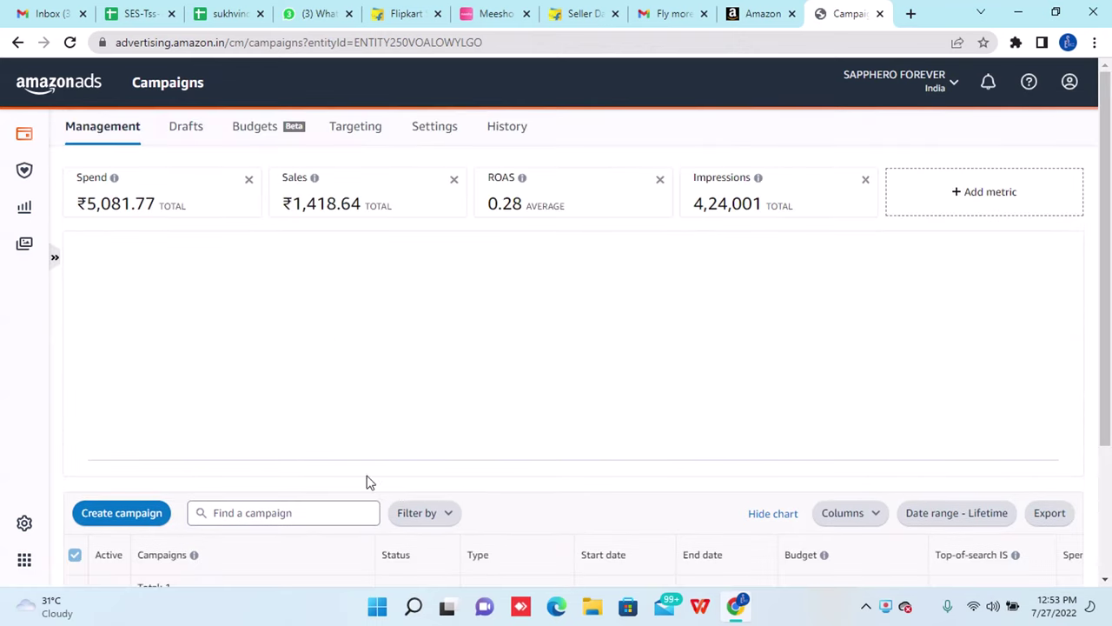
{"action": "left_click", "coordinate": [186, 128]}
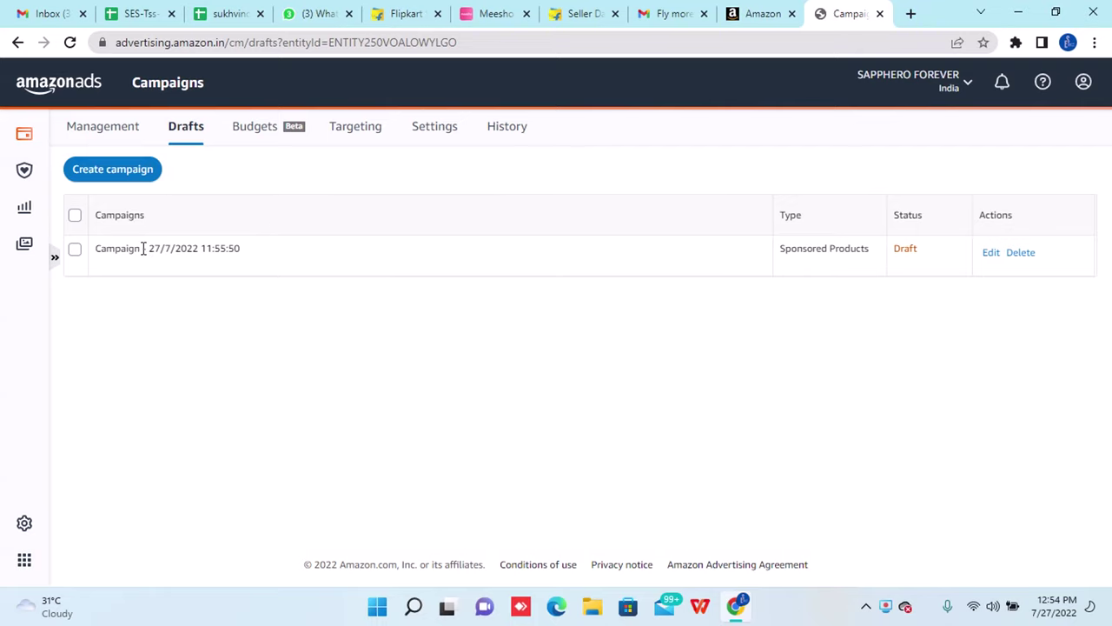
{"action": "left_click", "coordinate": [75, 250]}
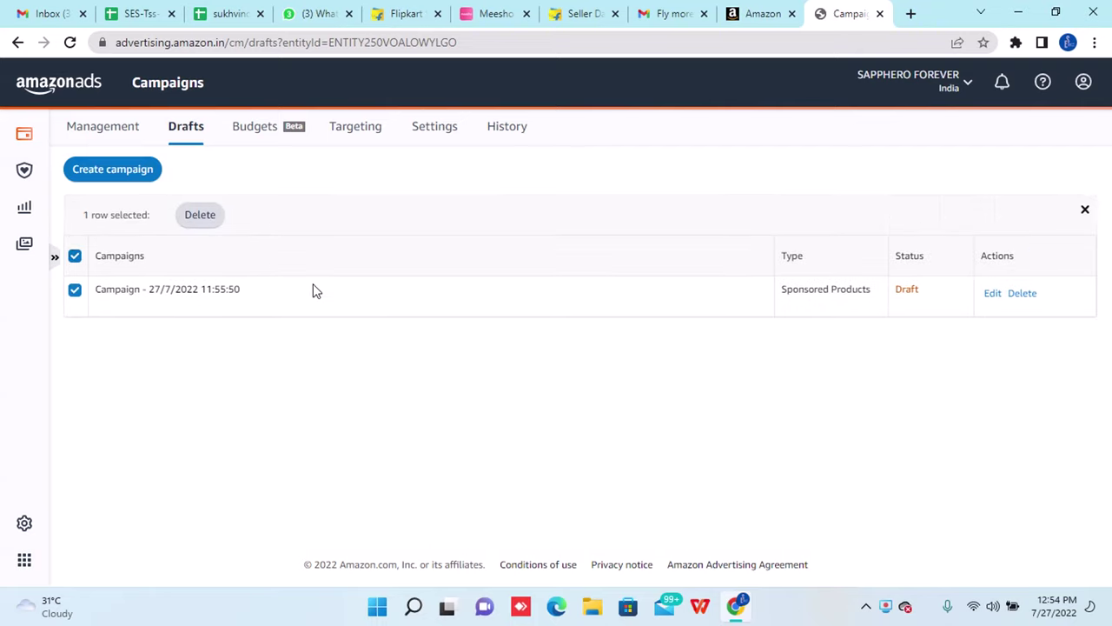
{"action": "left_click", "coordinate": [75, 256]}
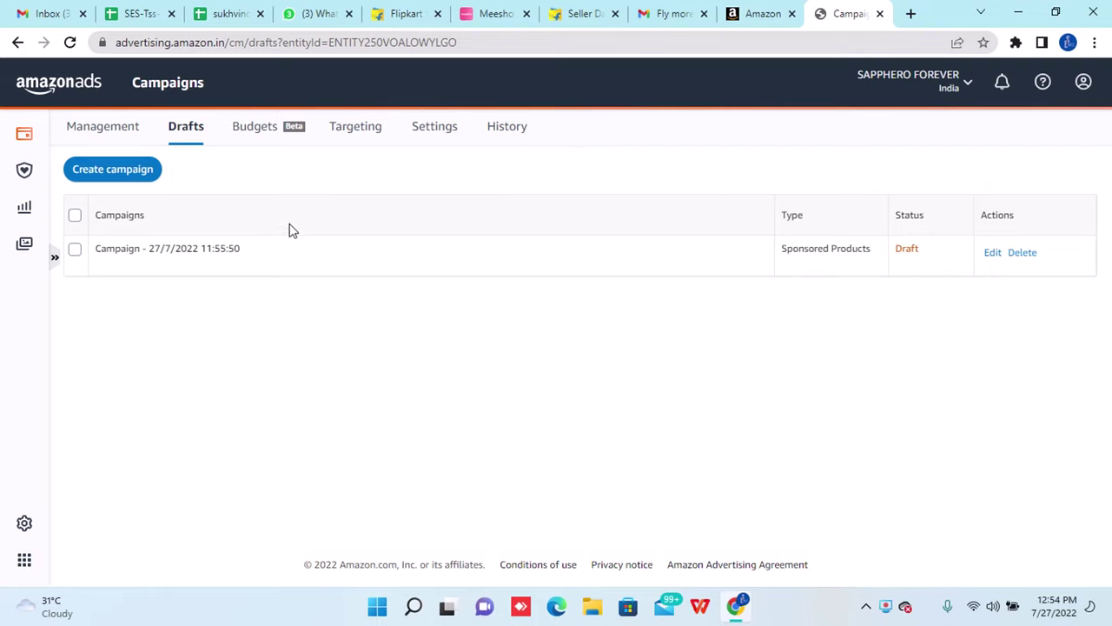
Examine the Budgets page, including the campaign table's estimated missed impressions, clicks and sales and its recommended budget.
{"action": "left_click", "coordinate": [266, 131]}
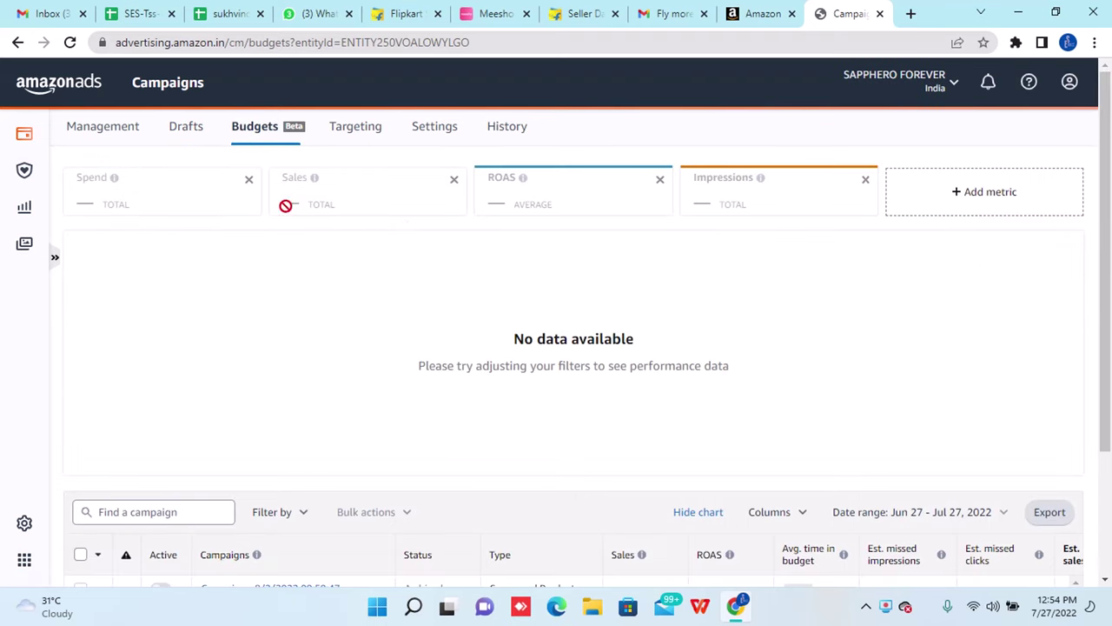
{"action": "scroll", "coordinate": [565, 506], "scroll_direction": "down", "scroll_amount": 2}
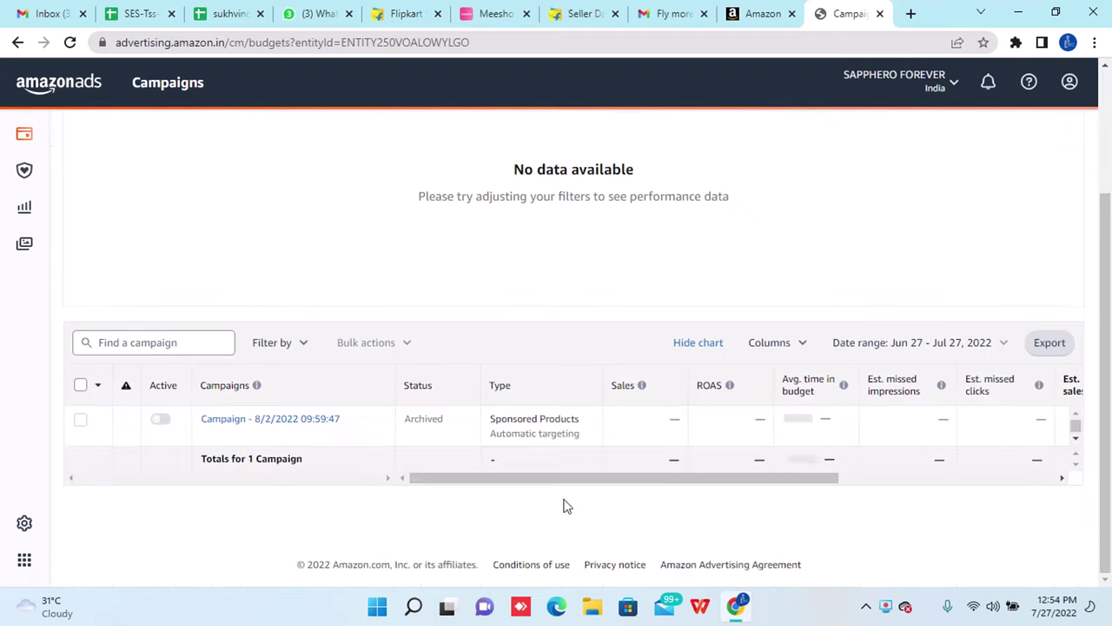
{"action": "scroll", "coordinate": [710, 426], "scroll_direction": "right", "scroll_amount": 2}
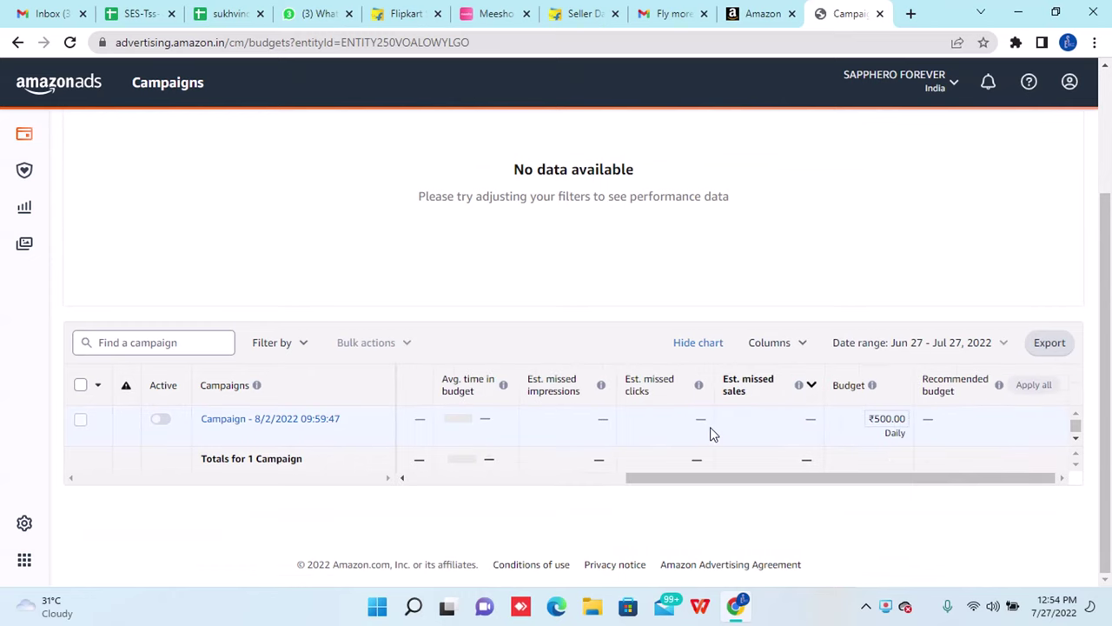
{"action": "scroll", "coordinate": [711, 427], "scroll_direction": "left", "scroll_amount": 2}
{"action": "scroll", "coordinate": [367, 522], "scroll_direction": "up", "scroll_amount": 2}
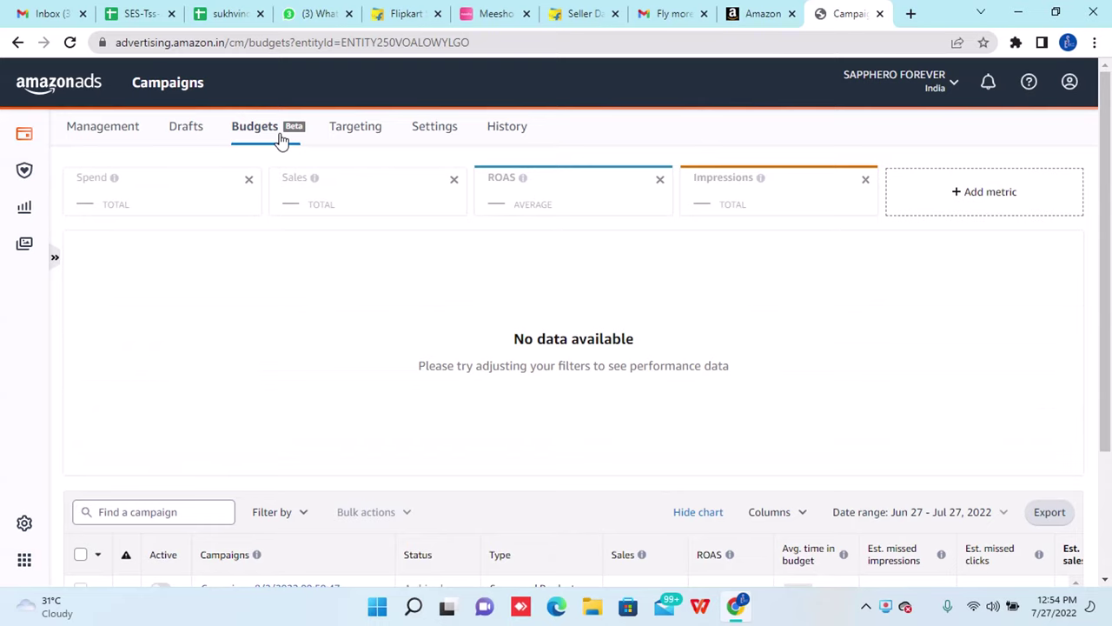
Compare the Targeting page's metrics with those on the Management page, and check the explanation of ACOS.
{"action": "left_click", "coordinate": [382, 144]}
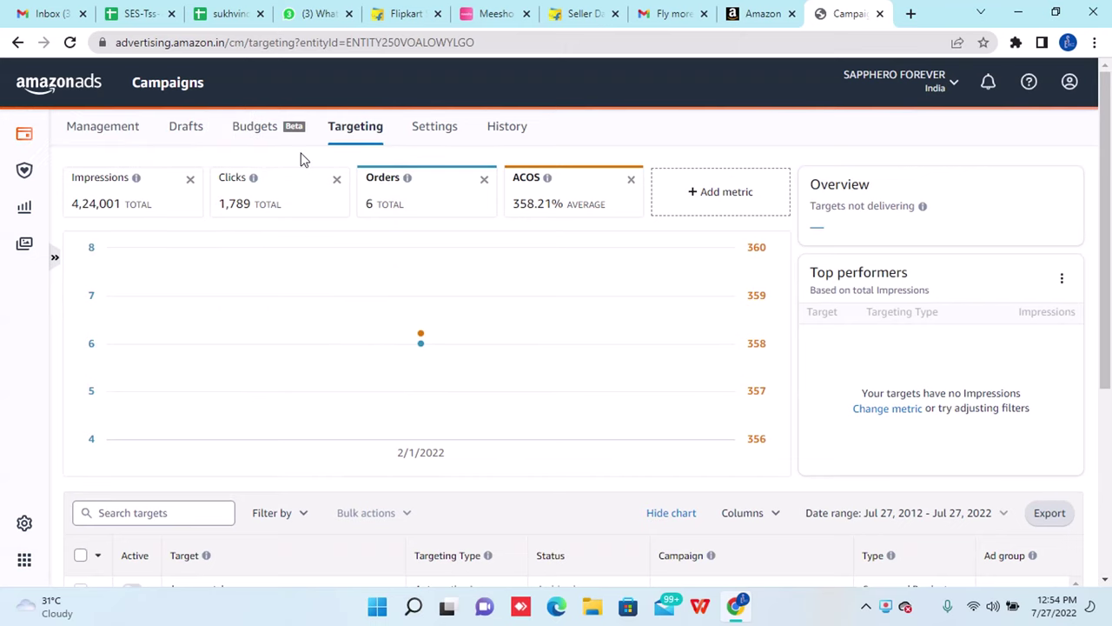
{"action": "left_click", "coordinate": [87, 132]}
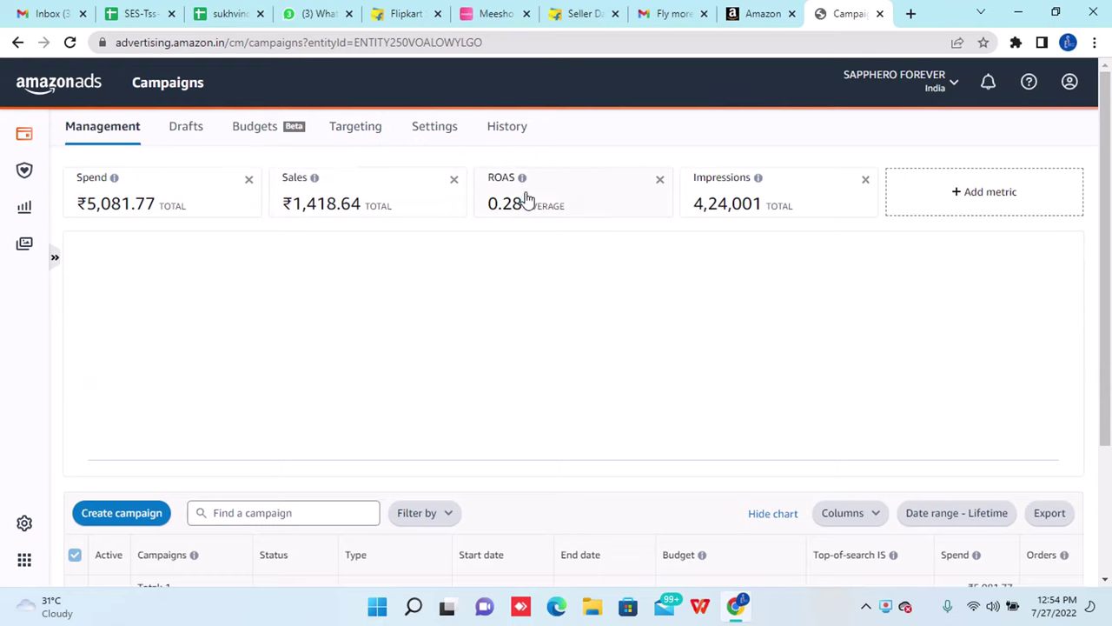
{"action": "left_click", "coordinate": [357, 134]}
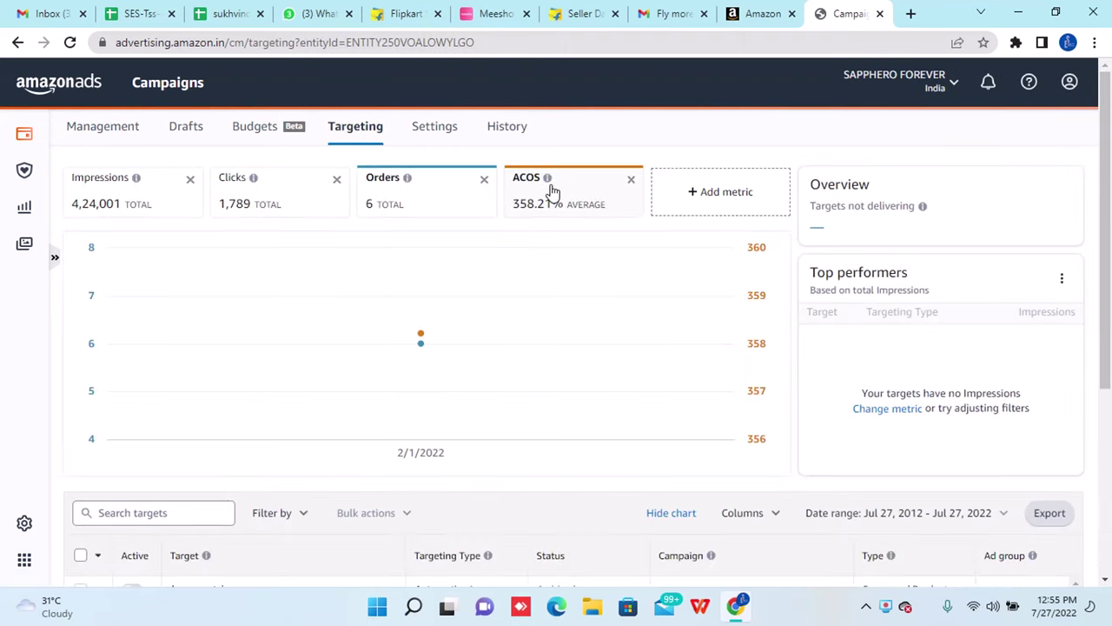
{"action": "mouse_move", "coordinate": [547, 179]}
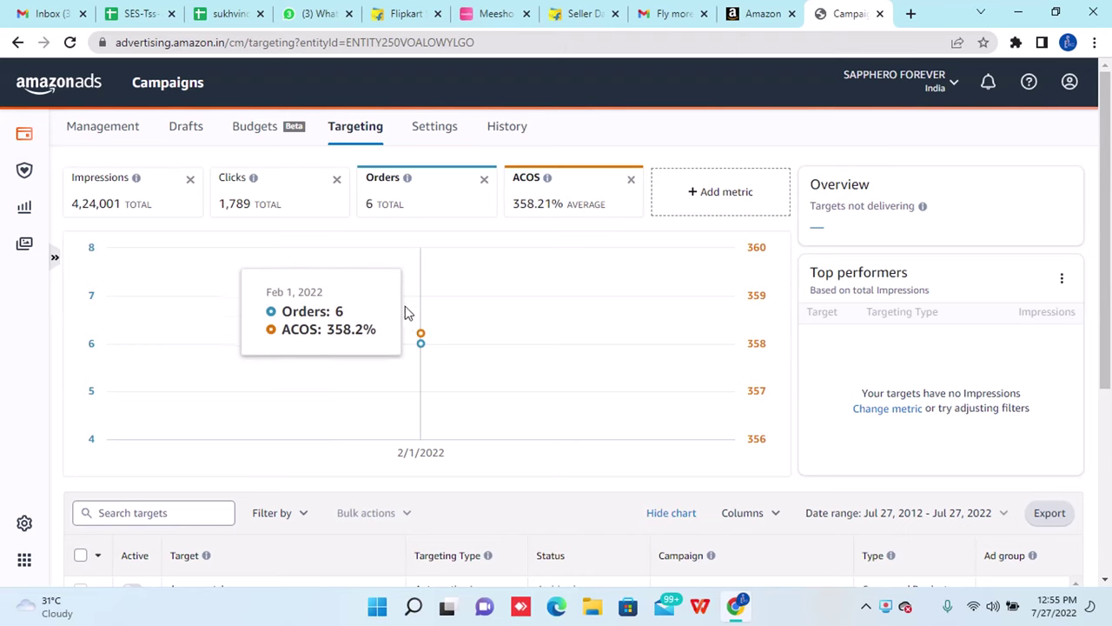
Examine the automatic targets loose-match, close-match, substitutes and complements in the targeting table.
{"action": "scroll", "coordinate": [512, 454], "scroll_direction": "down", "scroll_amount": 4}
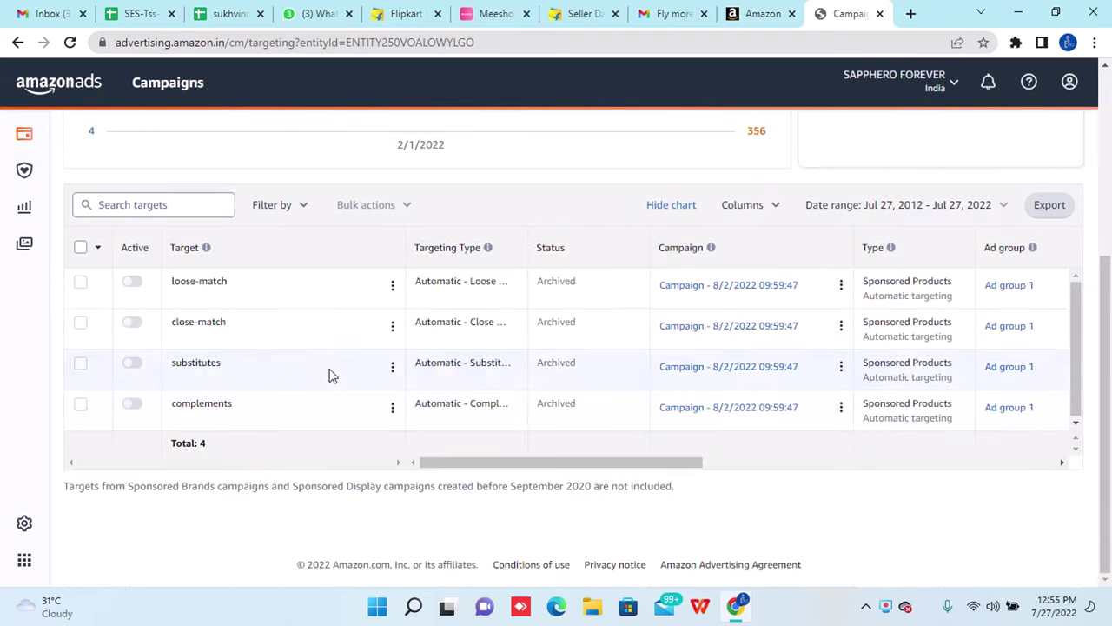
{"action": "scroll", "coordinate": [304, 328], "scroll_direction": "up", "scroll_amount": 1}
{"action": "scroll", "coordinate": [304, 328], "scroll_direction": "down", "scroll_amount": 1}
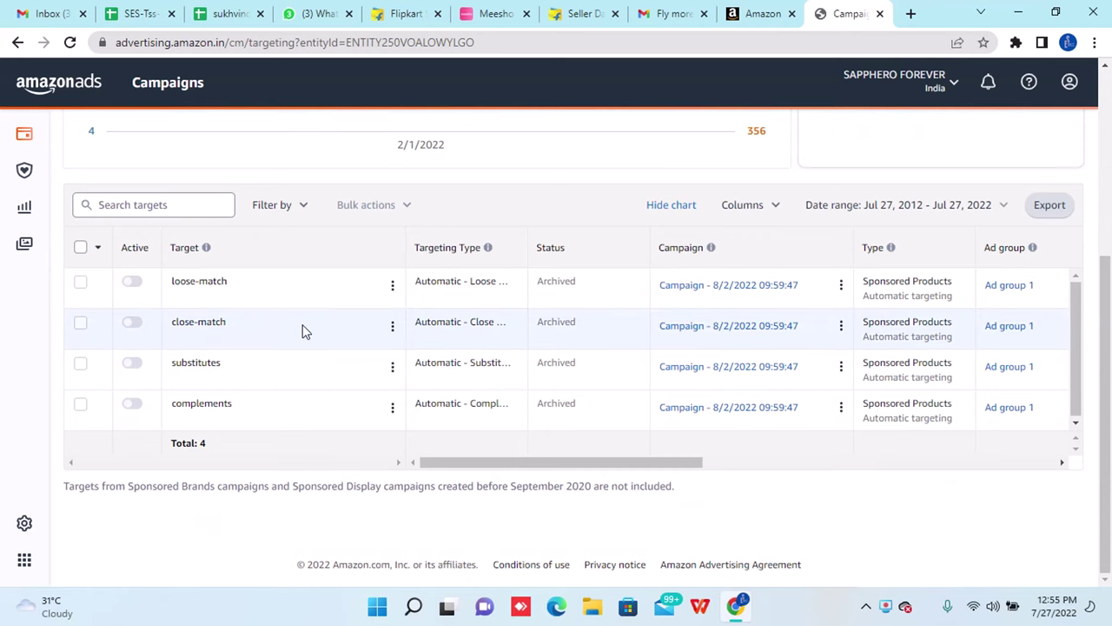
{"action": "scroll", "coordinate": [290, 339], "scroll_direction": "up", "scroll_amount": 4}
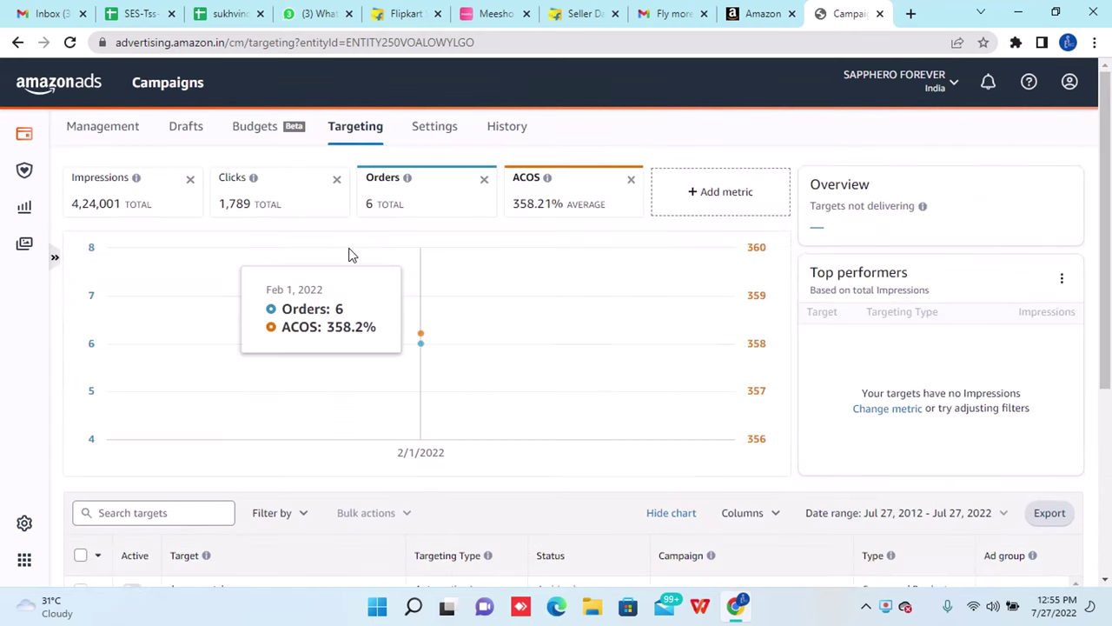
{"action": "scroll", "coordinate": [295, 482], "scroll_direction": "down", "scroll_amount": 4}
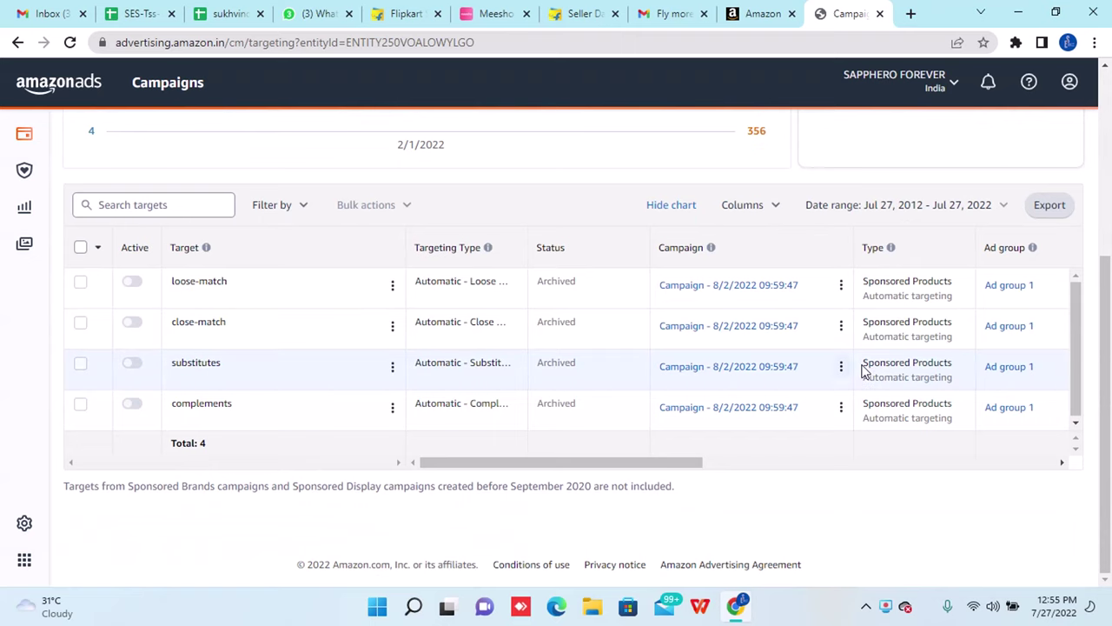
Examine each target's Bid, Impressions, Clicks, Orders, Sales, Spend and ROAS, and return to the targeting table's first columns.
{"action": "scroll", "coordinate": [863, 370], "scroll_direction": "right", "scroll_amount": 8}
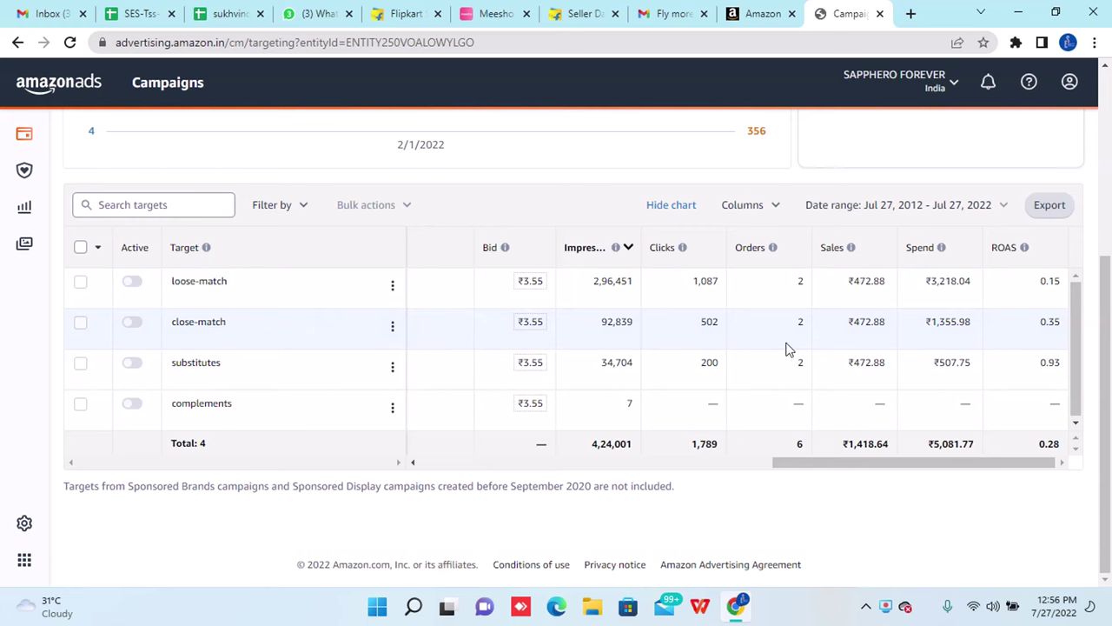
{"action": "scroll", "coordinate": [873, 367], "scroll_direction": "up", "scroll_amount": 1}
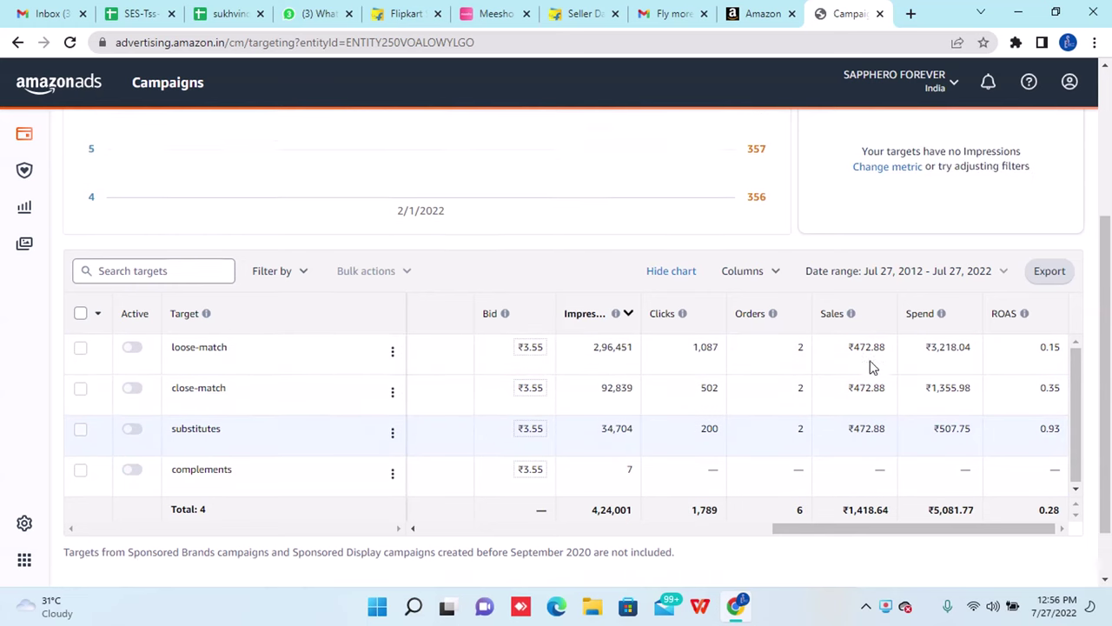
{"action": "scroll", "coordinate": [869, 365], "scroll_direction": "left", "scroll_amount": 5}
{"action": "scroll", "coordinate": [982, 426], "scroll_direction": "right", "scroll_amount": 10}
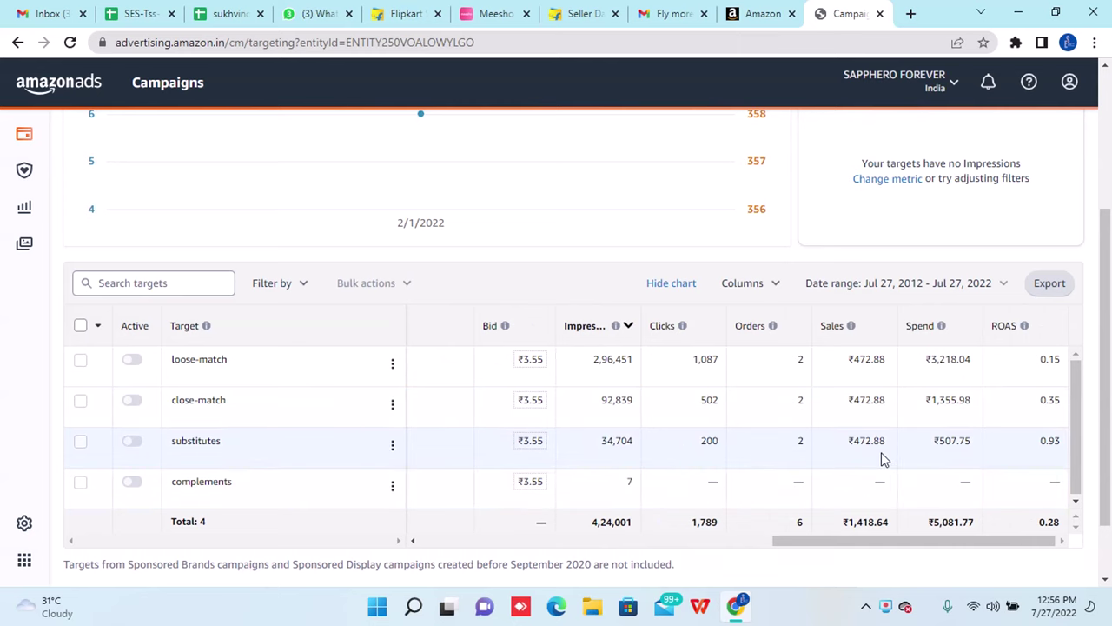
{"action": "scroll", "coordinate": [882, 459], "scroll_direction": "left", "scroll_amount": 8}
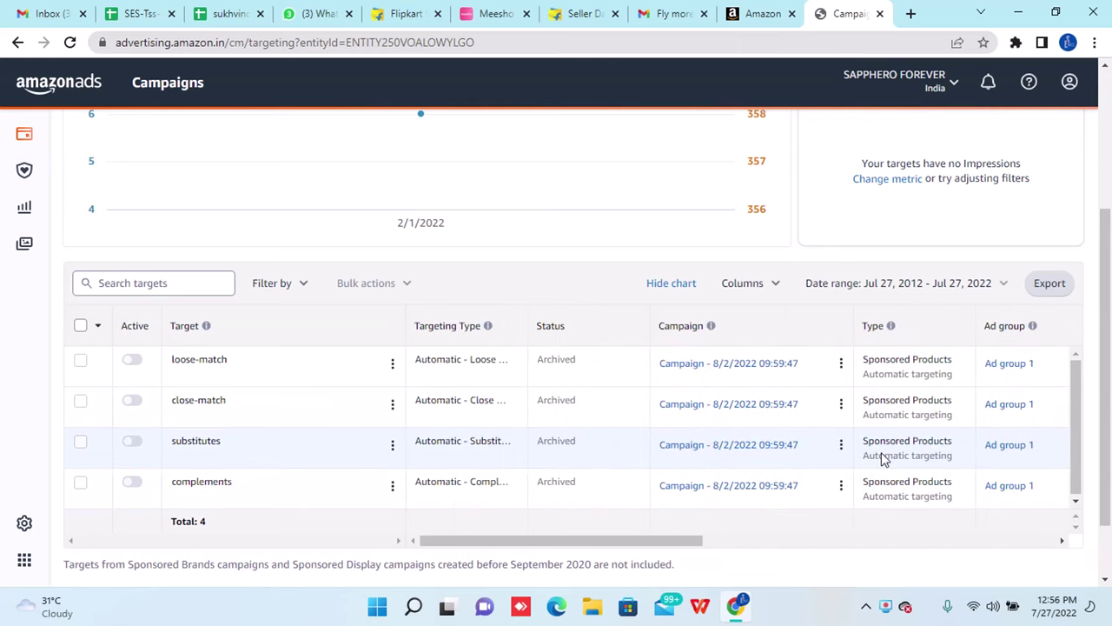
Recheck the targets' bid-to-ROAS columns, and examine the Sponsored Products budget cap options on the Settings page.
{"action": "scroll", "coordinate": [882, 459], "scroll_direction": "right", "scroll_amount": 10}
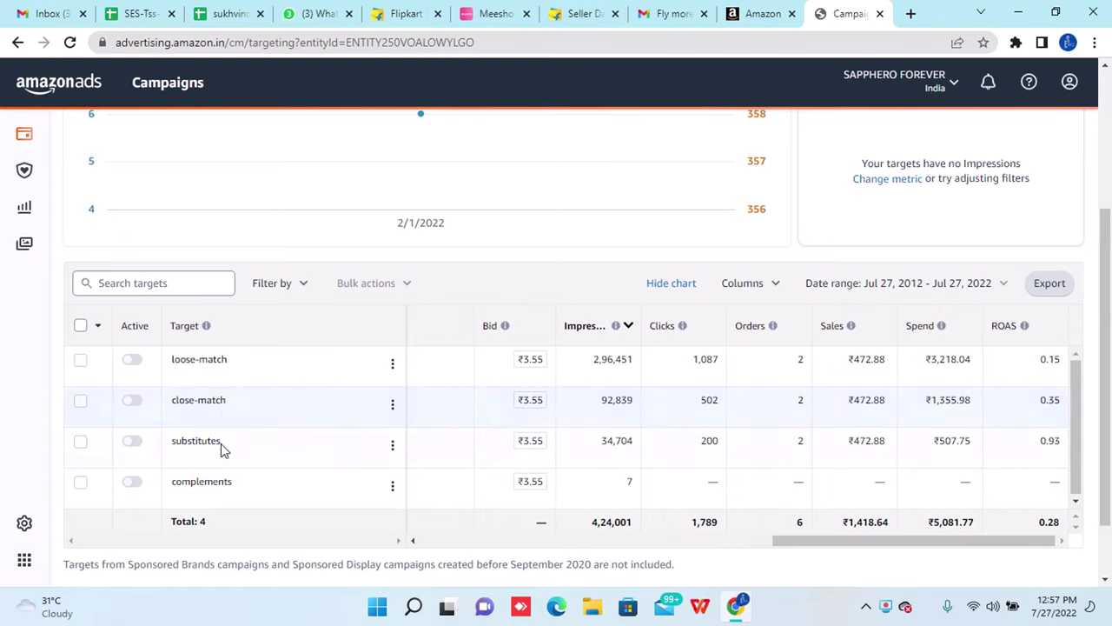
{"action": "scroll", "coordinate": [561, 365], "scroll_direction": "up", "scroll_amount": 3}
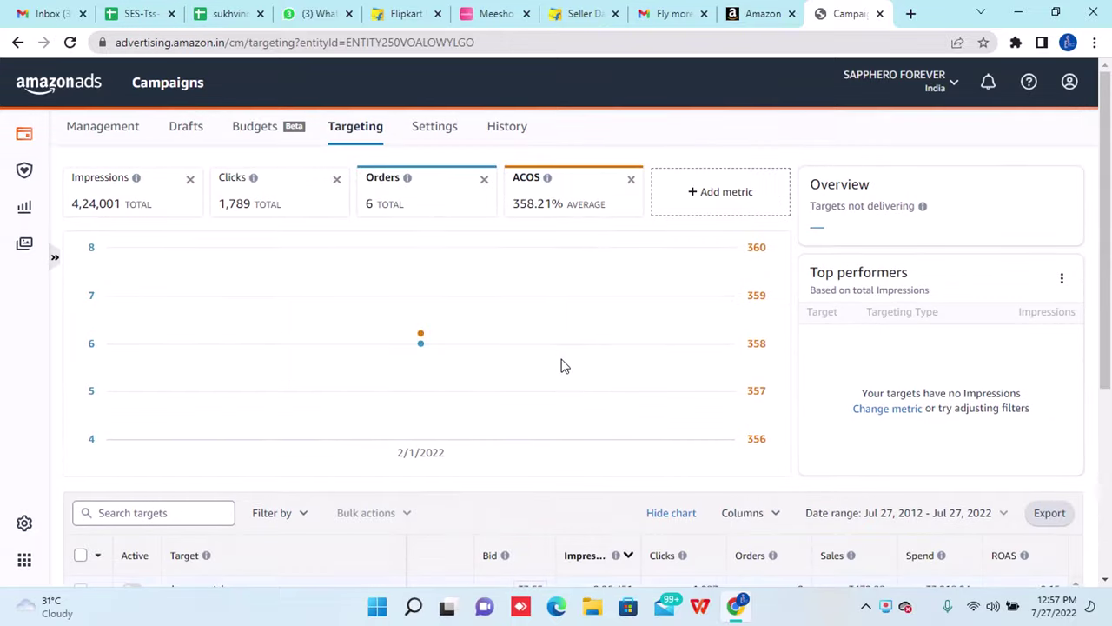
{"action": "left_click", "coordinate": [435, 130]}
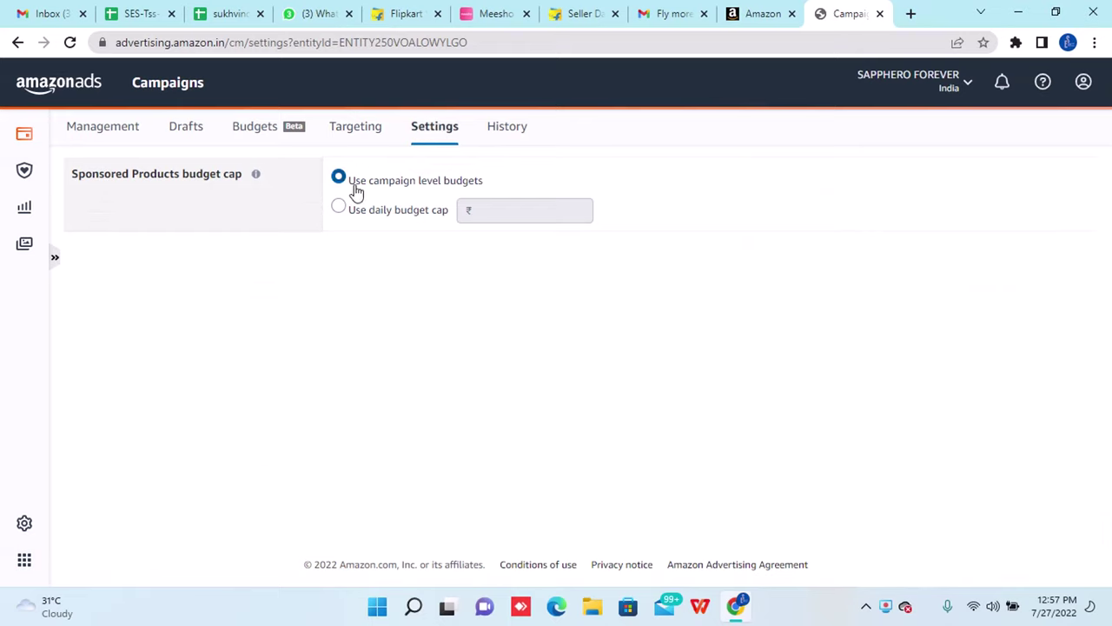
{"action": "left_click_drag", "start_coordinate": [351, 189], "coordinate": [493, 193]}
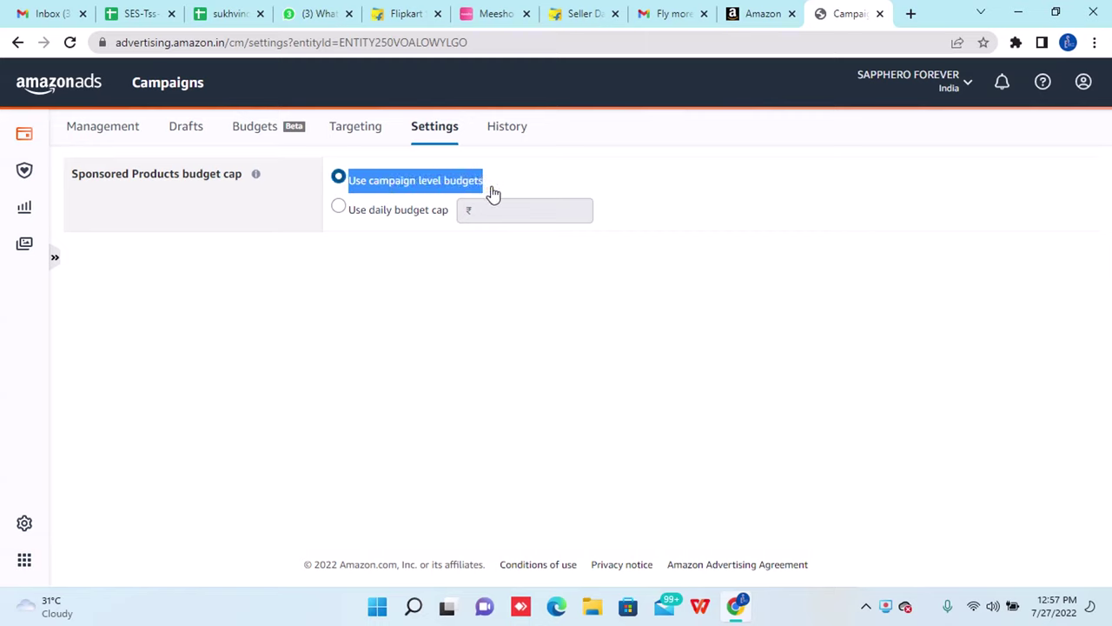
{"action": "left_click", "coordinate": [545, 188]}
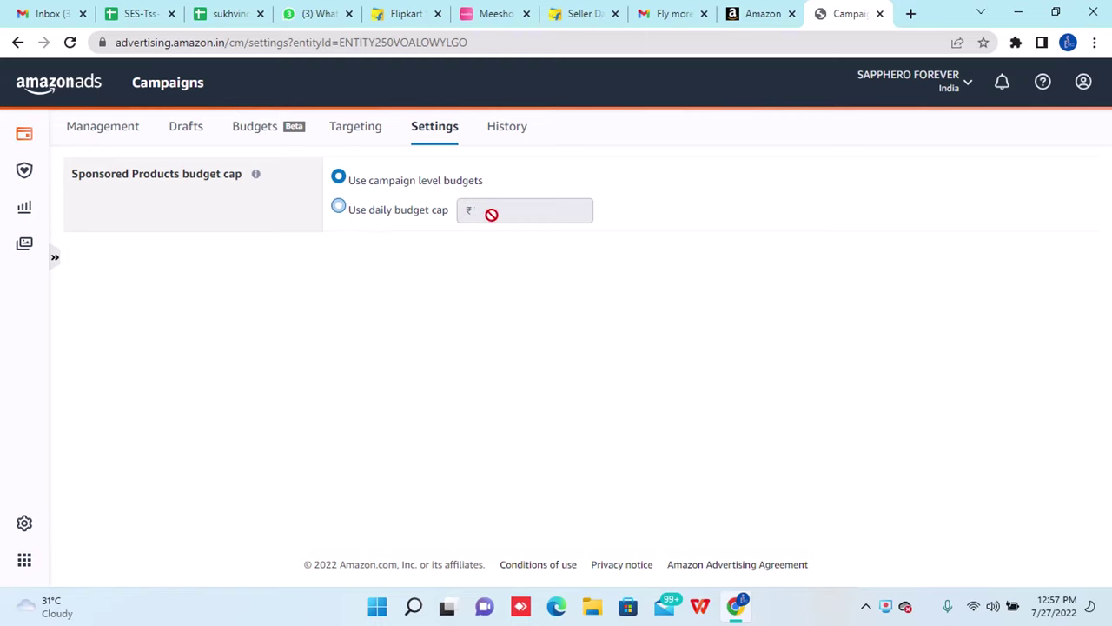
Switch the Sponsored Products budget cap to a daily budget cap and enter ₹1000.
{"action": "left_click", "coordinate": [339, 207]}
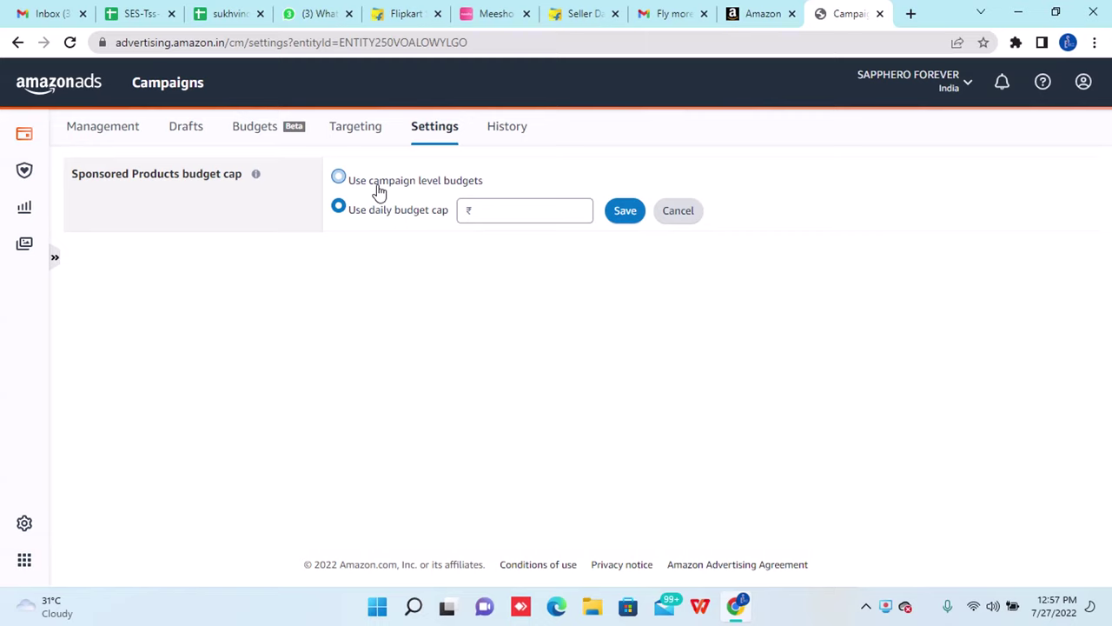
{"action": "left_click", "coordinate": [493, 205]}
{"action": "type", "text": "1000"}
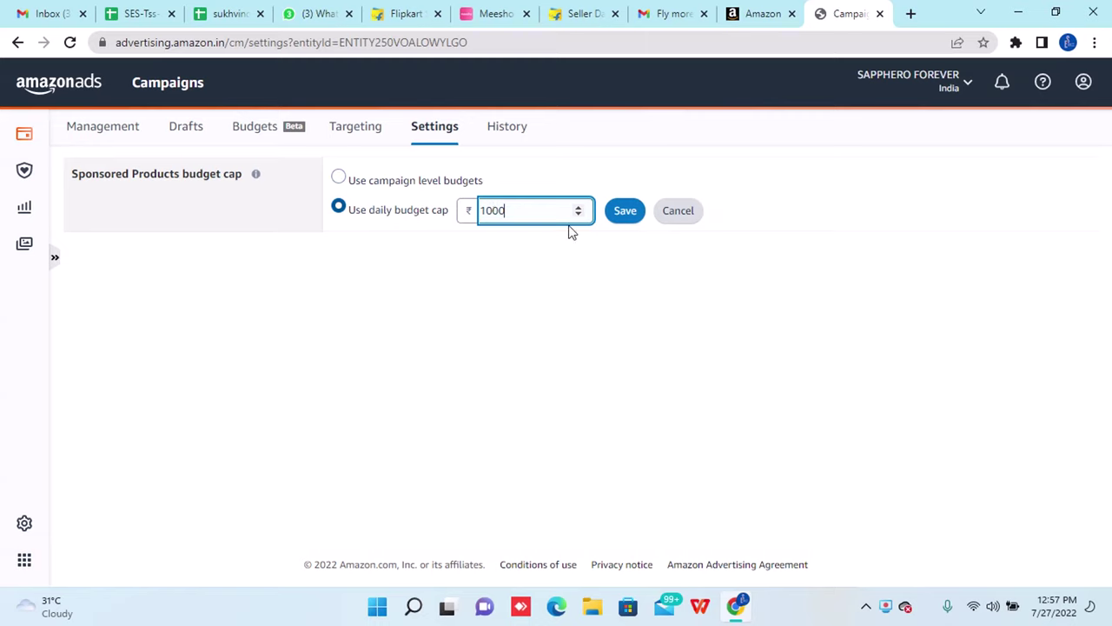
{"action": "left_click", "coordinate": [595, 259]}
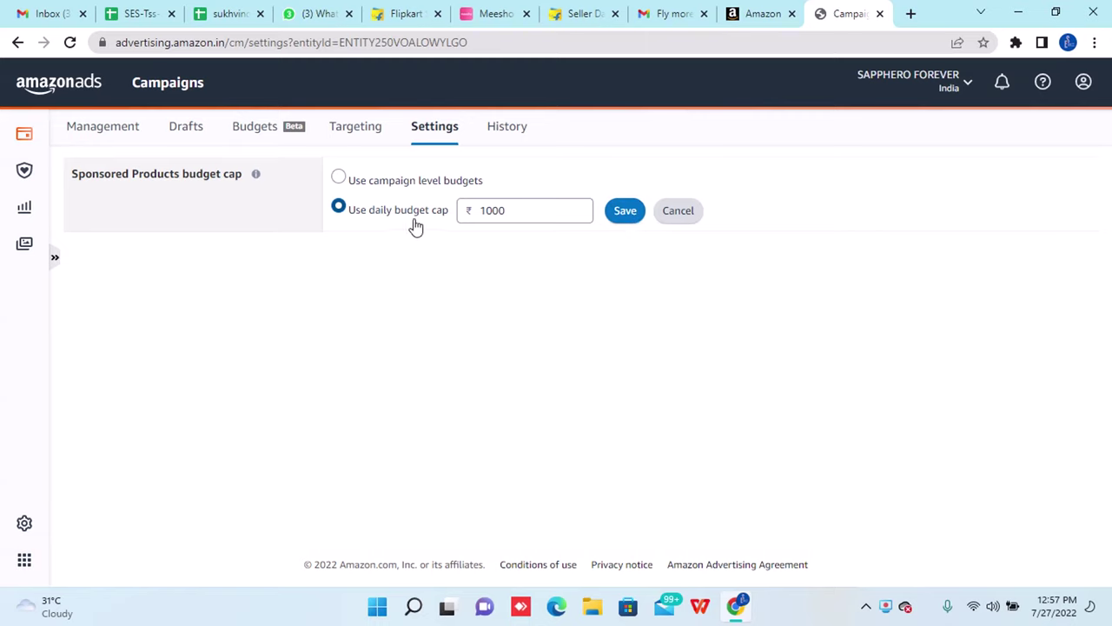
Replace the daily budget cap amount with ₹50, and change it to ₹500.
{"action": "left_click", "coordinate": [511, 209]}
{"action": "key", "text": "BackSpace"}
{"action": "key", "text": "BackSpace"}
{"action": "key", "text": "BackSpace"}
{"action": "key", "text": "BackSpace"}
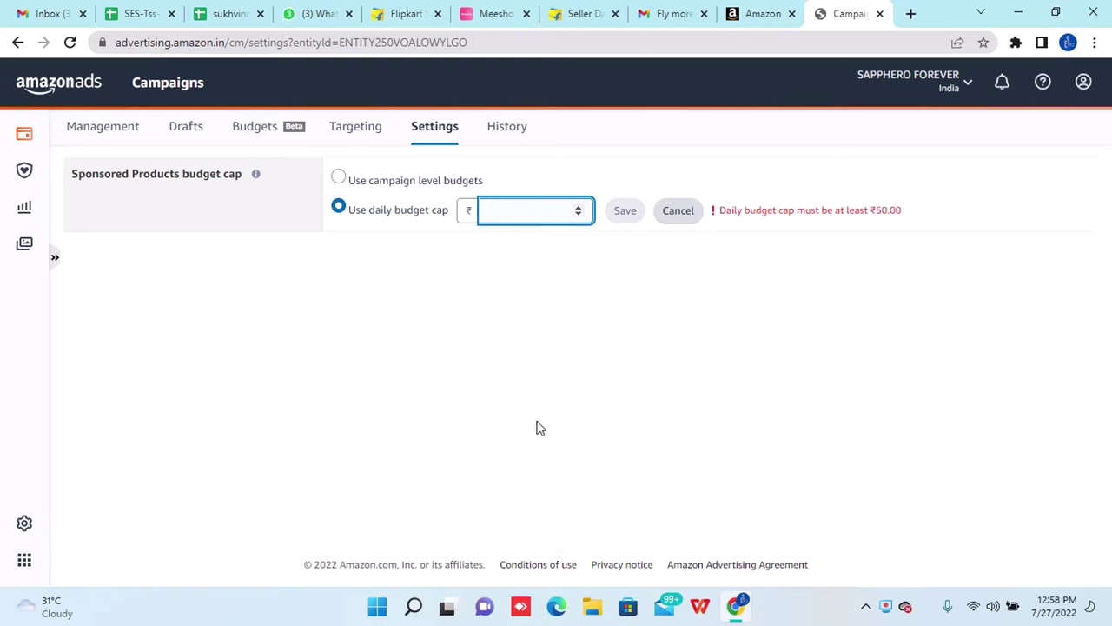
{"action": "type", "text": "50"}
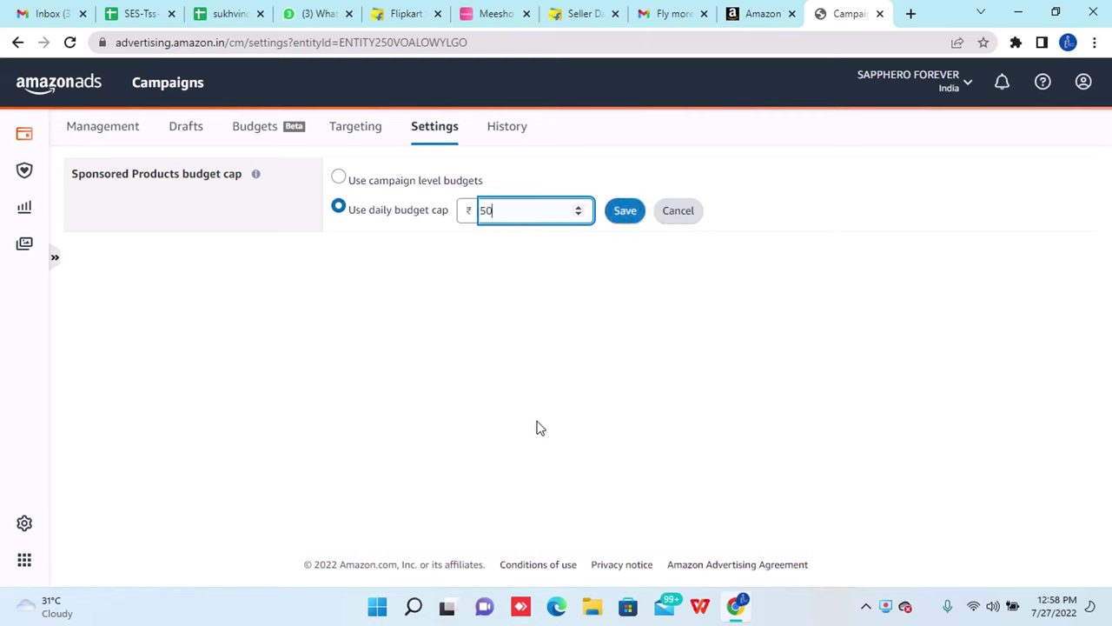
{"action": "key", "text": "BackSpace"}
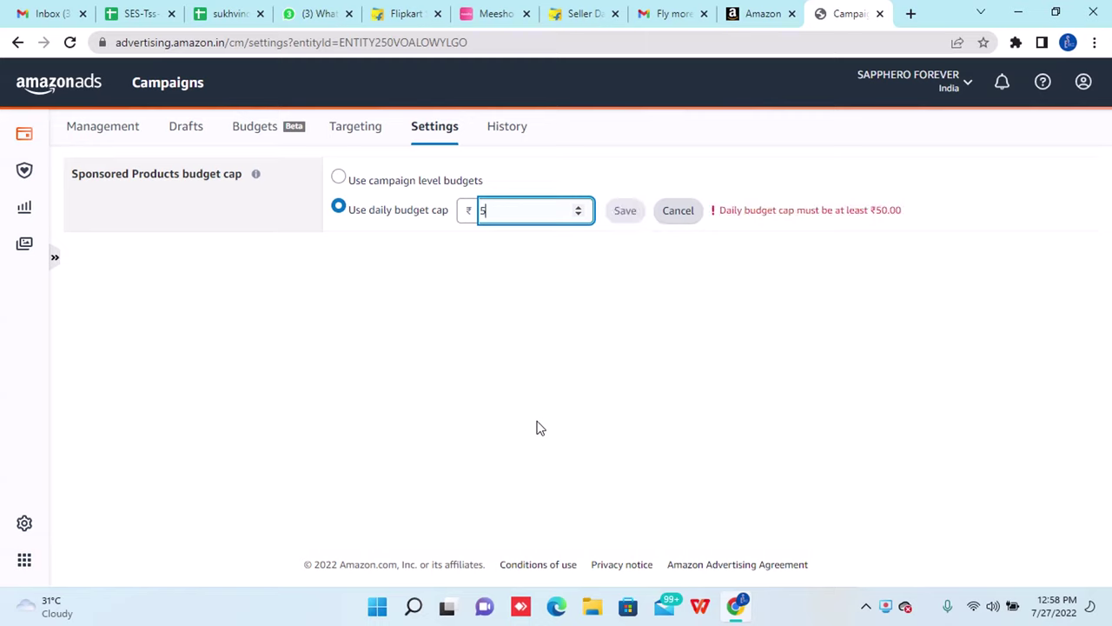
{"action": "key", "text": "BackSpace"}
{"action": "type", "text": "500"}
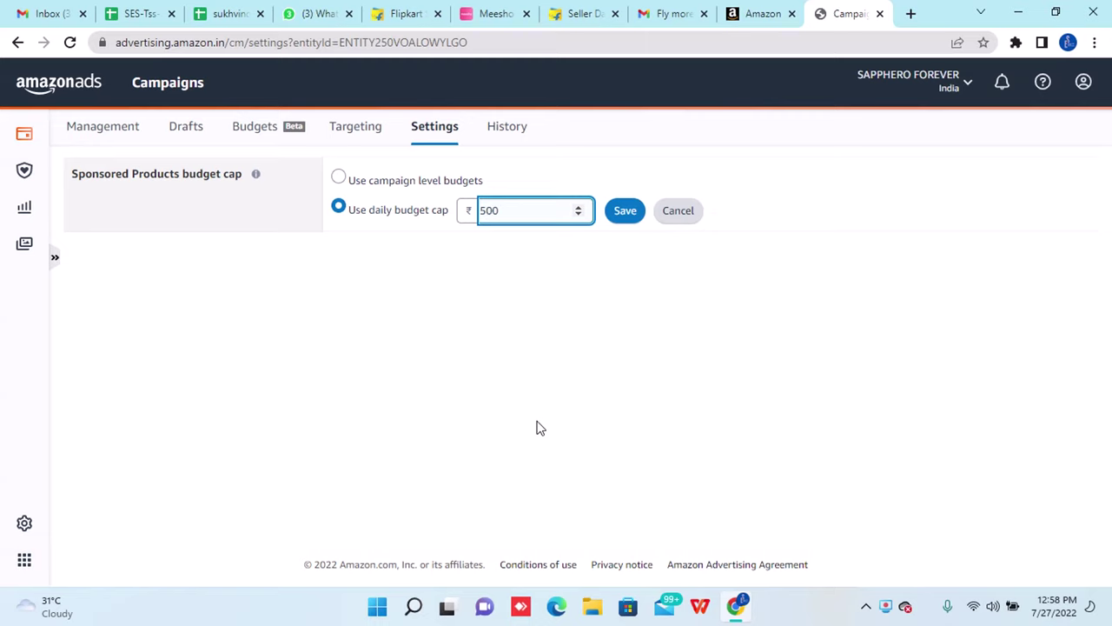
{"action": "left_click", "coordinate": [546, 340]}
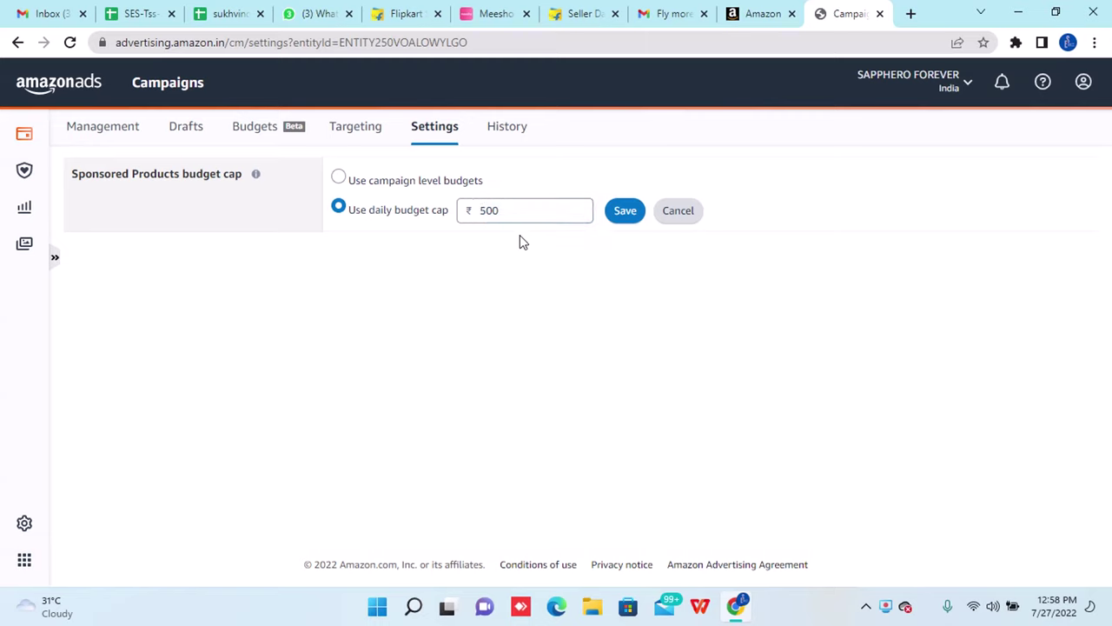
Clear and re-enter the daily budget cap as ₹500, and save it.
{"action": "left_click", "coordinate": [515, 209]}
{"action": "key", "text": "BackSpace"}
{"action": "key", "text": "BackSpace"}
{"action": "key", "text": "BackSpace"}
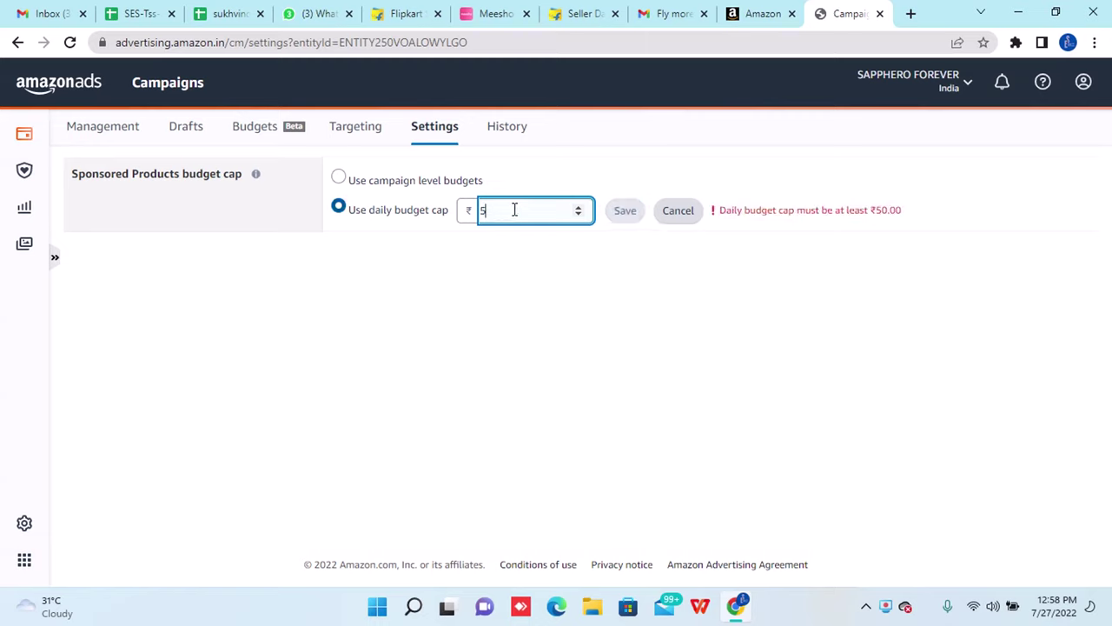
{"action": "type", "text": "500"}
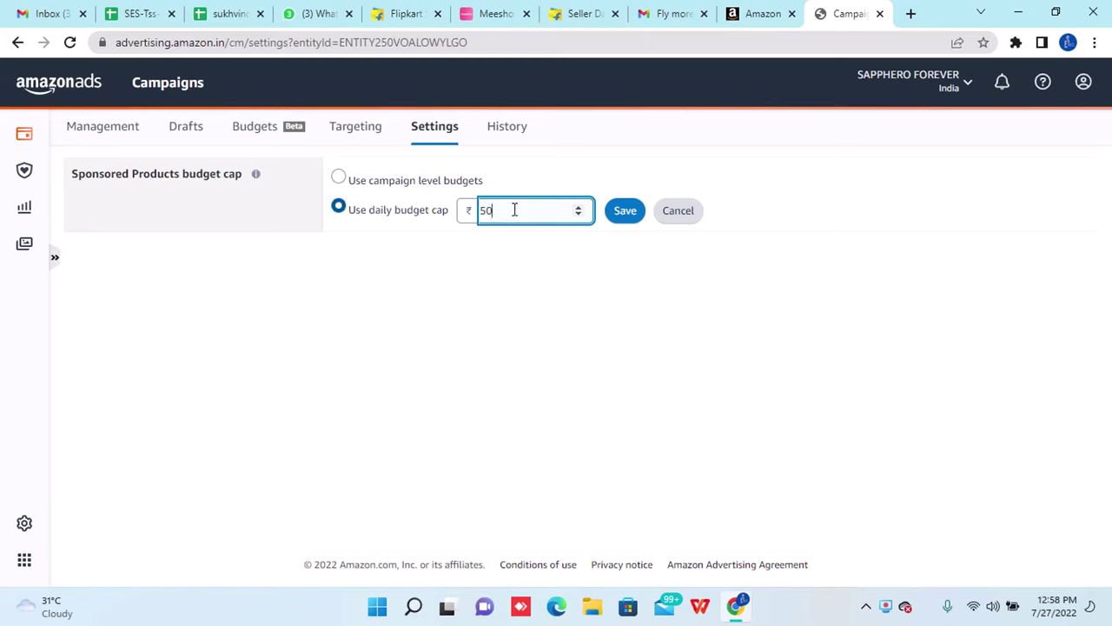
{"action": "left_click", "coordinate": [621, 276]}
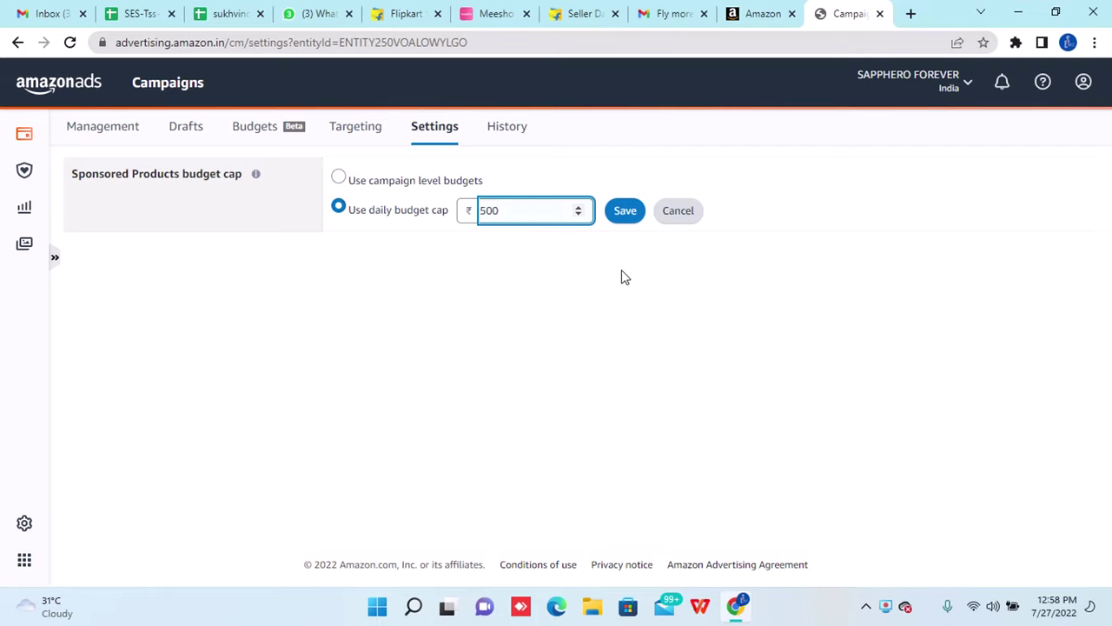
{"action": "left_click", "coordinate": [626, 213]}
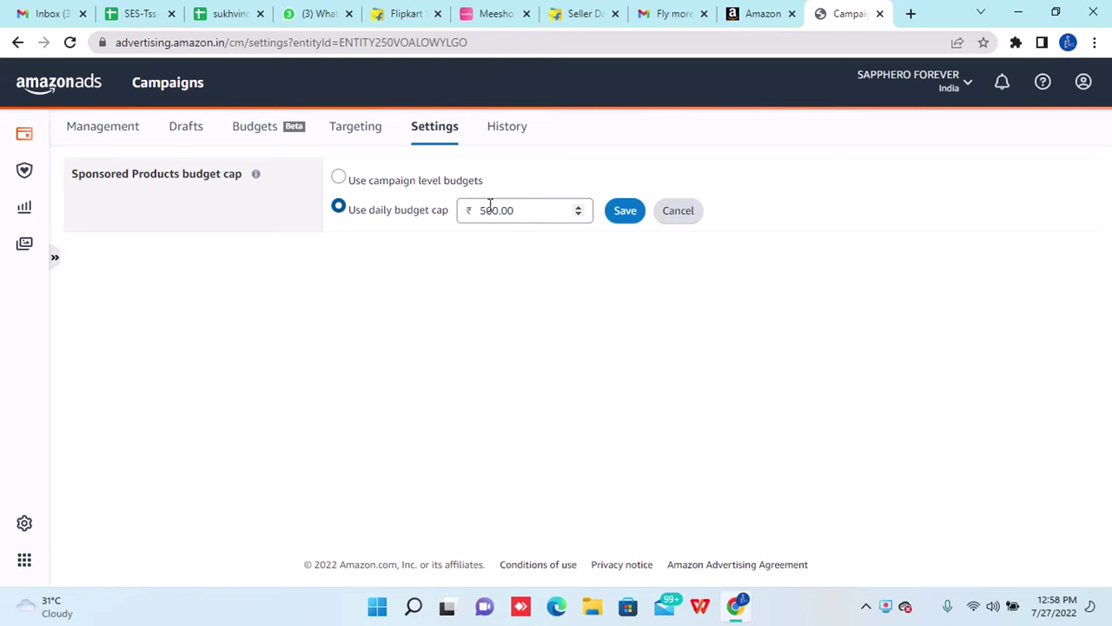
Switch the Sponsored Products budget cap back to campaign level budgets and save the setting.
{"action": "left_click", "coordinate": [338, 179]}
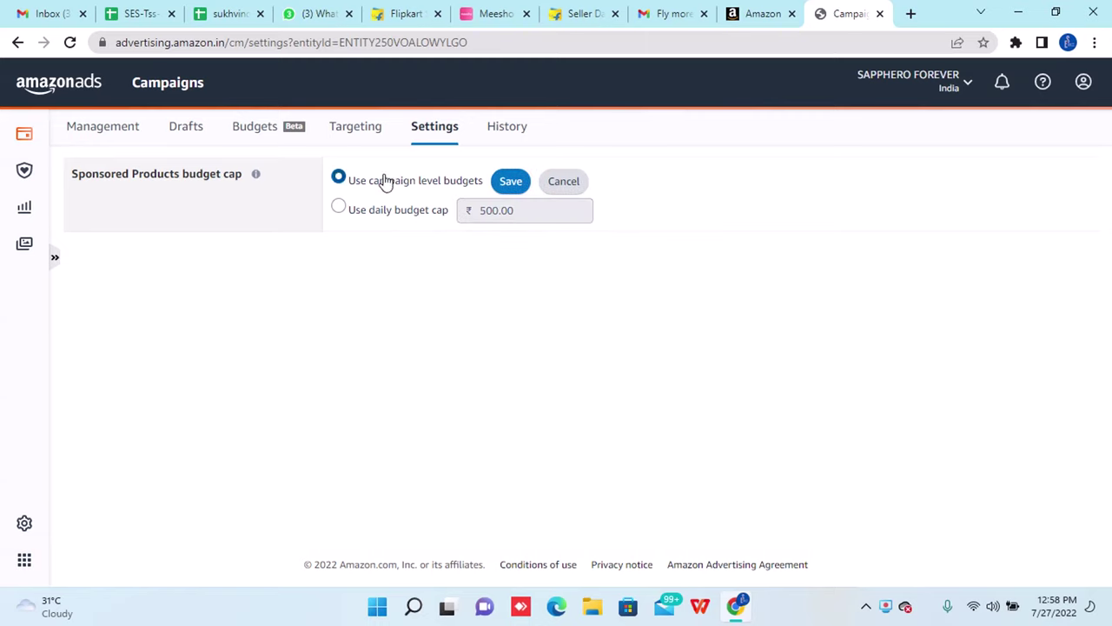
{"action": "left_click", "coordinate": [510, 186]}
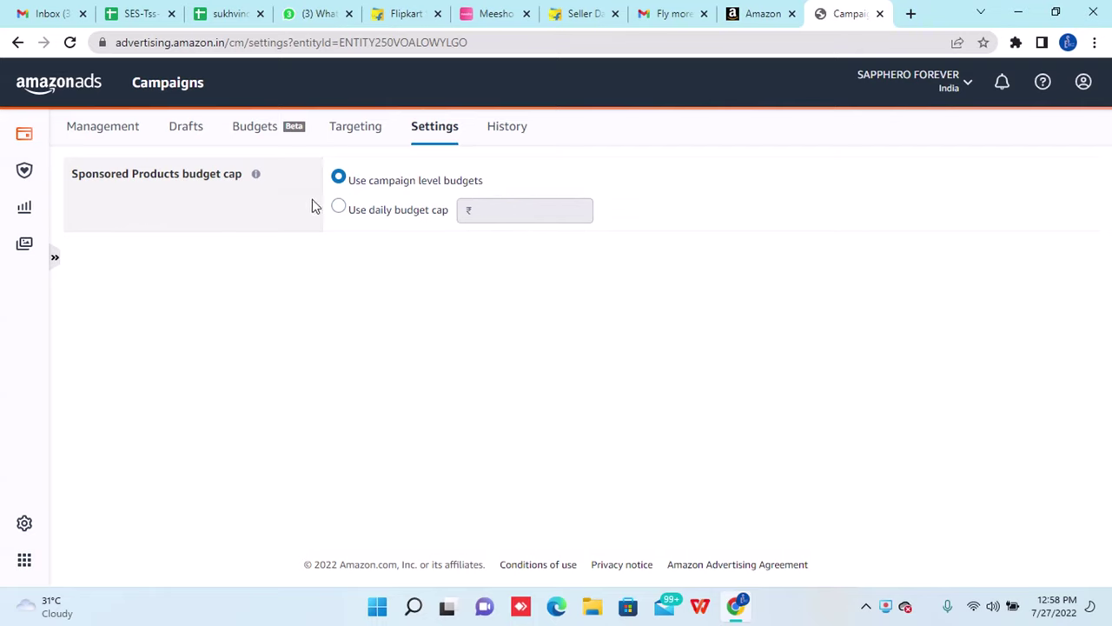
Examine the campaign History page, including its performance chart and the log of status changes from latest to campaign creation.
{"action": "left_click", "coordinate": [518, 132]}
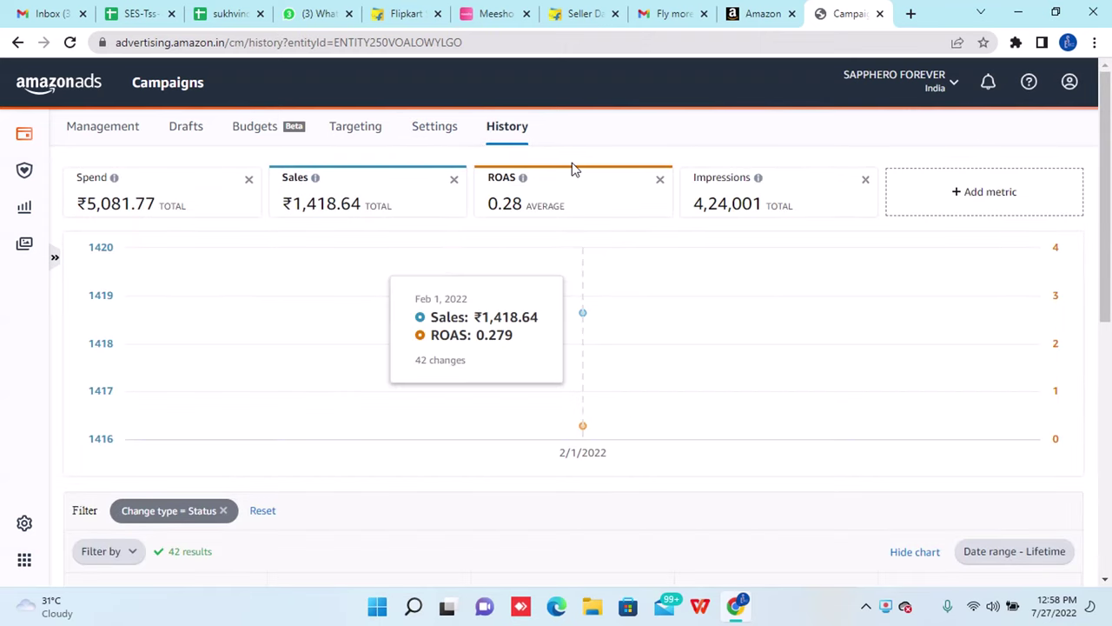
{"action": "scroll", "coordinate": [512, 484], "scroll_direction": "down", "scroll_amount": 4}
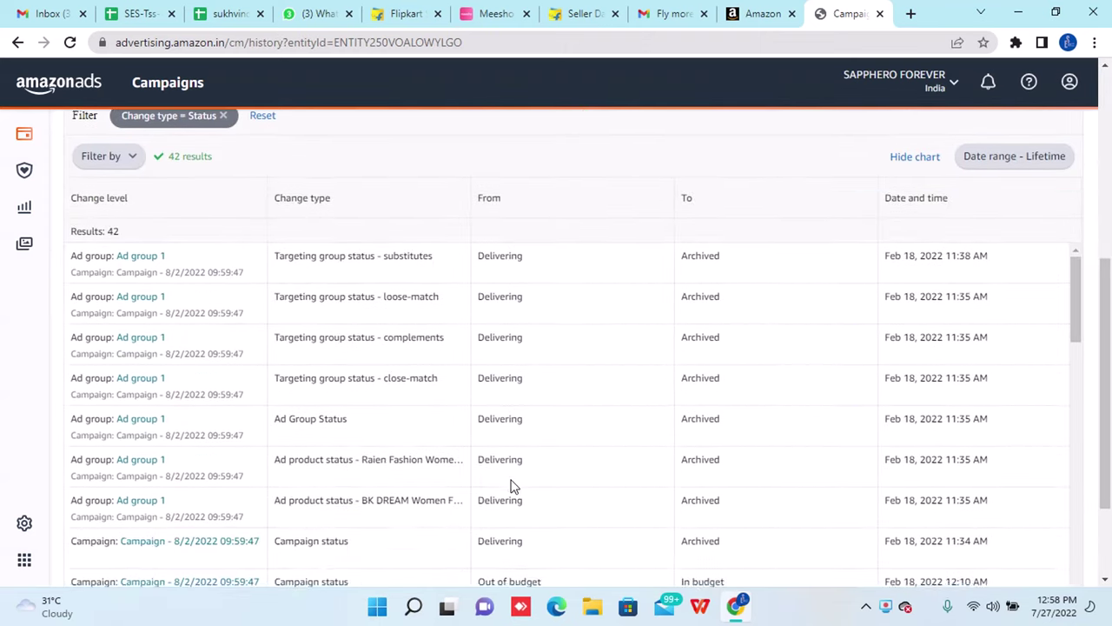
{"action": "scroll", "coordinate": [512, 488], "scroll_direction": "up", "scroll_amount": 5}
{"action": "scroll", "coordinate": [512, 486], "scroll_direction": "down", "scroll_amount": 3}
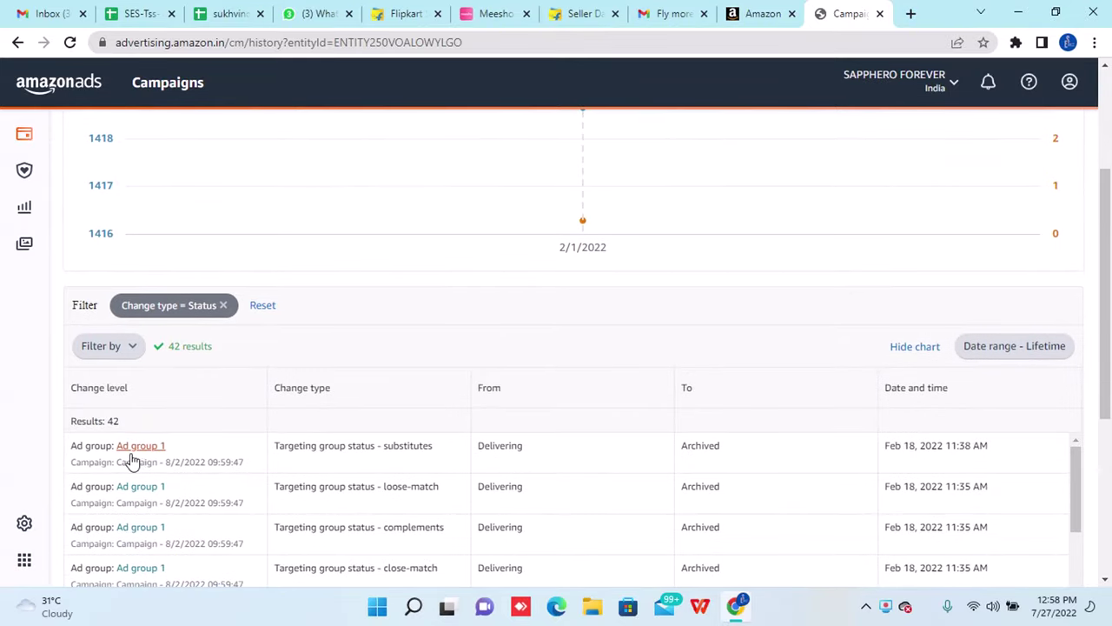
{"action": "scroll", "coordinate": [551, 465], "scroll_direction": "down", "scroll_amount": 3}
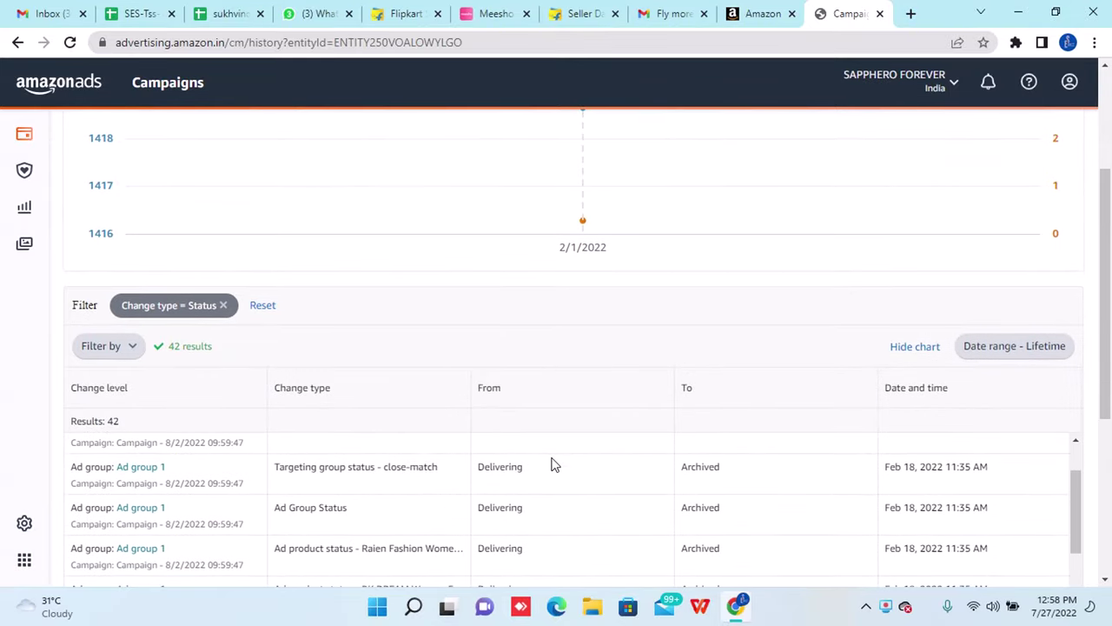
{"action": "scroll", "coordinate": [273, 496], "scroll_direction": "down", "scroll_amount": 3}
{"action": "scroll", "coordinate": [273, 501], "scroll_direction": "down", "scroll_amount": 5}
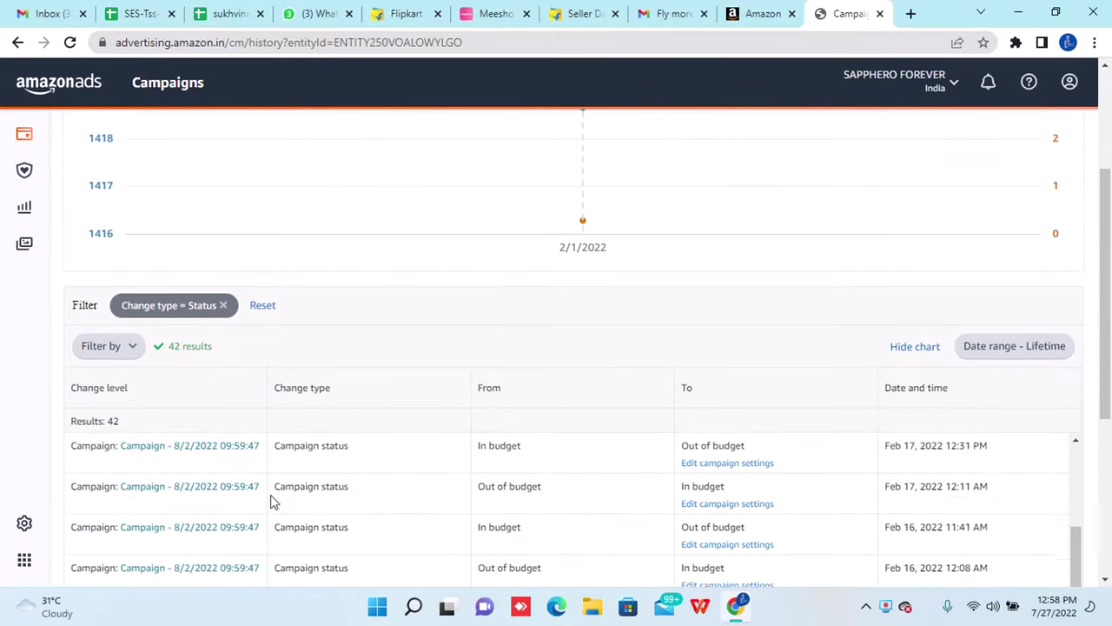
{"action": "scroll", "coordinate": [270, 502], "scroll_direction": "down", "scroll_amount": 8}
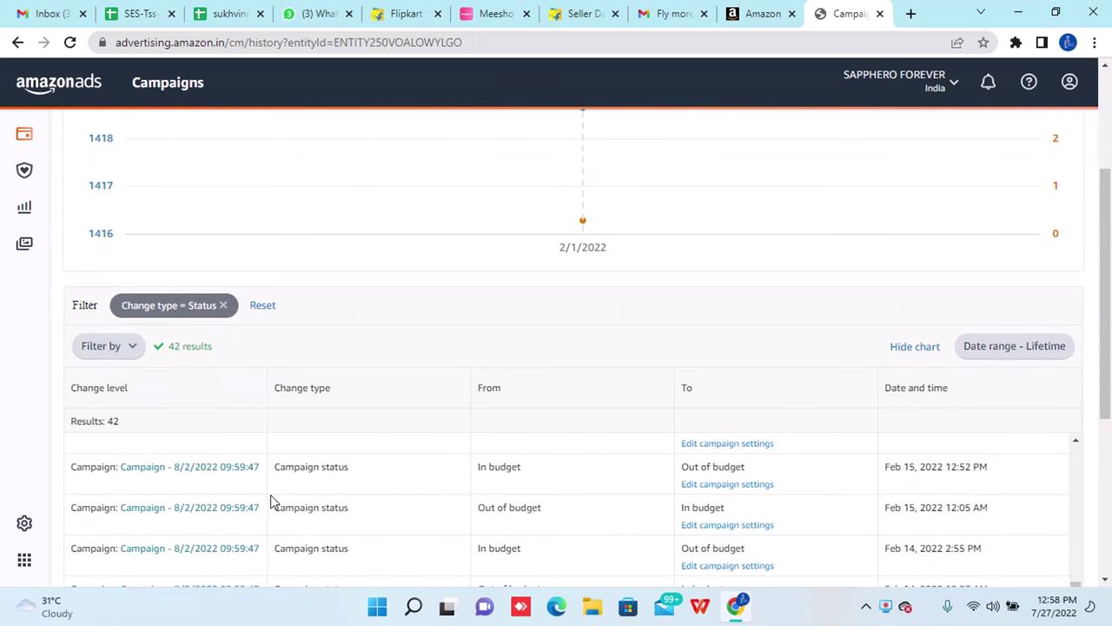
{"action": "scroll", "coordinate": [270, 494], "scroll_direction": "down", "scroll_amount": 4}
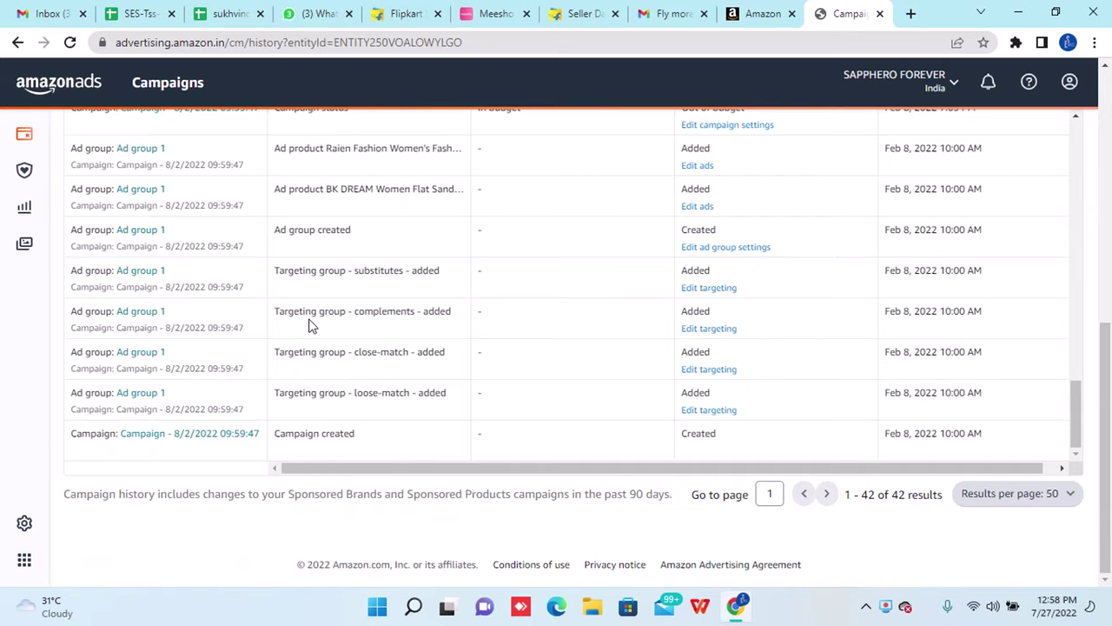
{"action": "scroll", "coordinate": [310, 324], "scroll_direction": "up", "scroll_amount": 15}
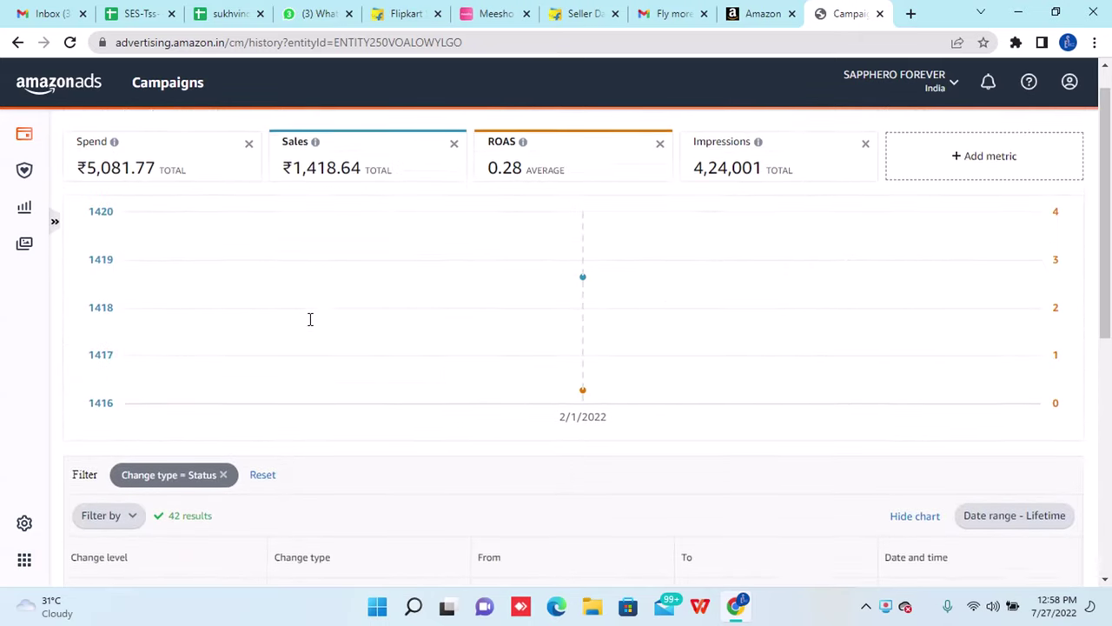
{"action": "scroll", "coordinate": [309, 319], "scroll_direction": "up", "scroll_amount": 1}
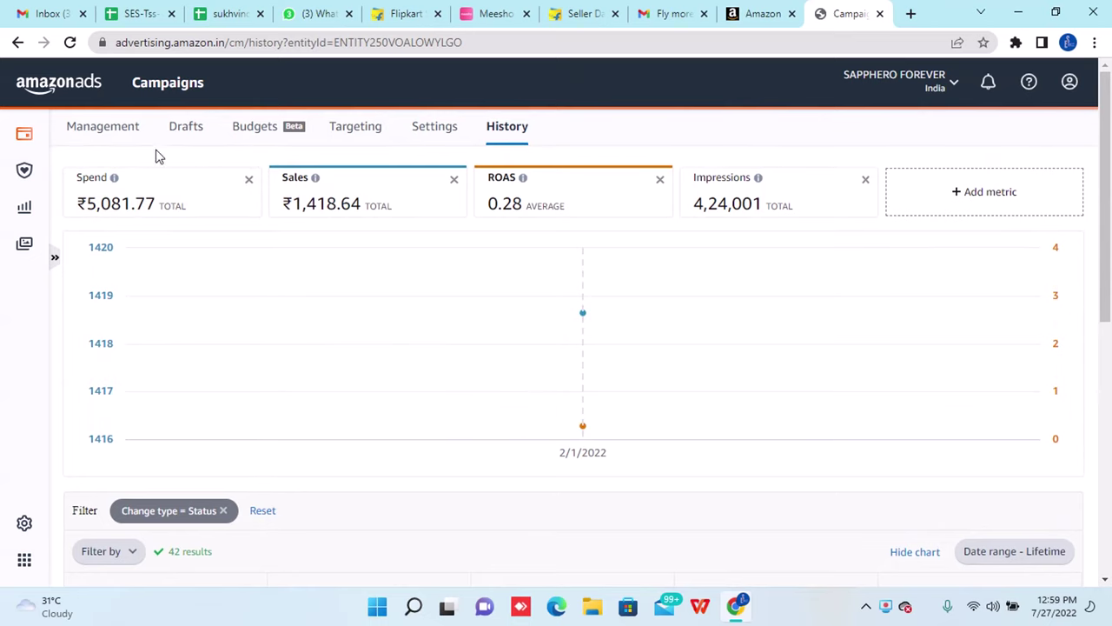
View the Management page and the Stores home page, and return to the campaign overview to look over its metrics and table.
{"action": "left_click", "coordinate": [121, 135]}
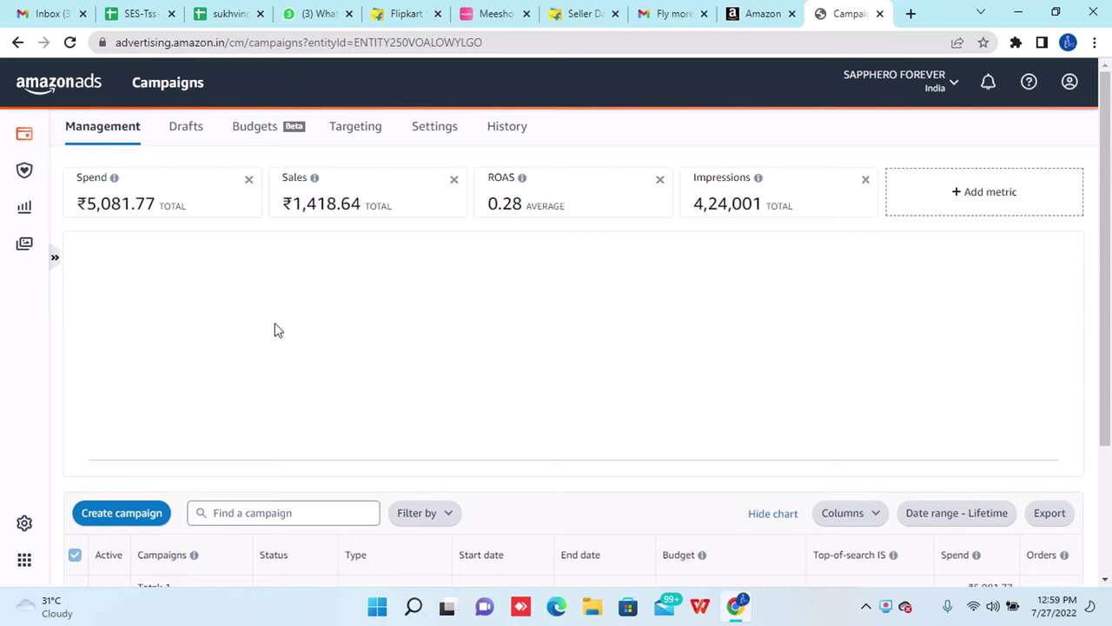
{"action": "left_click", "coordinate": [26, 174]}
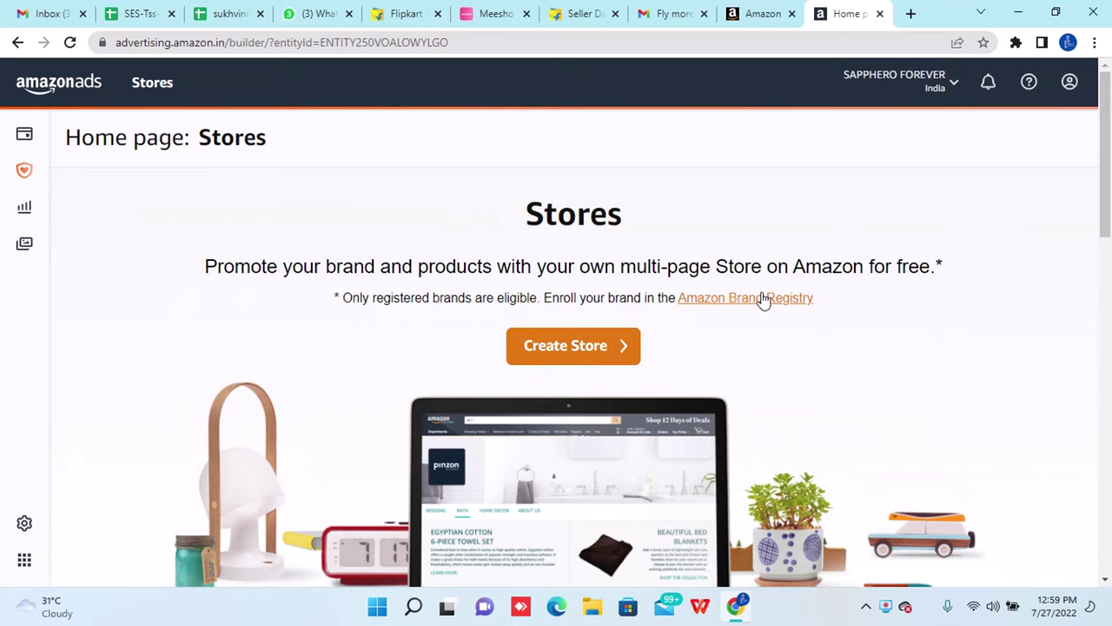
{"action": "left_click", "coordinate": [68, 90]}
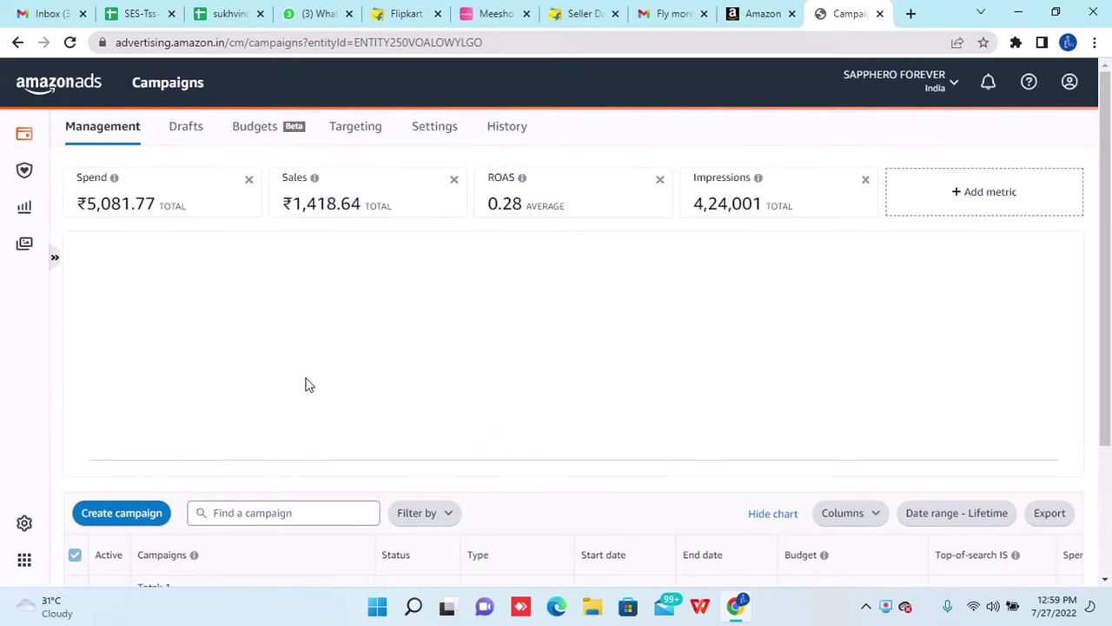
{"action": "scroll", "coordinate": [308, 385], "scroll_direction": "down", "scroll_amount": 3}
{"action": "scroll", "coordinate": [307, 385], "scroll_direction": "up", "scroll_amount": 3}
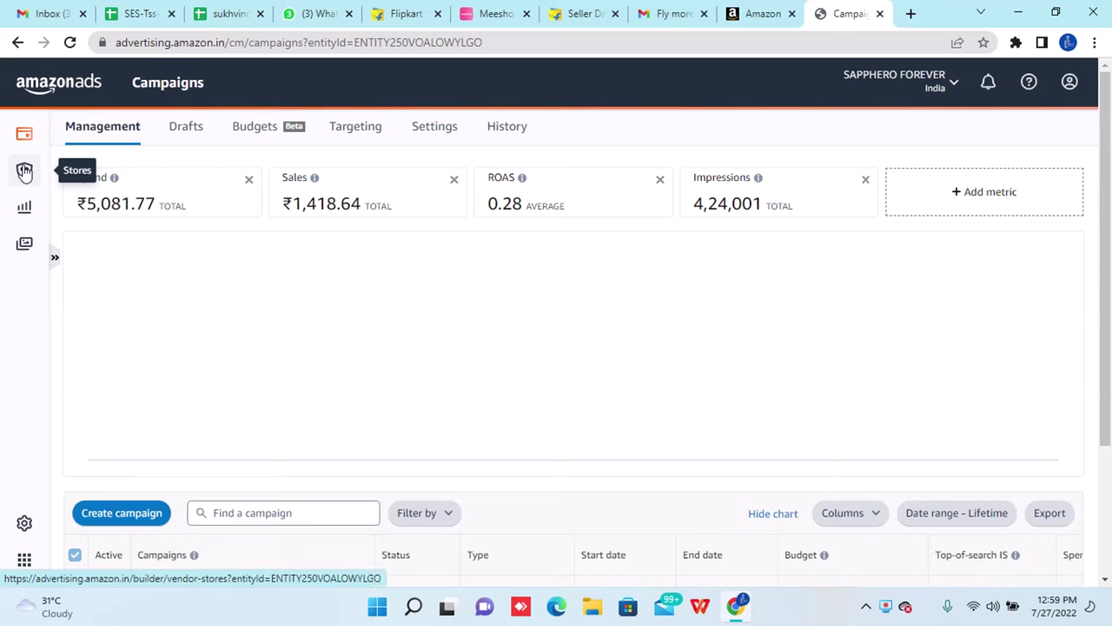
Examine the Reports page and its Sponsored Products search term report, and check the options offered under Creatives.
{"action": "left_click", "coordinate": [27, 216]}
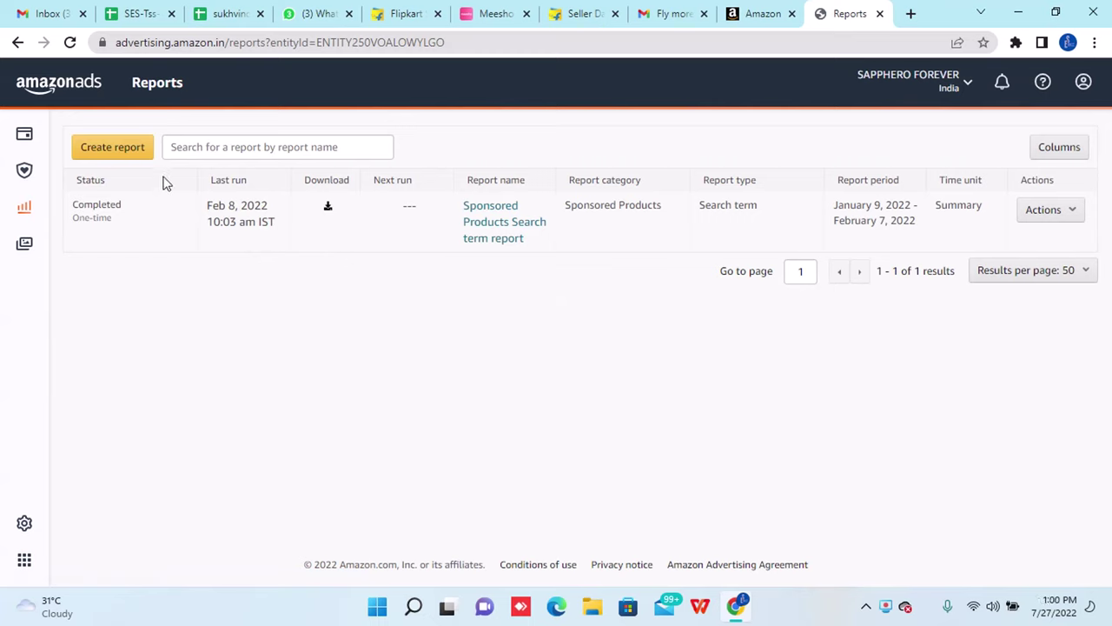
{"action": "left_click", "coordinate": [28, 252]}
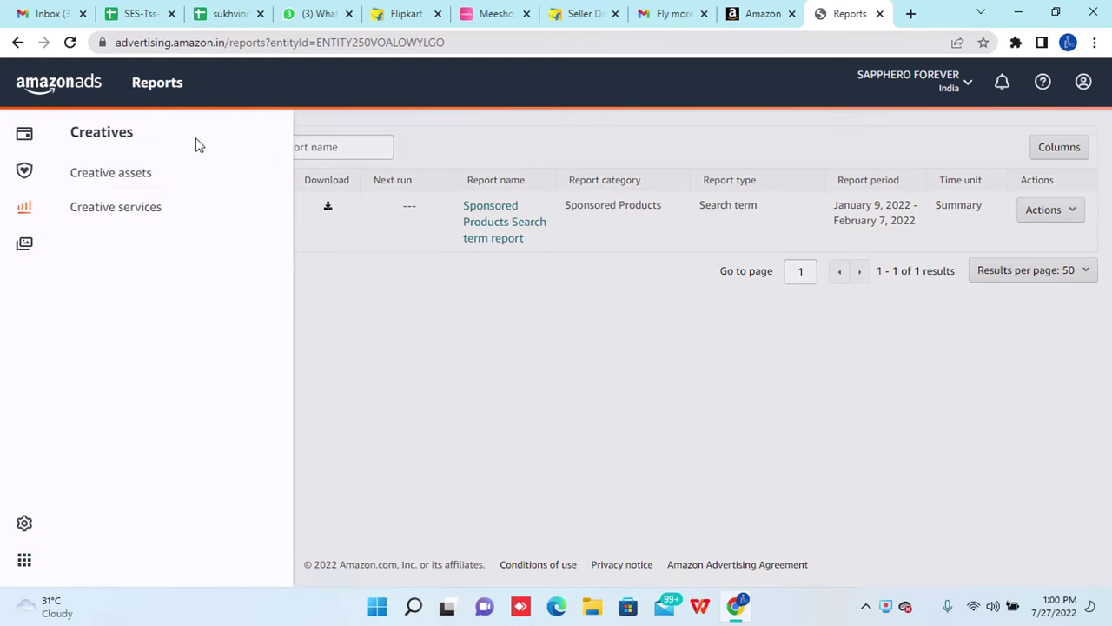
{"action": "left_click", "coordinate": [25, 247]}
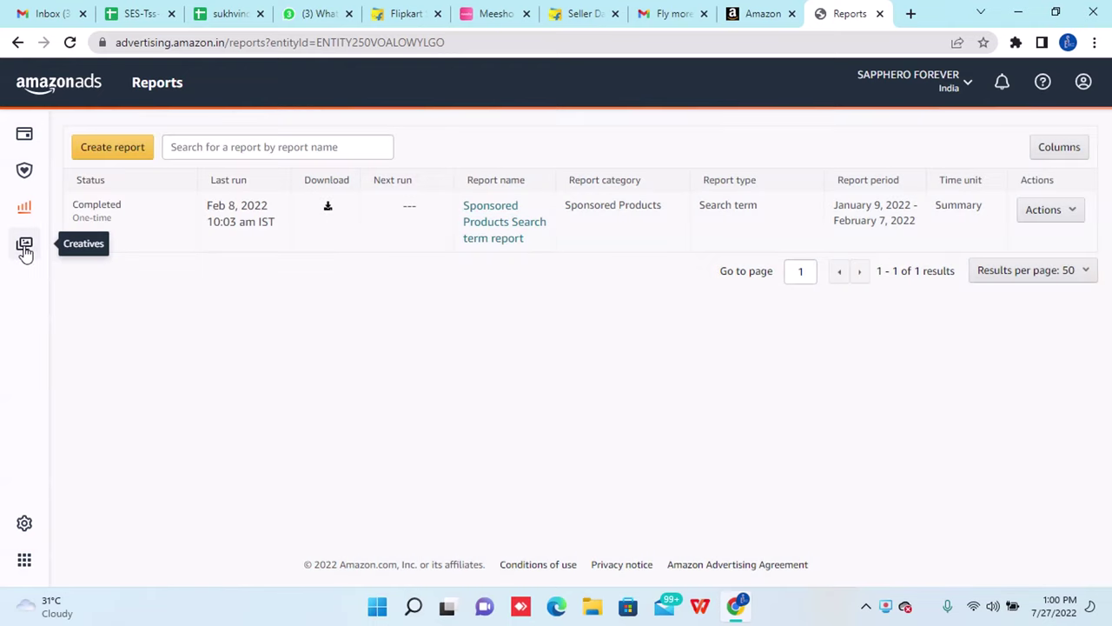
Open Access and settings under Administration and review the account's users and their access levels.
{"action": "left_click", "coordinate": [24, 526]}
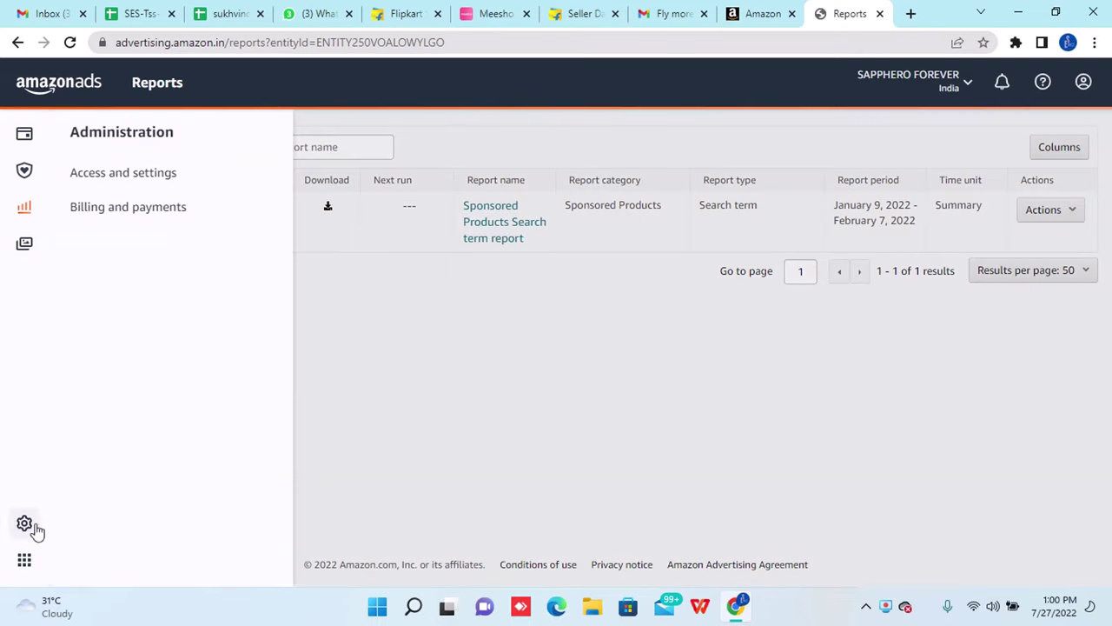
{"action": "left_click", "coordinate": [150, 176]}
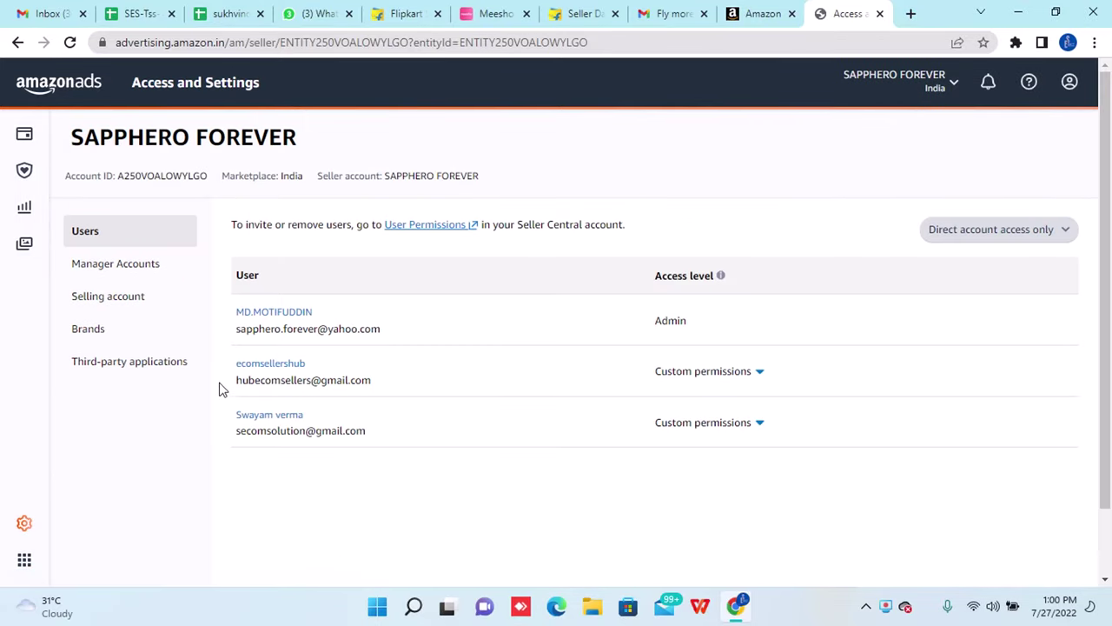
{"action": "scroll", "coordinate": [211, 454], "scroll_direction": "down", "scroll_amount": 2}
{"action": "scroll", "coordinate": [211, 454], "scroll_direction": "up", "scroll_amount": 2}
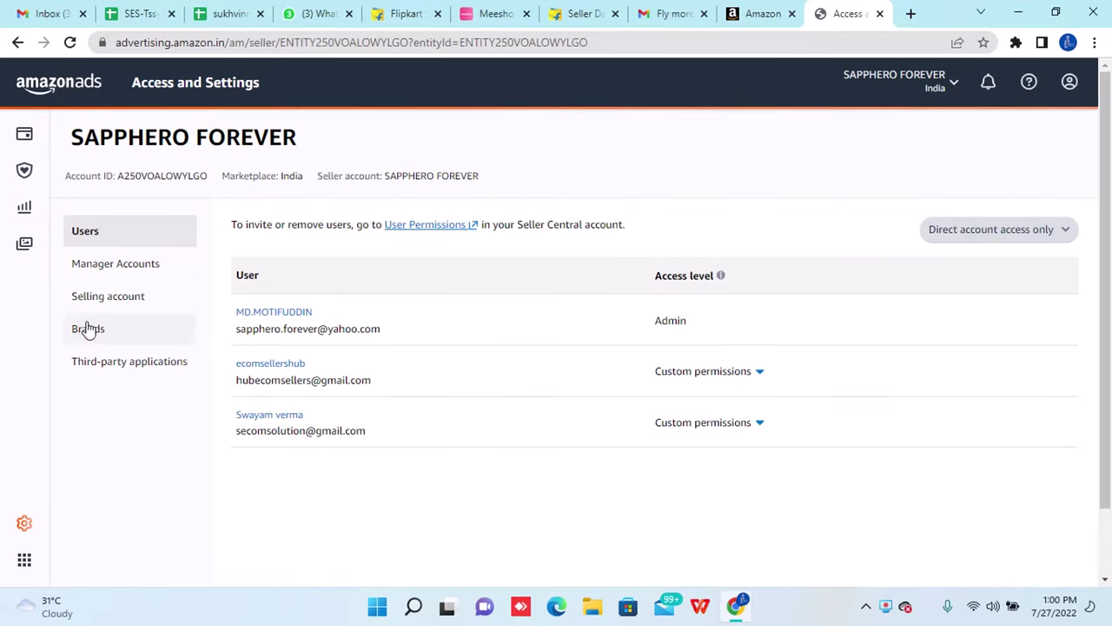
Examine the Billing and payments page, including the amount due, payment methods, active promotions and the unpaid and paid invoices.
{"action": "left_click", "coordinate": [23, 525]}
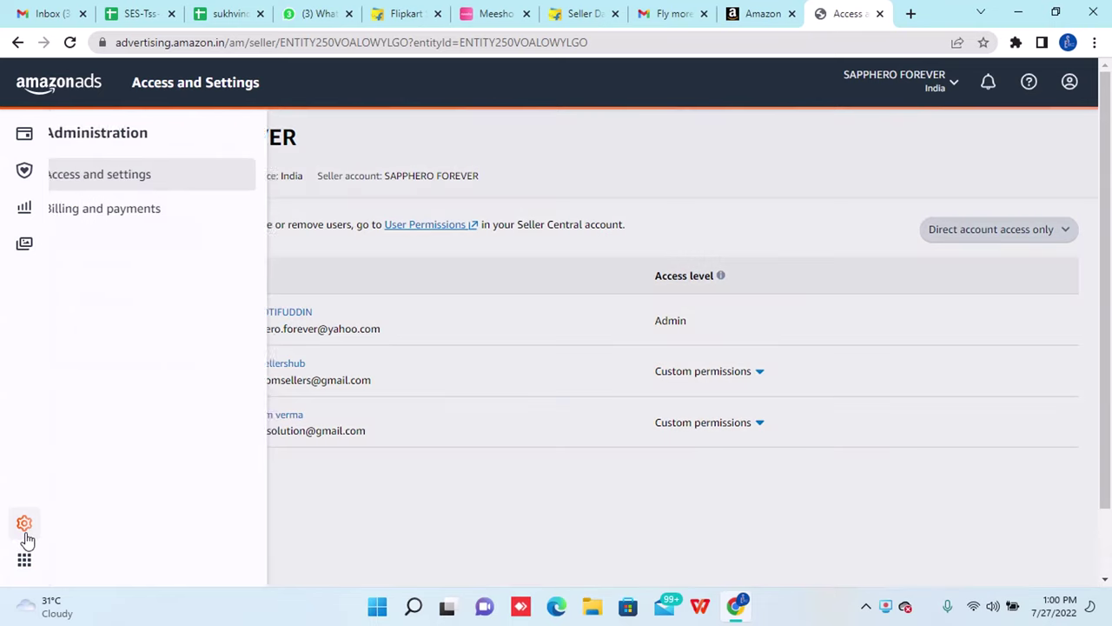
{"action": "left_click", "coordinate": [151, 216]}
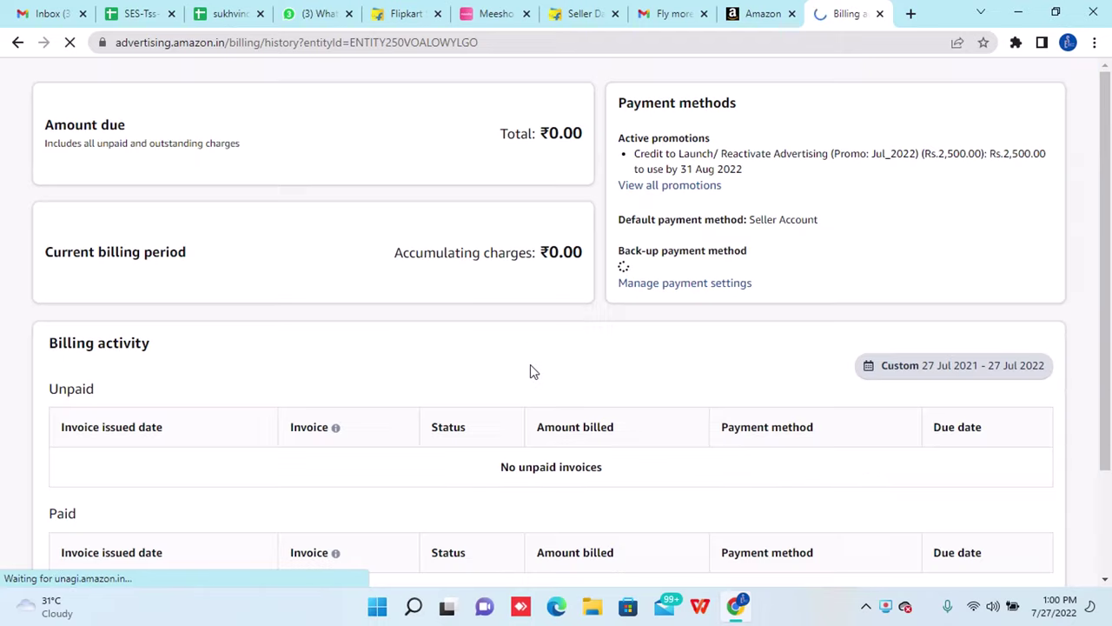
{"action": "scroll", "coordinate": [546, 389], "scroll_direction": "down", "scroll_amount": 6}
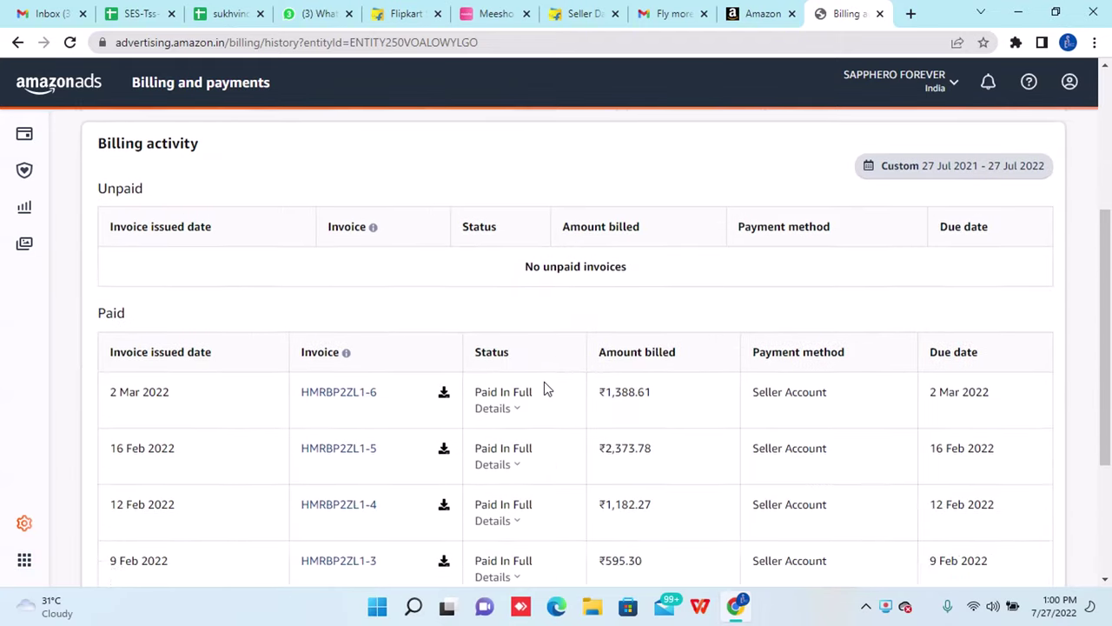
{"action": "scroll", "coordinate": [546, 388], "scroll_direction": "up", "scroll_amount": 7}
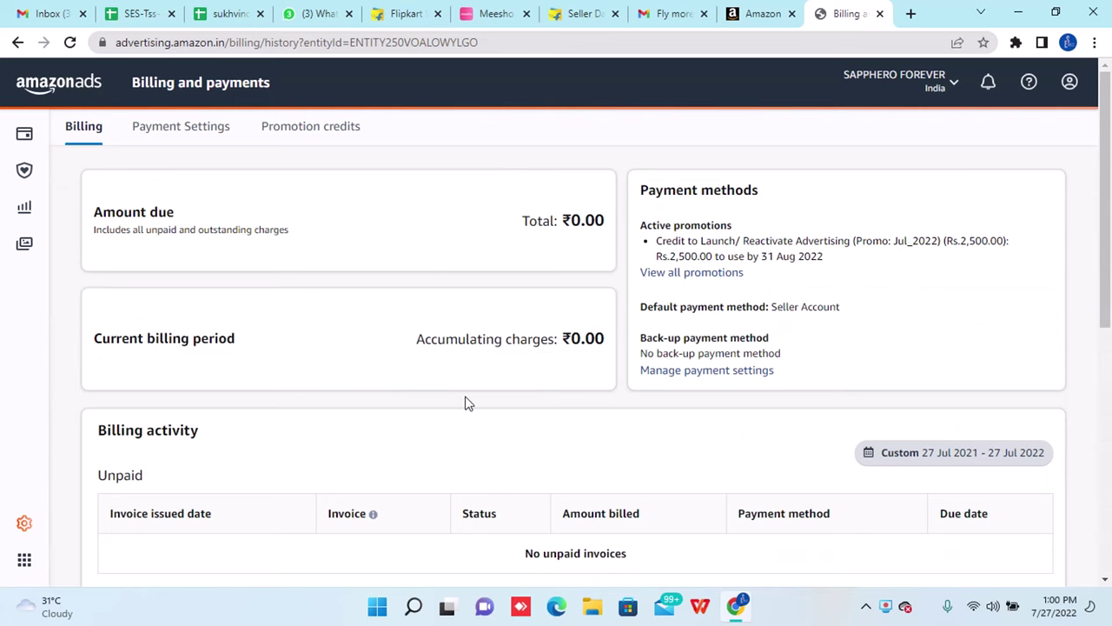
{"action": "scroll", "coordinate": [467, 403], "scroll_direction": "down", "scroll_amount": 4}
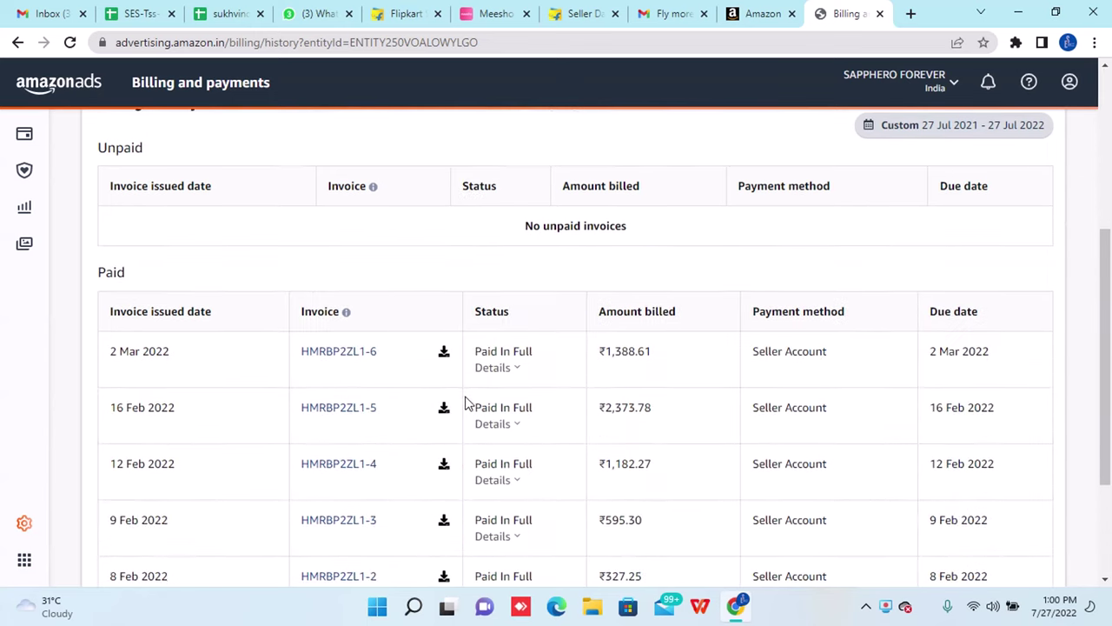
{"action": "scroll", "coordinate": [467, 402], "scroll_direction": "up", "scroll_amount": 4}
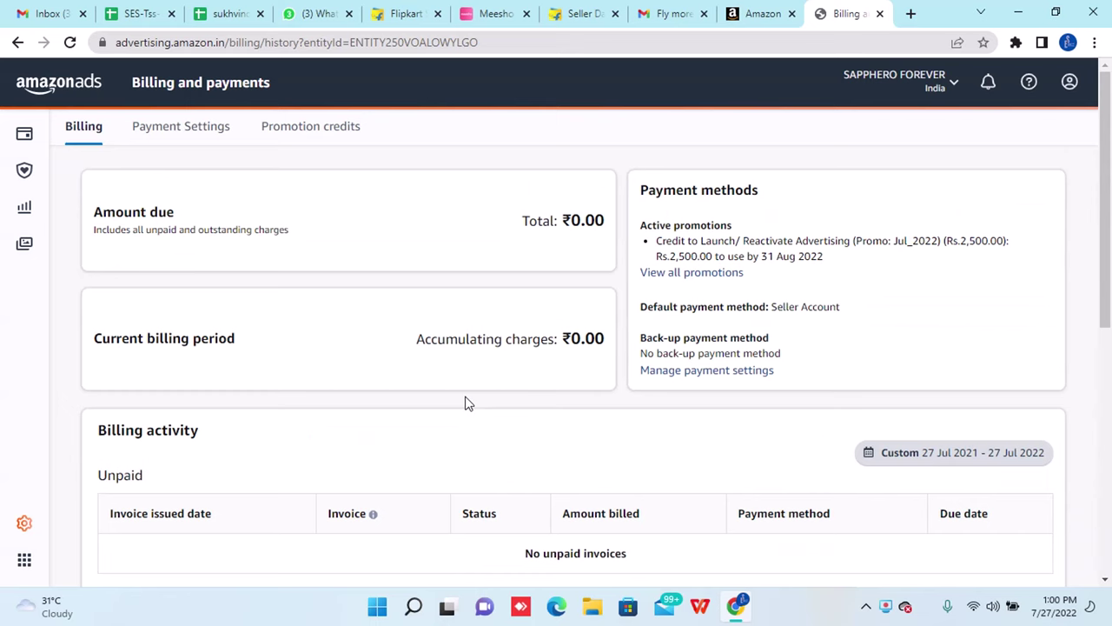
{"action": "scroll", "coordinate": [467, 402], "scroll_direction": "down", "scroll_amount": 4}
{"action": "scroll", "coordinate": [467, 402], "scroll_direction": "up", "scroll_amount": 4}
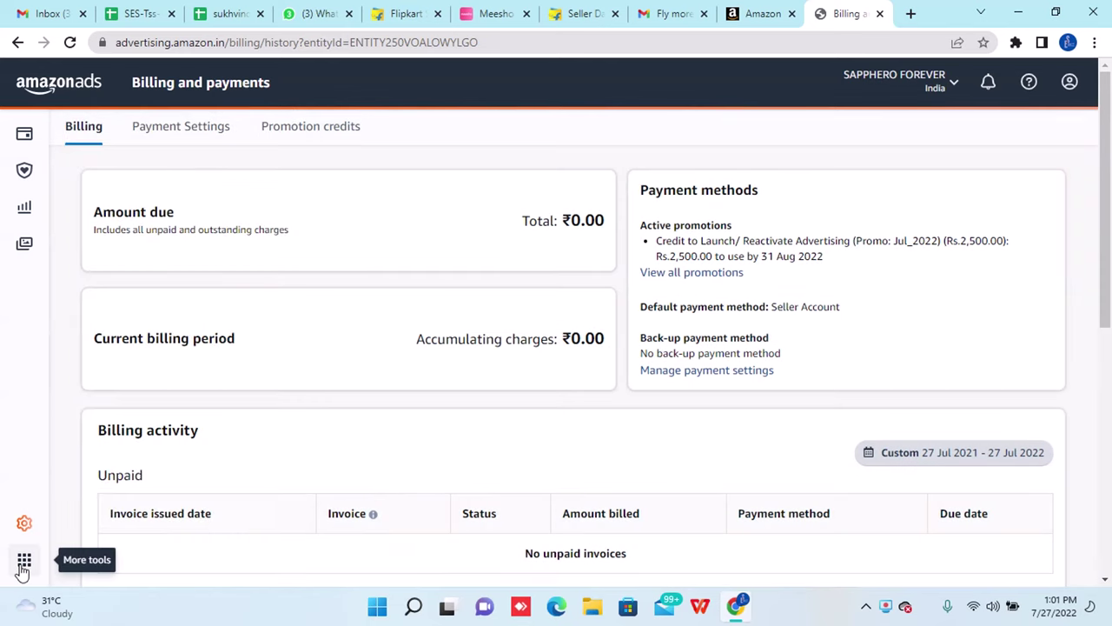
{"action": "mouse_move", "coordinate": [23, 569]}
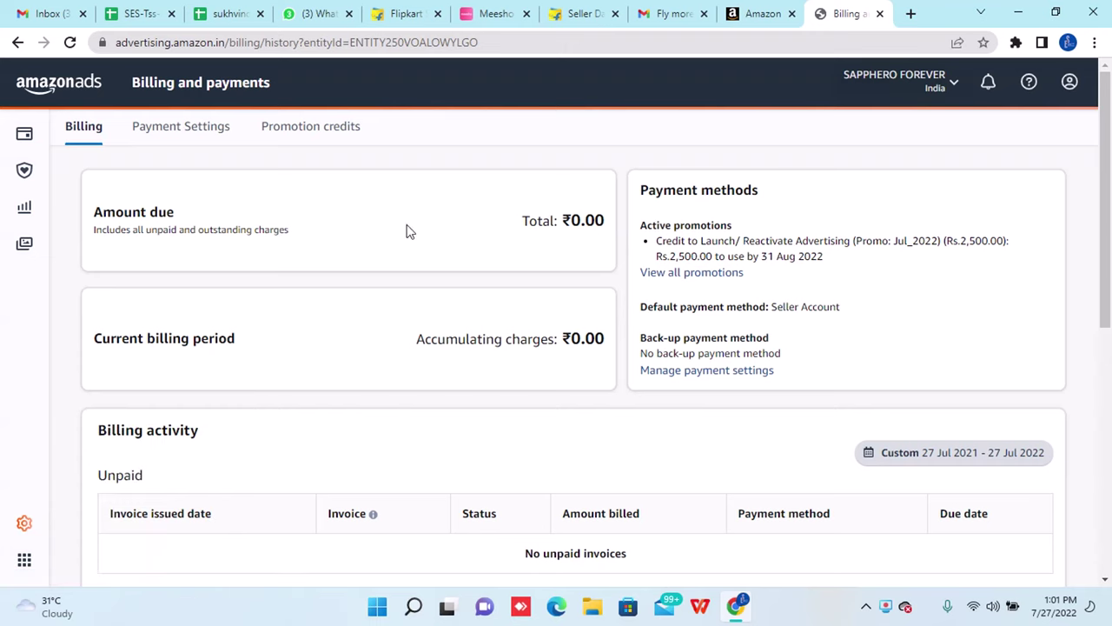
Return to the Campaign manager and look over the campaign metrics and table.
{"action": "mouse_move", "coordinate": [32, 146]}
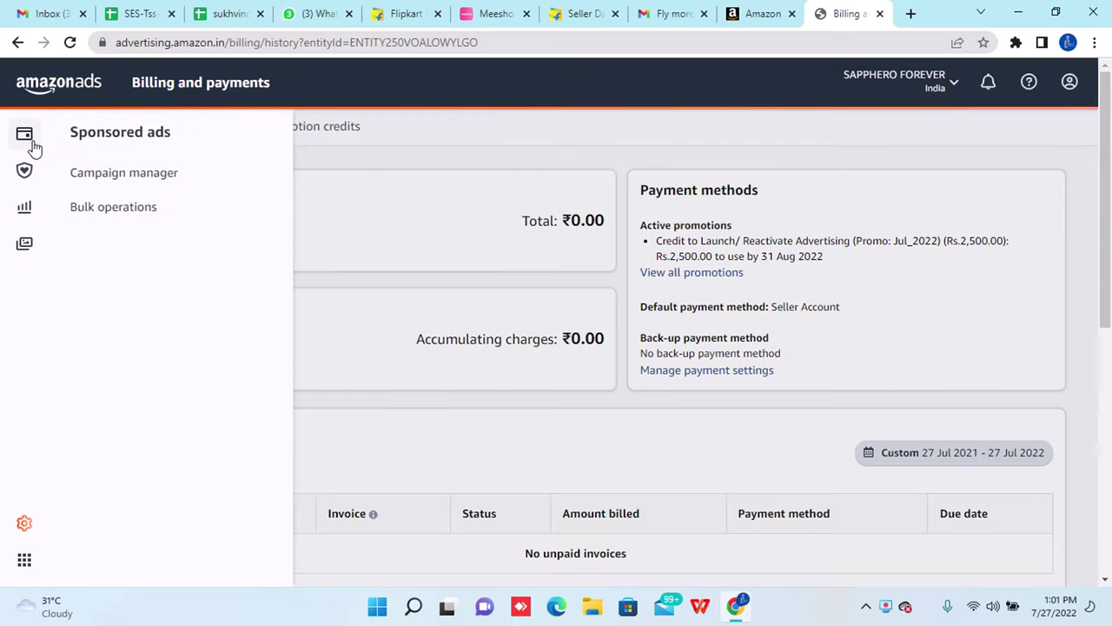
{"action": "left_click", "coordinate": [107, 178]}
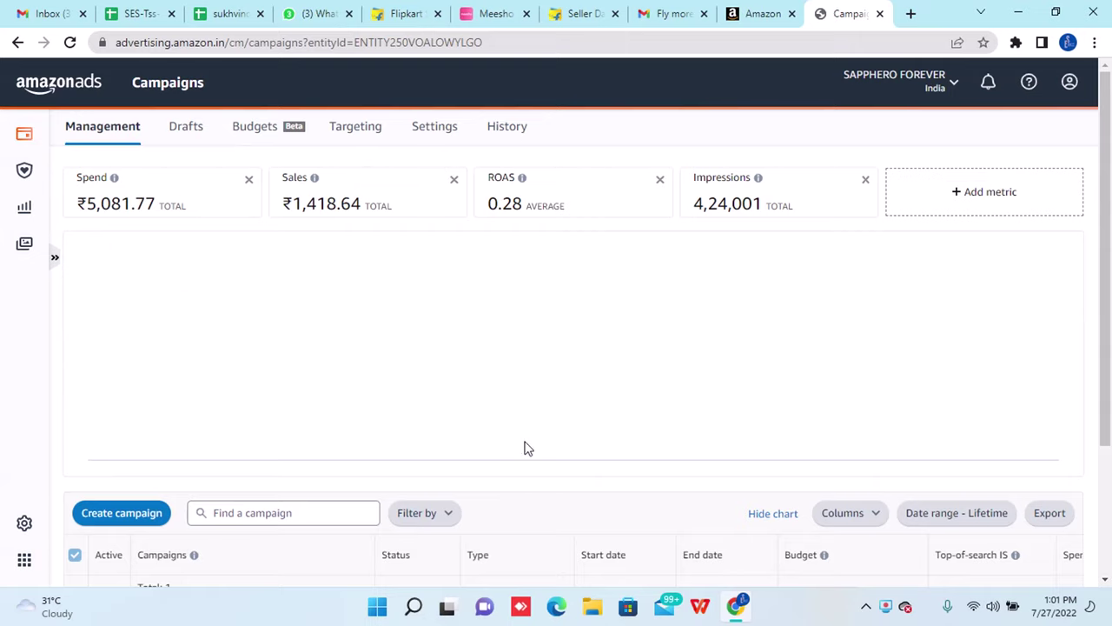
{"action": "scroll", "coordinate": [522, 450], "scroll_direction": "down", "scroll_amount": 3}
{"action": "scroll", "coordinate": [521, 449], "scroll_direction": "up", "scroll_amount": 3}
Start a new campaign, look over the Sponsored Brands and Sponsored Display types, and continue with Sponsored Products.
{"action": "left_click", "coordinate": [122, 517]}
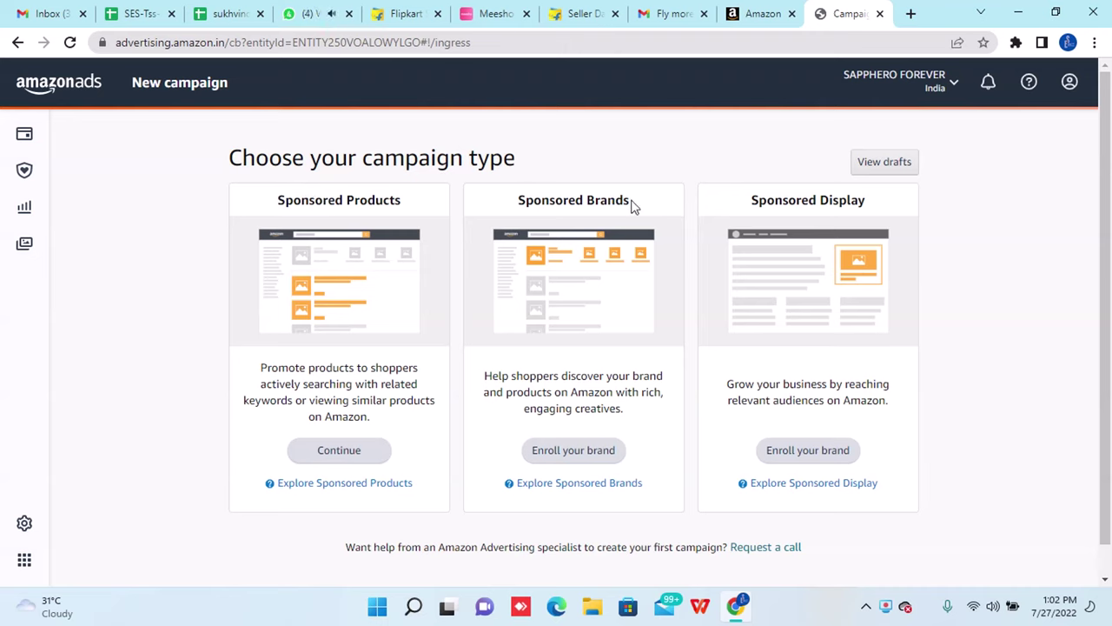
{"action": "left_click_drag", "start_coordinate": [633, 206], "coordinate": [520, 200]}
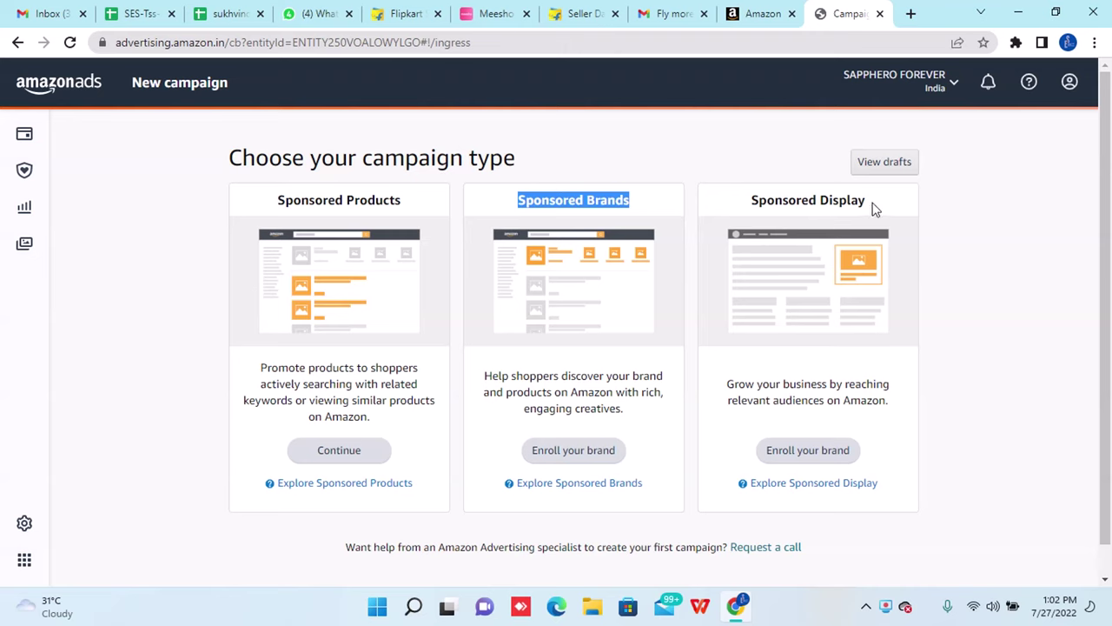
{"action": "left_click_drag", "start_coordinate": [875, 208], "coordinate": [750, 214]}
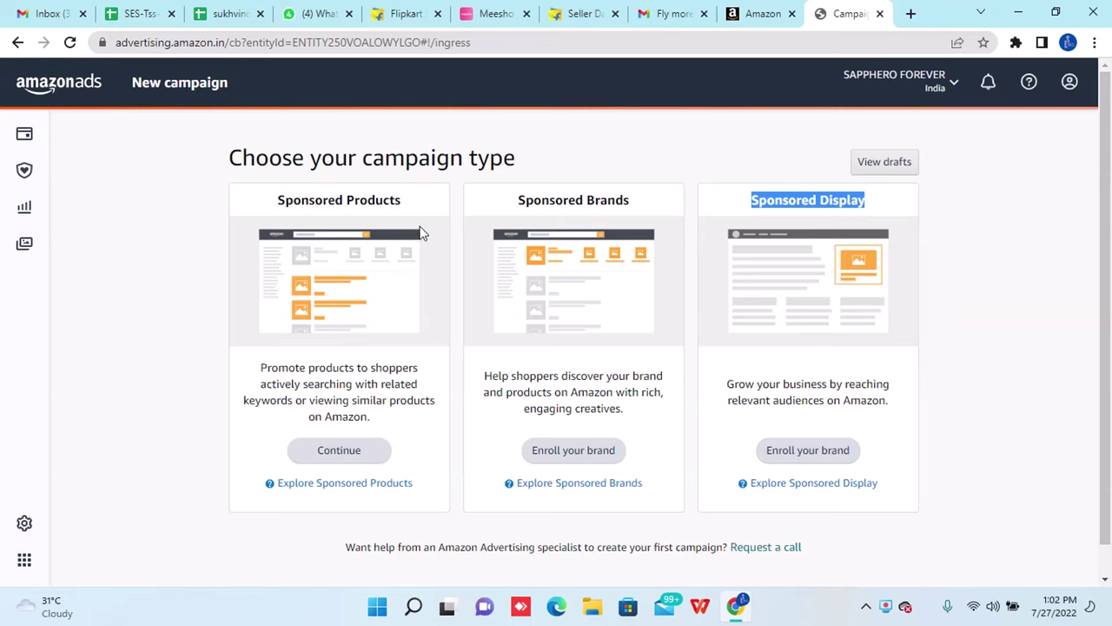
{"action": "left_click", "coordinate": [334, 455]}
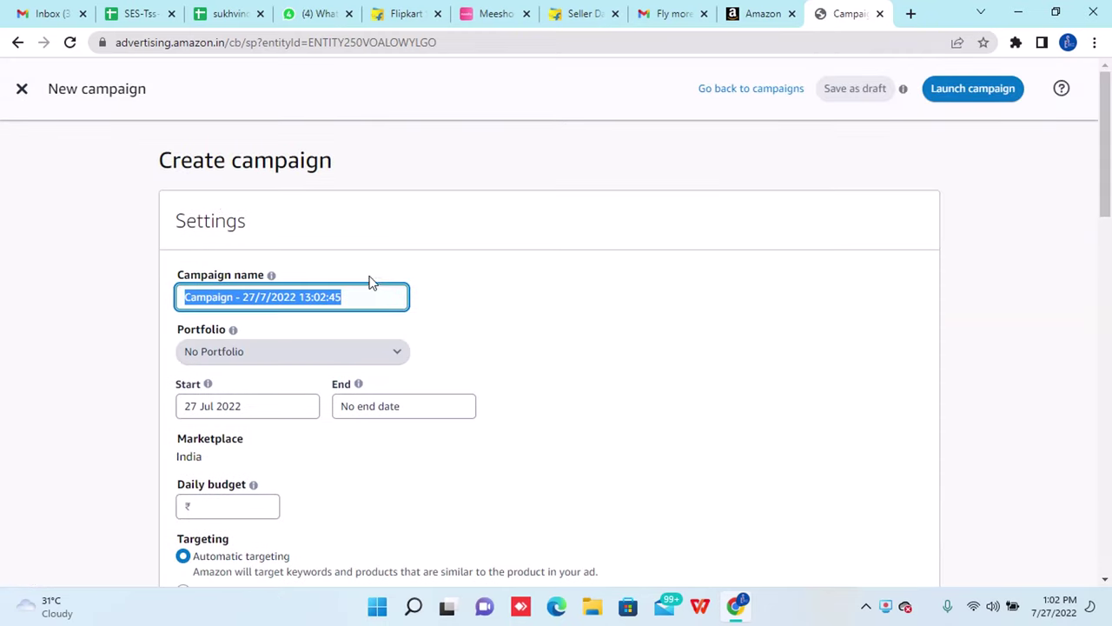
Name the new Sponsored Products campaign "women sandal".
{"action": "left_click", "coordinate": [523, 311]}
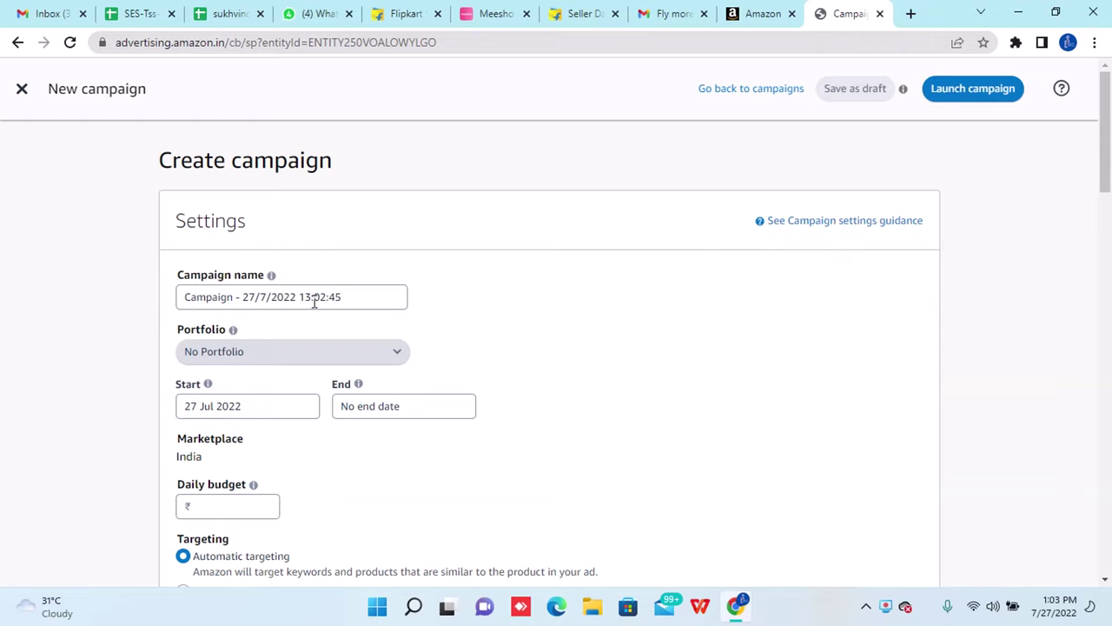
{"action": "left_click", "coordinate": [355, 301]}
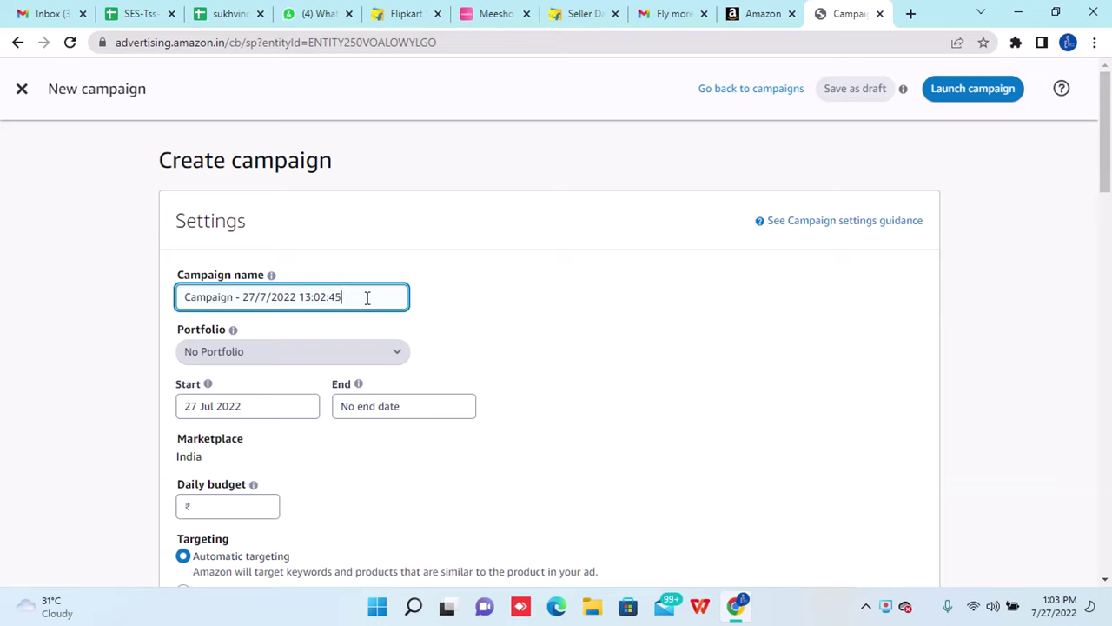
{"action": "left_click", "coordinate": [467, 303]}
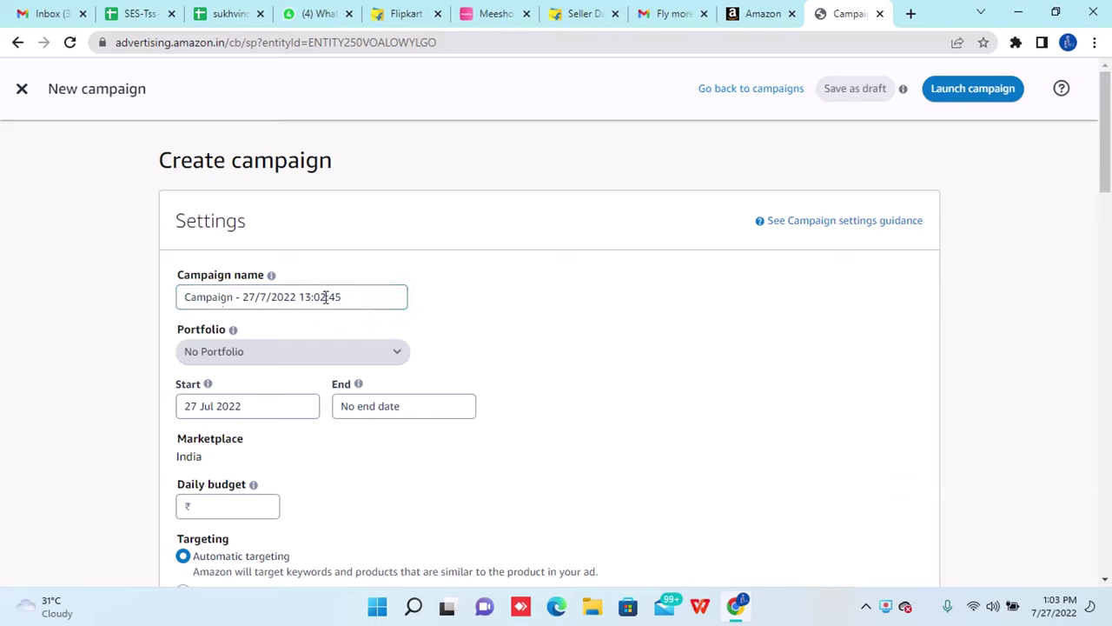
{"action": "left_click_drag", "start_coordinate": [348, 298], "coordinate": [179, 298]}
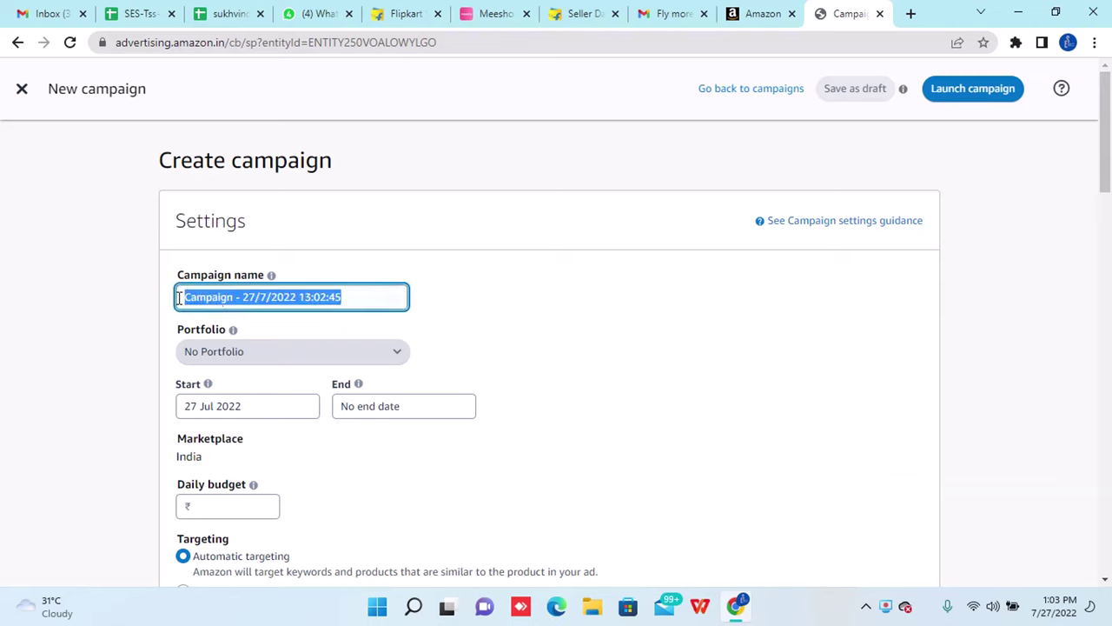
{"action": "type", "text": "wom"}
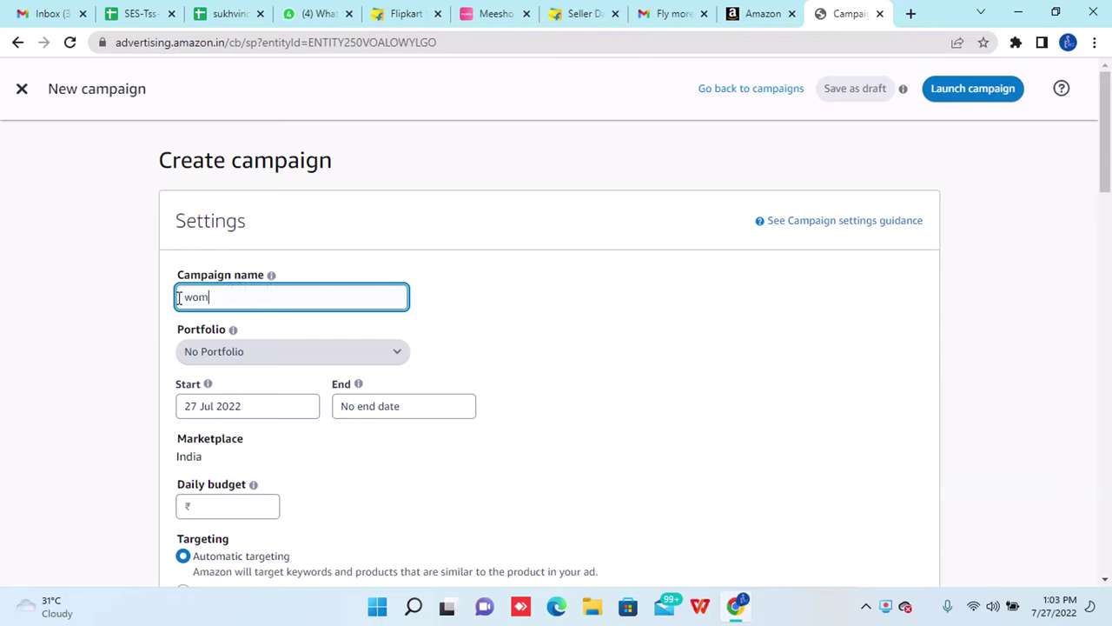
{"action": "type", "text": "en sandal"}
{"action": "left_click", "coordinate": [504, 321]}
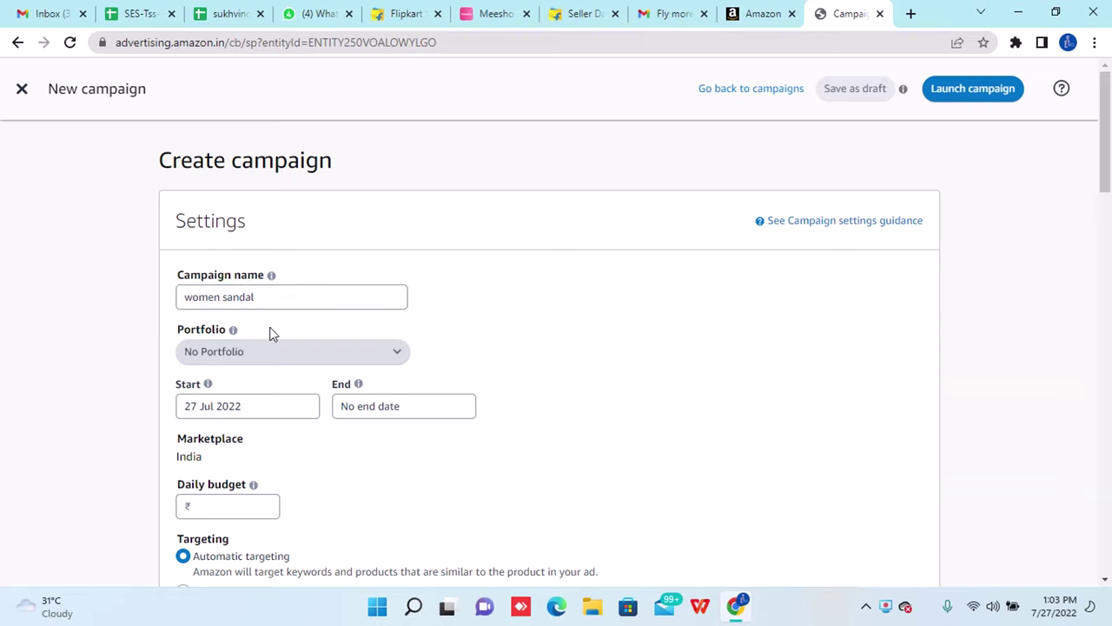
Check the explanation of portfolios and assign the new campaign to the SAPPHERO portfolio.
{"action": "scroll", "coordinate": [271, 331], "scroll_direction": "down", "scroll_amount": 1}
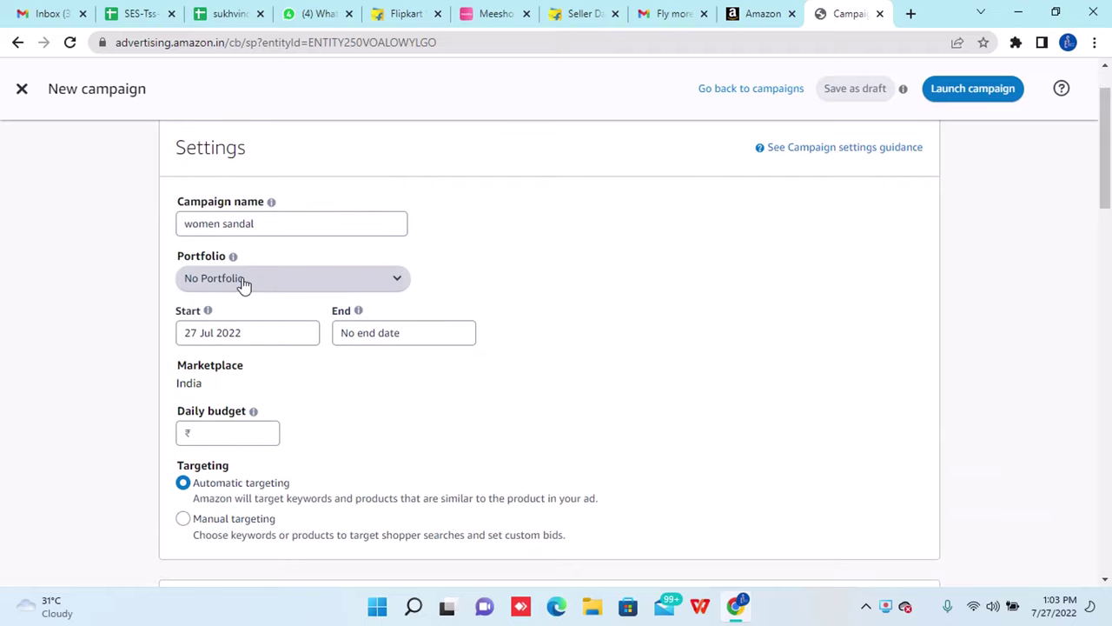
{"action": "mouse_move", "coordinate": [236, 261]}
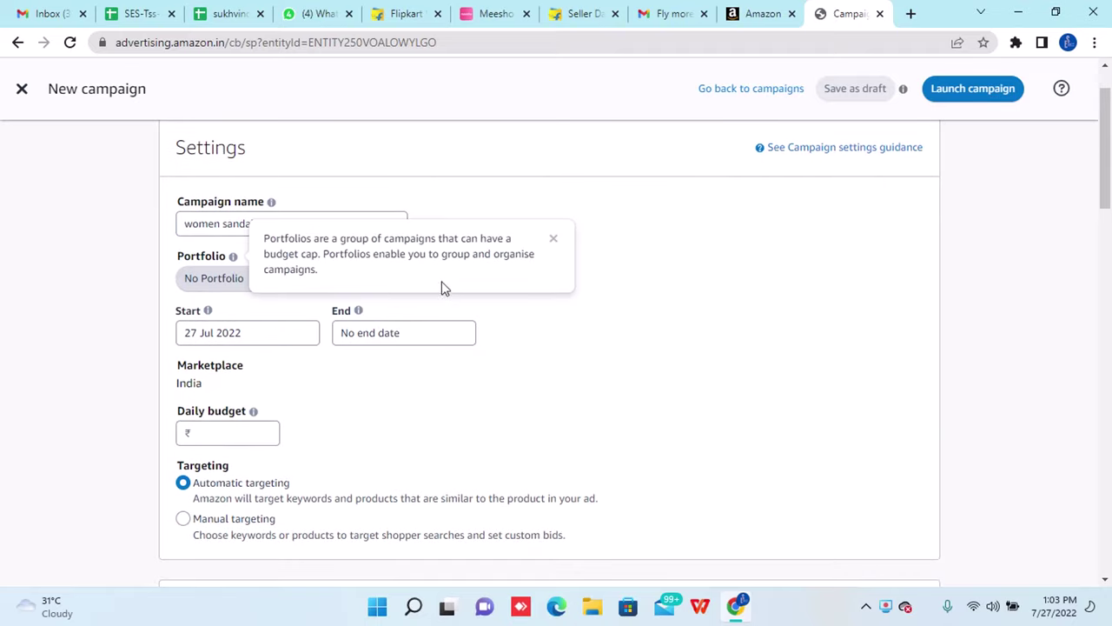
{"action": "left_click", "coordinate": [390, 279]}
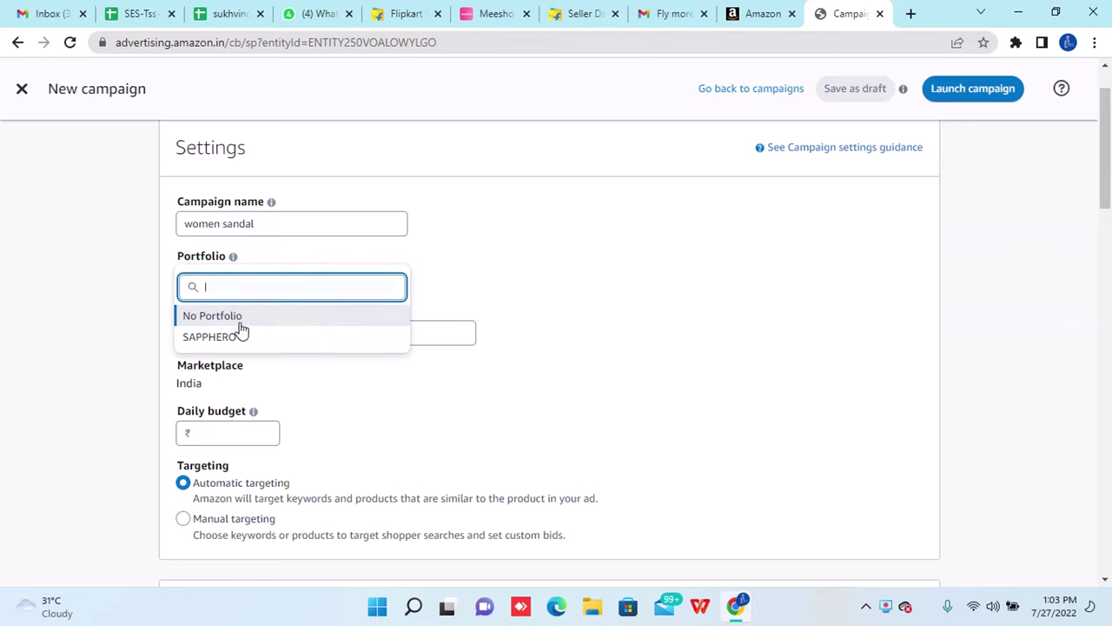
{"action": "left_click", "coordinate": [524, 269]}
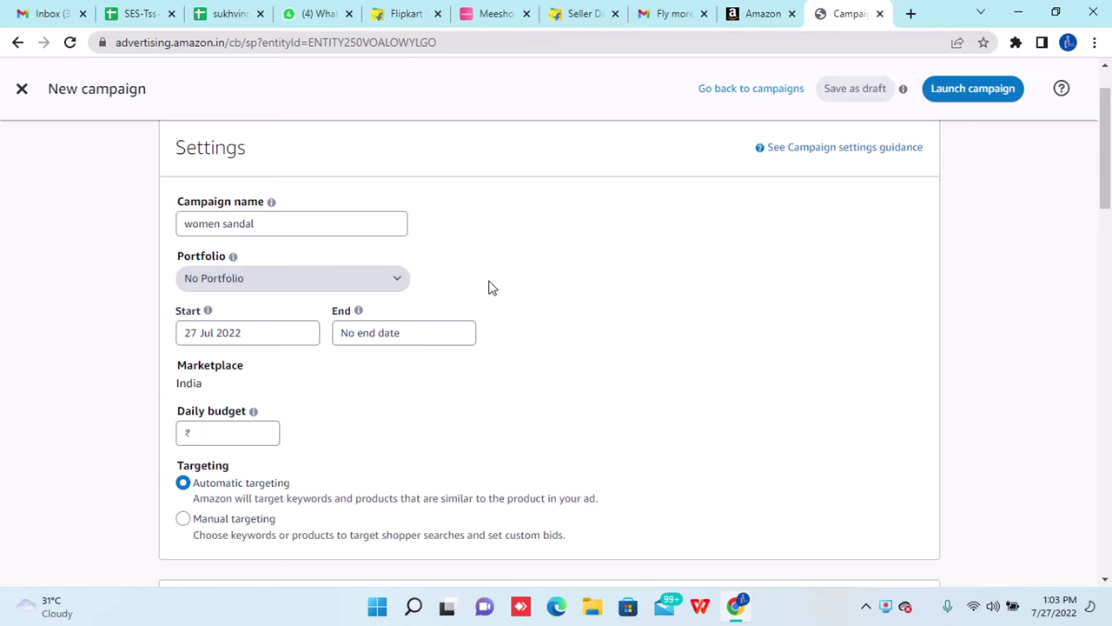
{"action": "left_click", "coordinate": [388, 281]}
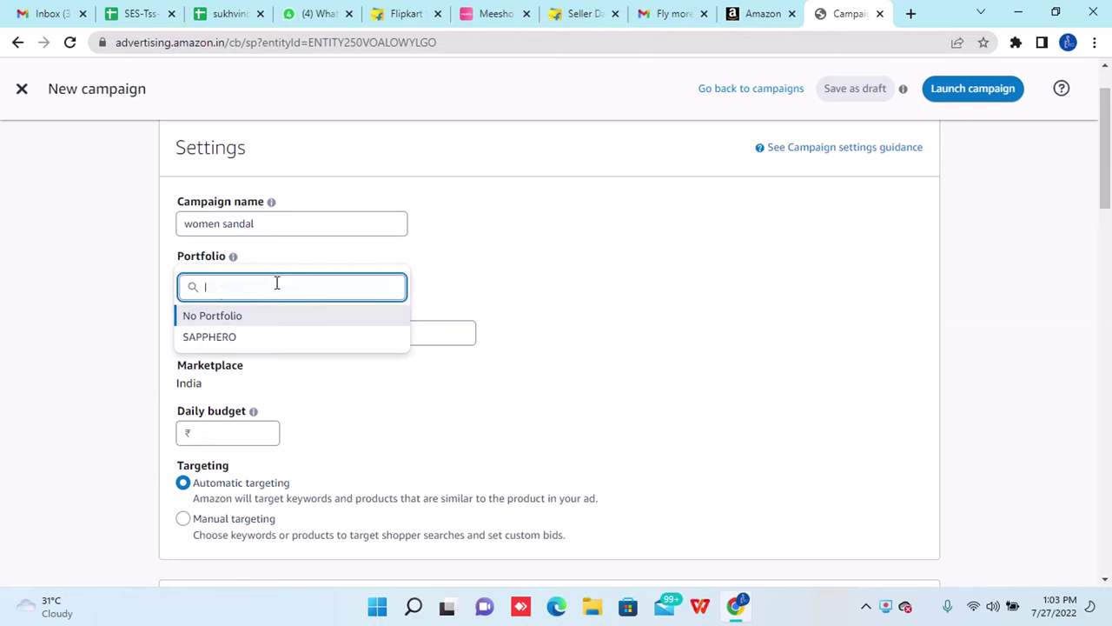
{"action": "left_click", "coordinate": [223, 337]}
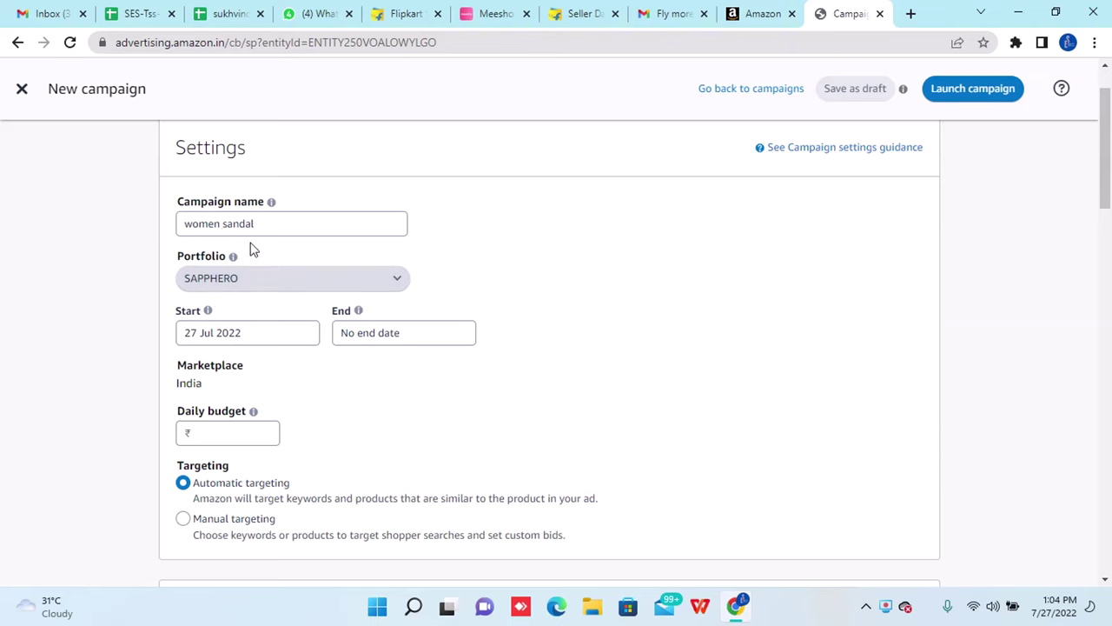
{"action": "scroll", "coordinate": [521, 351], "scroll_direction": "down", "scroll_amount": 1}
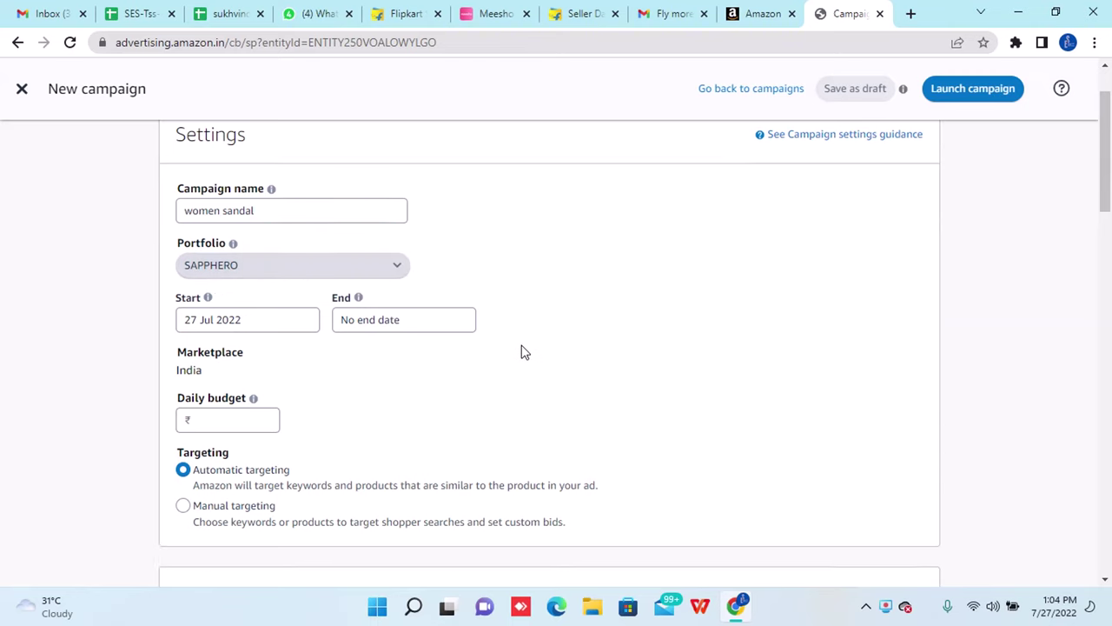
{"action": "scroll", "coordinate": [504, 344], "scroll_direction": "up", "scroll_amount": 1}
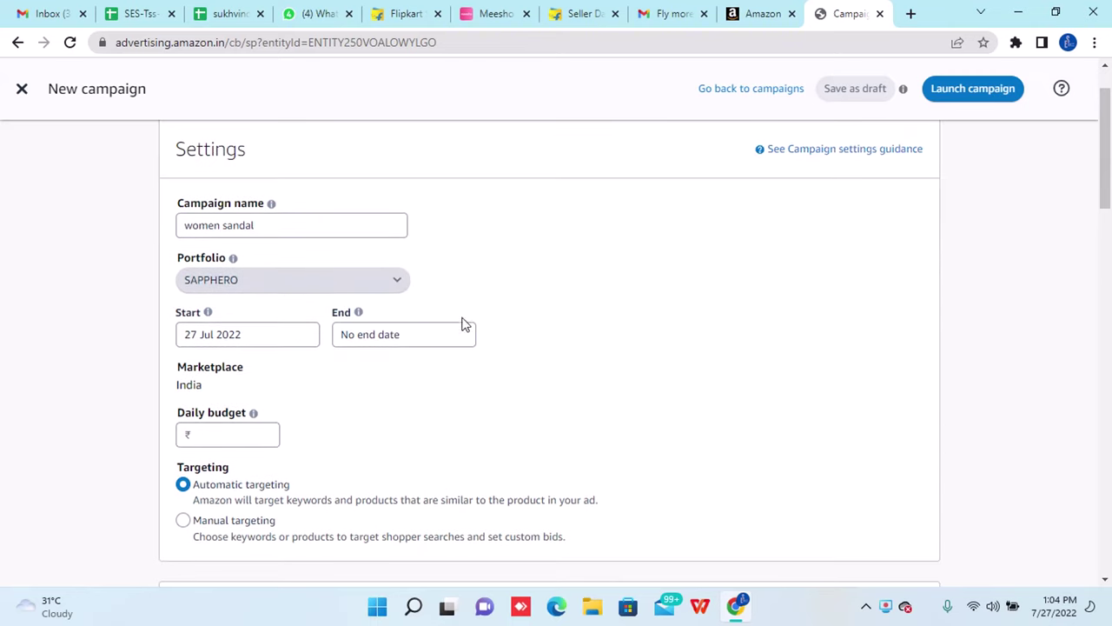
Leave the new campaign form without saving and return to the Campaign manager.
{"action": "left_click", "coordinate": [21, 89]}
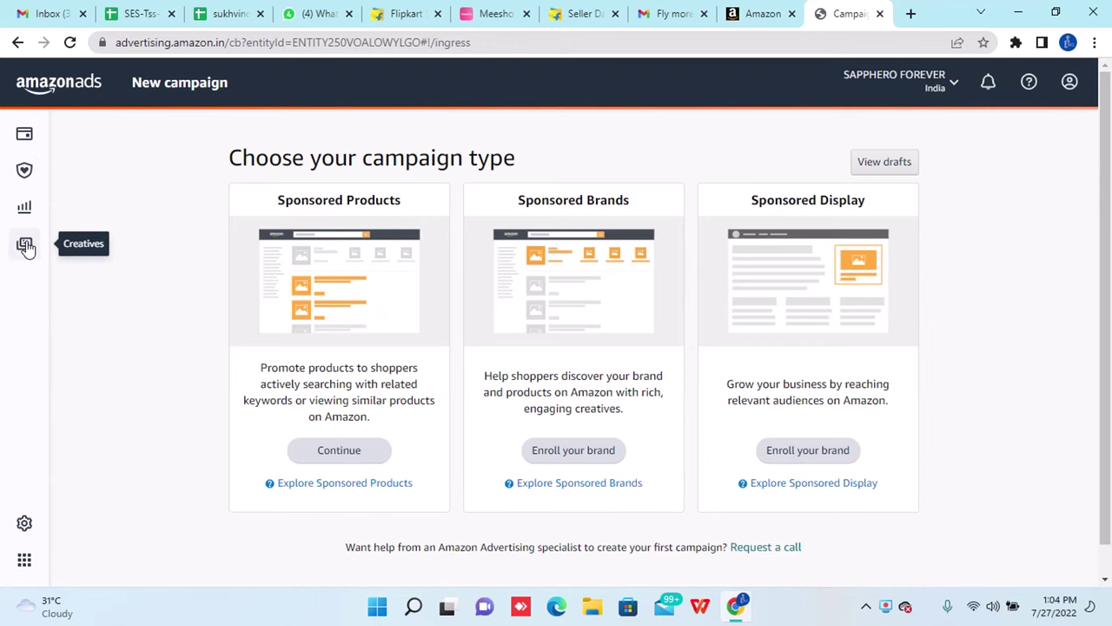
{"action": "left_click", "coordinate": [26, 247]}
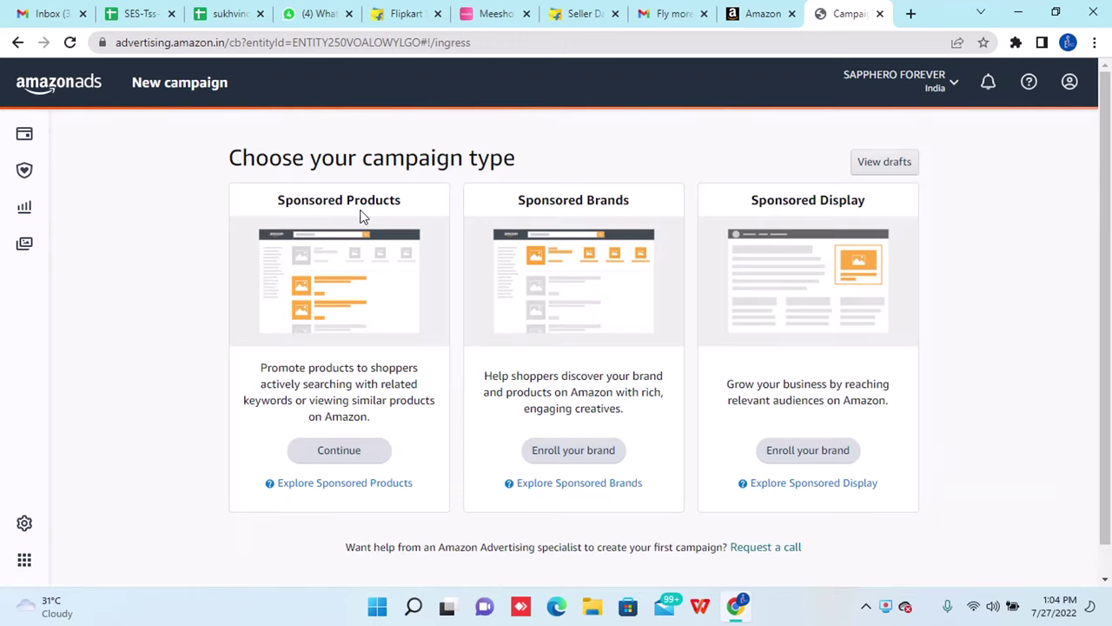
{"action": "left_click", "coordinate": [23, 135]}
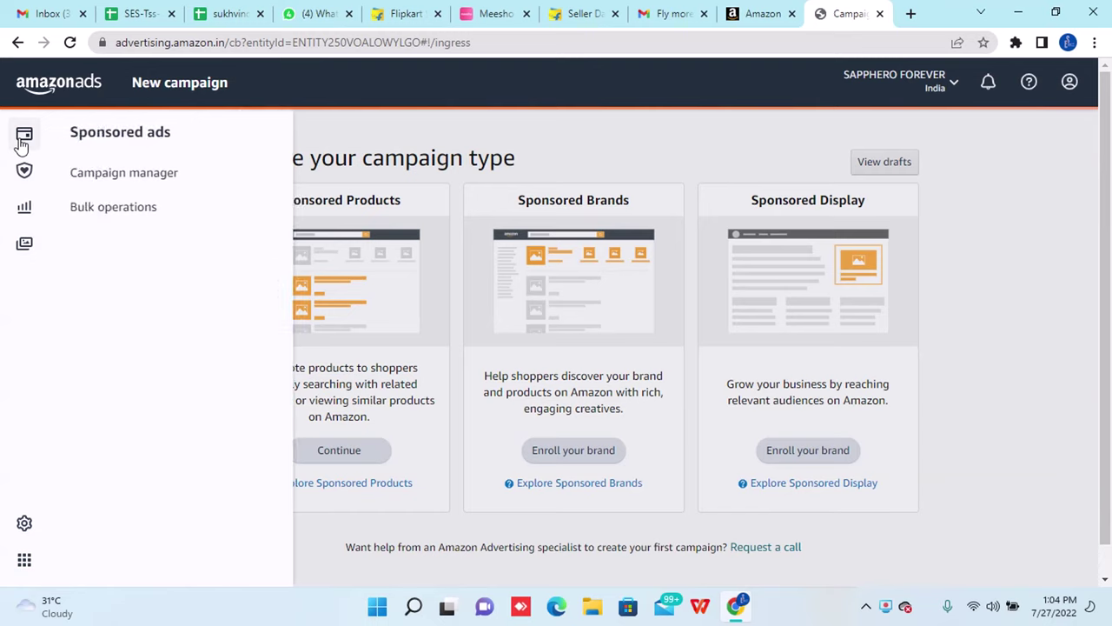
{"action": "left_click", "coordinate": [104, 178]}
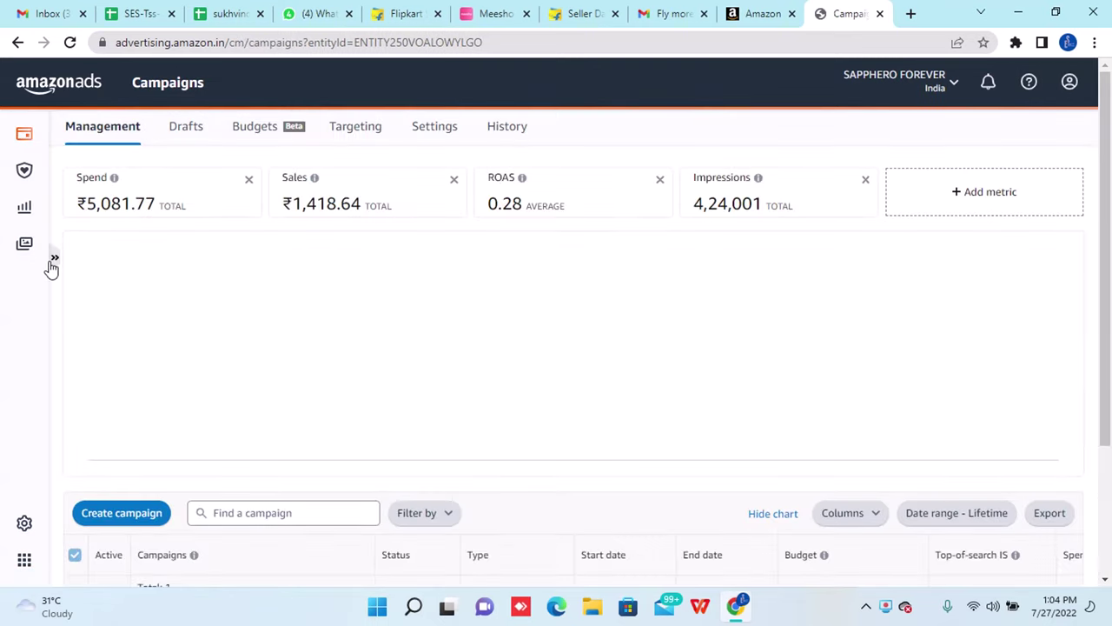
Show the portfolio list and look at the form for creating a portfolio, closing it without entering a name.
{"action": "left_click", "coordinate": [53, 259]}
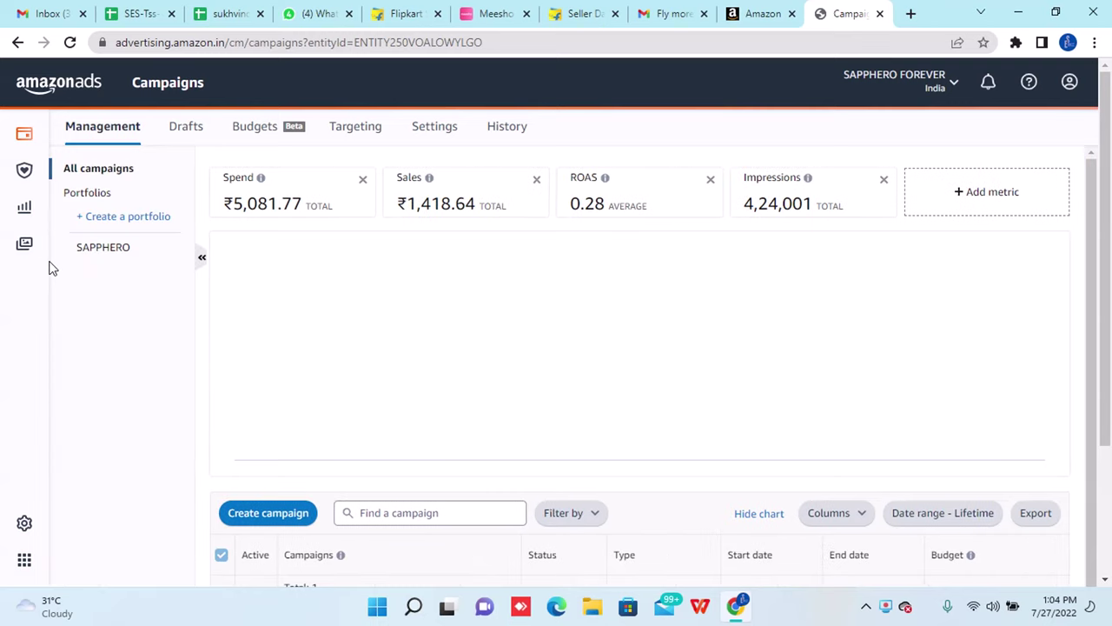
{"action": "left_click", "coordinate": [114, 222]}
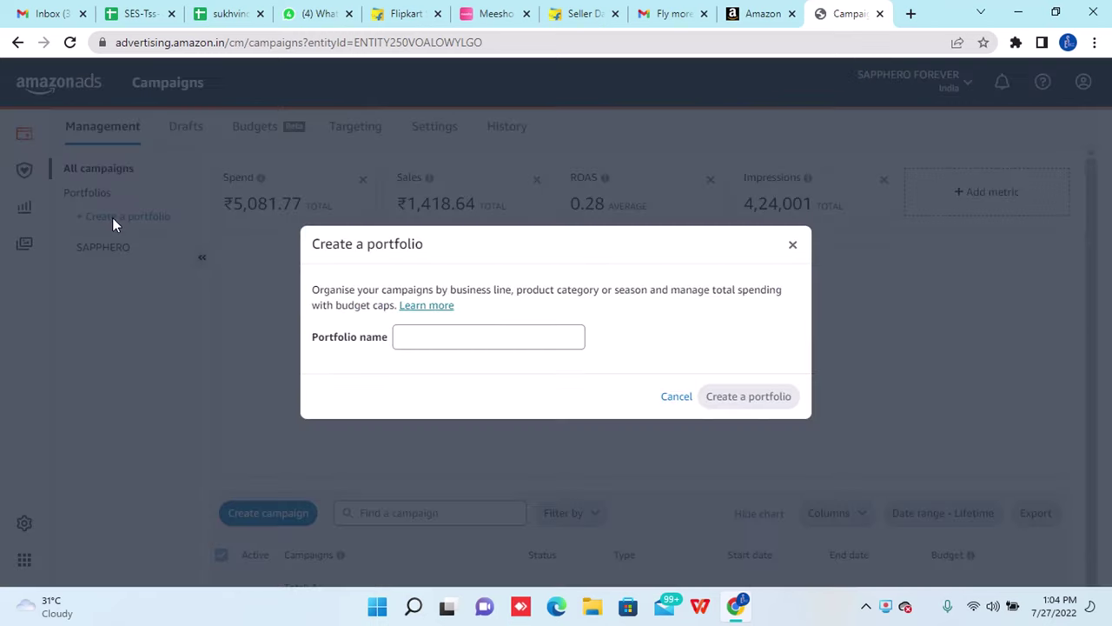
{"action": "left_click", "coordinate": [471, 334]}
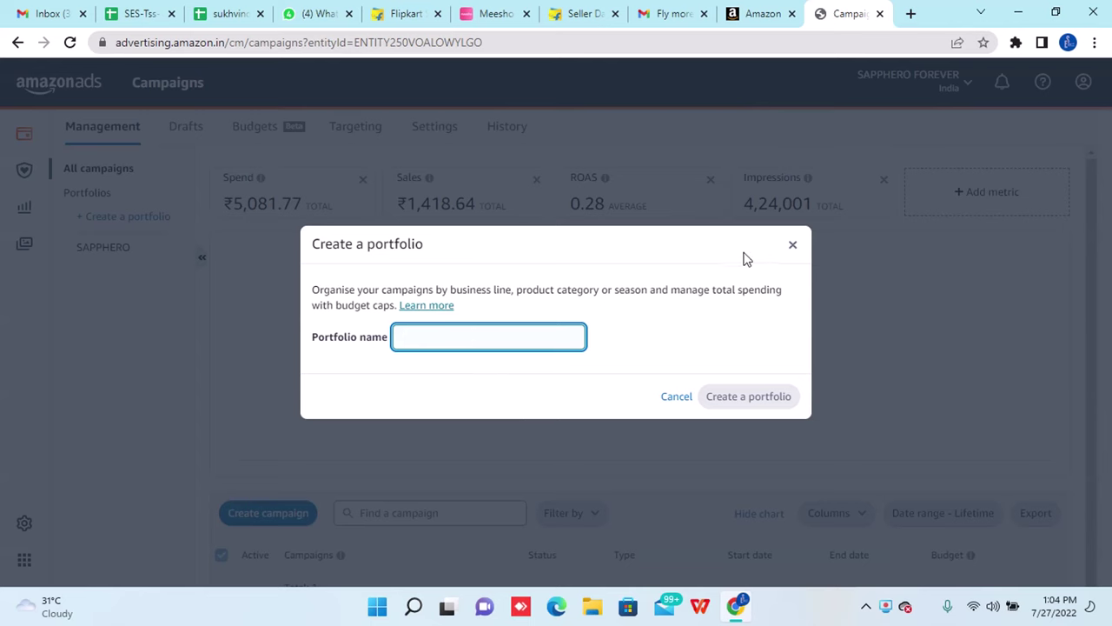
{"action": "left_click", "coordinate": [793, 247]}
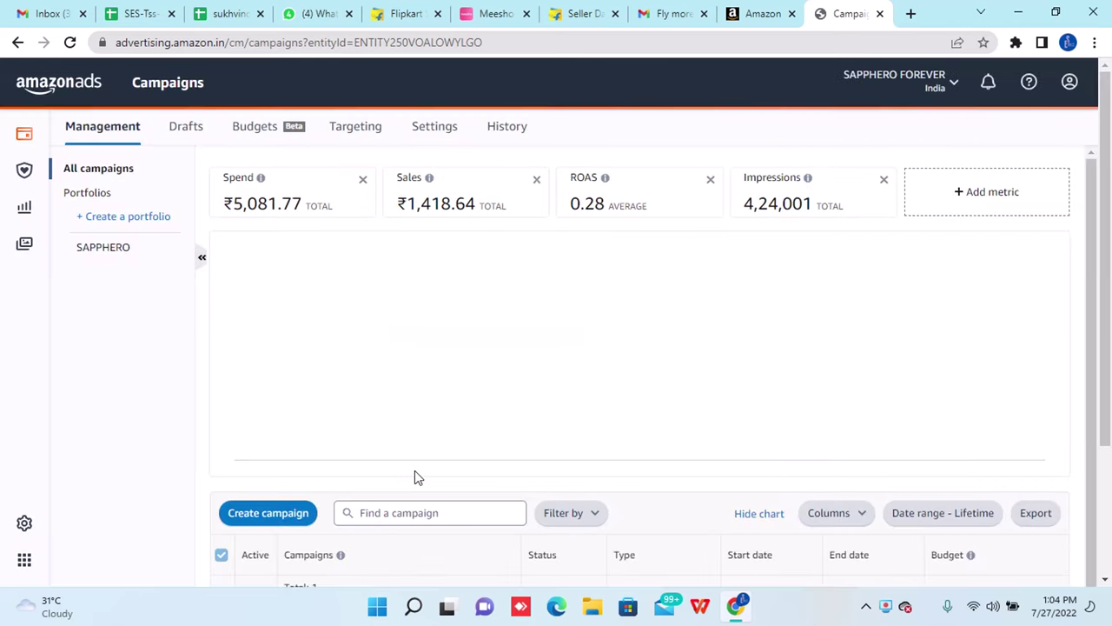
Start a new campaign from the Campaign manager and choose Sponsored Products as its type.
{"action": "scroll", "coordinate": [415, 470], "scroll_direction": "down", "scroll_amount": 1}
{"action": "scroll", "coordinate": [417, 478], "scroll_direction": "up", "scroll_amount": 1}
{"action": "left_click", "coordinate": [273, 517]}
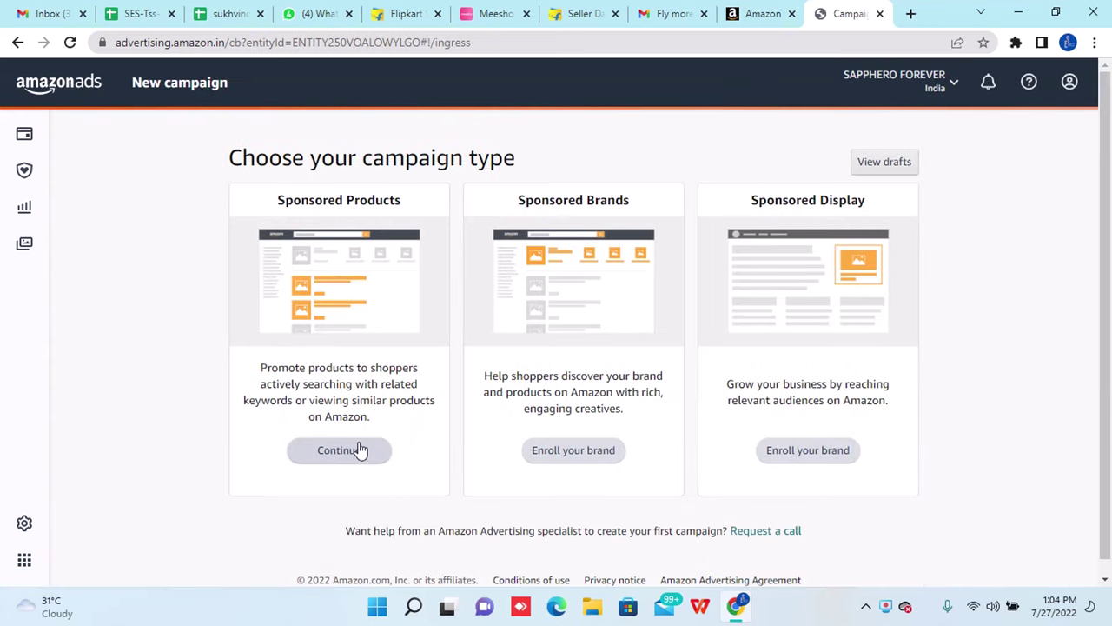
{"action": "left_click", "coordinate": [358, 450]}
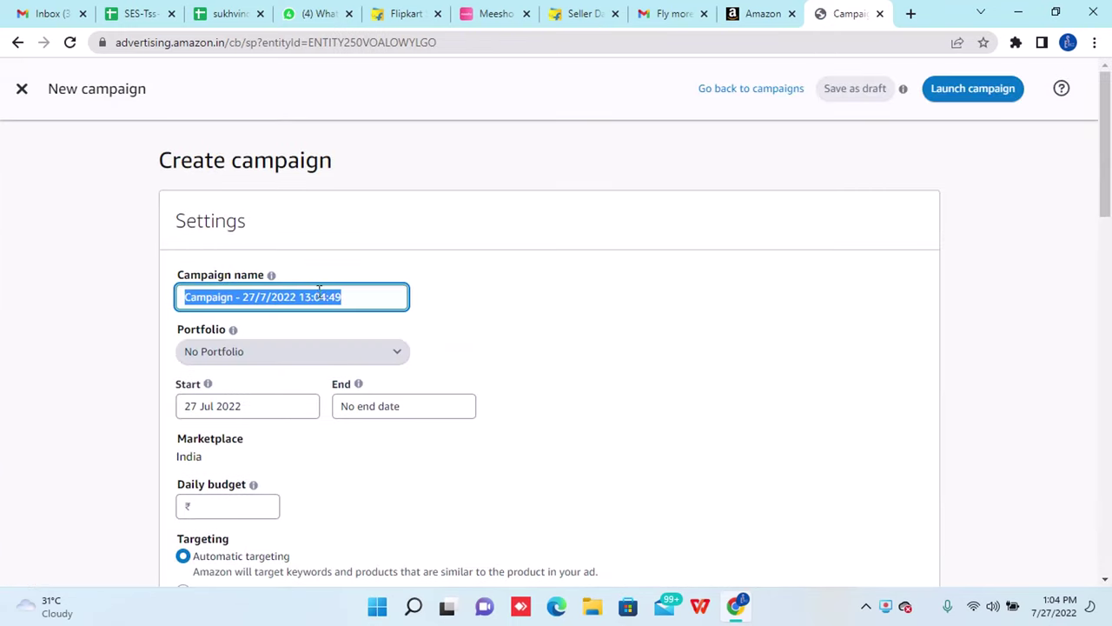
Name the campaign "women sandal" and assign it to the SAPPHERO portfolio.
{"action": "type", "text": "wo"}
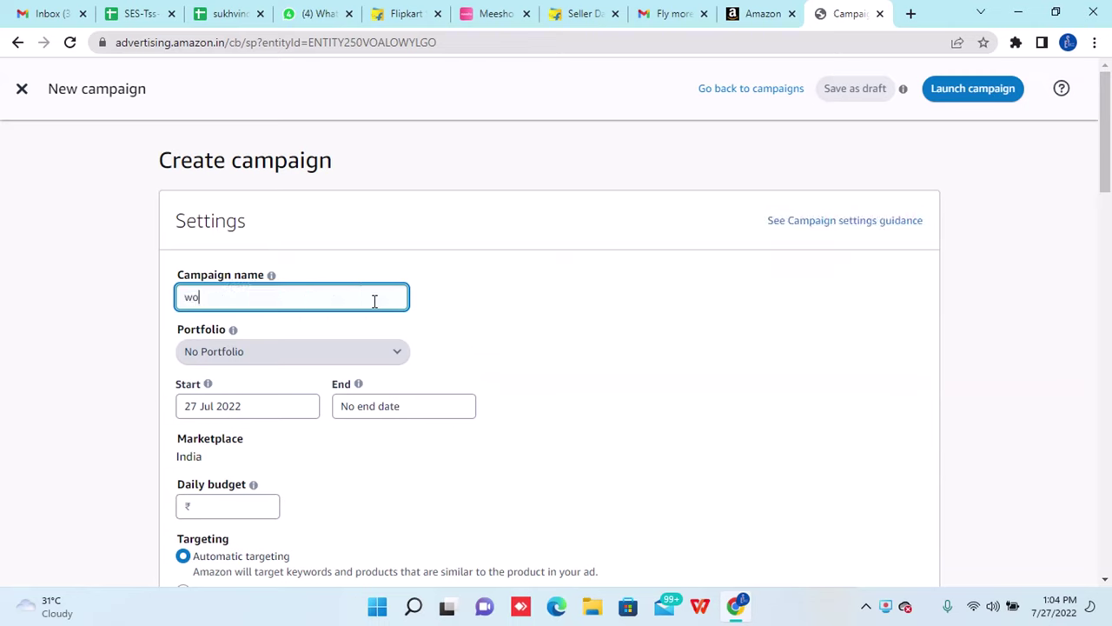
{"action": "type", "text": "men sandal"}
{"action": "left_click", "coordinate": [511, 321]}
{"action": "left_click_drag", "start_coordinate": [511, 321], "coordinate": [388, 363]}
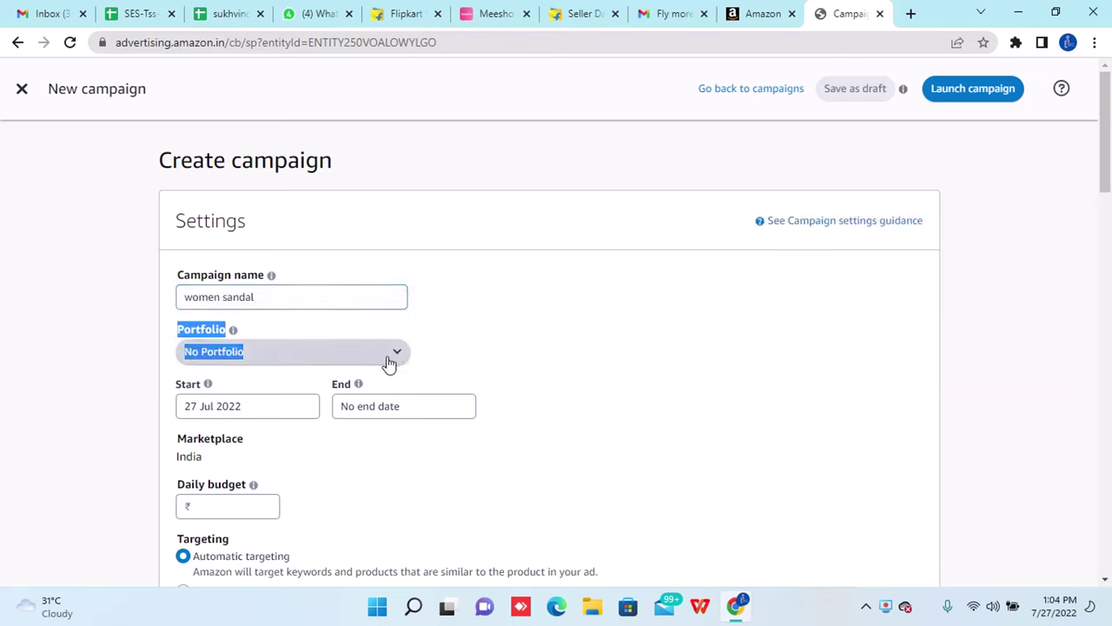
{"action": "left_click", "coordinate": [374, 352]}
{"action": "left_click", "coordinate": [251, 413]}
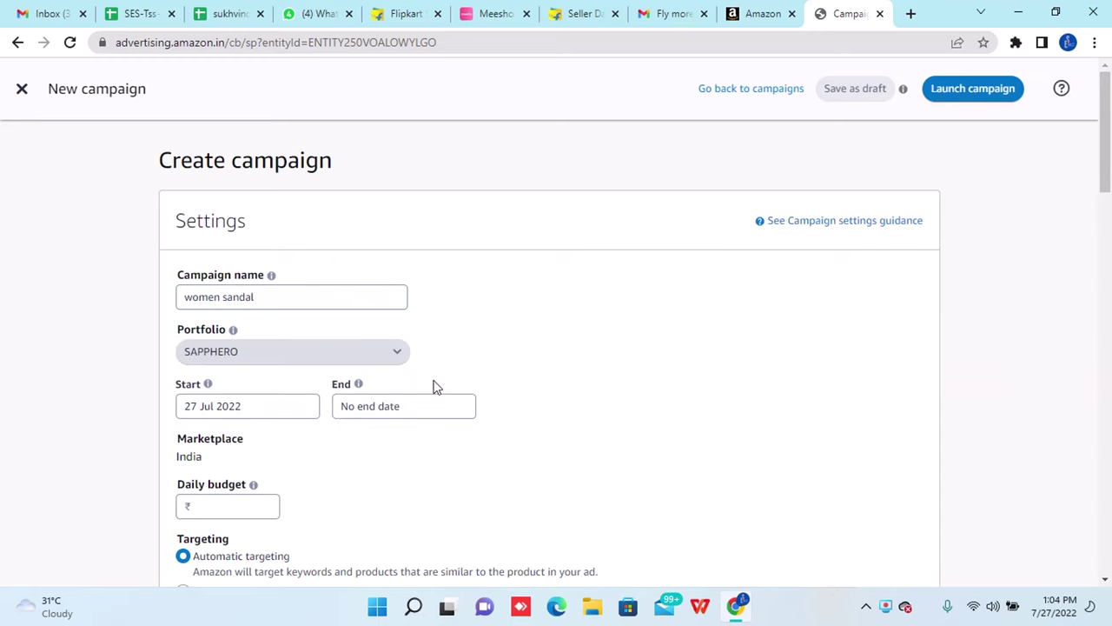
Set the campaign's start date to 27 Jul 2022.
{"action": "scroll", "coordinate": [494, 374], "scroll_direction": "down", "scroll_amount": 2}
{"action": "left_click", "coordinate": [271, 252]}
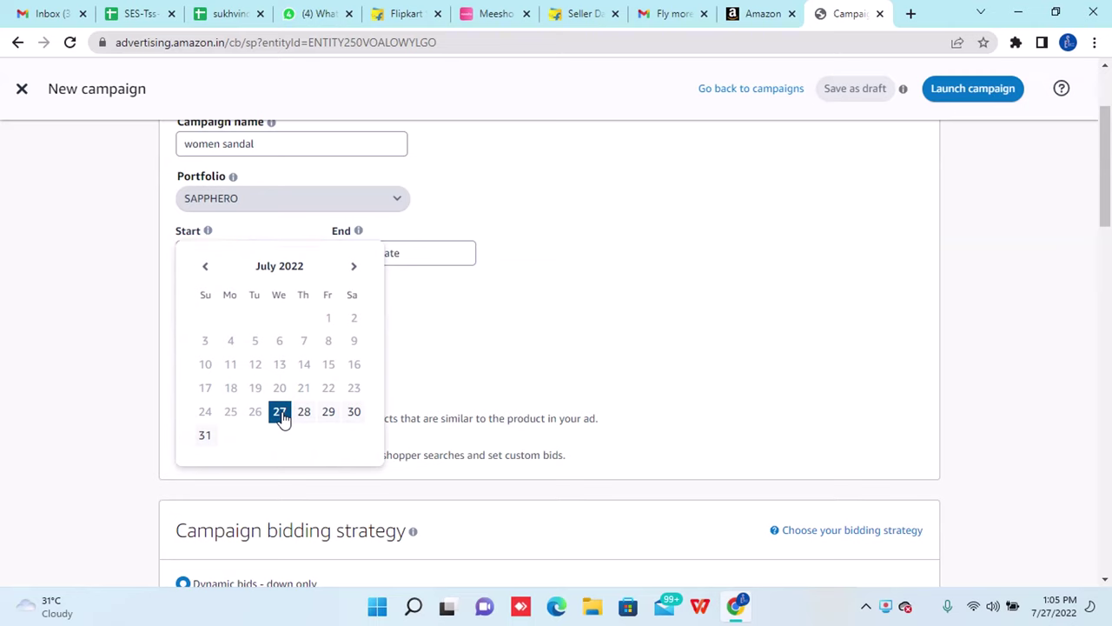
{"action": "left_click", "coordinate": [280, 413]}
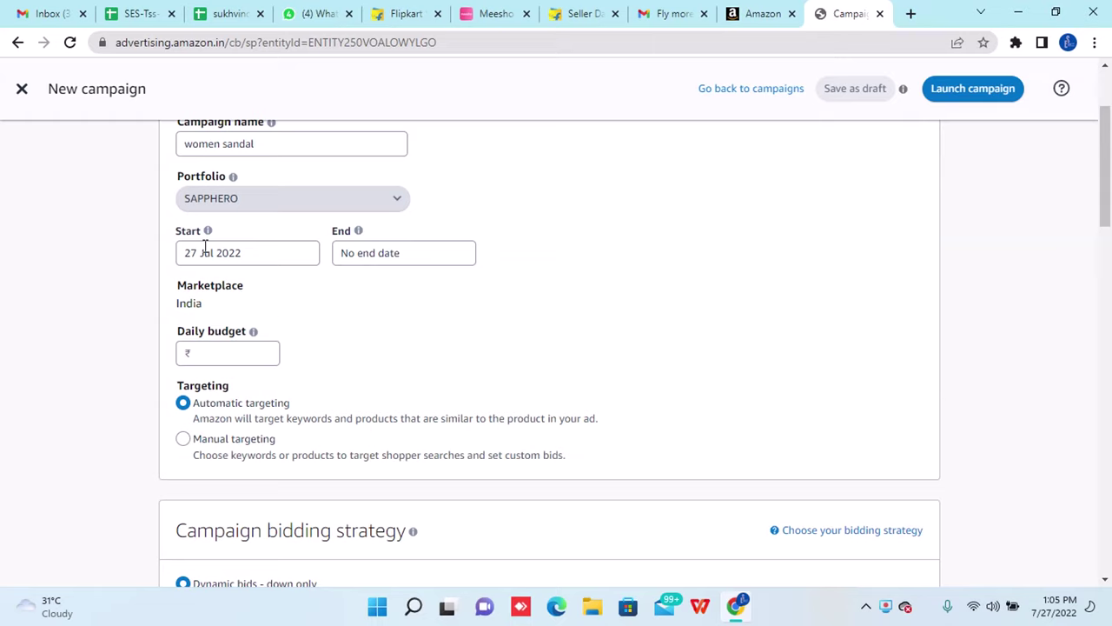
Set the campaign's end date to 10 Aug 2022.
{"action": "left_click", "coordinate": [369, 255]}
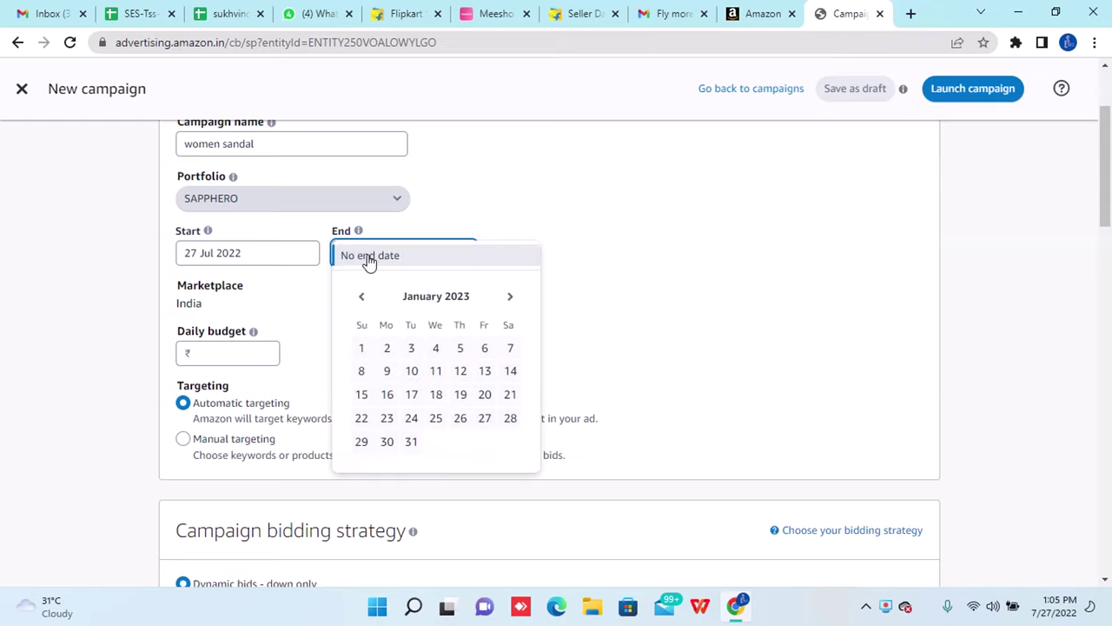
{"action": "left_click", "coordinate": [558, 249]}
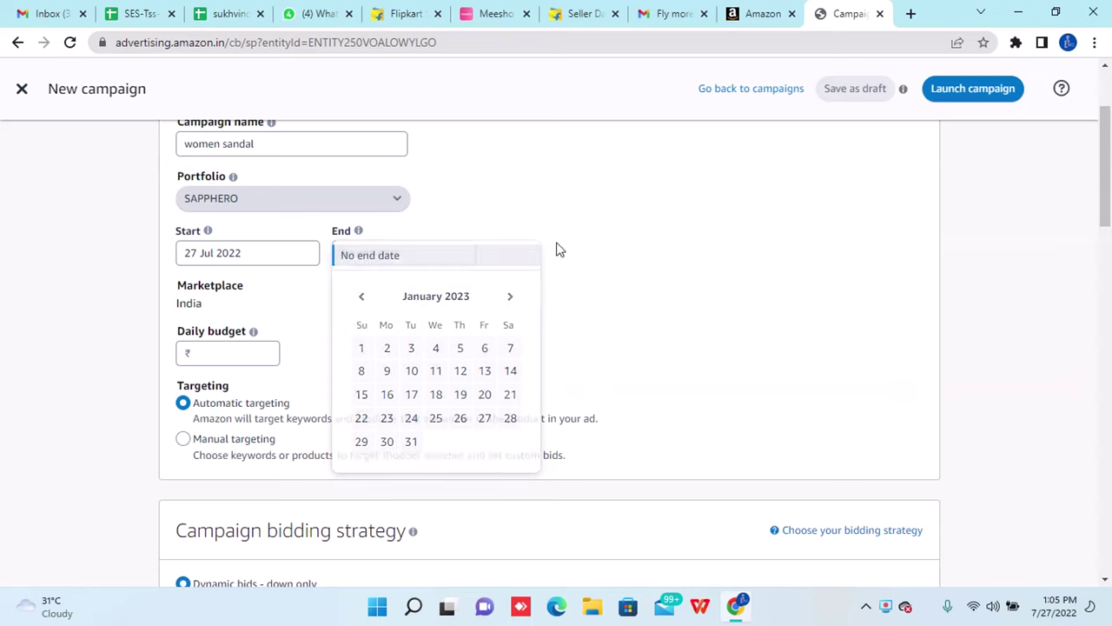
{"action": "left_click", "coordinate": [390, 252]}
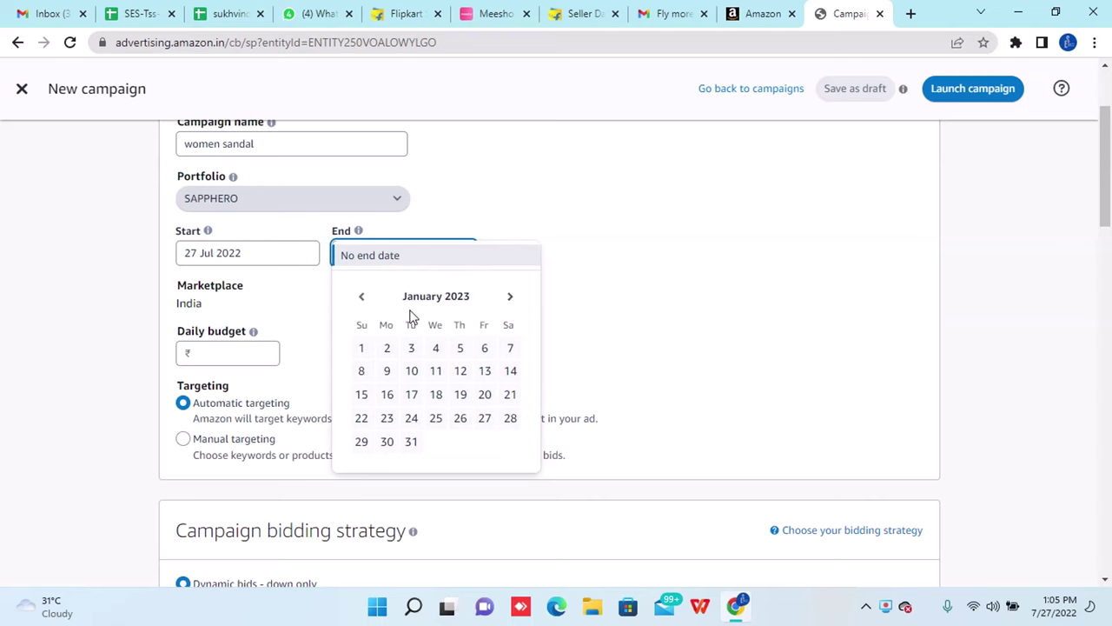
{"action": "left_click", "coordinate": [362, 298]}
{"action": "left_click", "coordinate": [361, 298]}
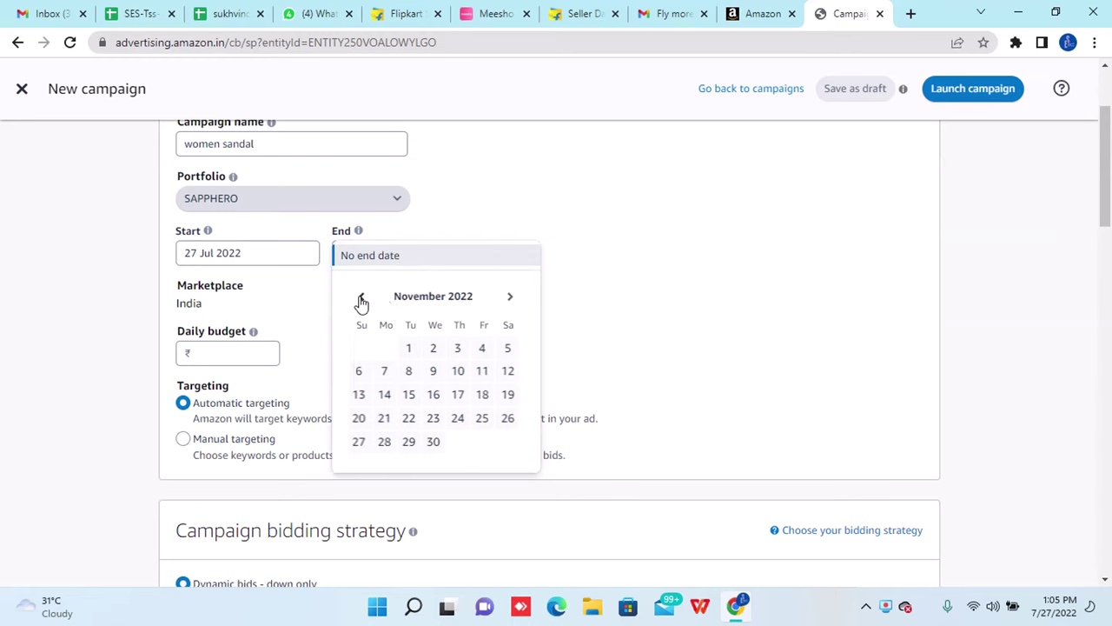
{"action": "left_click", "coordinate": [361, 298]}
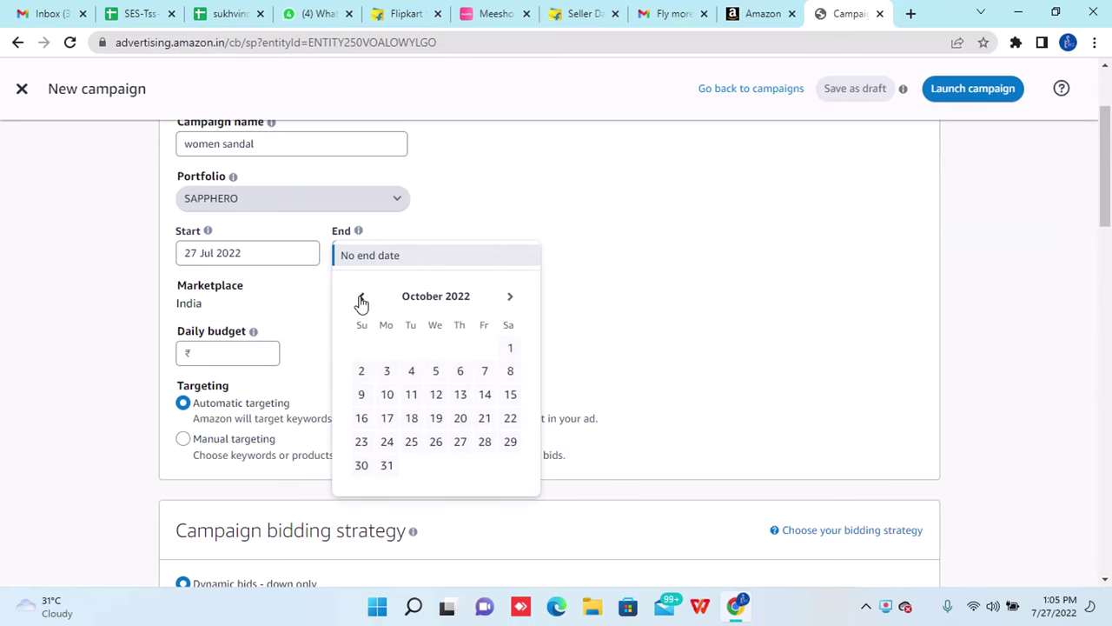
{"action": "left_click", "coordinate": [361, 298]}
{"action": "left_click", "coordinate": [361, 298]}
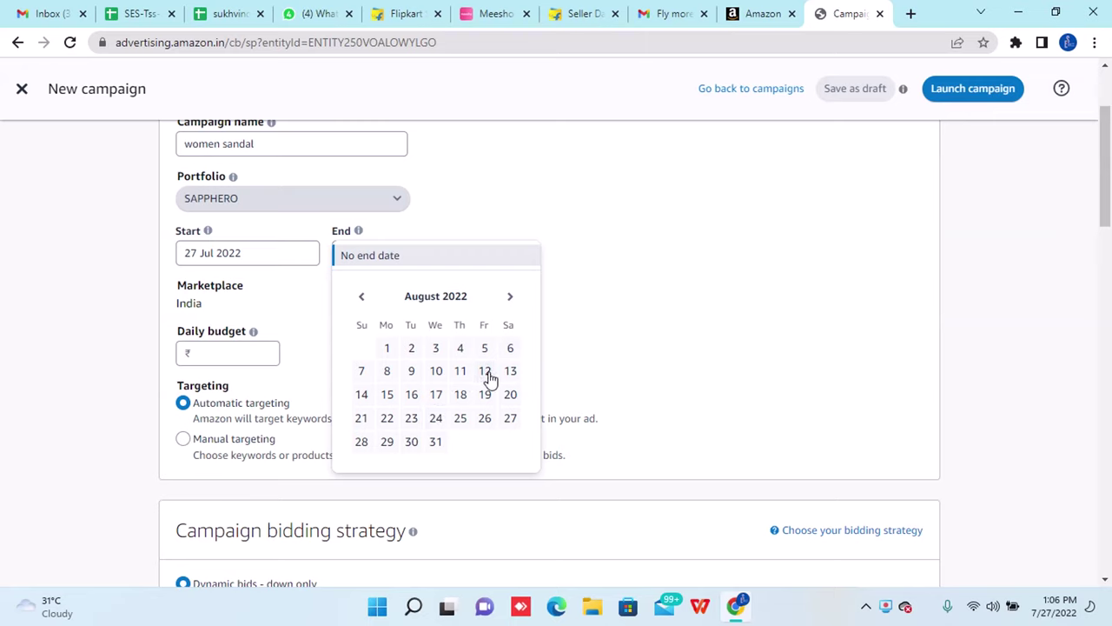
{"action": "left_click", "coordinate": [438, 374]}
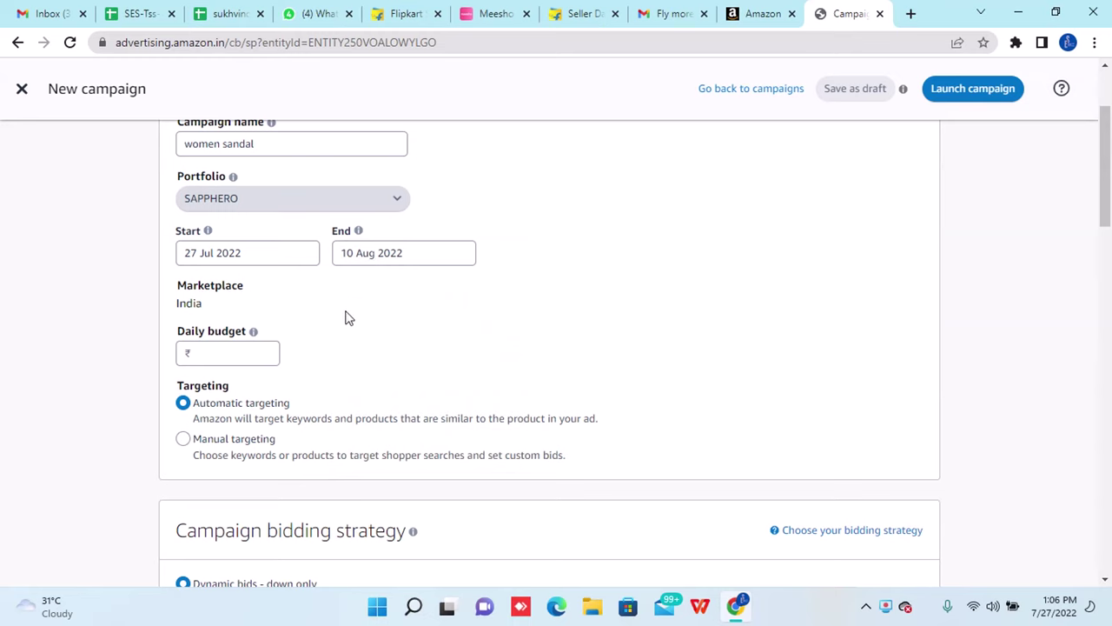
Set the campaign's daily budget to ₹100.
{"action": "scroll", "coordinate": [340, 324], "scroll_direction": "down", "scroll_amount": 1}
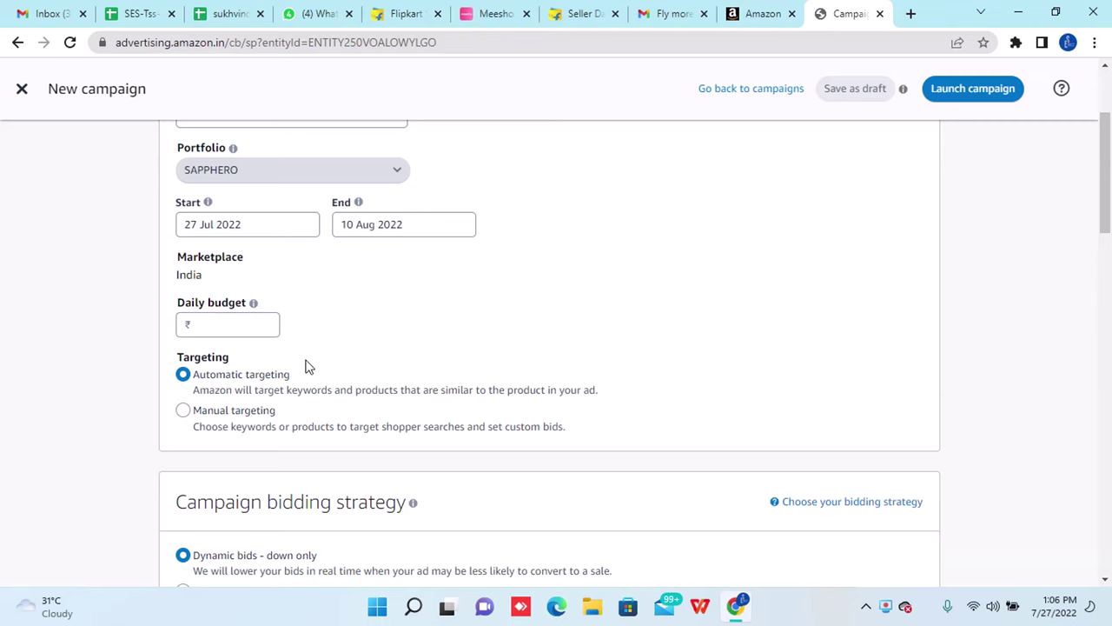
{"action": "scroll", "coordinate": [306, 367], "scroll_direction": "down", "scroll_amount": 1}
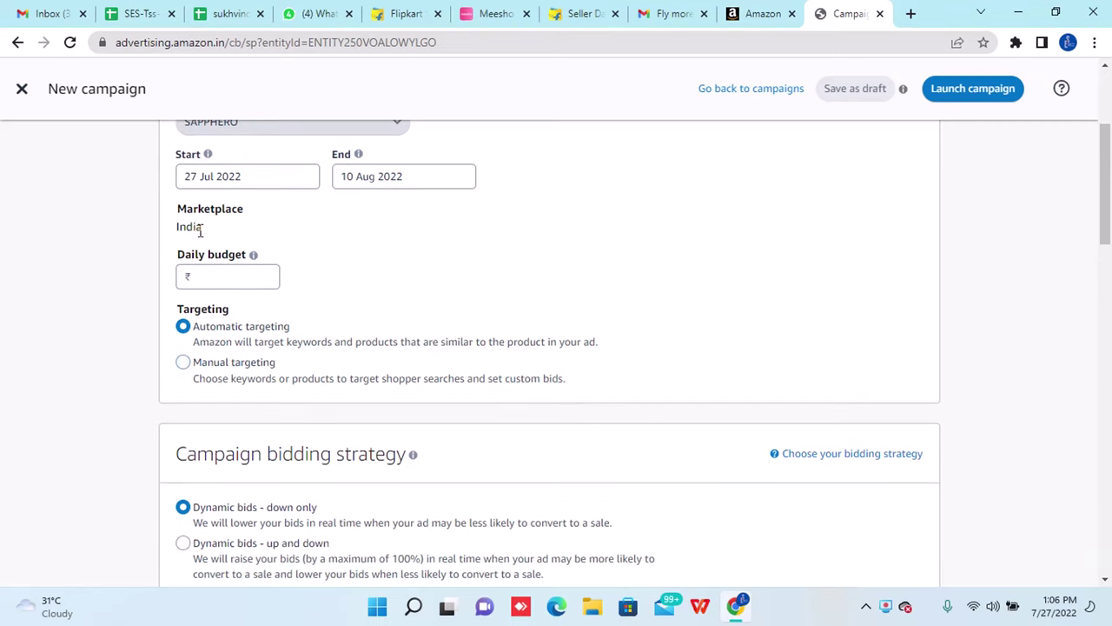
{"action": "left_click", "coordinate": [220, 275]}
{"action": "type", "text": "100"}
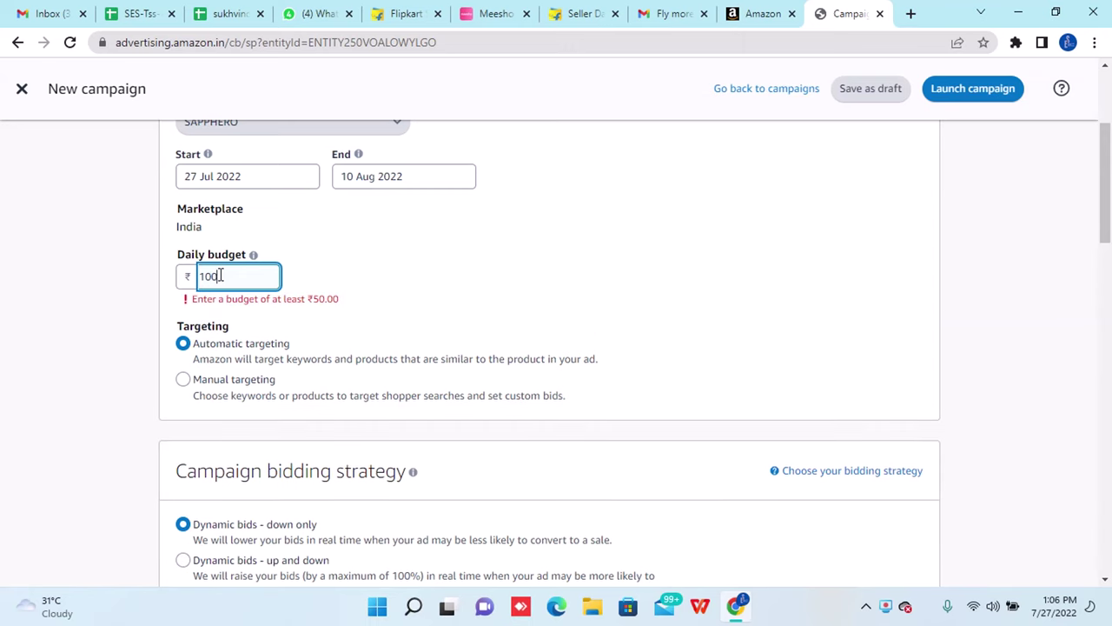
{"action": "left_click", "coordinate": [339, 287]}
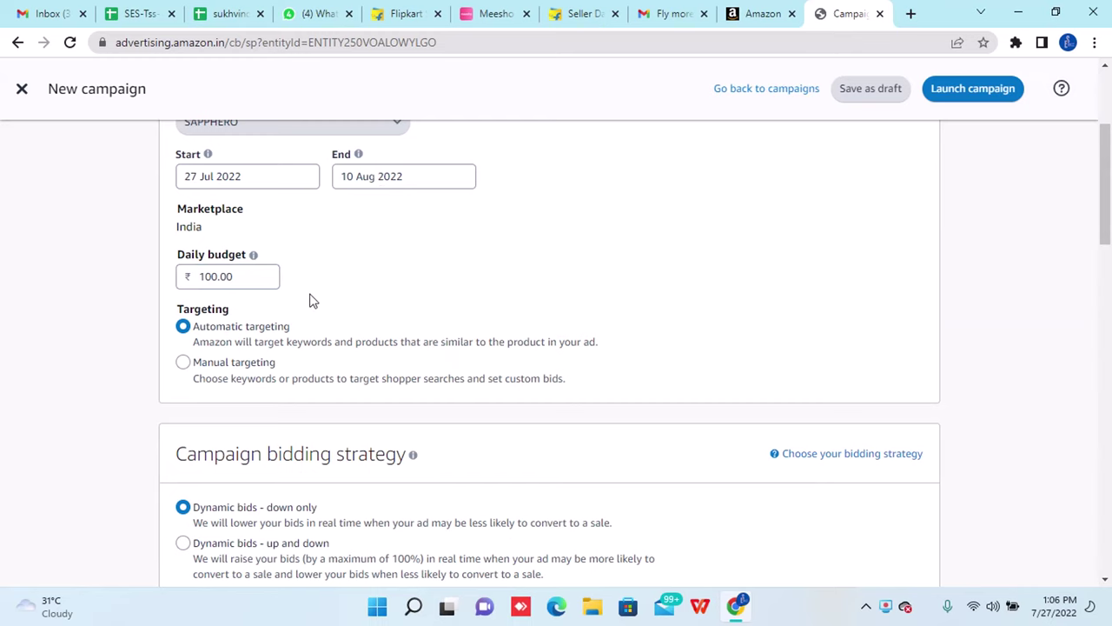
Switch the campaign's targeting to Manual targeting.
{"action": "scroll", "coordinate": [313, 300], "scroll_direction": "down", "scroll_amount": 1}
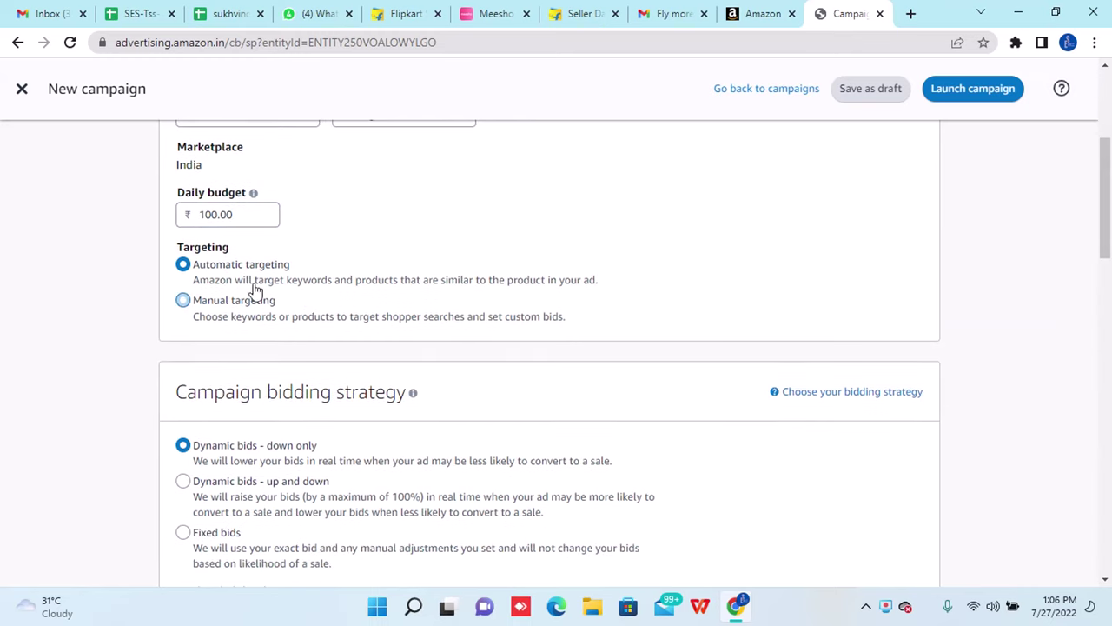
{"action": "scroll", "coordinate": [352, 228], "scroll_direction": "down", "scroll_amount": 1}
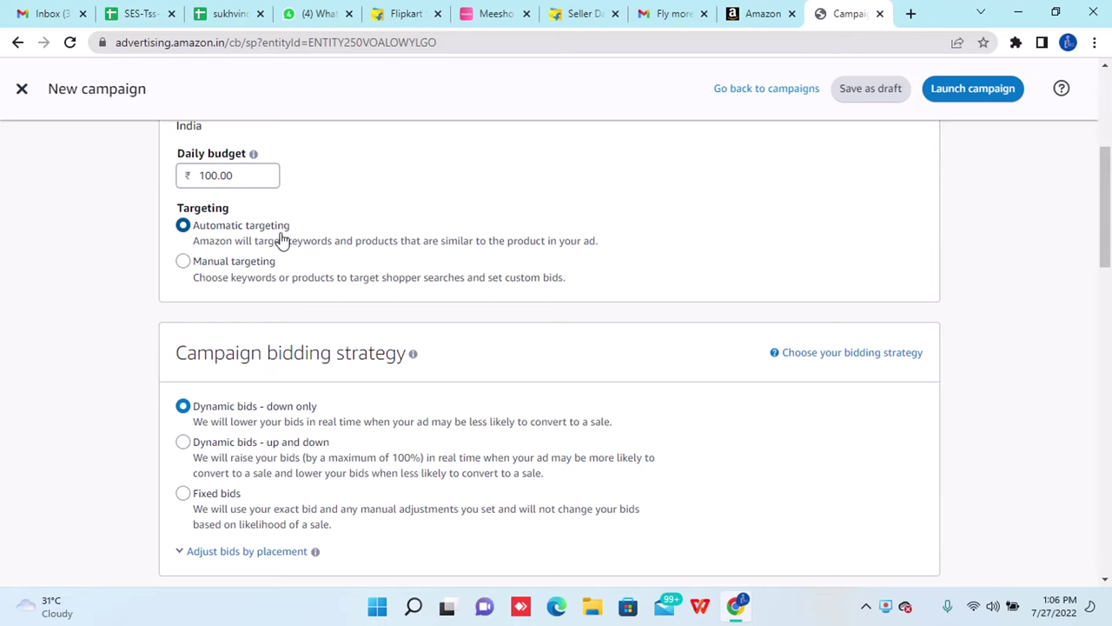
{"action": "left_click", "coordinate": [183, 262]}
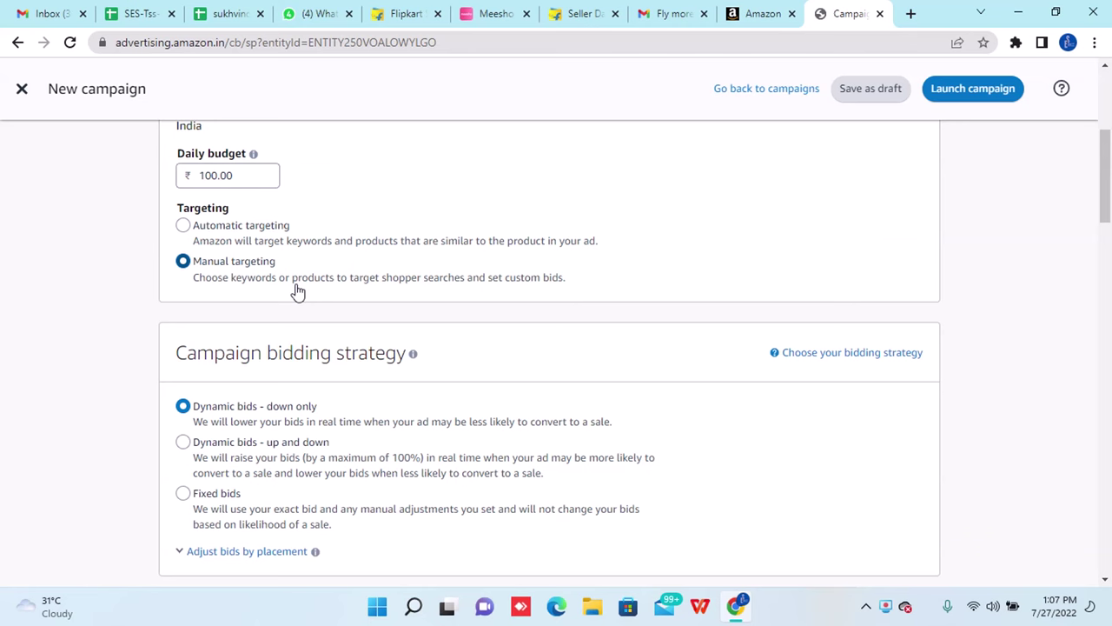
Examine the campaign bidding strategy options alongside the daily budget and targeting settings.
{"action": "scroll", "coordinate": [298, 291], "scroll_direction": "down", "scroll_amount": 3}
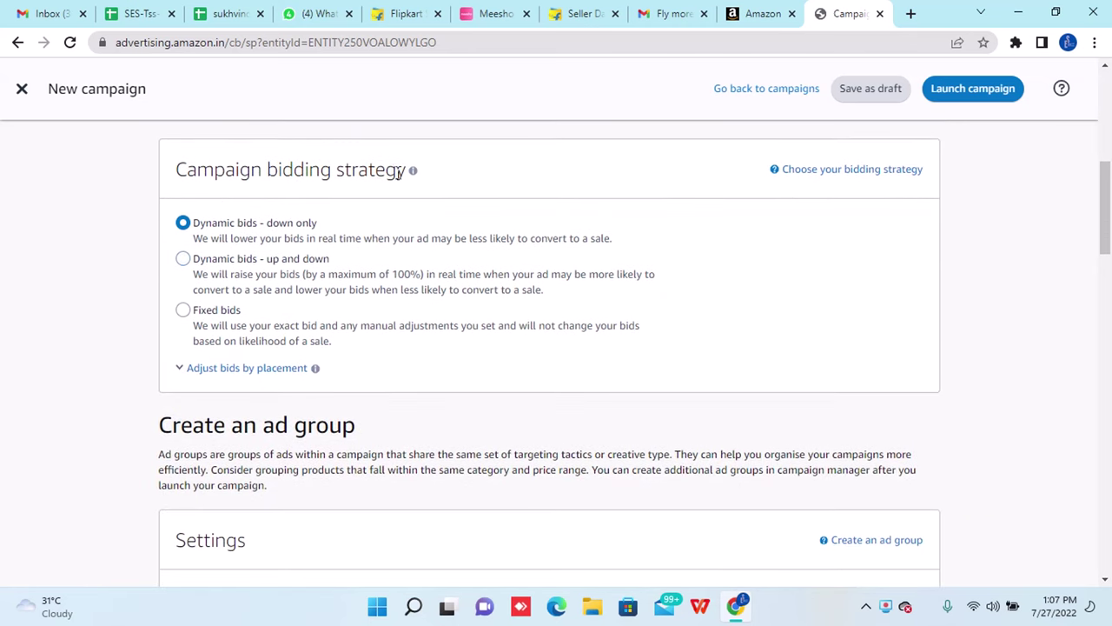
{"action": "mouse_move", "coordinate": [414, 171]}
{"action": "scroll", "coordinate": [378, 228], "scroll_direction": "up", "scroll_amount": 3}
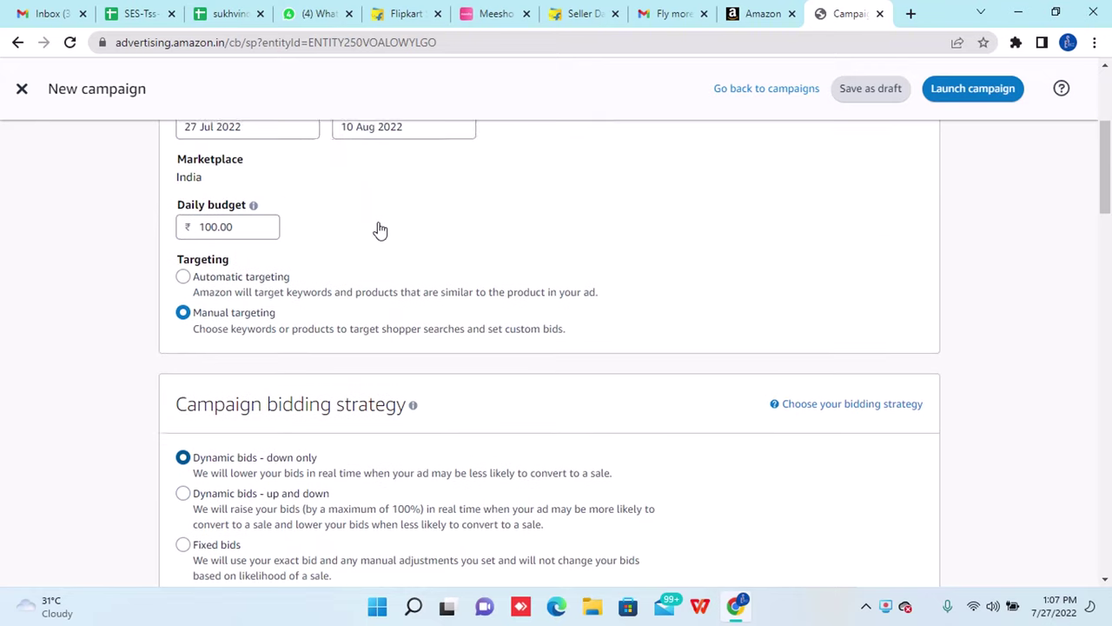
{"action": "scroll", "coordinate": [378, 229], "scroll_direction": "down", "scroll_amount": 1}
{"action": "scroll", "coordinate": [378, 228], "scroll_direction": "up", "scroll_amount": 1}
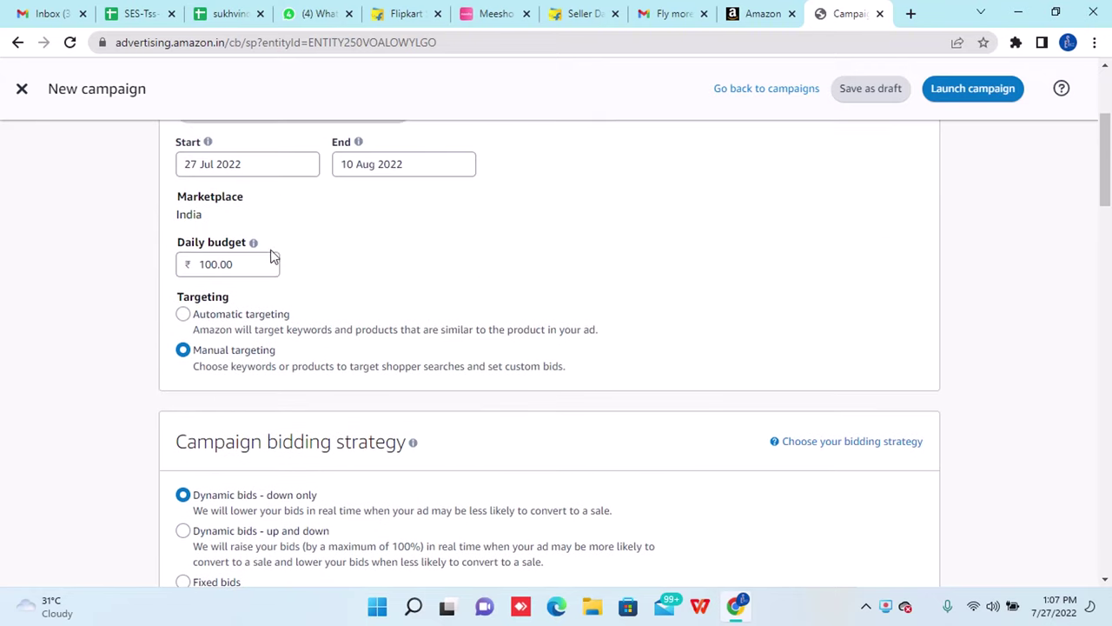
{"action": "scroll", "coordinate": [261, 395], "scroll_direction": "down", "scroll_amount": 1}
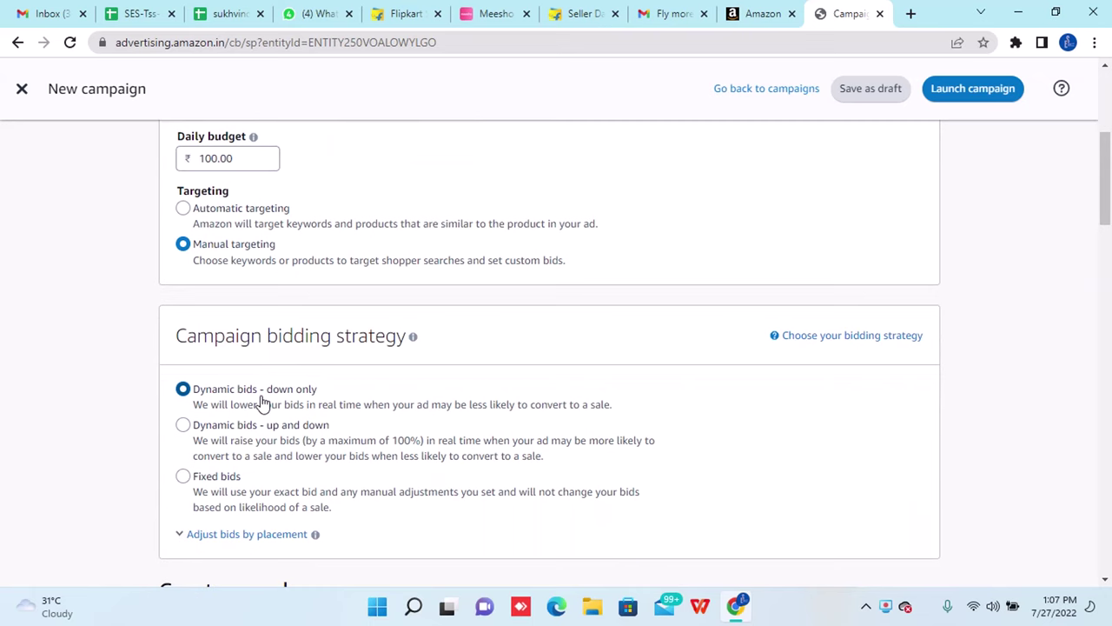
{"action": "scroll", "coordinate": [264, 404], "scroll_direction": "down", "scroll_amount": 1}
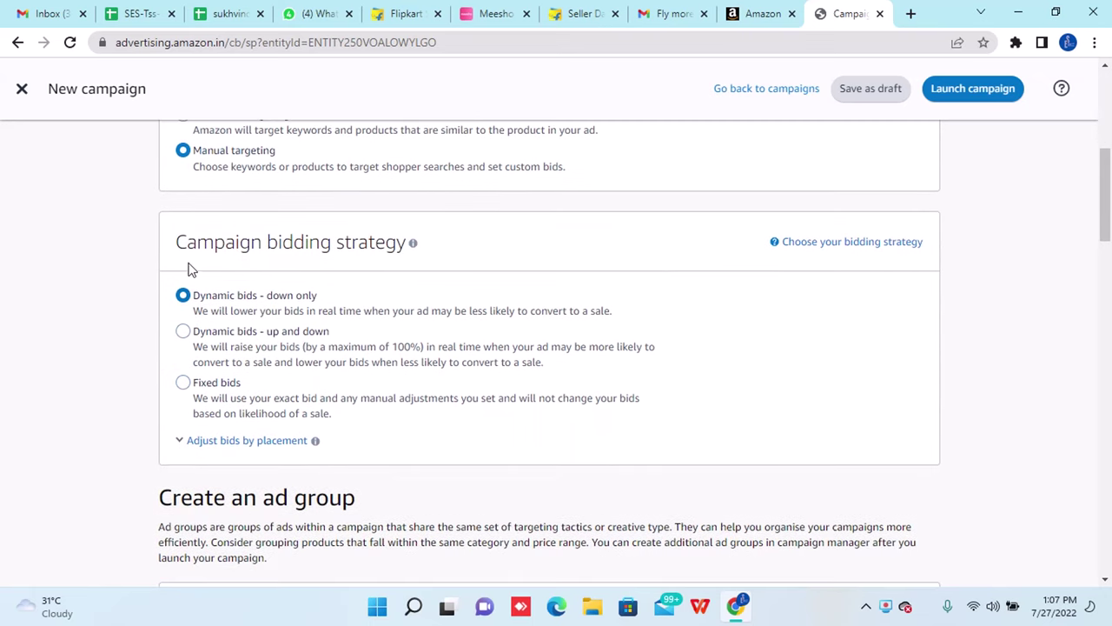
{"action": "scroll", "coordinate": [344, 264], "scroll_direction": "down", "scroll_amount": 1}
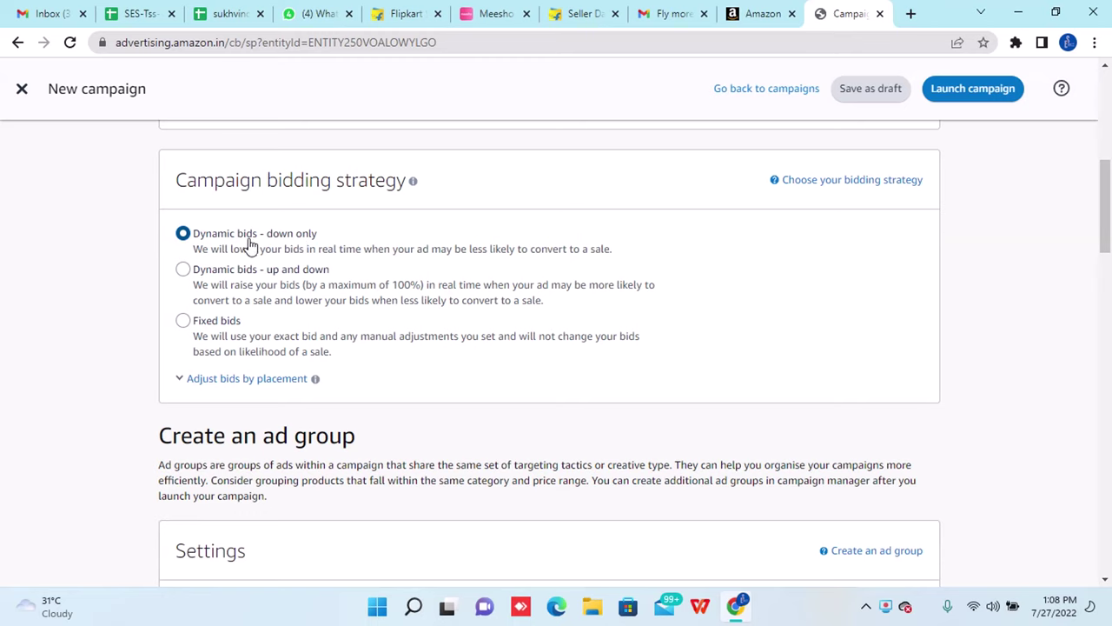
{"action": "scroll", "coordinate": [296, 248], "scroll_direction": "up", "scroll_amount": 1}
{"action": "scroll", "coordinate": [293, 248], "scroll_direction": "up", "scroll_amount": 3}
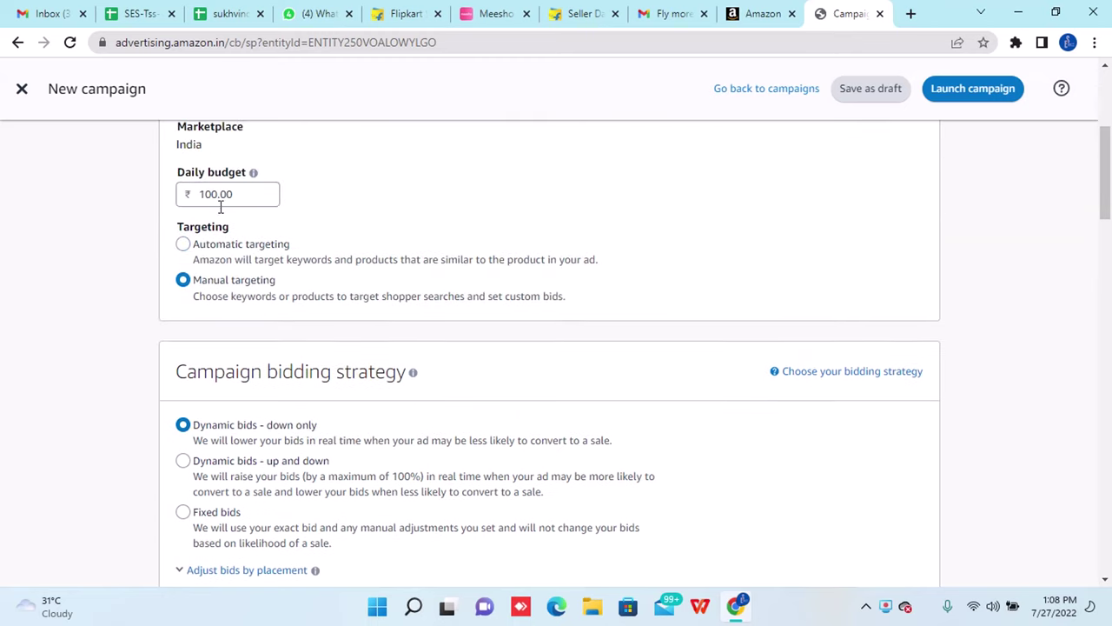
Set the campaign bidding strategy to "Dynamic bids - up and down".
{"action": "scroll", "coordinate": [273, 348], "scroll_direction": "down", "scroll_amount": 3}
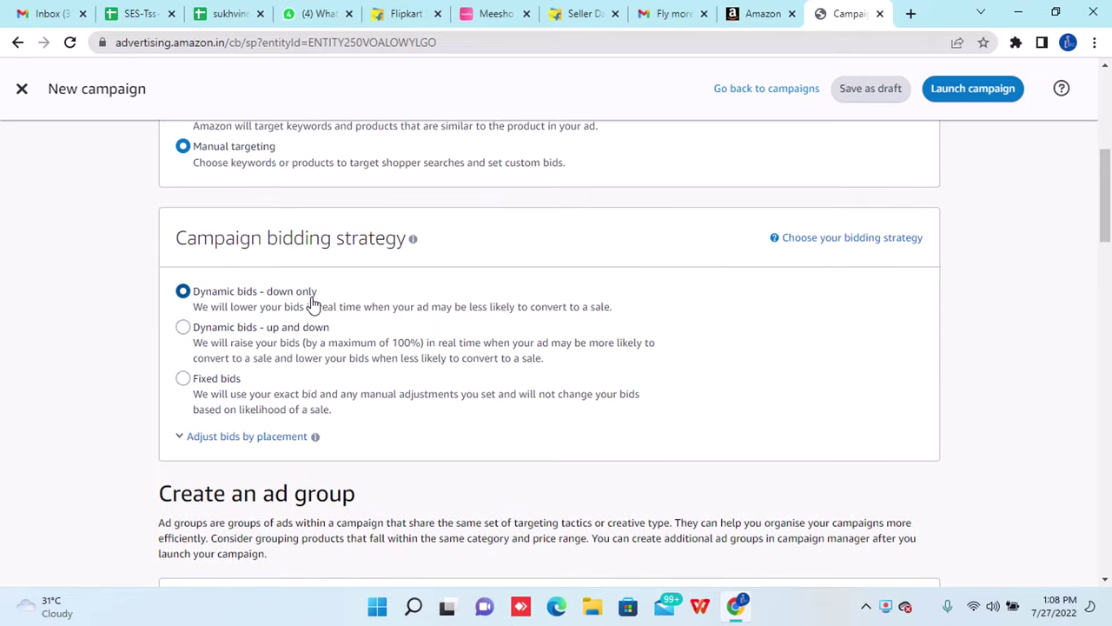
{"action": "scroll", "coordinate": [308, 302], "scroll_direction": "down", "scroll_amount": 2}
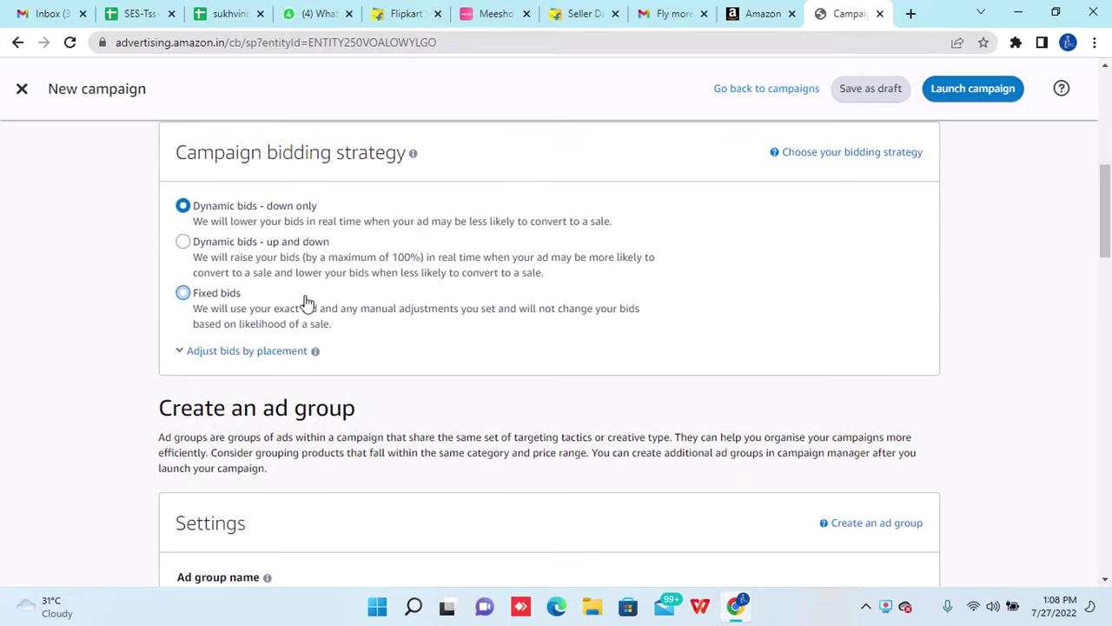
{"action": "left_click", "coordinate": [182, 242]}
{"action": "scroll", "coordinate": [331, 252], "scroll_direction": "up", "scroll_amount": 3}
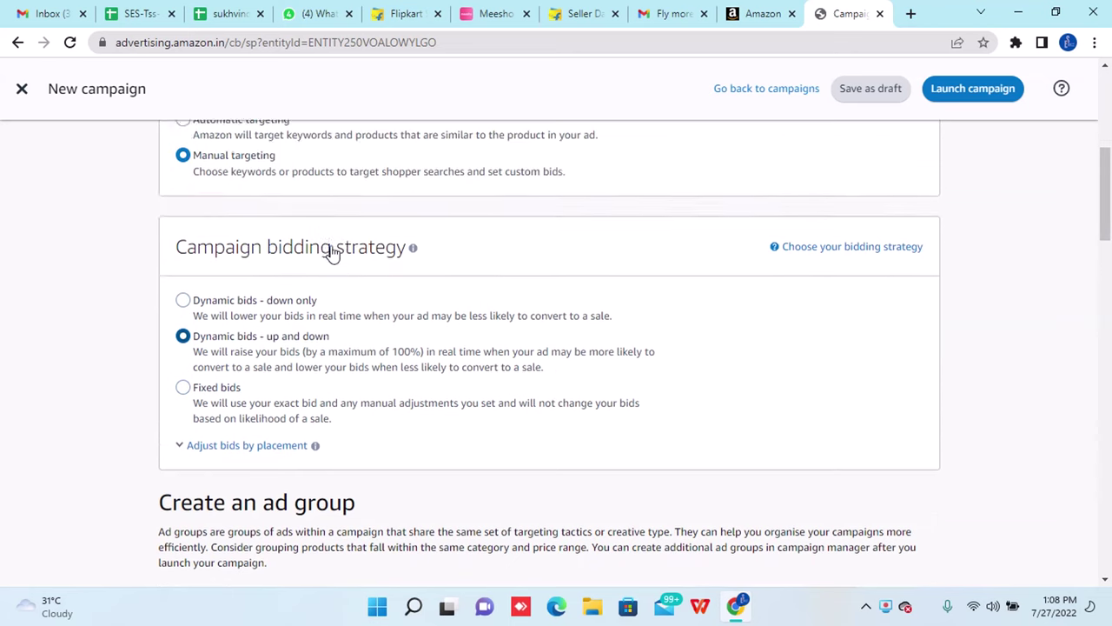
Set the campaign bidding strategy to "Fixed bids" and expand the "Adjust bids by placement" options.
{"action": "scroll", "coordinate": [348, 328], "scroll_direction": "down", "scroll_amount": 4}
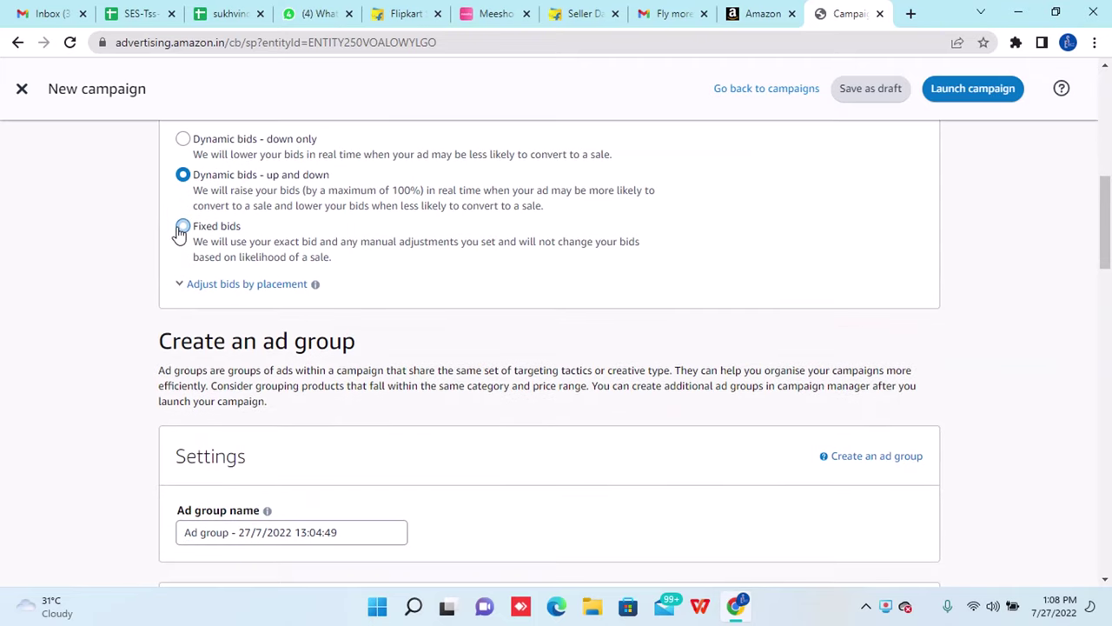
{"action": "left_click", "coordinate": [182, 228]}
{"action": "left_click", "coordinate": [225, 288]}
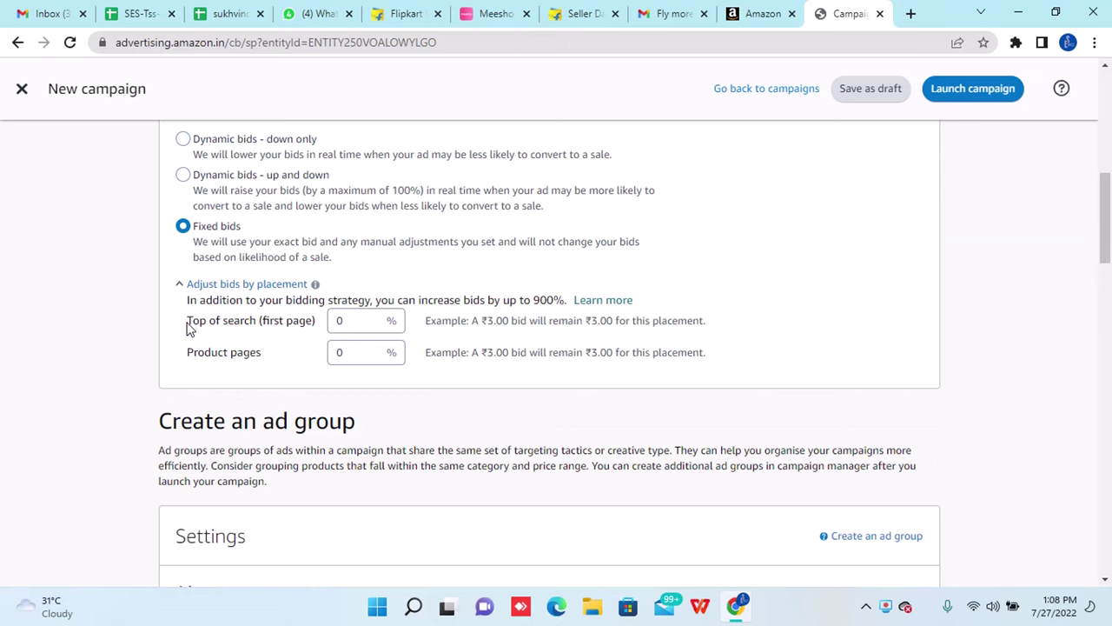
Set the "Top of search (first page)" bid adjustment to 10% and check its example bid.
{"action": "left_click_drag", "start_coordinate": [189, 328], "coordinate": [318, 323]}
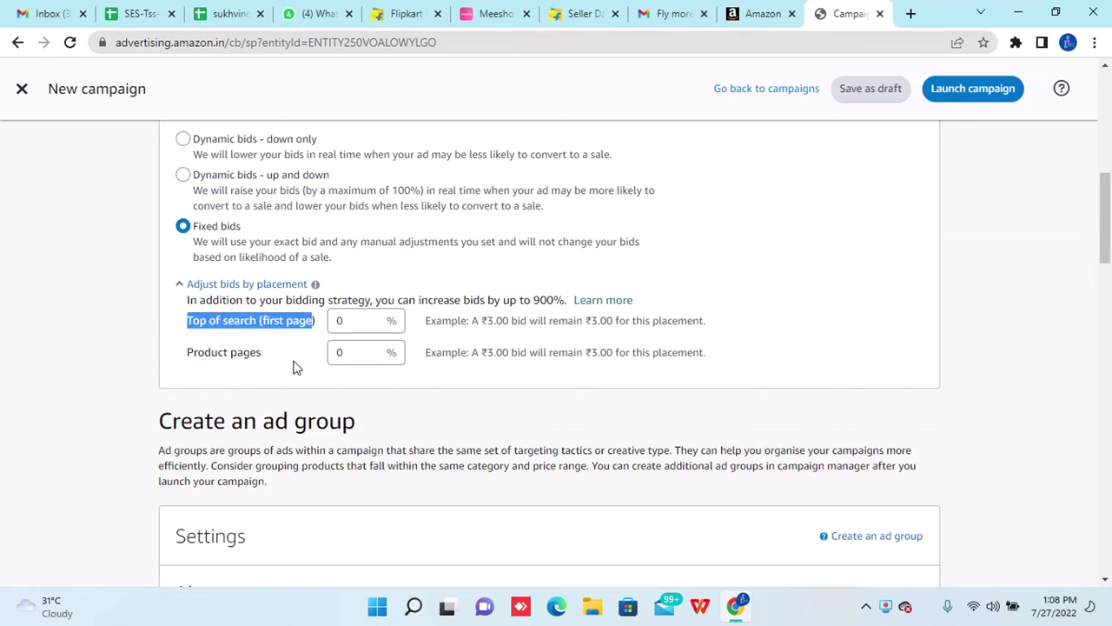
{"action": "left_click", "coordinate": [362, 318]}
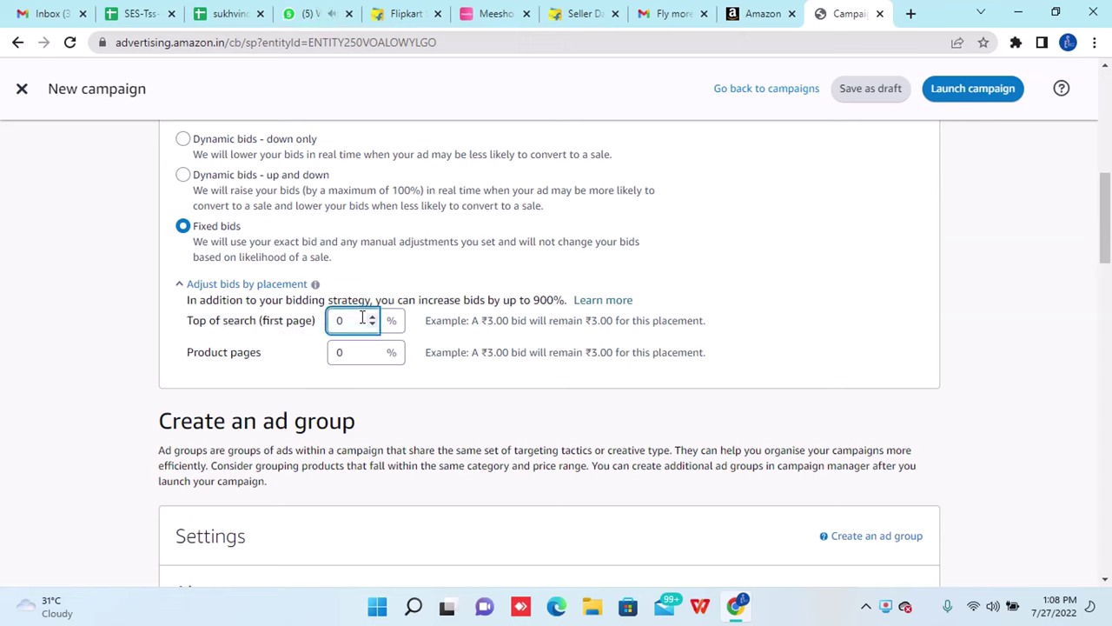
{"action": "key", "text": "BackSpace"}
{"action": "type", "text": "10"}
{"action": "left_click", "coordinate": [720, 323]}
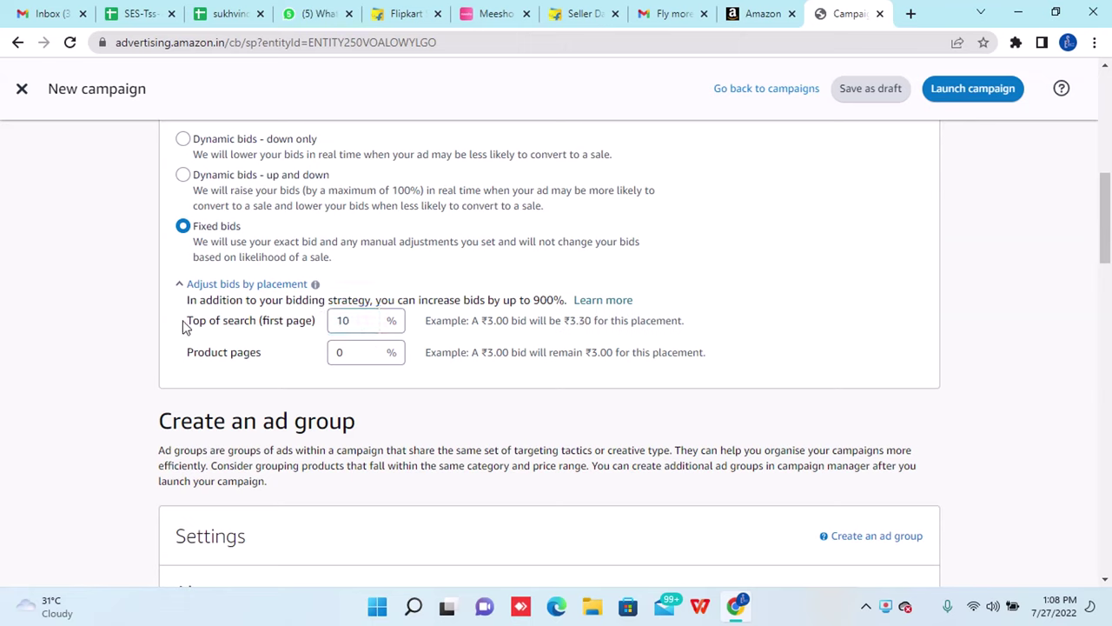
{"action": "left_click_drag", "start_coordinate": [187, 321], "coordinate": [315, 335]}
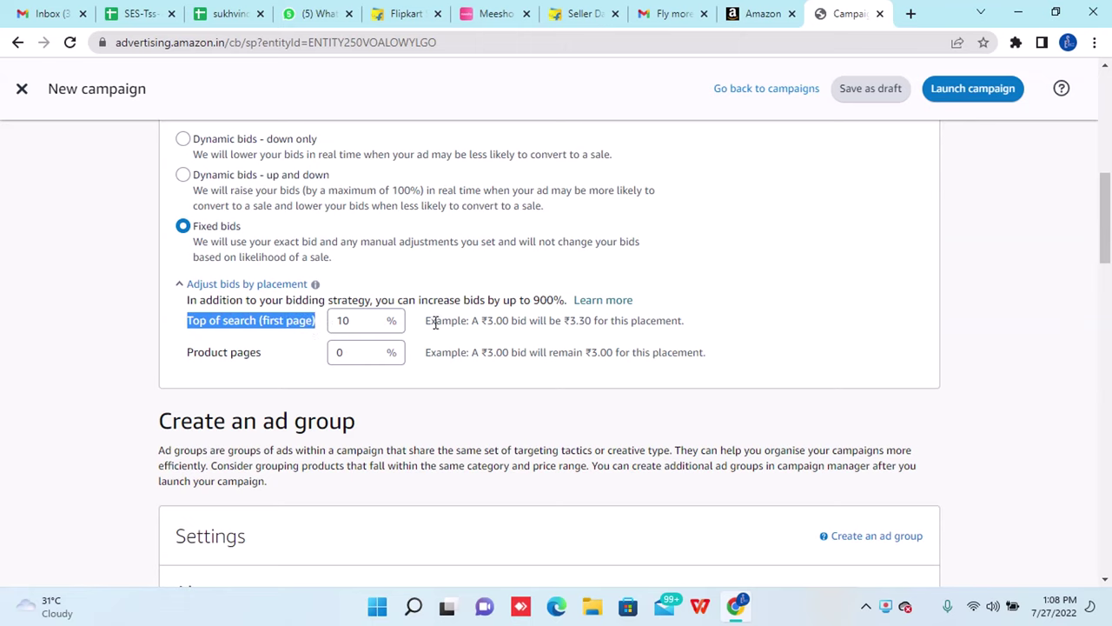
{"action": "double_click", "coordinate": [494, 320]}
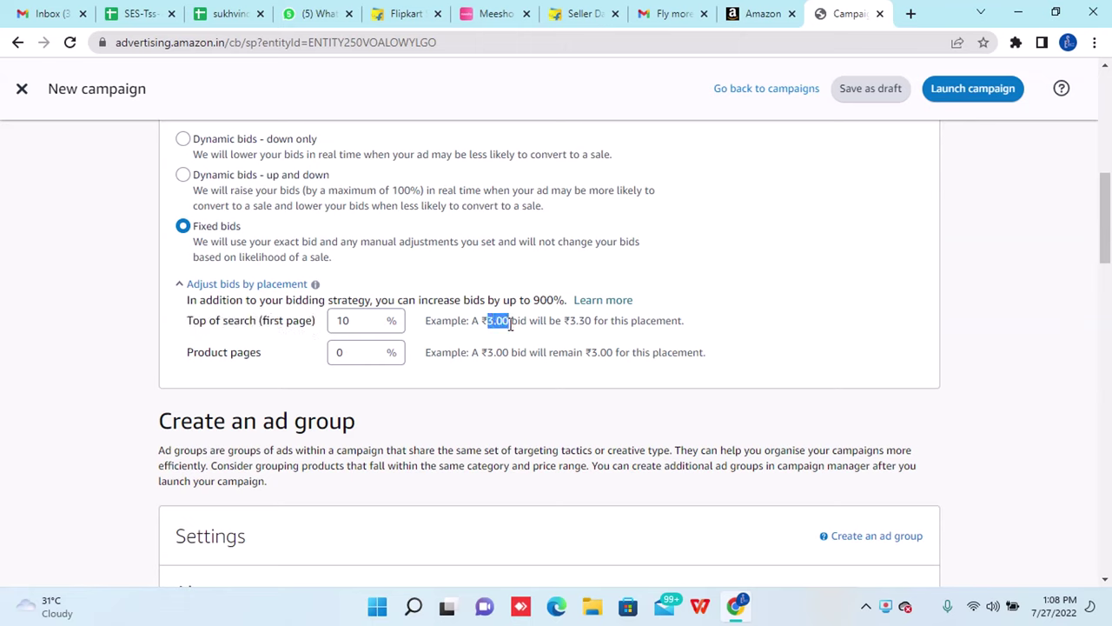
{"action": "double_click", "coordinate": [580, 320]}
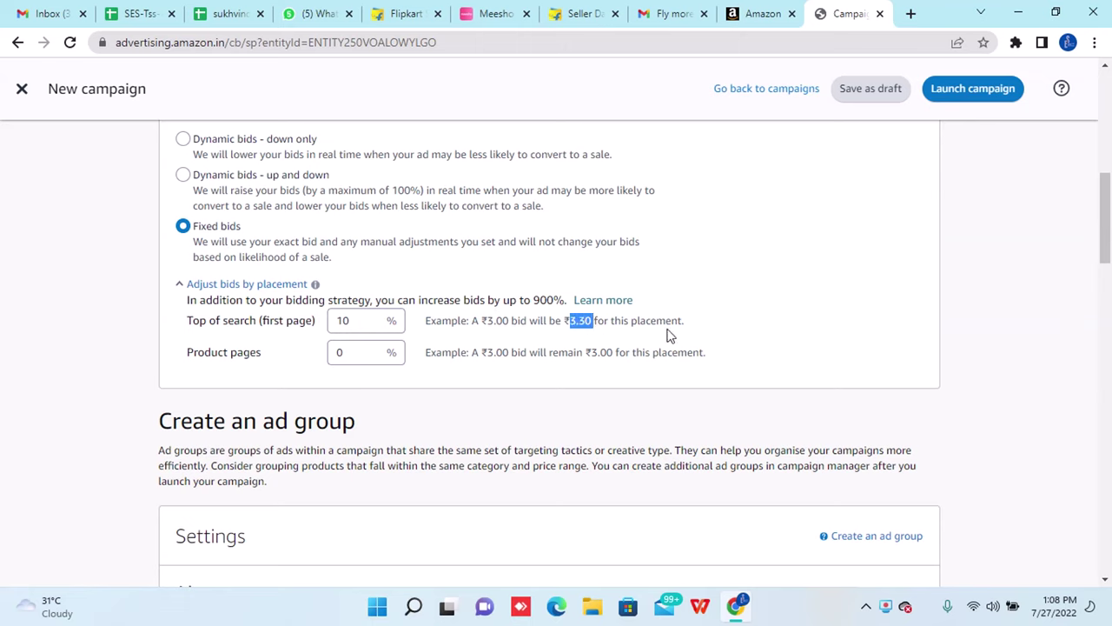
{"action": "left_click", "coordinate": [698, 334]}
Set the "Product pages" bid adjustment to 20%.
{"action": "left_click_drag", "start_coordinate": [186, 359], "coordinate": [265, 365]}
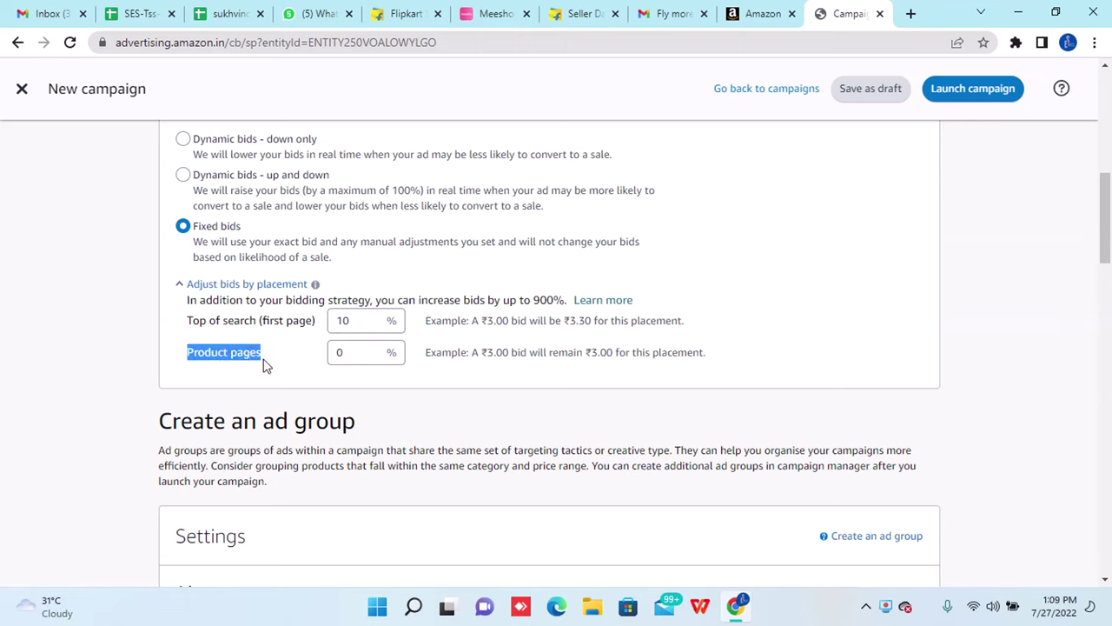
{"action": "left_click", "coordinate": [353, 352]}
{"action": "type", "text": "2"}
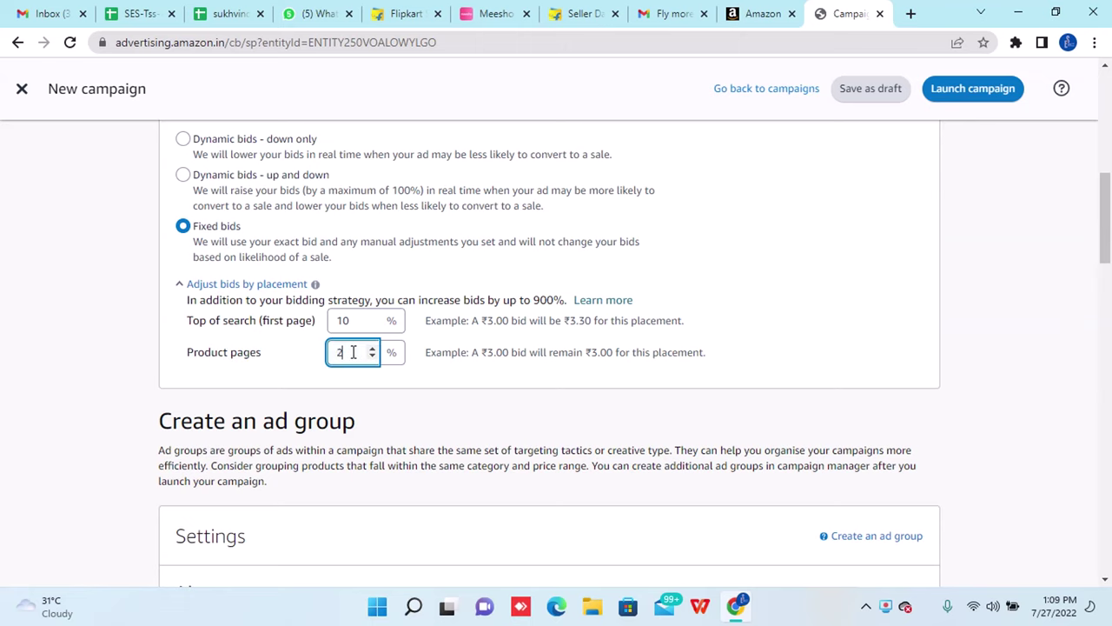
{"action": "type", "text": "0"}
{"action": "left_click", "coordinate": [741, 350]}
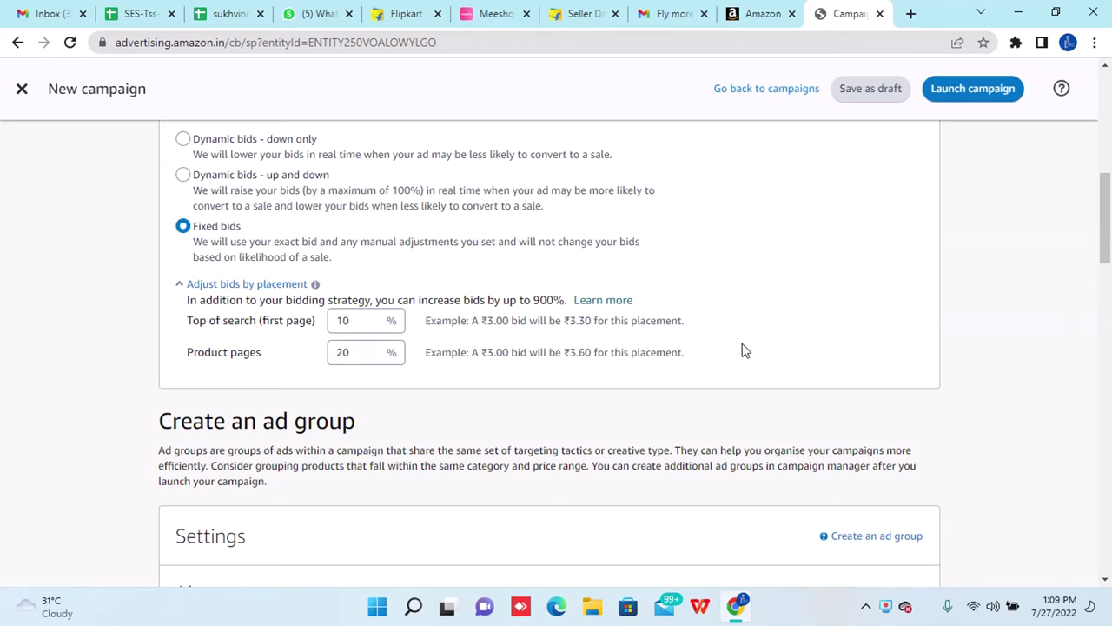
Set the "Top of search (first page)" placement bid adjustment to 20%.
{"action": "left_click_drag", "start_coordinate": [187, 319], "coordinate": [313, 325]}
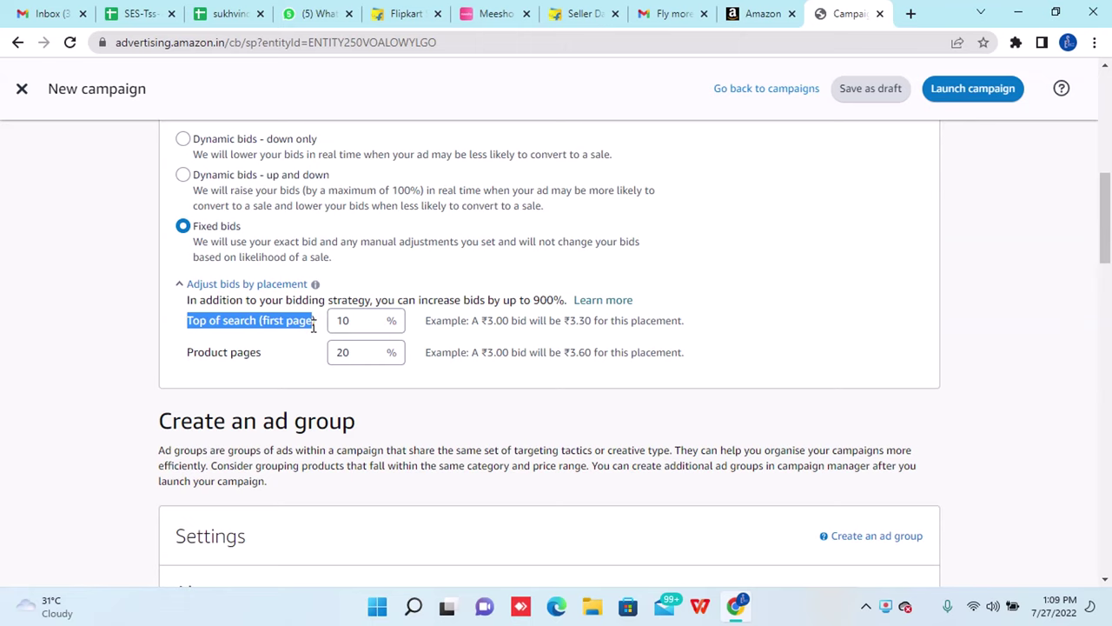
{"action": "left_click", "coordinate": [355, 321]}
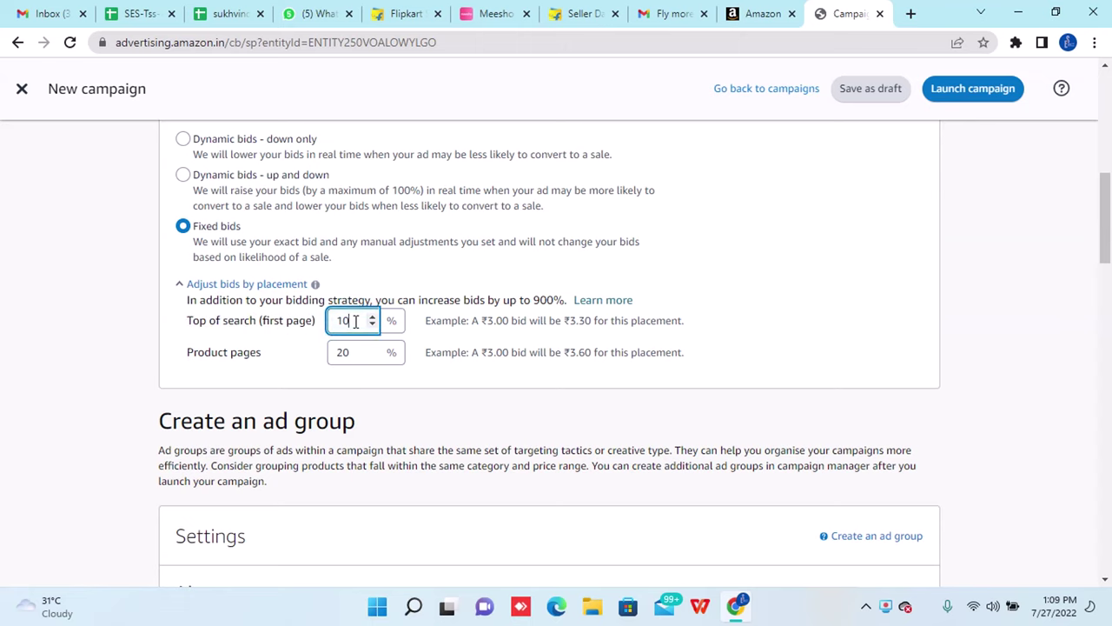
{"action": "key", "text": "BackSpace"}
{"action": "key", "text": "BackSpace"}
{"action": "type", "text": "20"}
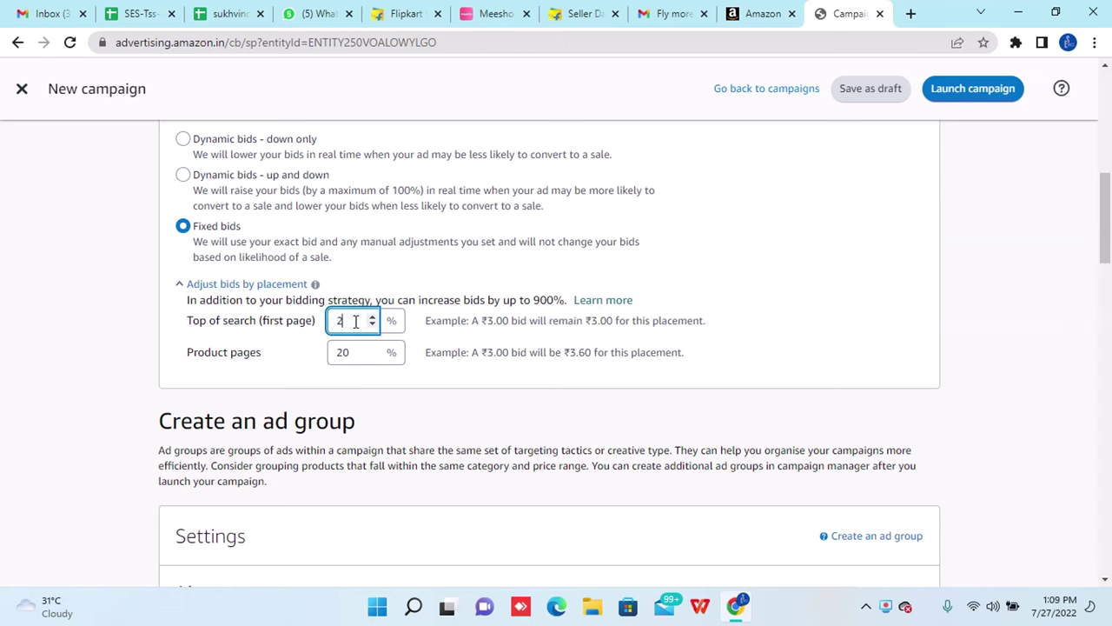
Set the "Product pages" placement bid adjustment to 0%.
{"action": "left_click", "coordinate": [354, 355]}
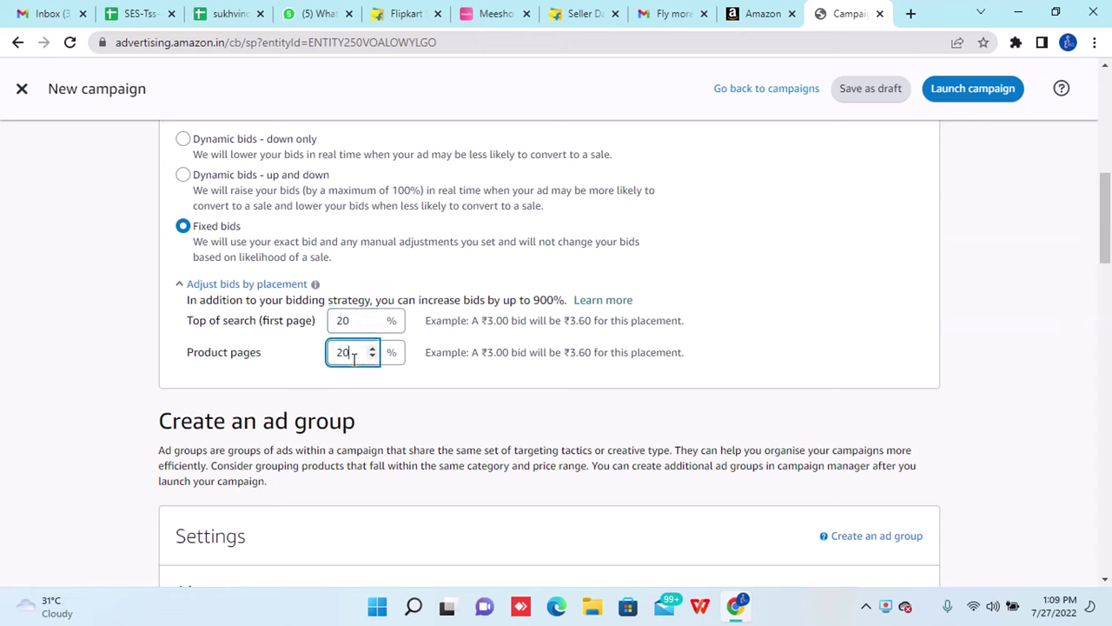
{"action": "key", "text": "BackSpace"}
{"action": "key", "text": "BackSpace"}
{"action": "type", "text": "0"}
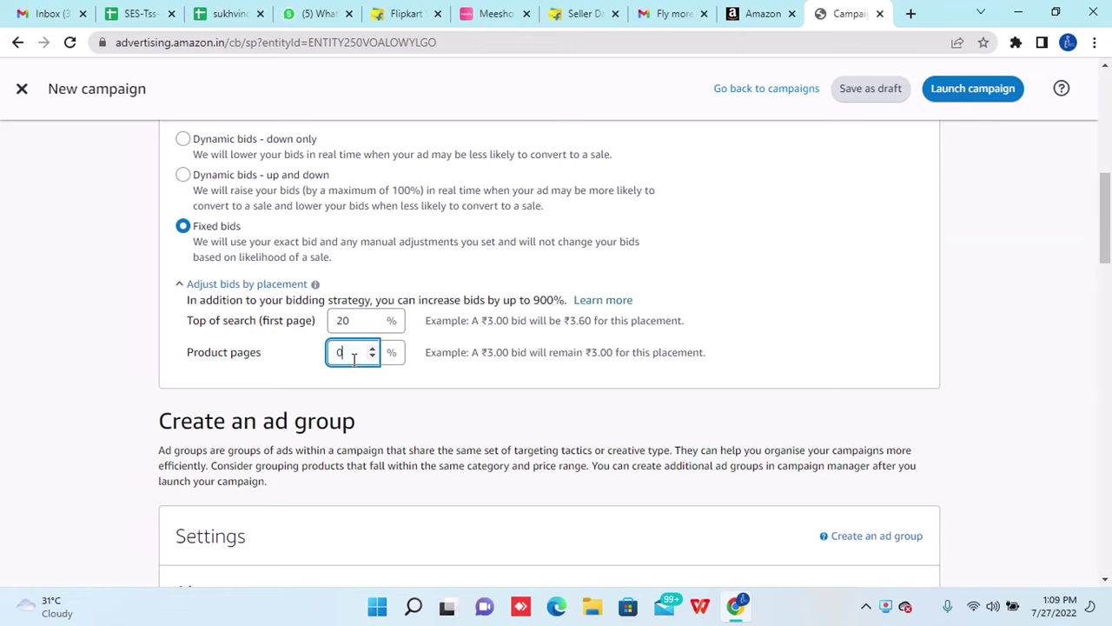
{"action": "left_click", "coordinate": [756, 363]}
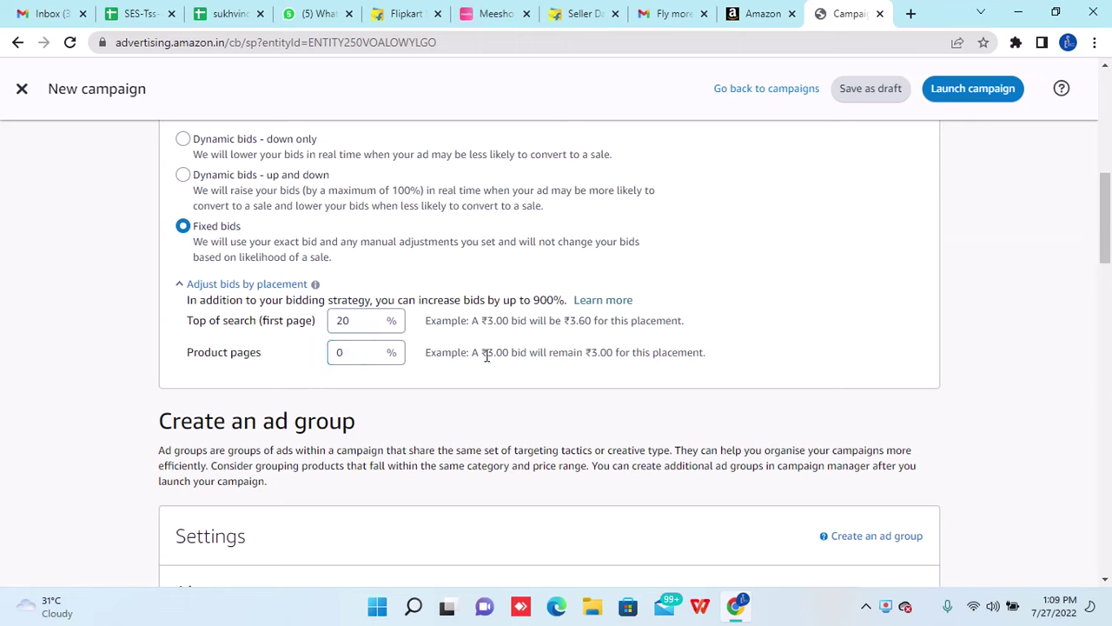
Examine the placement bid examples, the campaign bidding settings and the "Create an ad group" section.
{"action": "left_click_drag", "start_coordinate": [487, 356], "coordinate": [515, 358]}
{"action": "scroll", "coordinate": [475, 417], "scroll_direction": "down", "scroll_amount": 2}
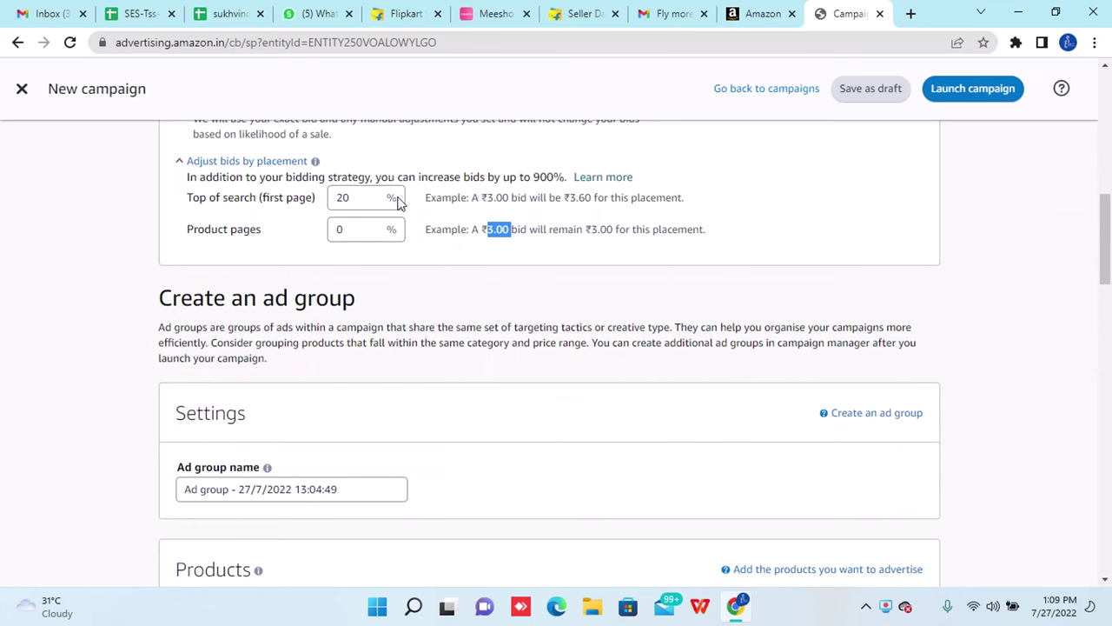
{"action": "scroll", "coordinate": [412, 373], "scroll_direction": "down", "scroll_amount": 1}
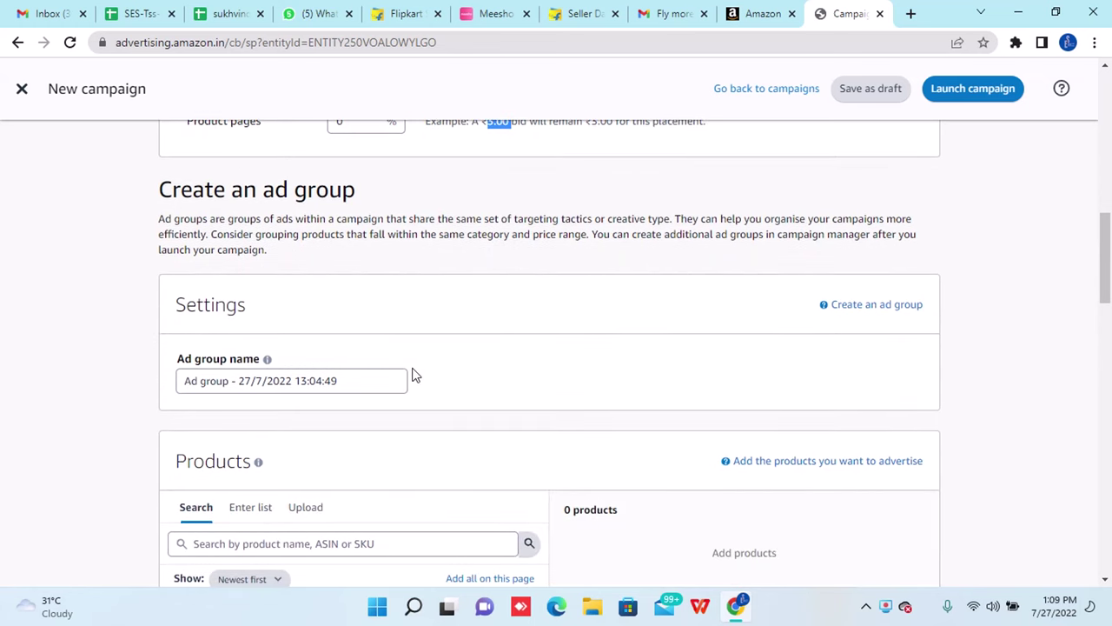
{"action": "scroll", "coordinate": [413, 374], "scroll_direction": "up", "scroll_amount": 4}
{"action": "scroll", "coordinate": [413, 374], "scroll_direction": "up", "scroll_amount": 3}
{"action": "scroll", "coordinate": [415, 374], "scroll_direction": "down", "scroll_amount": 8}
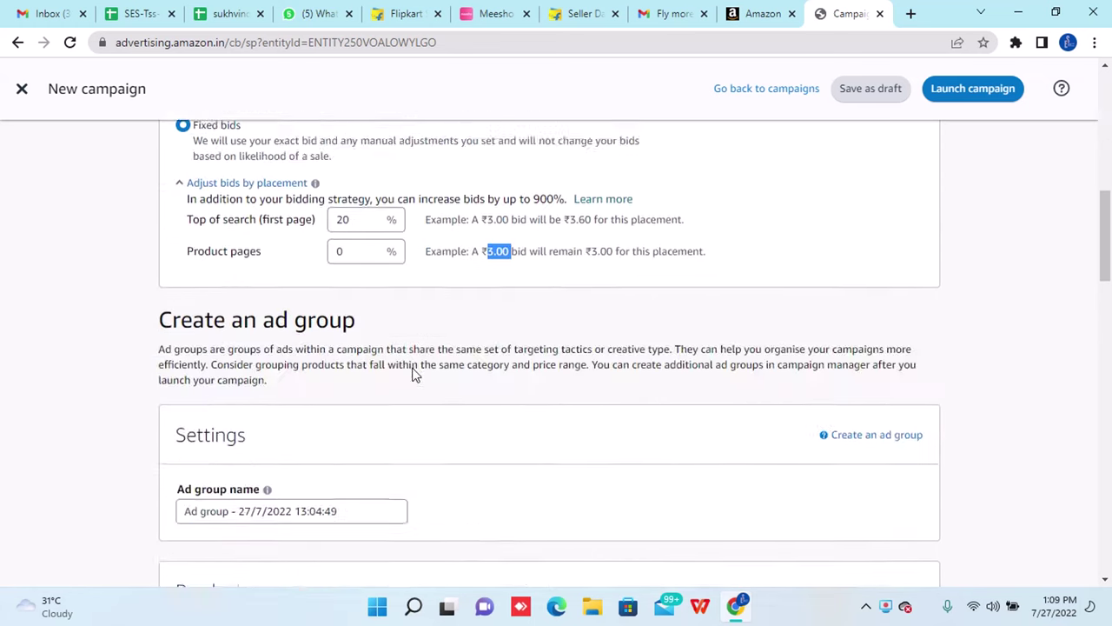
{"action": "scroll", "coordinate": [412, 372], "scroll_direction": "up", "scroll_amount": 1}
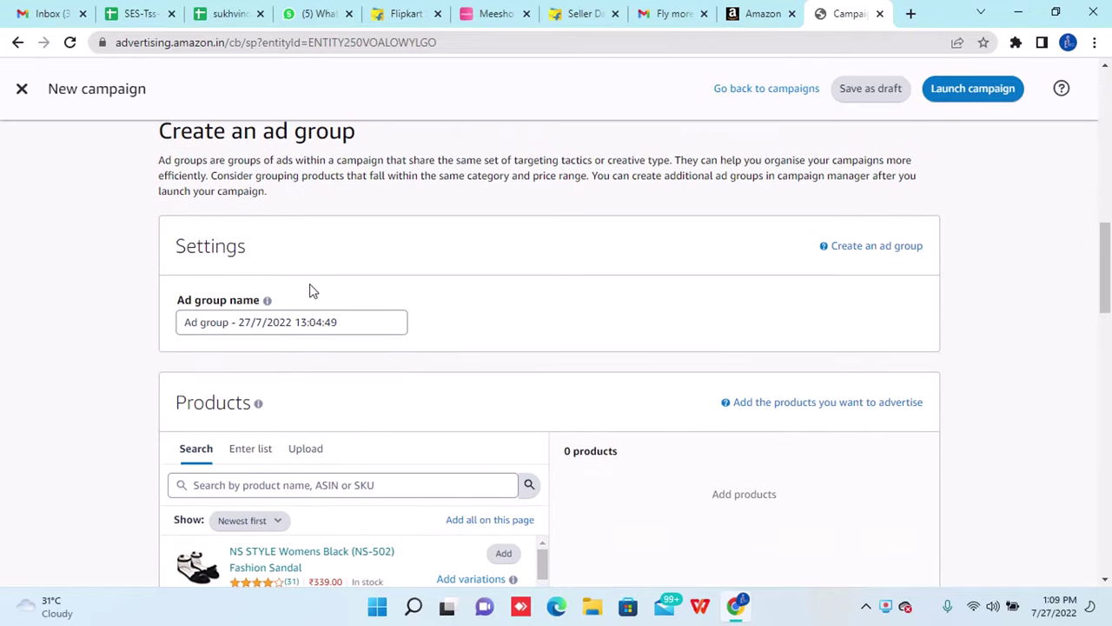
{"action": "scroll", "coordinate": [313, 292], "scroll_direction": "up", "scroll_amount": 7}
{"action": "scroll", "coordinate": [313, 292], "scroll_direction": "up", "scroll_amount": 1}
{"action": "scroll", "coordinate": [288, 196], "scroll_direction": "down", "scroll_amount": 9}
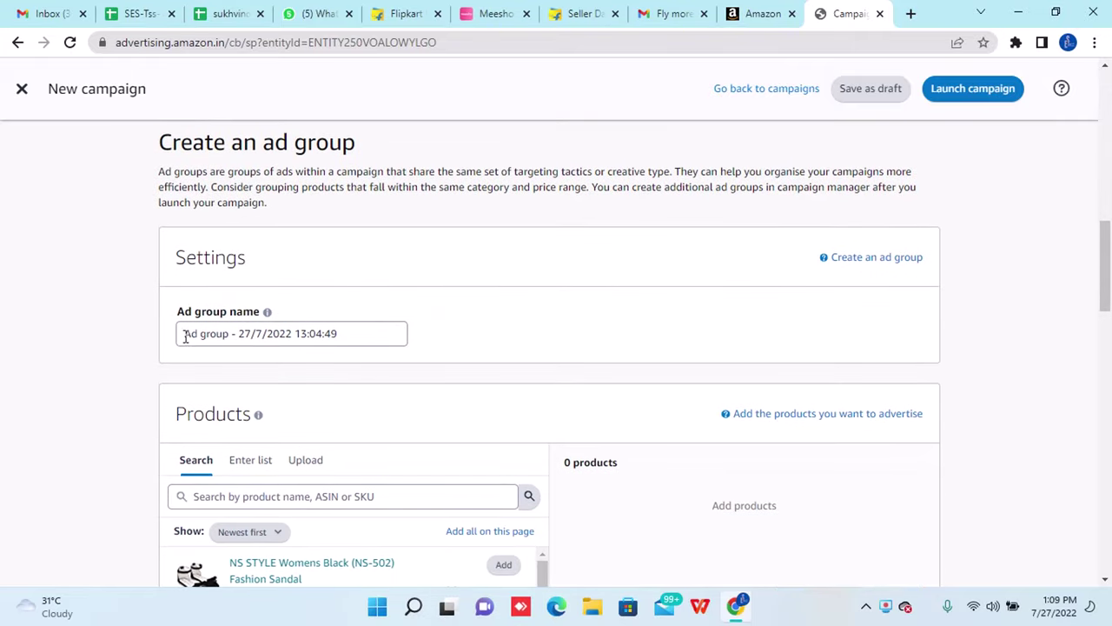
Rename the ad group to "women sandal - 27/7/2022 13:04:49".
{"action": "left_click", "coordinate": [231, 334]}
{"action": "key", "text": "BackSpace"}
{"action": "key", "text": "BackSpace"}
{"action": "key", "text": "BackSpace"}
{"action": "key", "text": "BackSpace"}
{"action": "key", "text": "BackSpace"}
{"action": "key", "text": "BackSpace"}
{"action": "key", "text": "BackSpace"}
{"action": "key", "text": "BackSpace"}
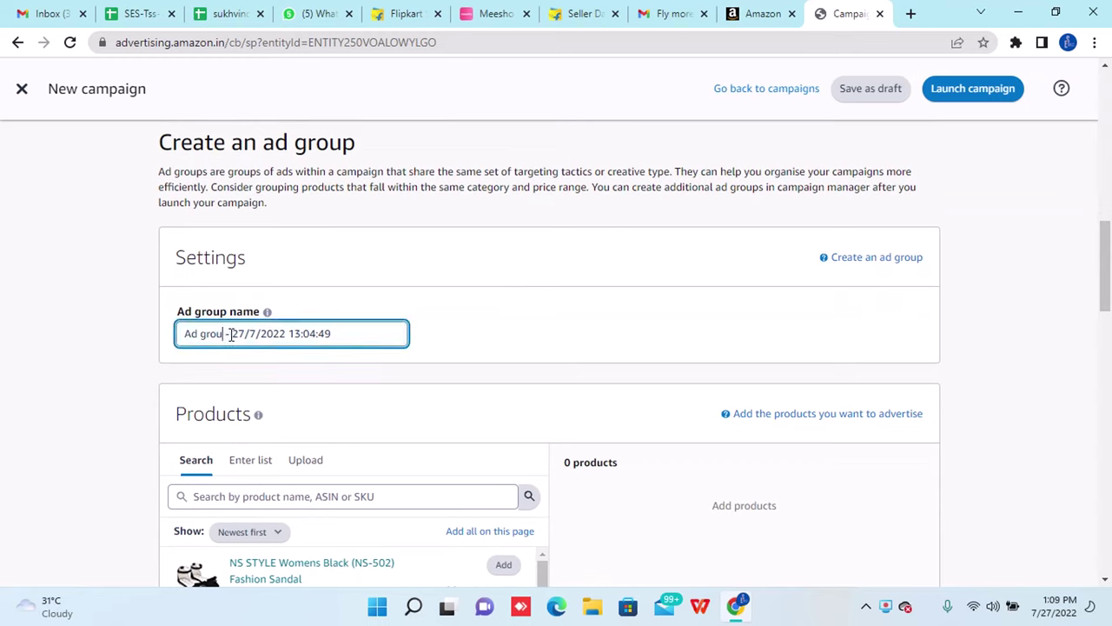
{"action": "type", "text": "wom"}
{"action": "type", "text": "en sanda"}
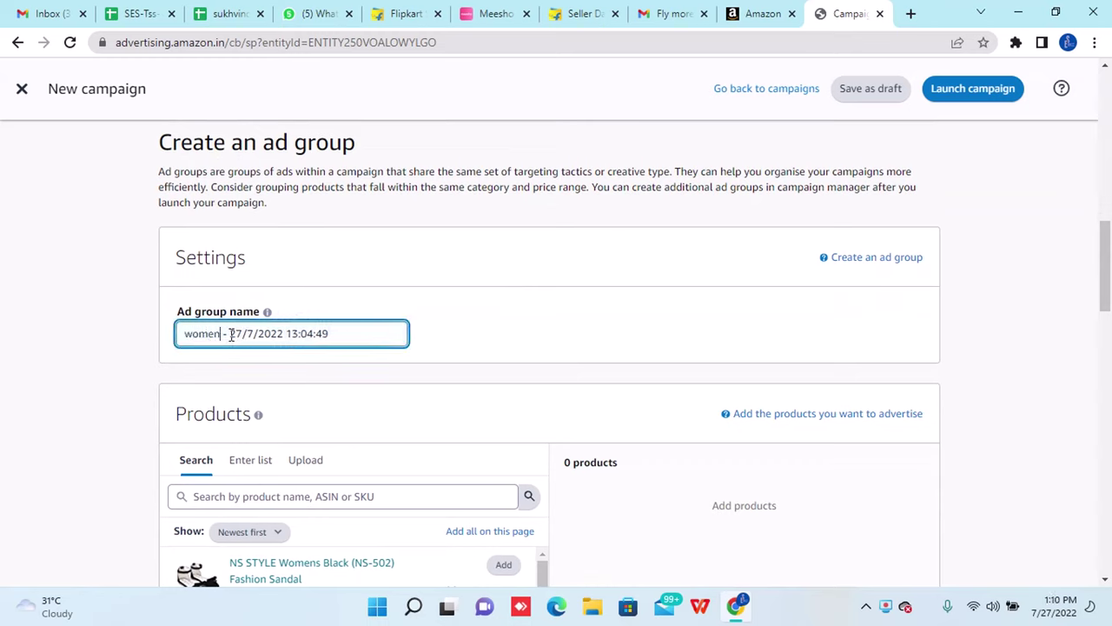
{"action": "type", "text": "l"}
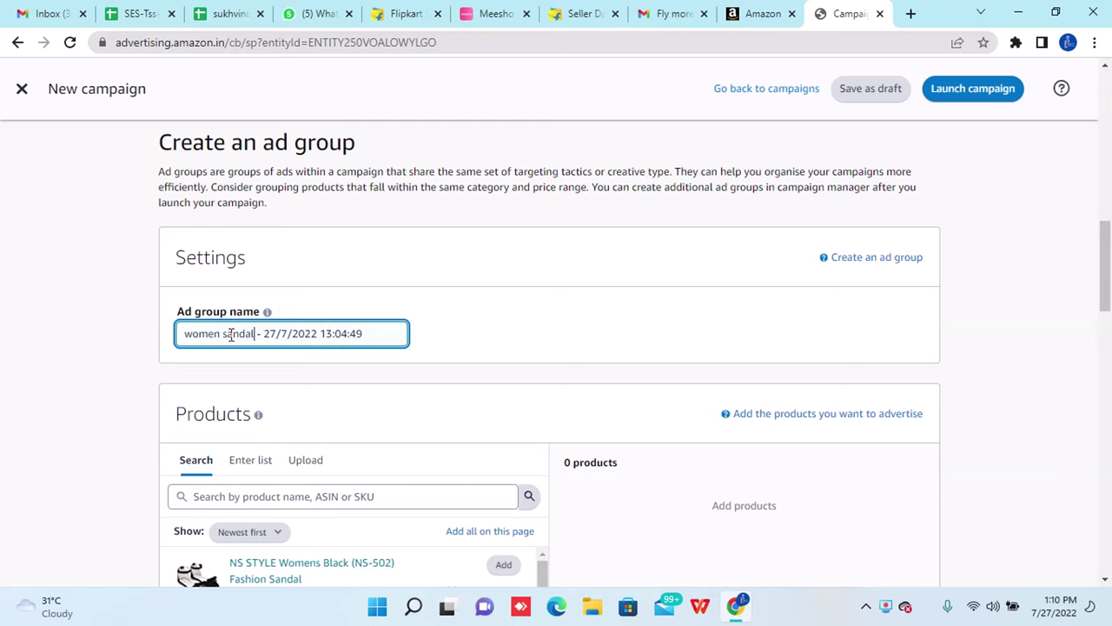
{"action": "left_click", "coordinate": [491, 345]}
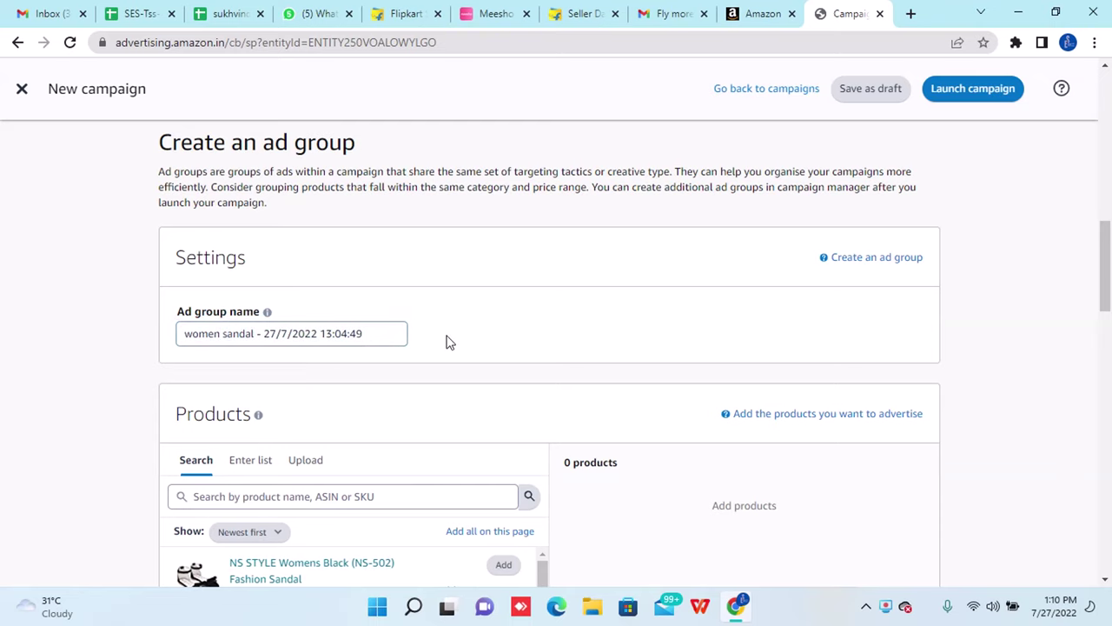
Look through the Products section's search option and its list of products available to advertise.
{"action": "scroll", "coordinate": [446, 342], "scroll_direction": "down", "scroll_amount": 3}
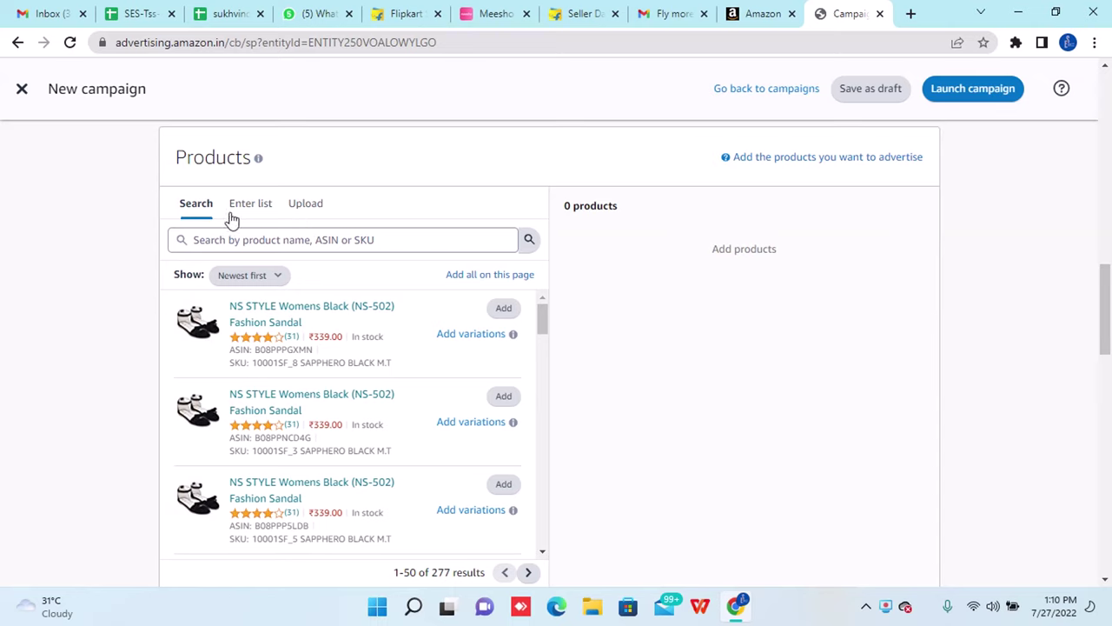
{"action": "left_click", "coordinate": [250, 240]}
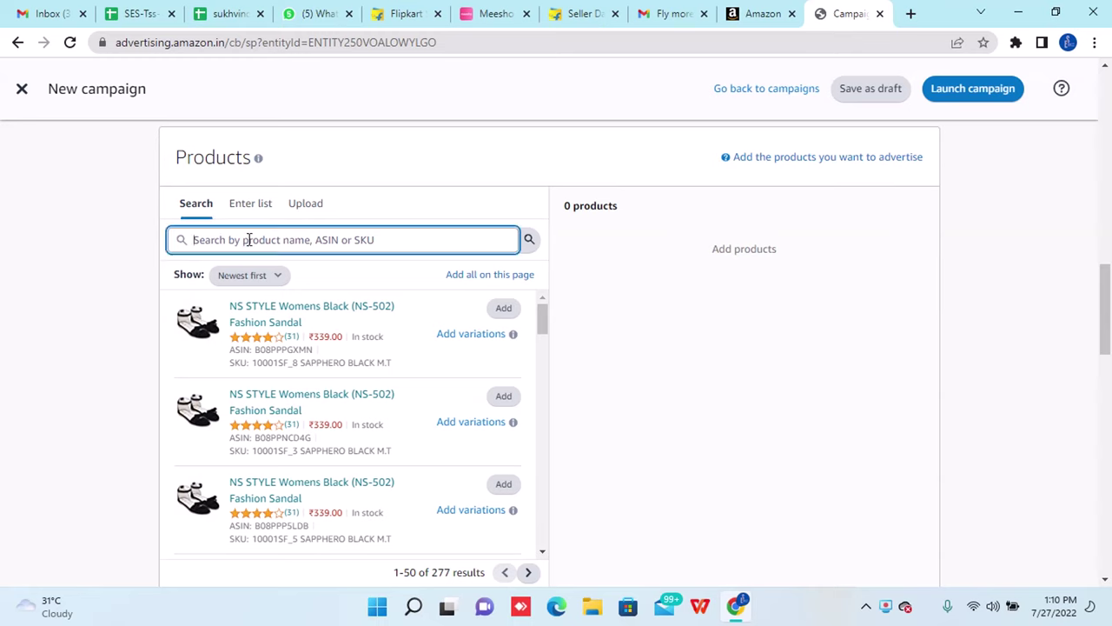
{"action": "left_click", "coordinate": [425, 188]}
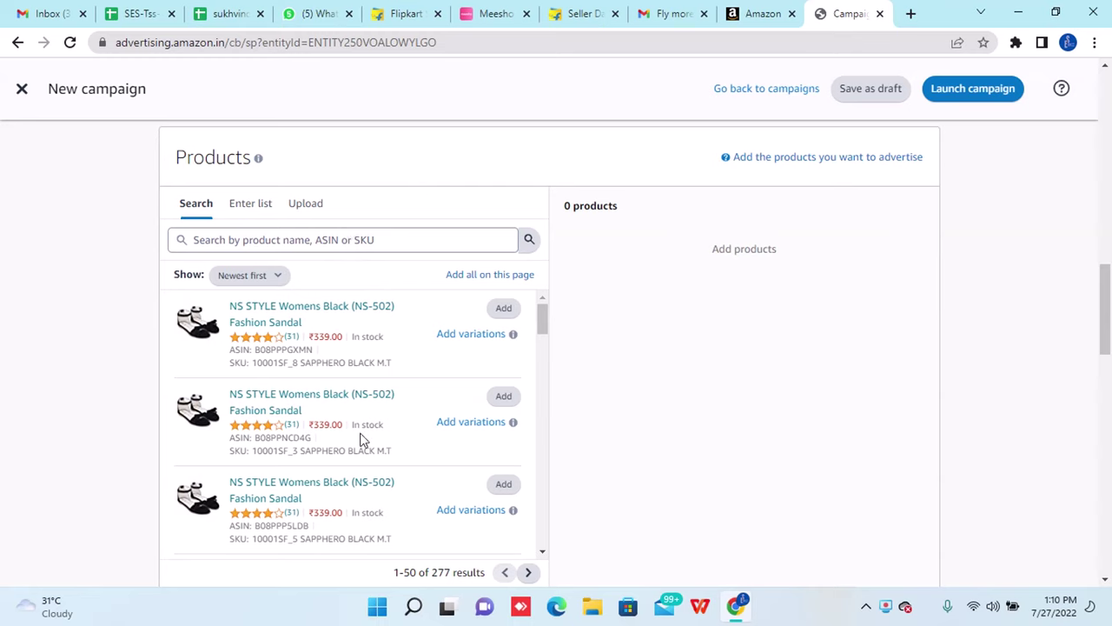
{"action": "scroll", "coordinate": [362, 440], "scroll_direction": "down", "scroll_amount": 3}
{"action": "scroll", "coordinate": [364, 440], "scroll_direction": "down", "scroll_amount": 2}
{"action": "scroll", "coordinate": [362, 440], "scroll_direction": "up", "scroll_amount": 6}
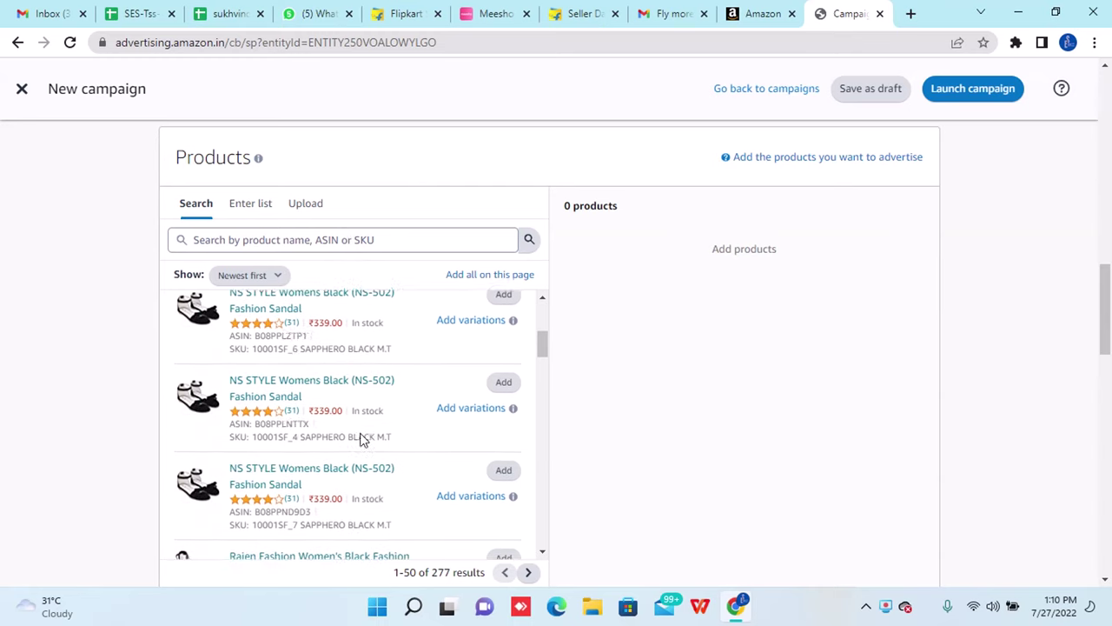
Show the Suggested products in the product list and look through them.
{"action": "left_click", "coordinate": [278, 275]}
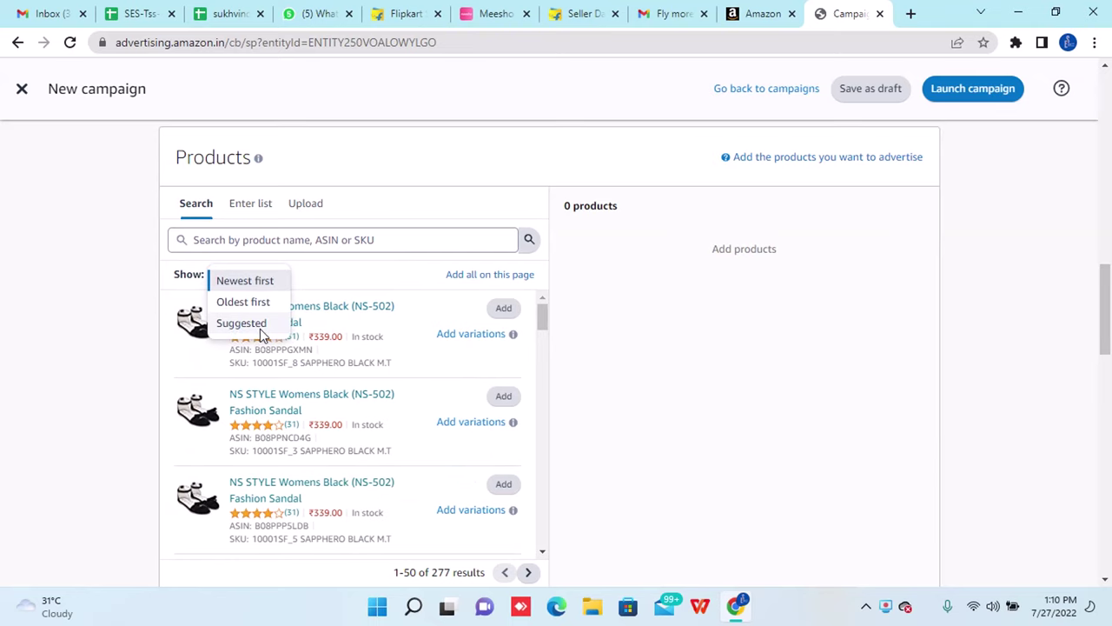
{"action": "left_click", "coordinate": [260, 326]}
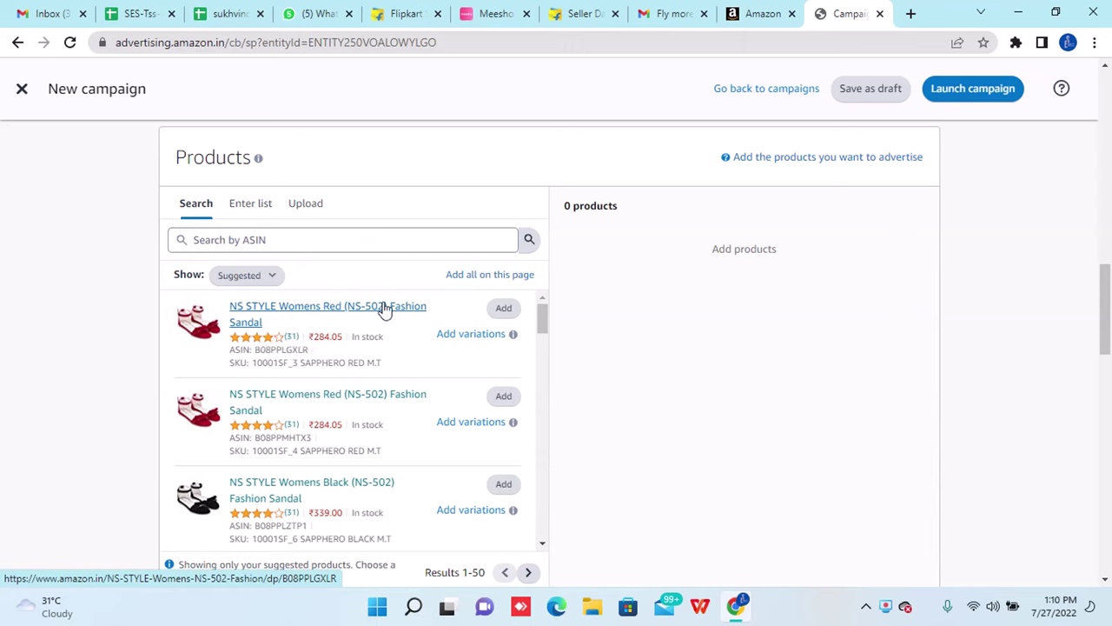
{"action": "scroll", "coordinate": [305, 522], "scroll_direction": "down", "scroll_amount": 5}
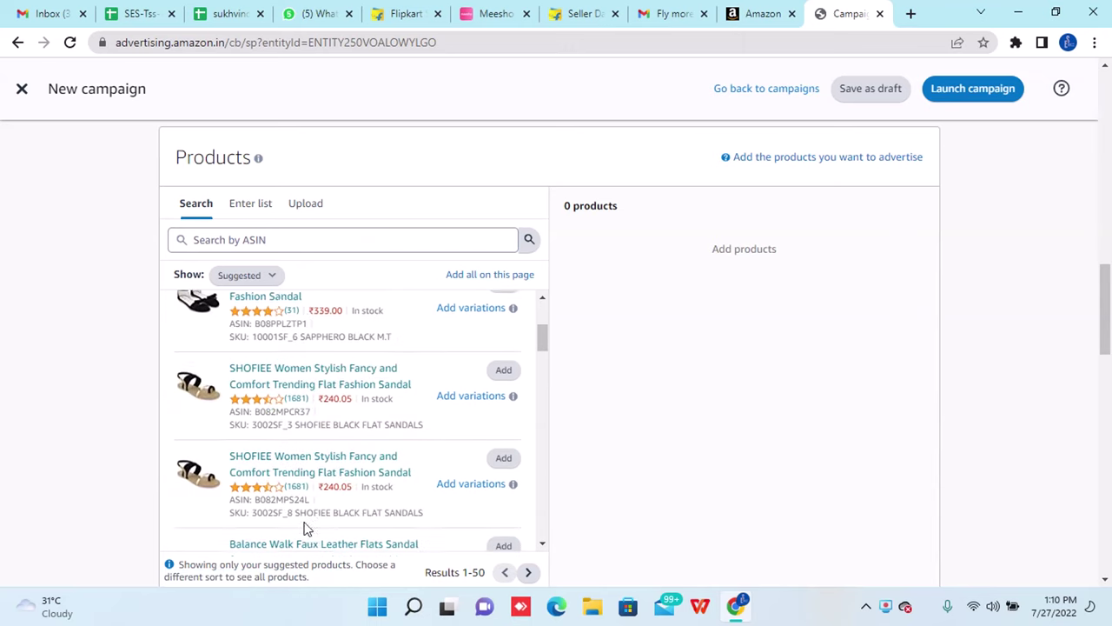
{"action": "scroll", "coordinate": [303, 527], "scroll_direction": "up", "scroll_amount": 5}
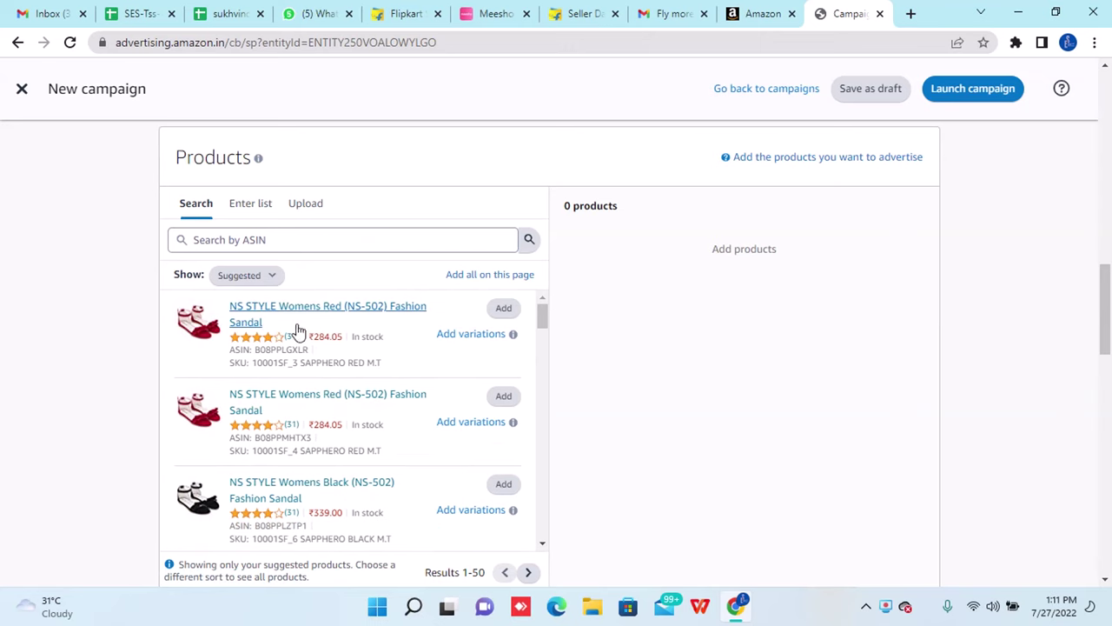
Compare the newest-first order of the product list with the Suggested one, ending on Suggested.
{"action": "left_click", "coordinate": [271, 283]}
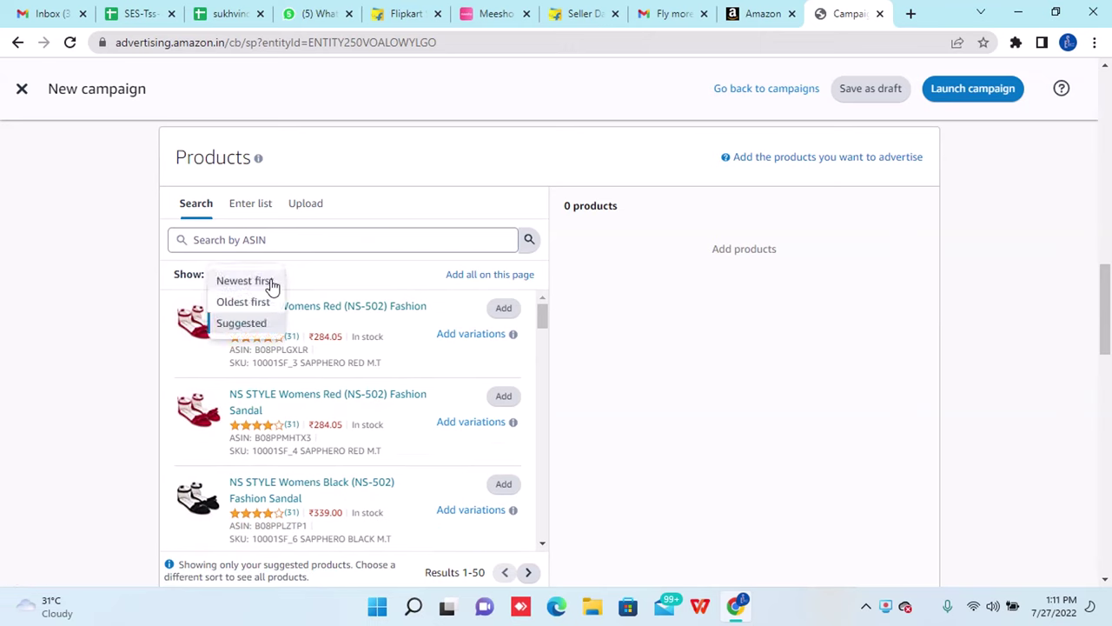
{"action": "left_click", "coordinate": [247, 282]}
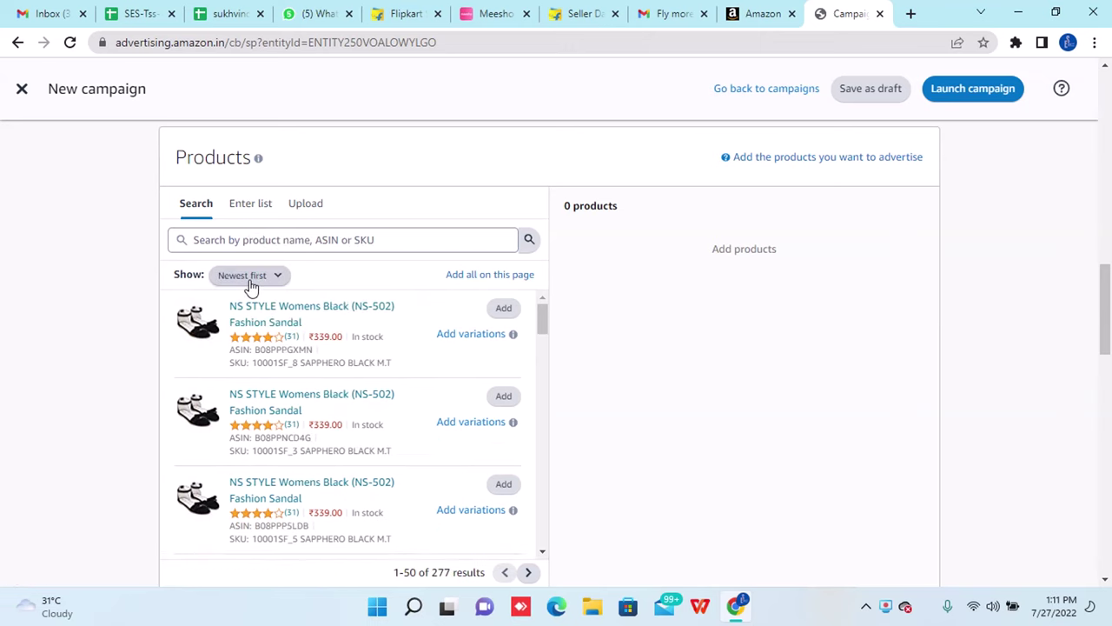
{"action": "left_click", "coordinate": [276, 277]}
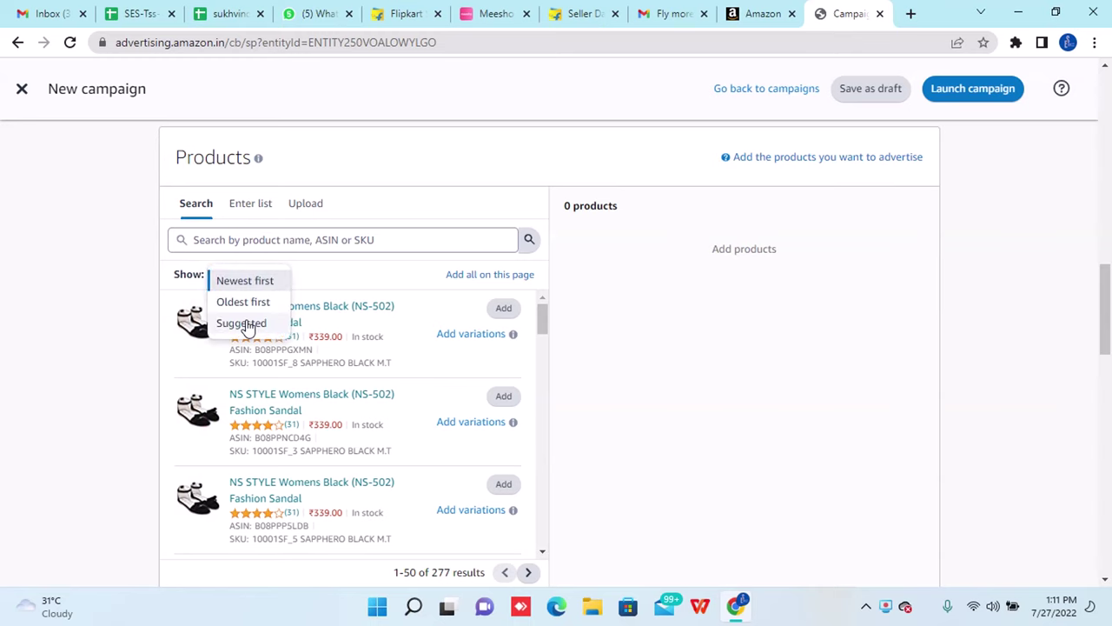
{"action": "left_click", "coordinate": [248, 324]}
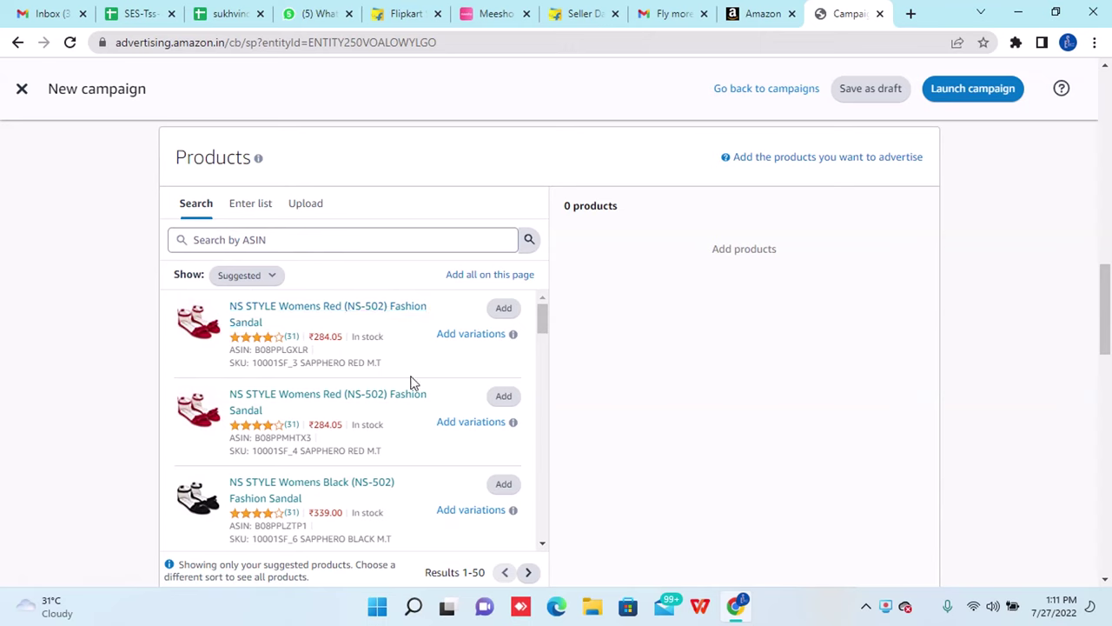
Add the NS STYLE red sandal (SKU 10001SF_3) and the SHOFIEE black flat sandal (SKU 3002SF_3) as the only advertised products.
{"action": "left_click", "coordinate": [503, 312]}
{"action": "left_click", "coordinate": [503, 395]}
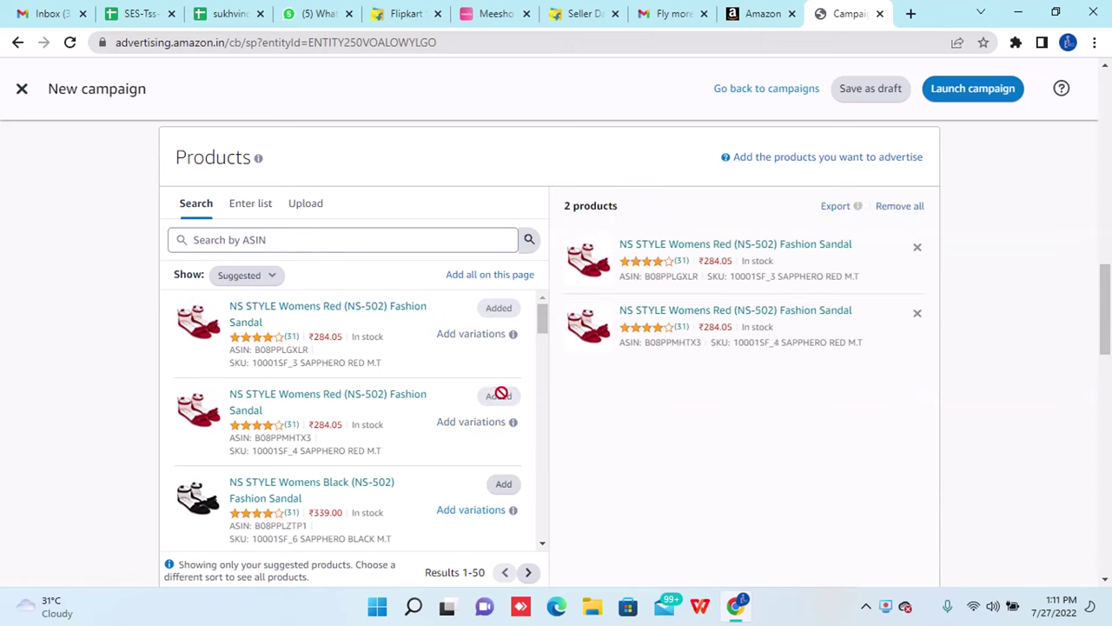
{"action": "left_click", "coordinate": [917, 315]}
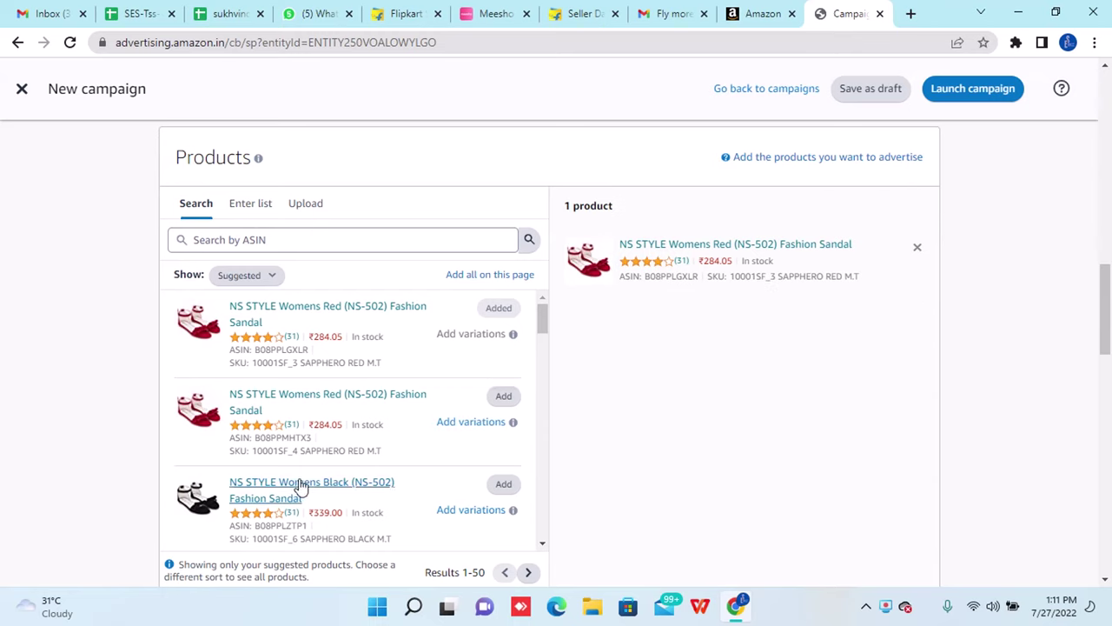
{"action": "scroll", "coordinate": [300, 484], "scroll_direction": "down", "scroll_amount": 2}
{"action": "scroll", "coordinate": [300, 484], "scroll_direction": "down", "scroll_amount": 1}
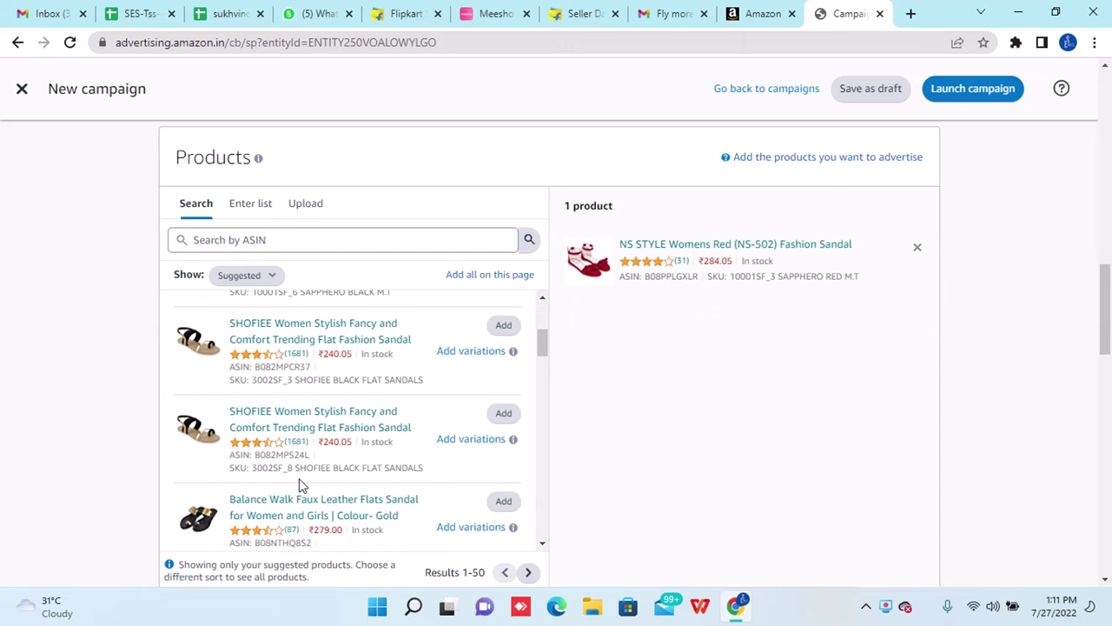
{"action": "left_click", "coordinate": [504, 337]}
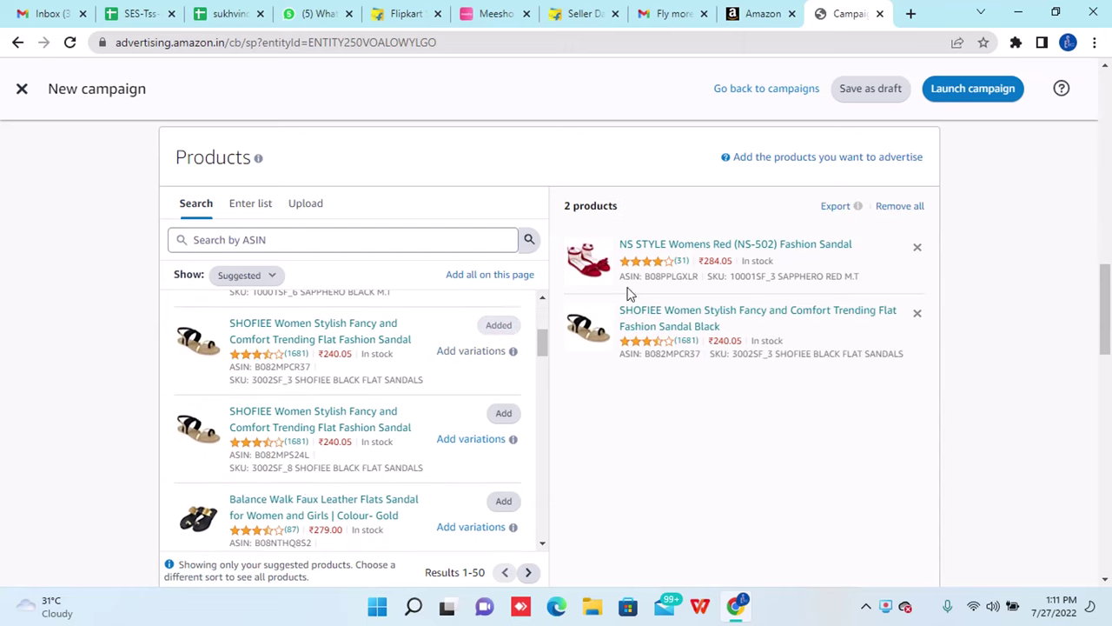
Look over the suggested products and the Enter list and Upload options for adding products, returning to the product search.
{"action": "scroll", "coordinate": [440, 415], "scroll_direction": "up", "scroll_amount": 3}
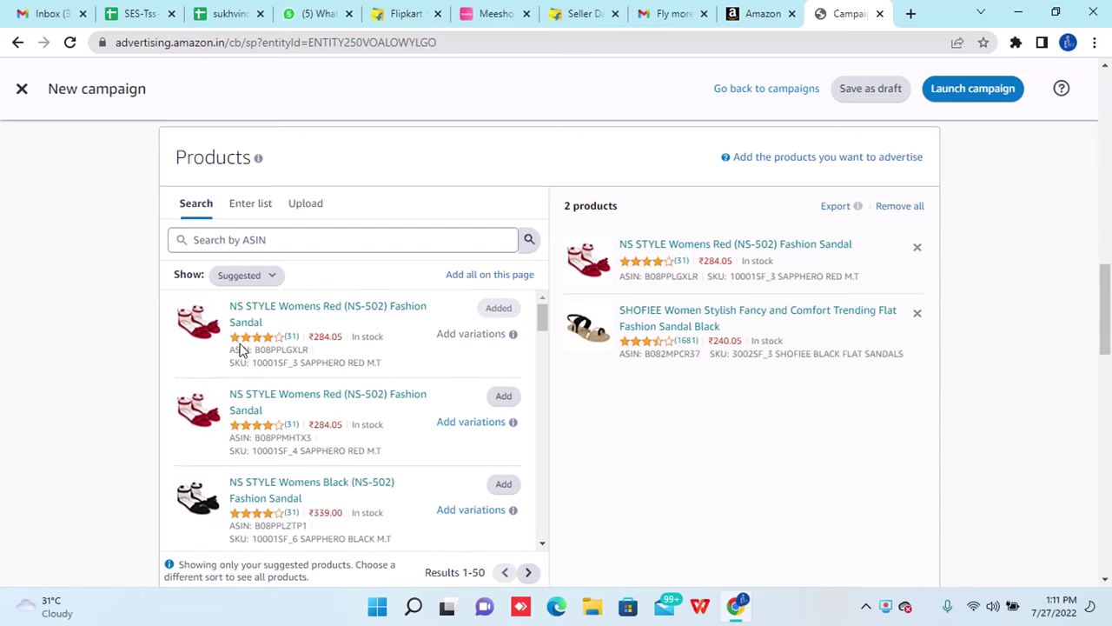
{"action": "scroll", "coordinate": [232, 511], "scroll_direction": "down", "scroll_amount": 1}
{"action": "scroll", "coordinate": [232, 513], "scroll_direction": "up", "scroll_amount": 1}
{"action": "scroll", "coordinate": [306, 473], "scroll_direction": "down", "scroll_amount": 1}
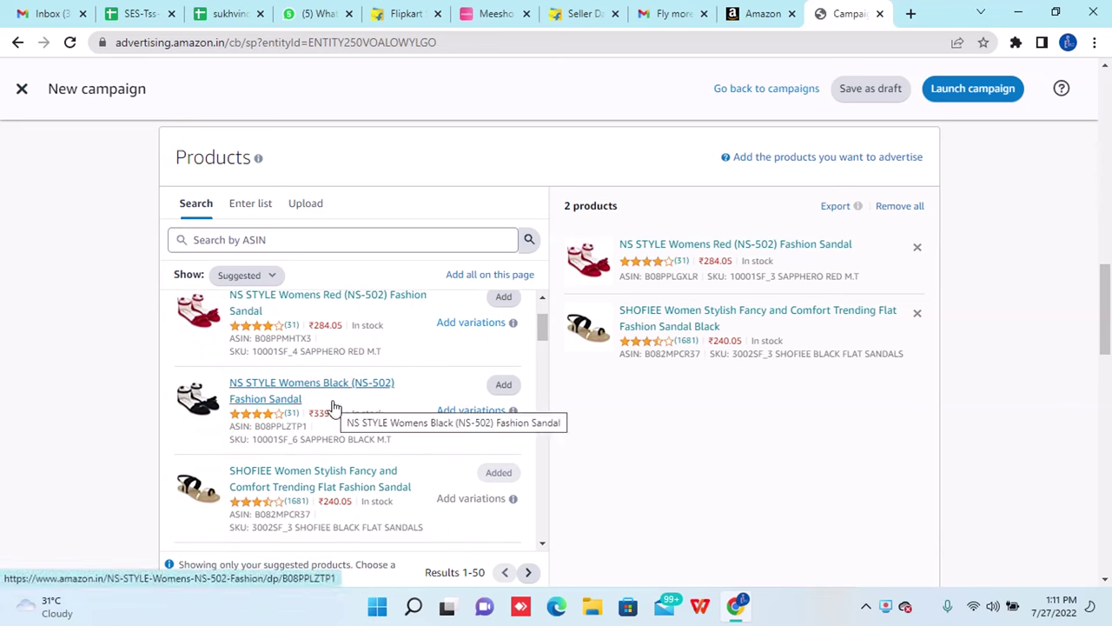
{"action": "scroll", "coordinate": [334, 407], "scroll_direction": "up", "scroll_amount": 1}
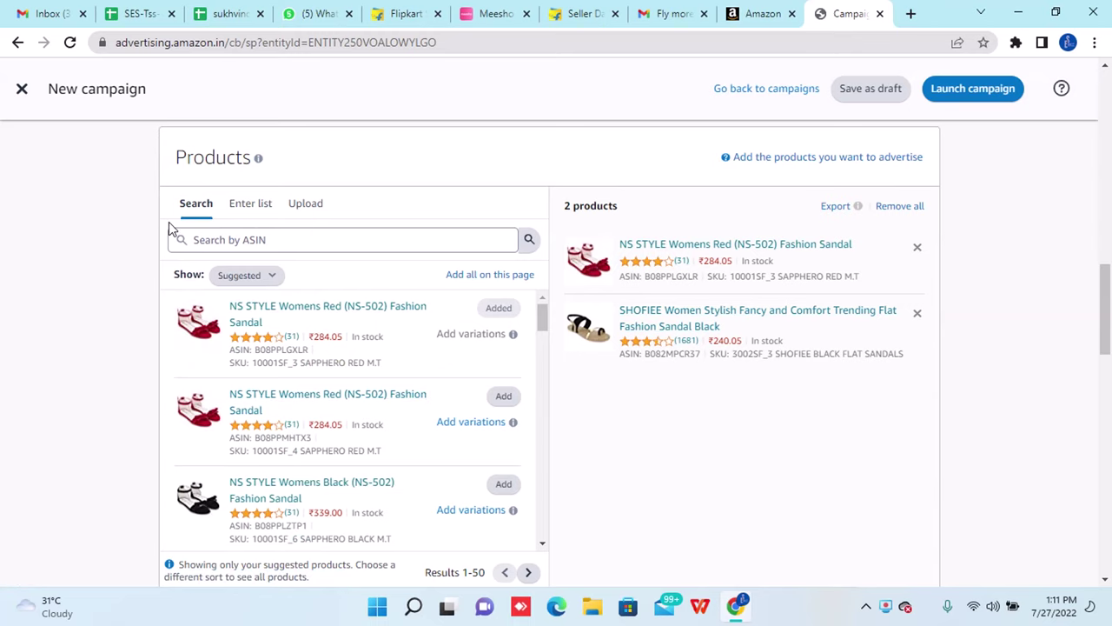
{"action": "left_click", "coordinate": [246, 210]}
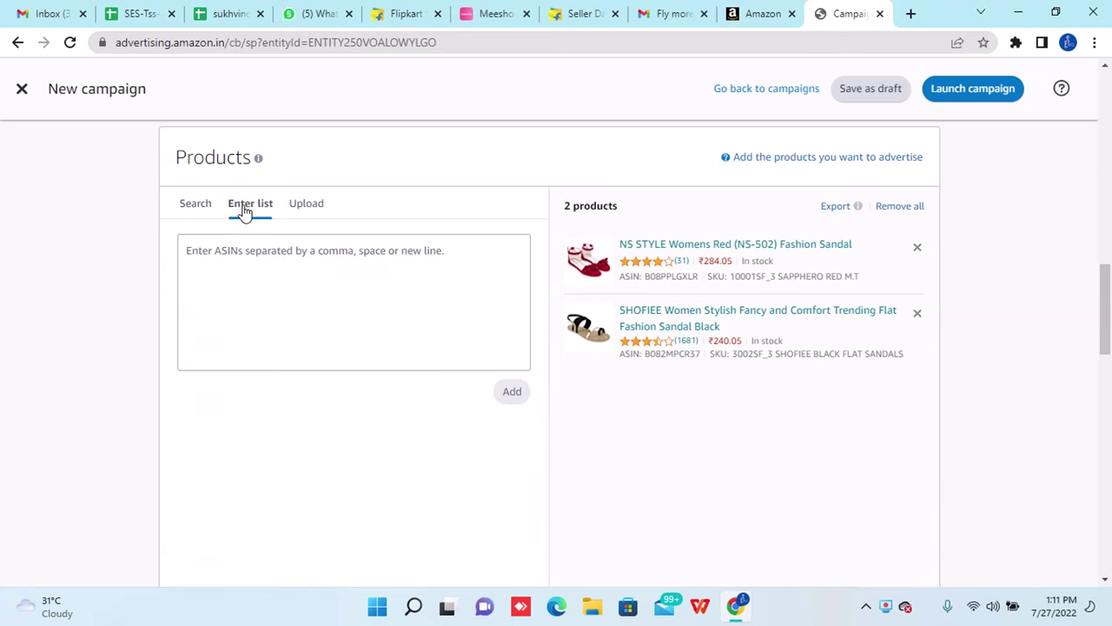
{"action": "left_click", "coordinate": [208, 259]}
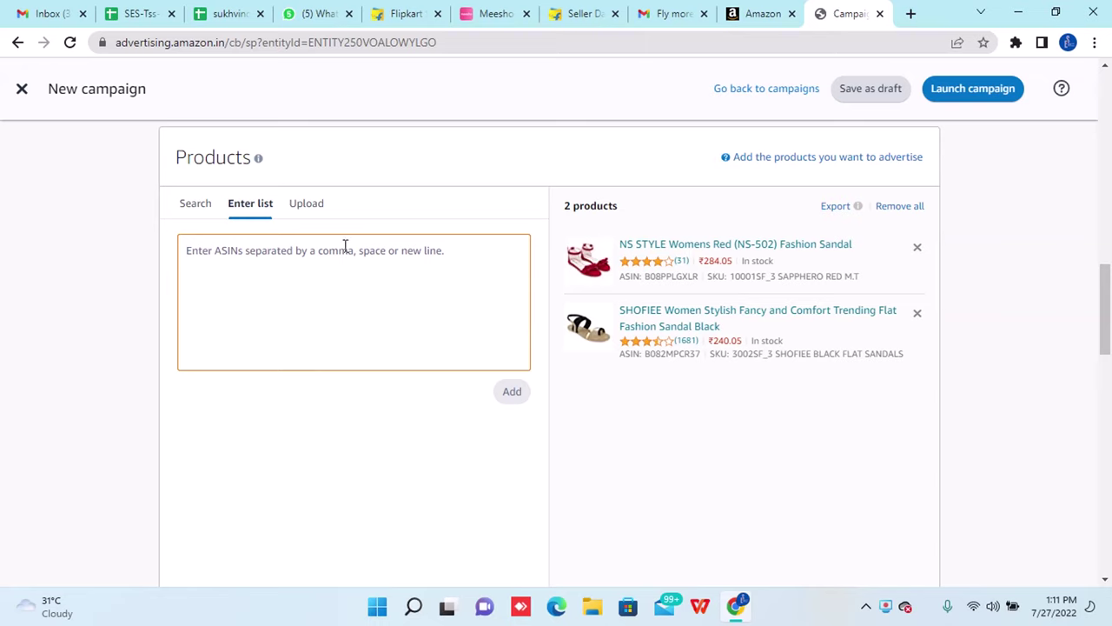
{"action": "left_click", "coordinate": [304, 203]}
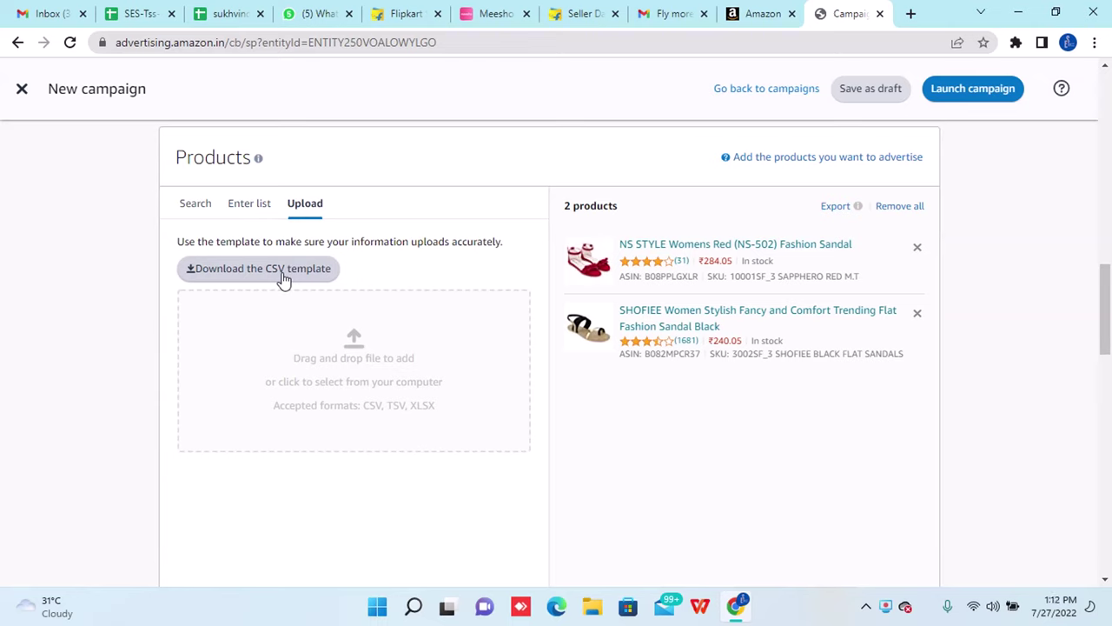
{"action": "left_click", "coordinate": [200, 210]}
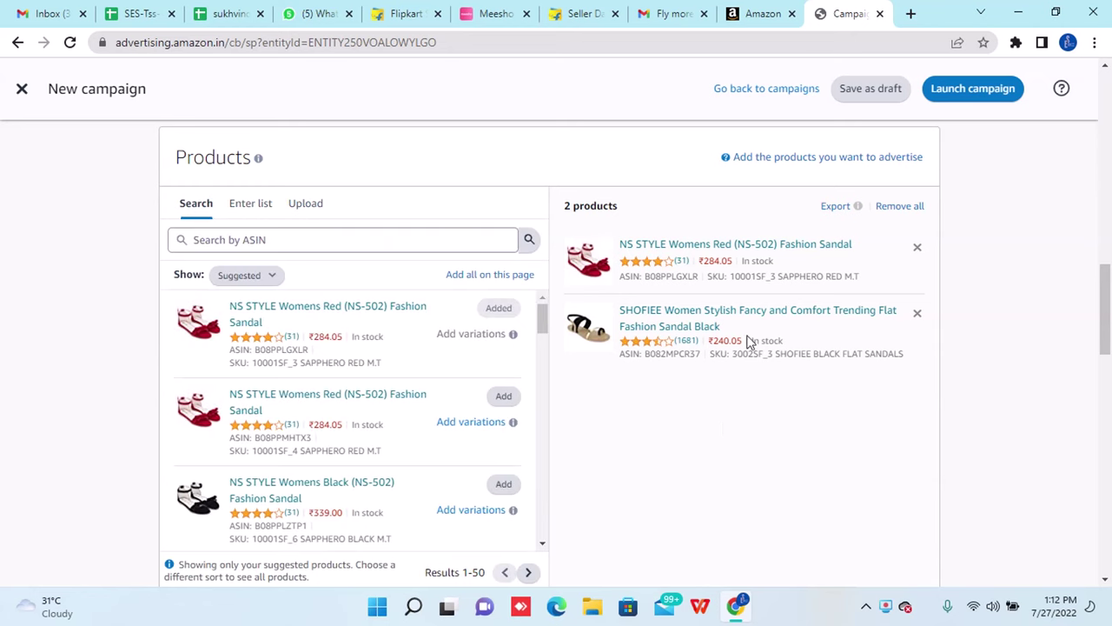
Examine the Manual Targeting section, its explanation and its two targeting types.
{"action": "scroll", "coordinate": [663, 449], "scroll_direction": "down", "scroll_amount": 1}
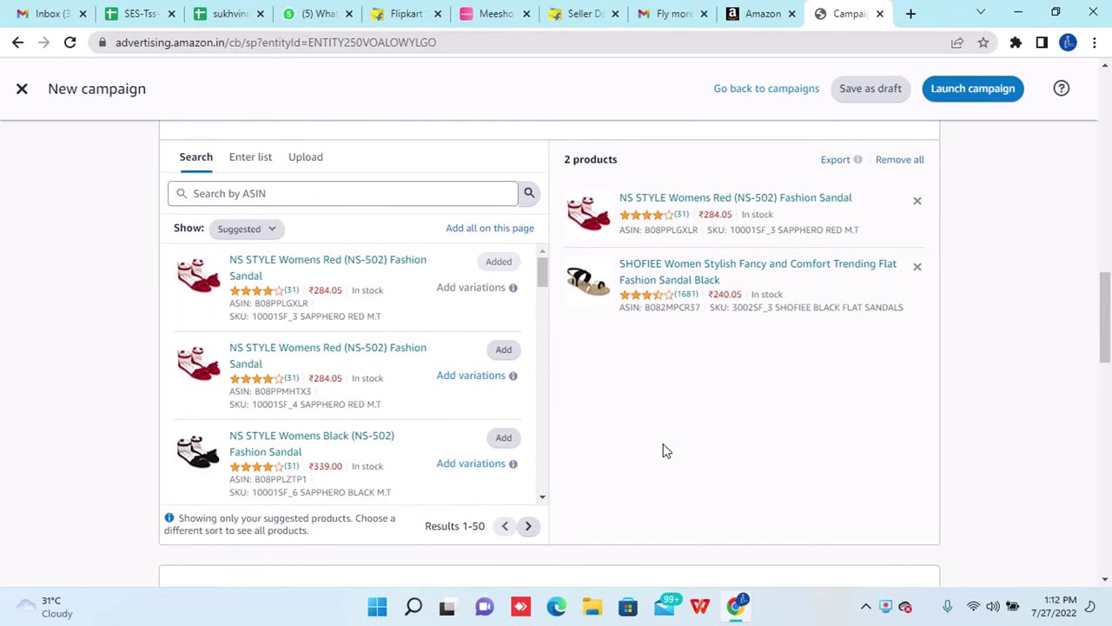
{"action": "scroll", "coordinate": [663, 450], "scroll_direction": "down", "scroll_amount": 2}
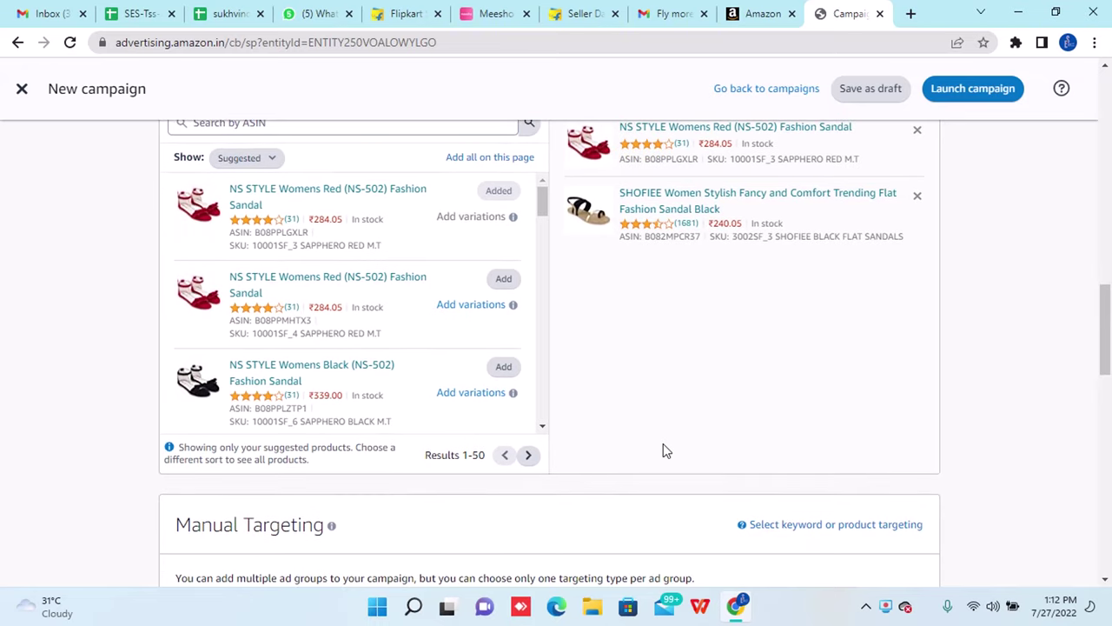
{"action": "scroll", "coordinate": [664, 449], "scroll_direction": "up", "scroll_amount": 1}
{"action": "scroll", "coordinate": [663, 450], "scroll_direction": "down", "scroll_amount": 2}
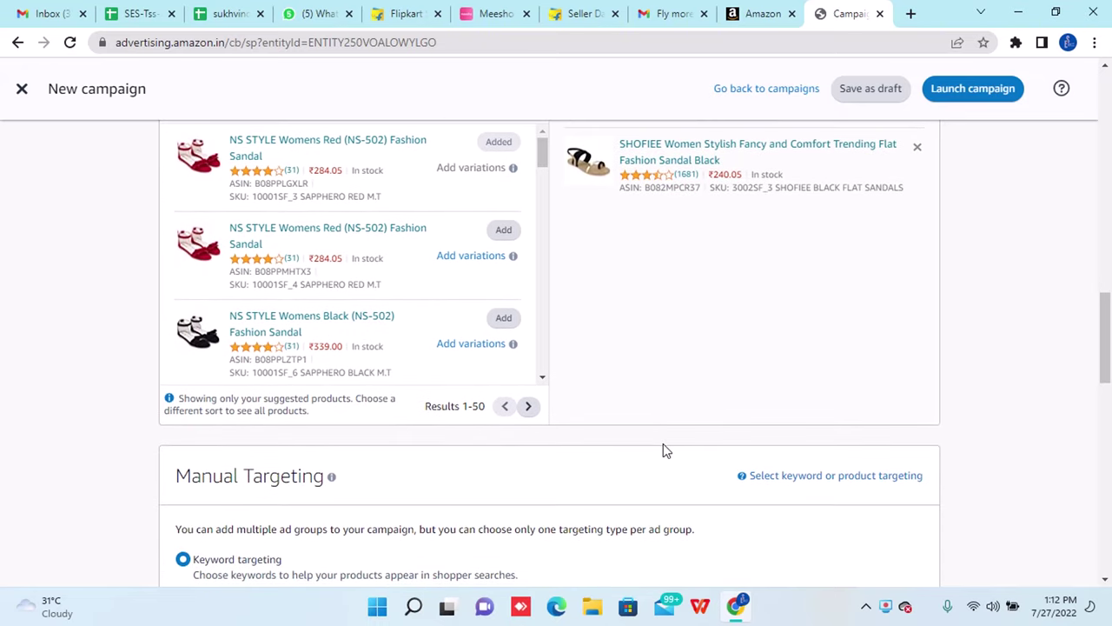
{"action": "scroll", "coordinate": [663, 450], "scroll_direction": "up", "scroll_amount": 1}
{"action": "scroll", "coordinate": [663, 449], "scroll_direction": "down", "scroll_amount": 4}
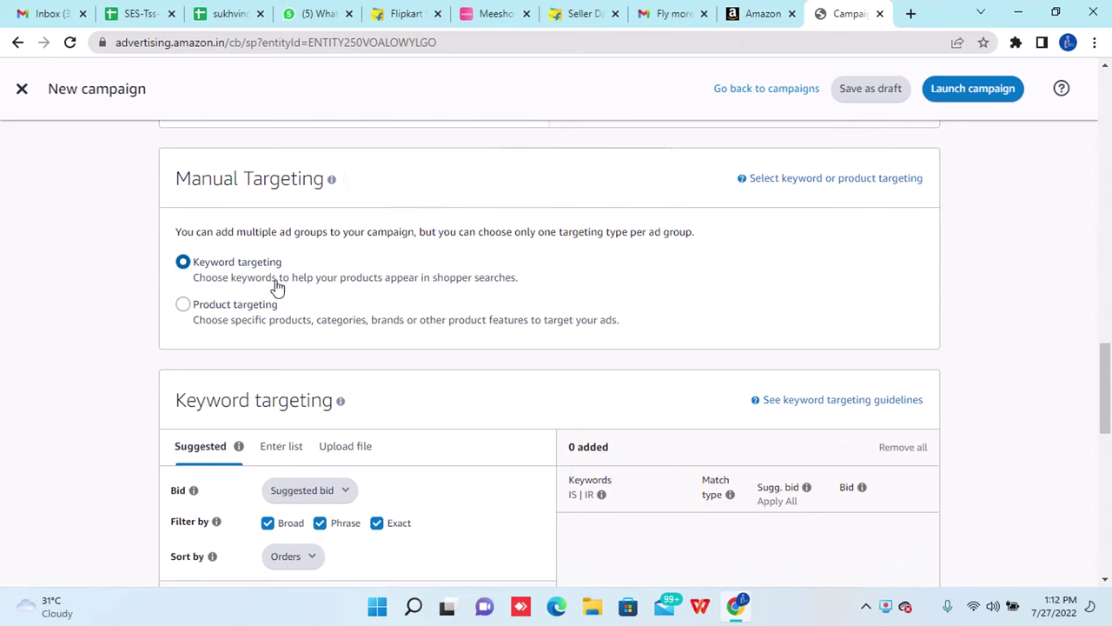
{"action": "mouse_move", "coordinate": [333, 186]}
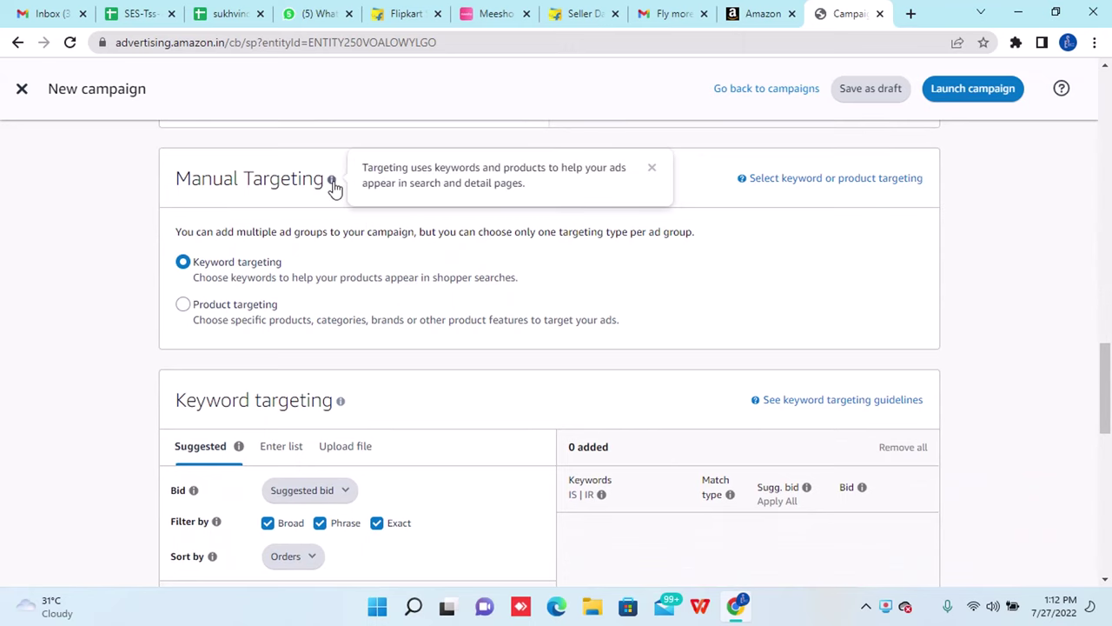
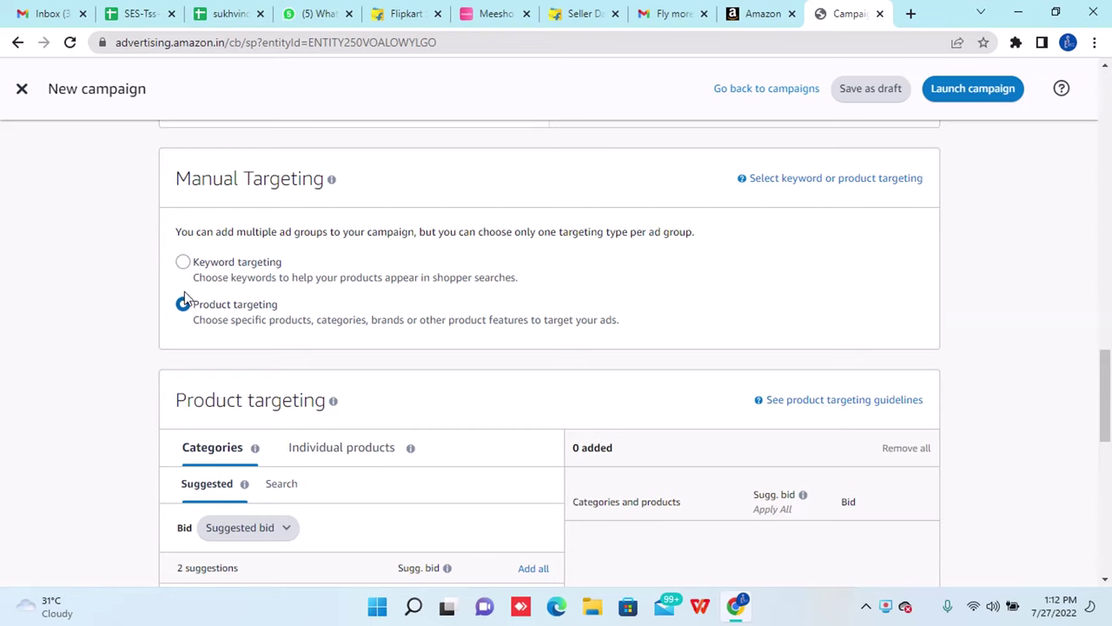
Switch the ad group from keyword to product targeting and look over the suggested categories.
{"action": "left_click", "coordinate": [182, 263]}
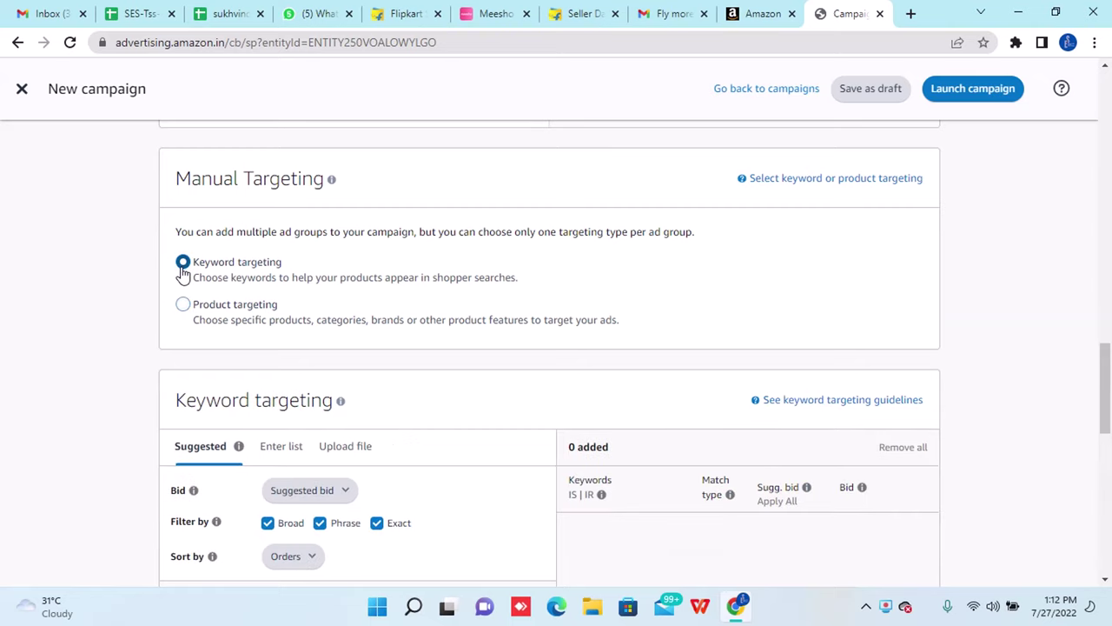
{"action": "left_click", "coordinate": [184, 305]}
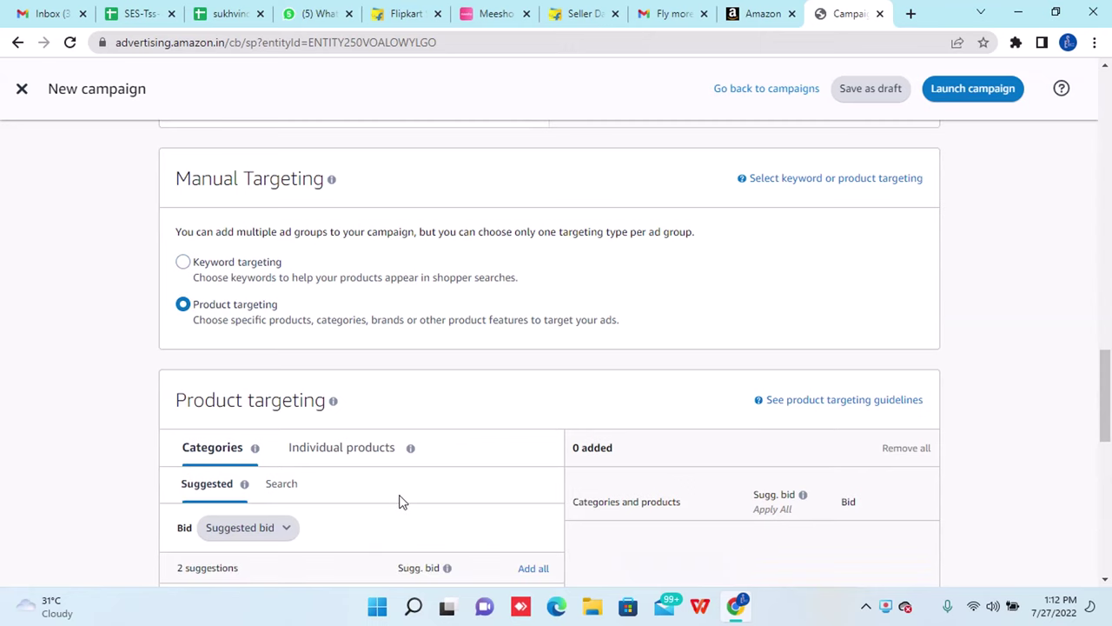
{"action": "scroll", "coordinate": [451, 470], "scroll_direction": "down", "scroll_amount": 2}
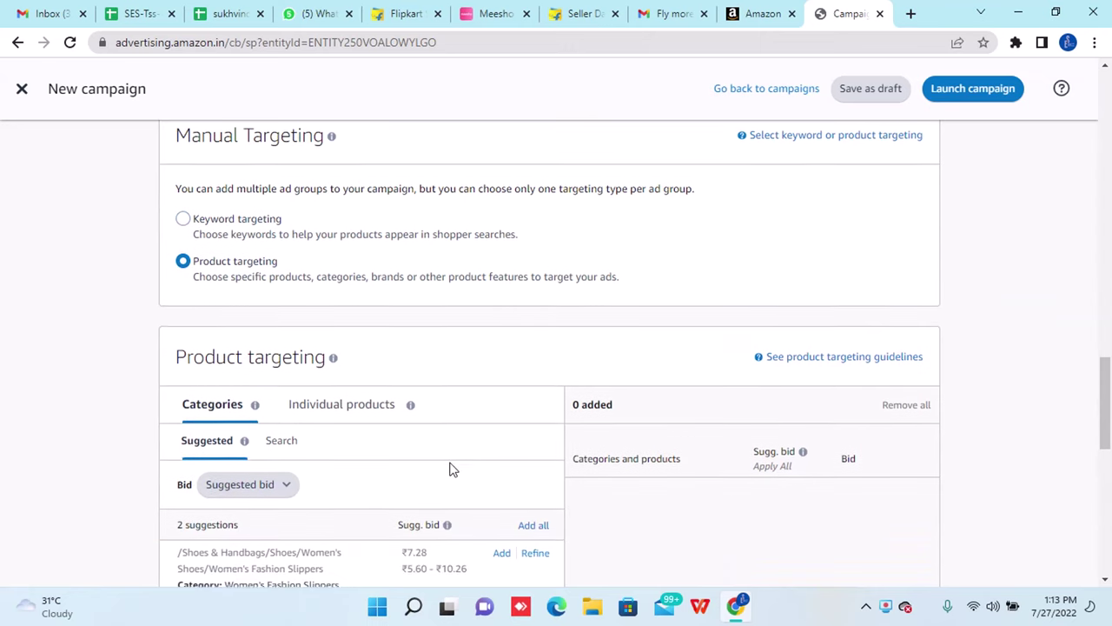
{"action": "scroll", "coordinate": [451, 470], "scroll_direction": "down", "scroll_amount": 1}
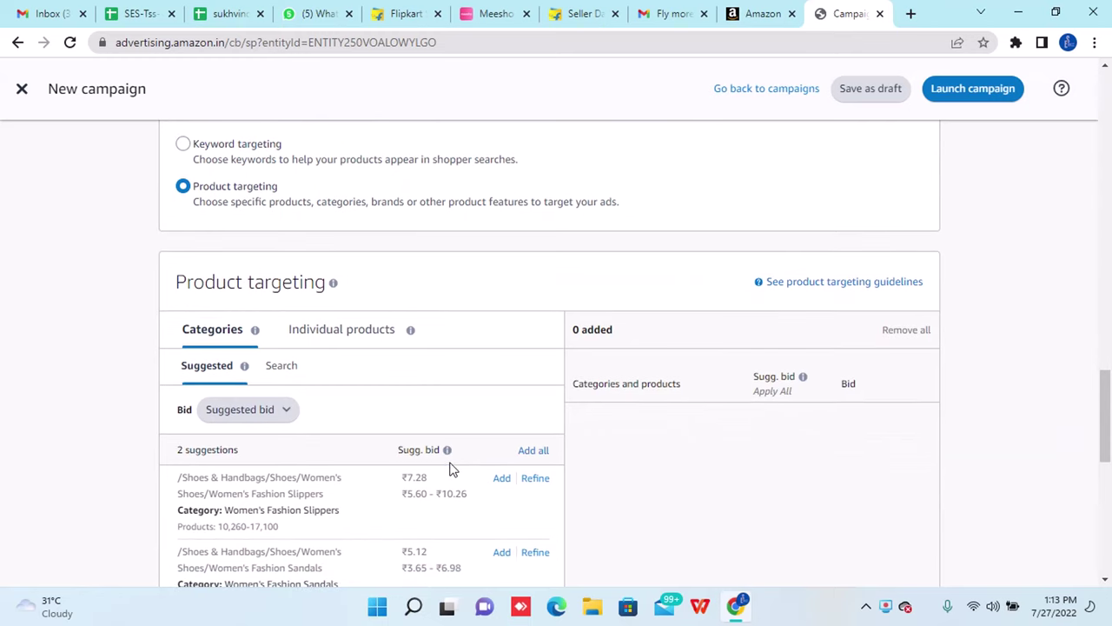
{"action": "scroll", "coordinate": [451, 470], "scroll_direction": "up", "scroll_amount": 2}
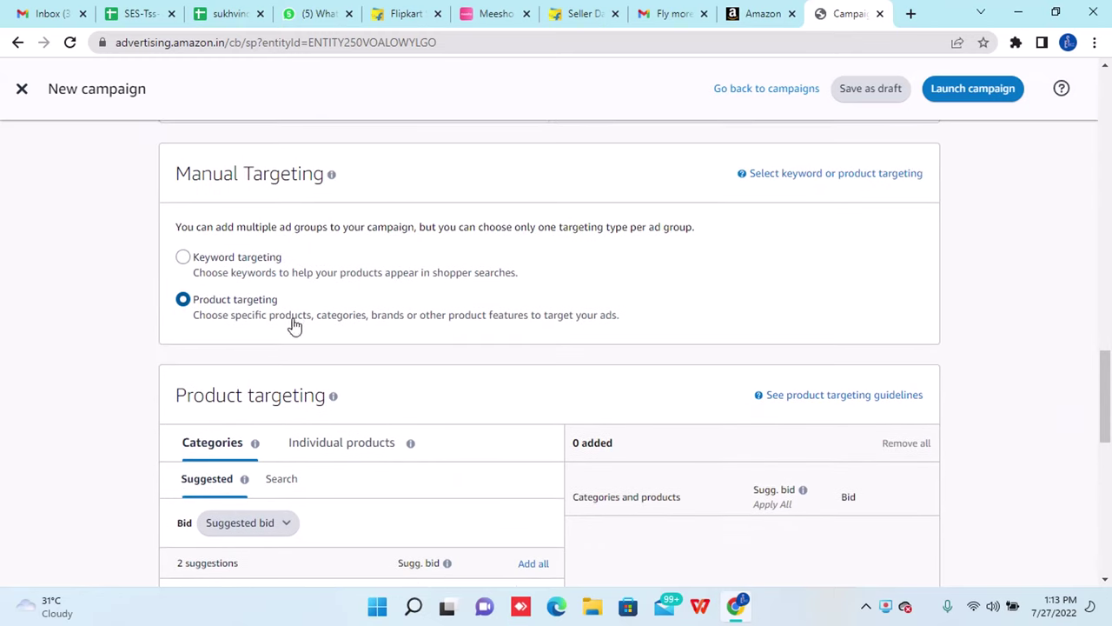
{"action": "scroll", "coordinate": [385, 447], "scroll_direction": "down", "scroll_amount": 2}
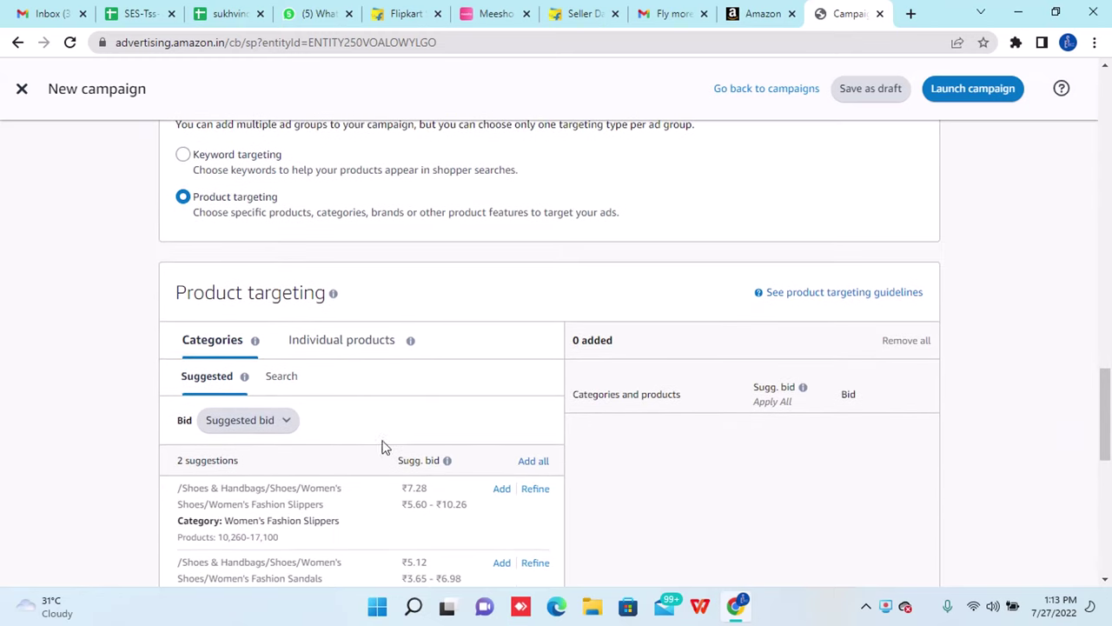
Explore the product targeting options for individual products and categories, including the search in each.
{"action": "left_click", "coordinate": [353, 349]}
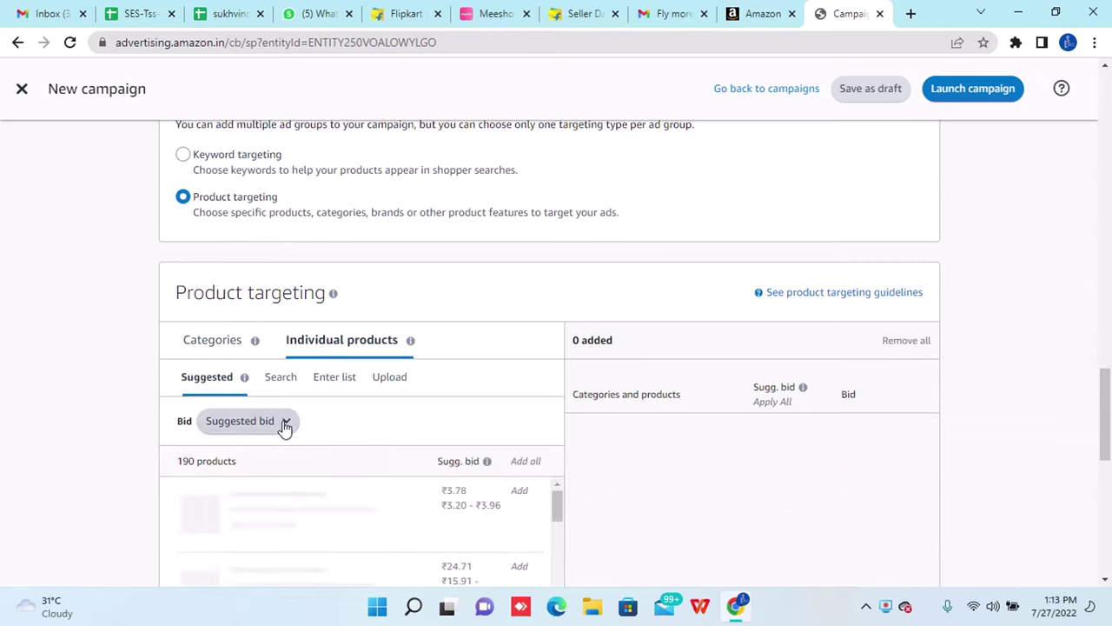
{"action": "left_click", "coordinate": [279, 382]}
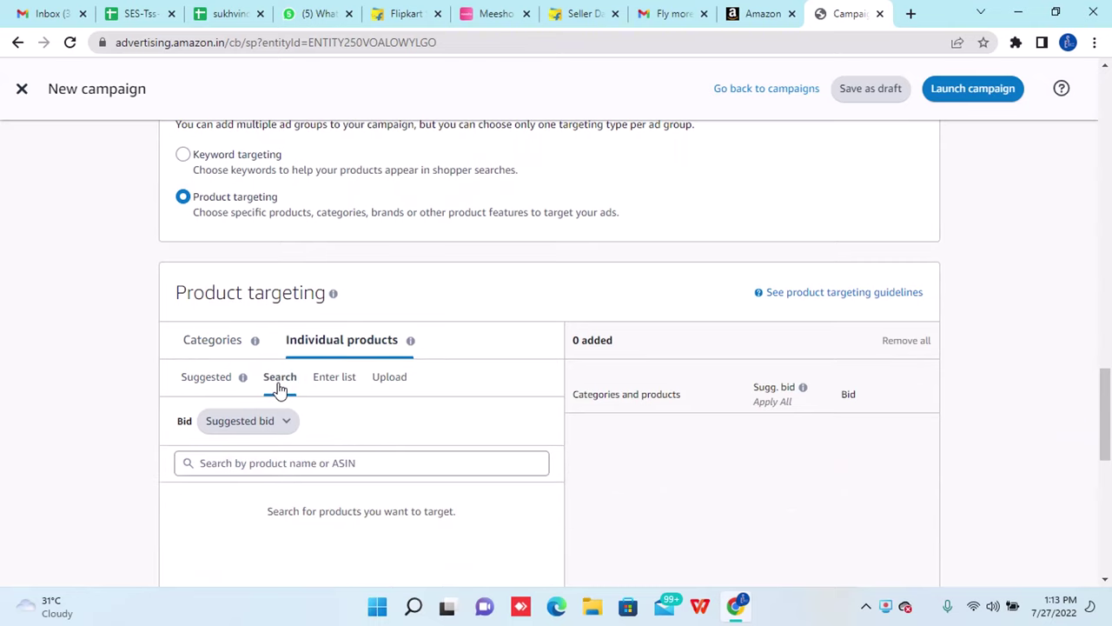
{"action": "left_click", "coordinate": [299, 465]}
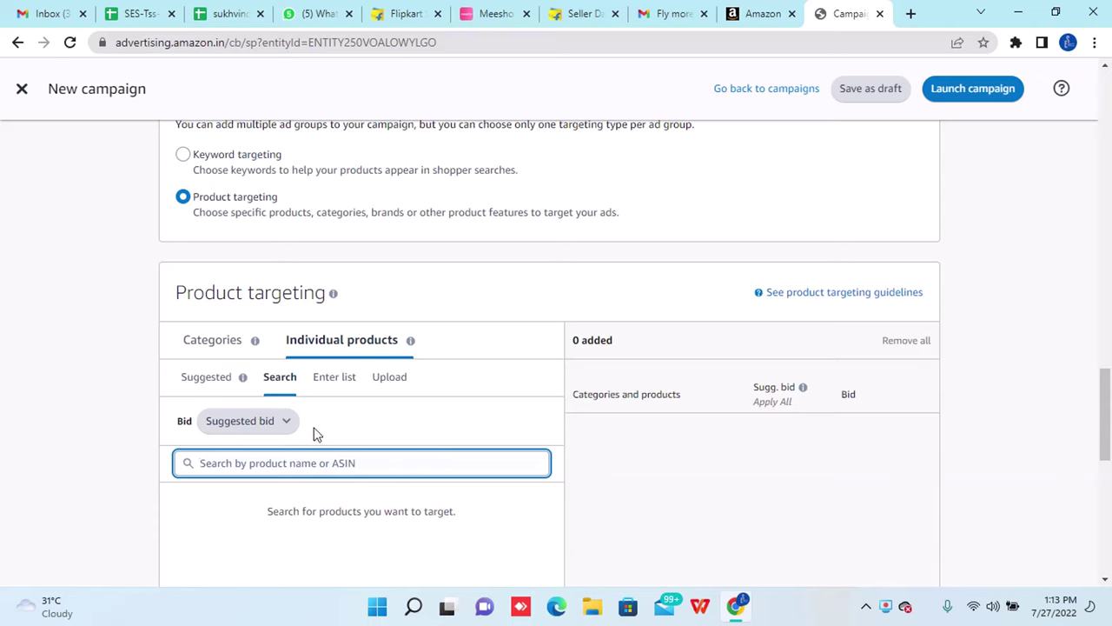
{"action": "left_click", "coordinate": [213, 344]}
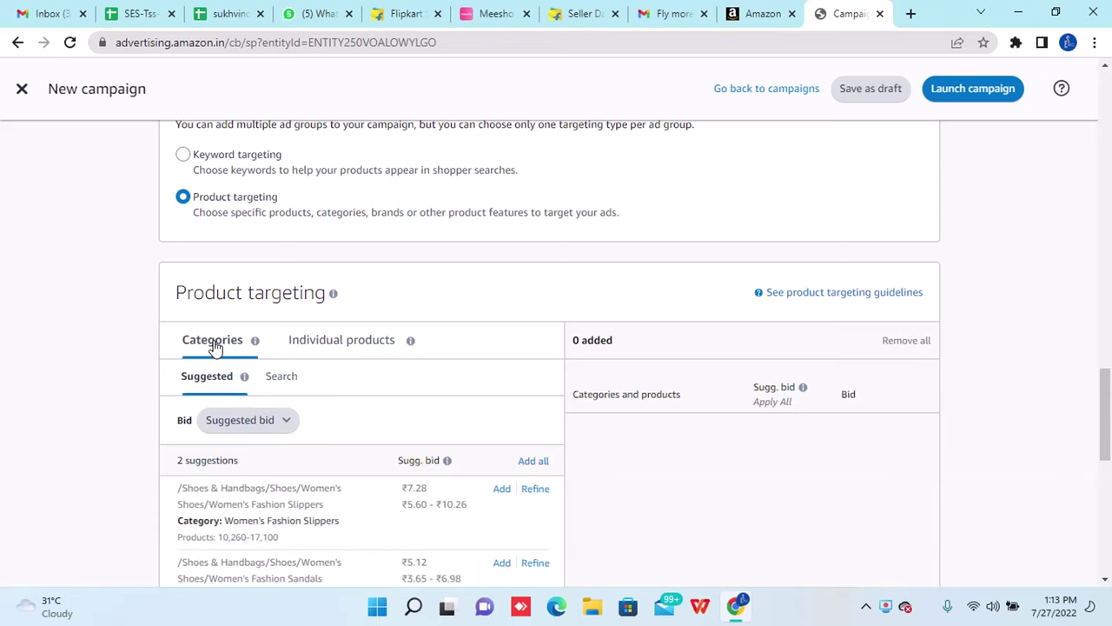
{"action": "left_click", "coordinate": [281, 379]}
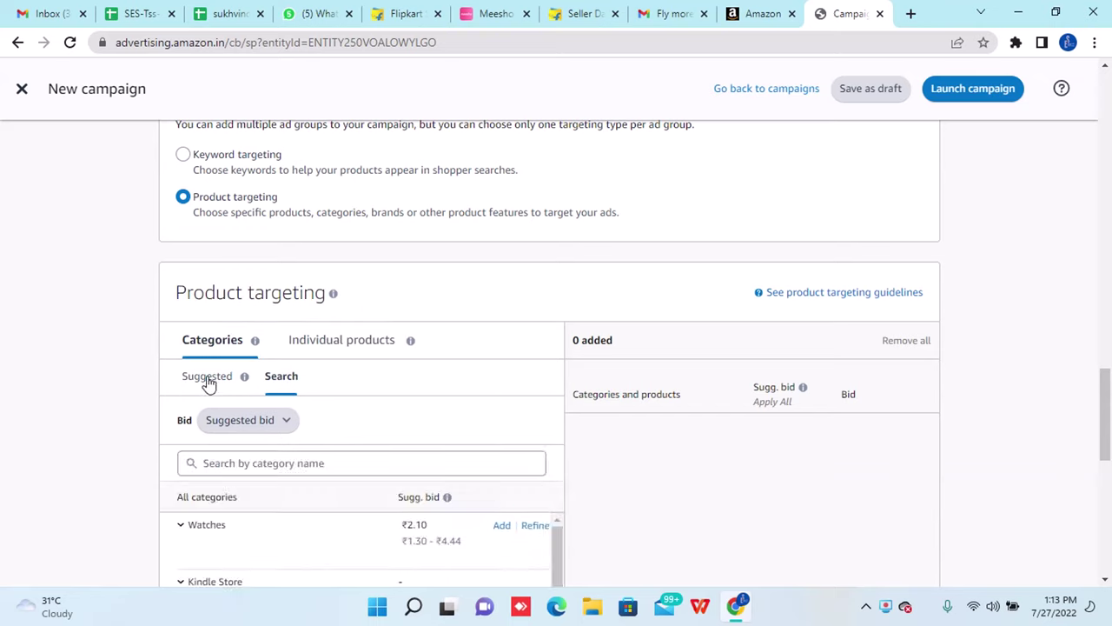
{"action": "left_click", "coordinate": [334, 356]}
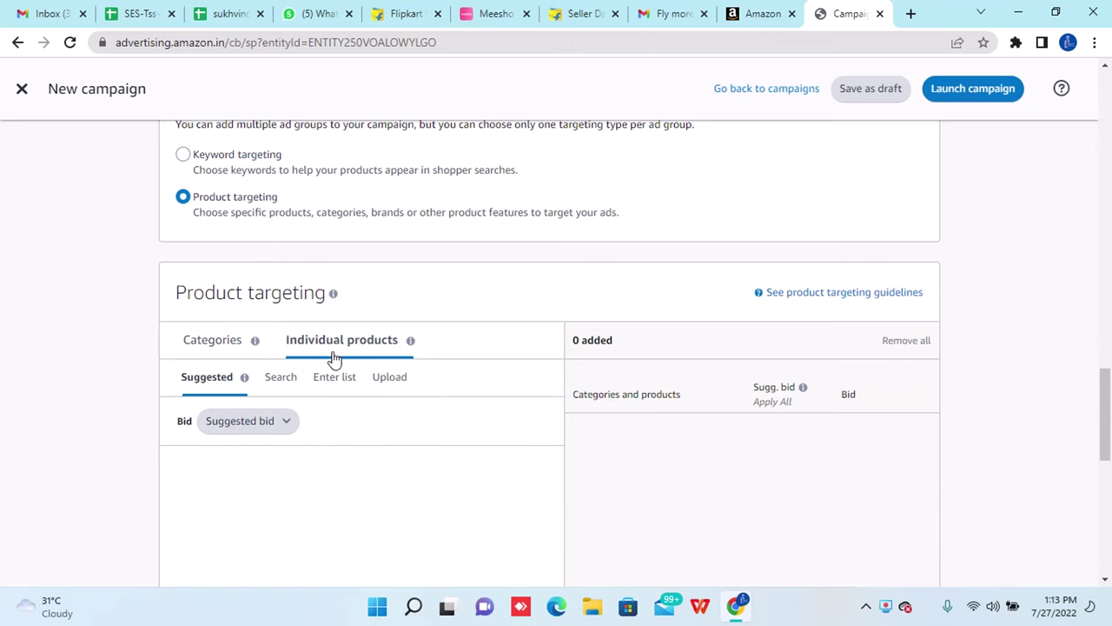
Set the ad group's manual targeting type to Keyword targeting.
{"action": "scroll", "coordinate": [331, 357], "scroll_direction": "up", "scroll_amount": 2}
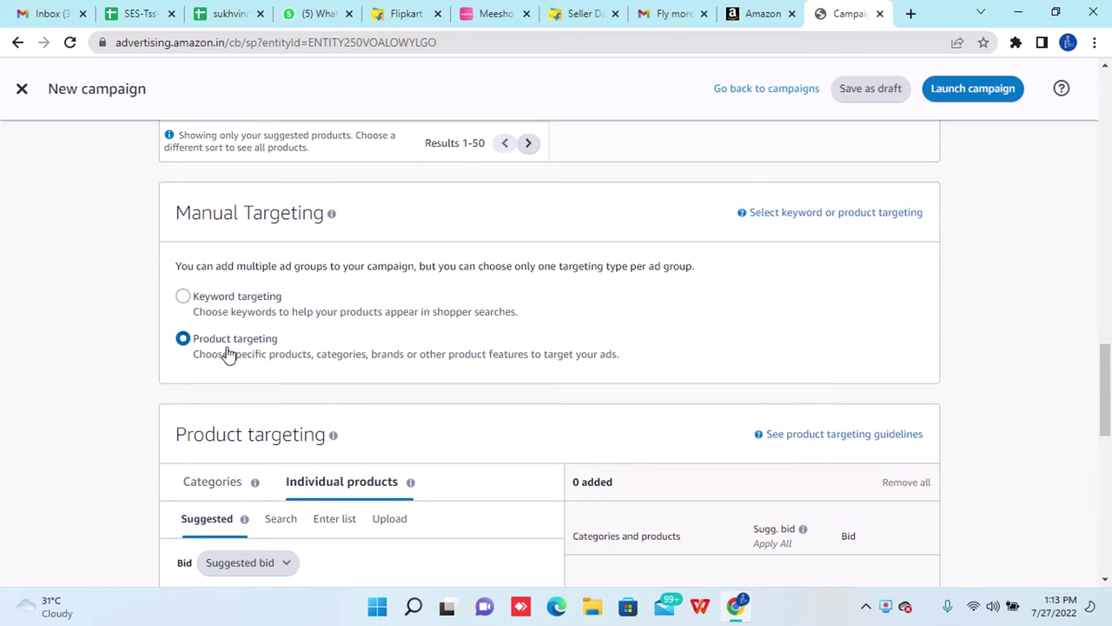
{"action": "left_click", "coordinate": [183, 297]}
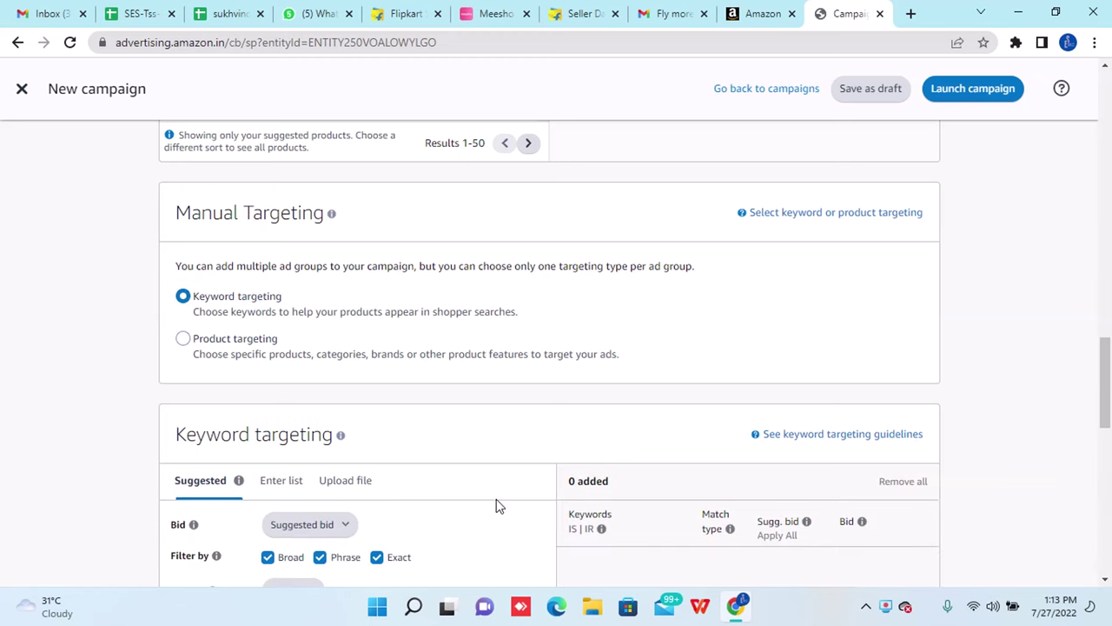
Look over the three ways to supply targeting keywords: Suggested, Enter list and Upload file, and return to the suggested keywords.
{"action": "scroll", "coordinate": [496, 502], "scroll_direction": "down", "scroll_amount": 3}
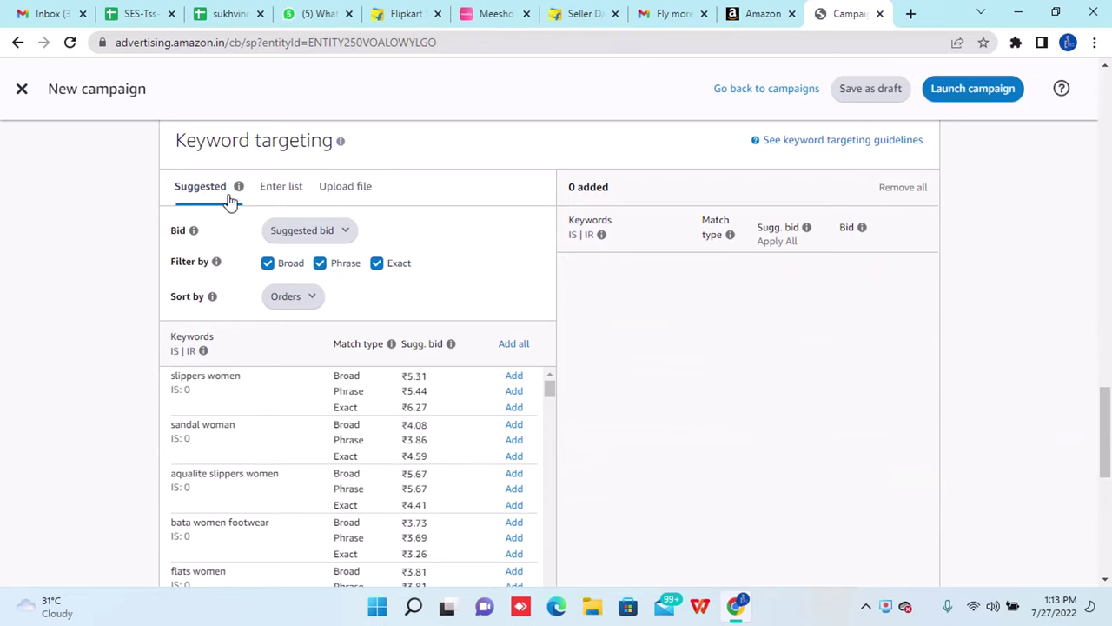
{"action": "left_click", "coordinate": [268, 201]}
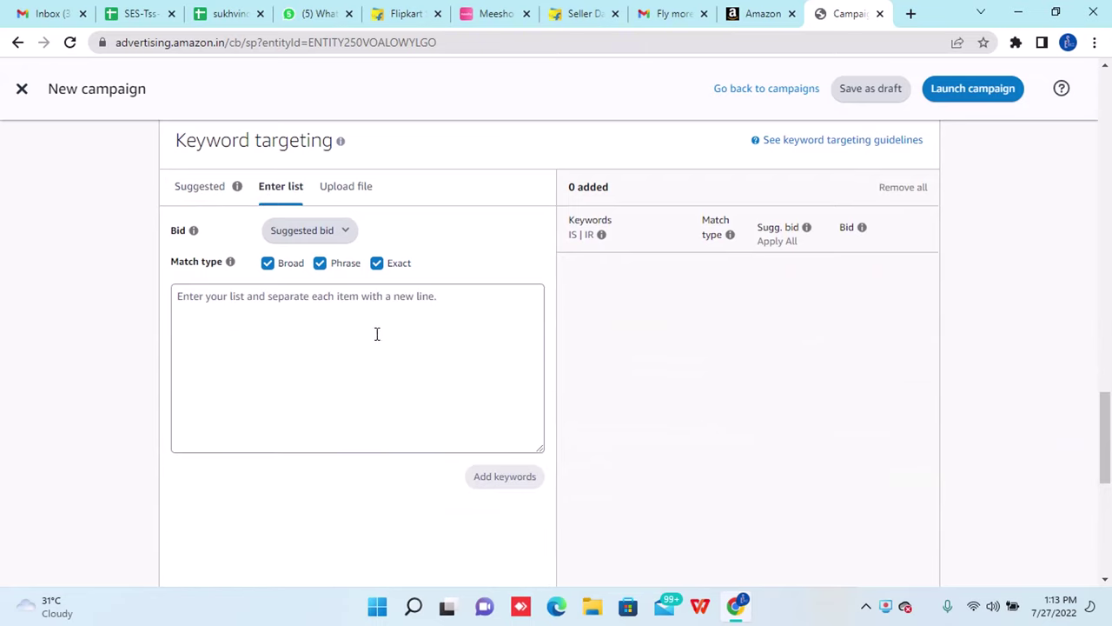
{"action": "left_click", "coordinate": [342, 198]}
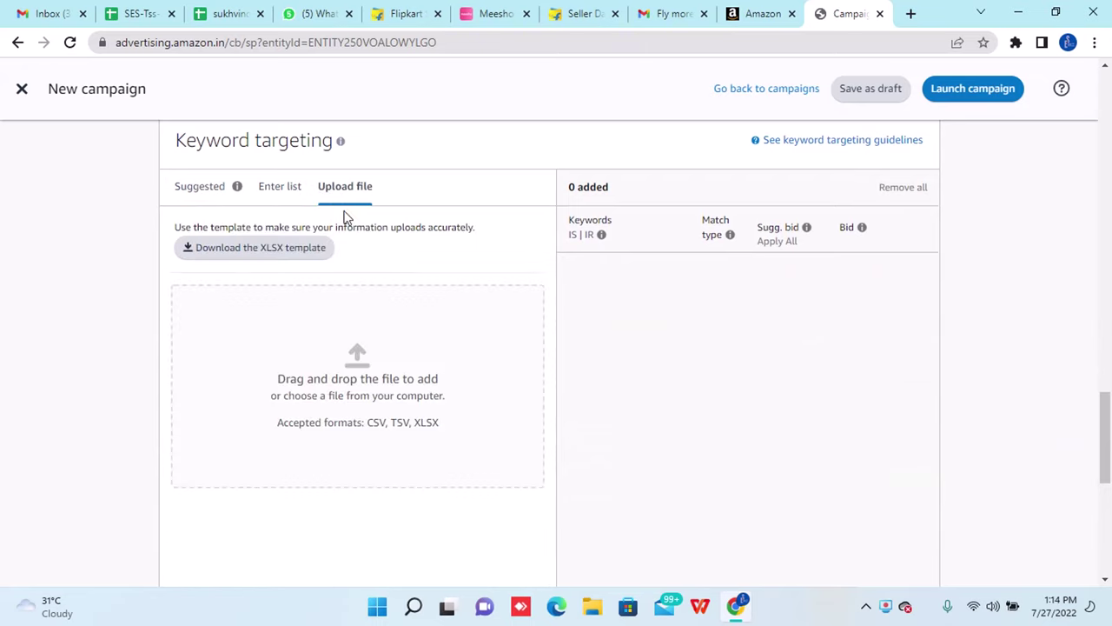
{"action": "left_click", "coordinate": [279, 197]}
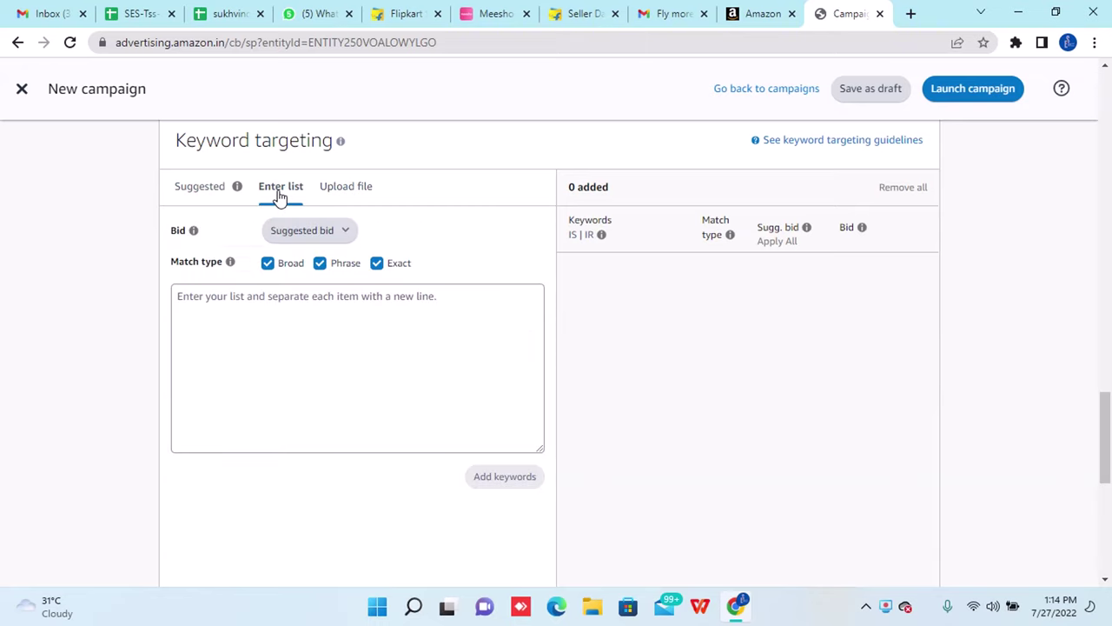
{"action": "left_click", "coordinate": [211, 199]}
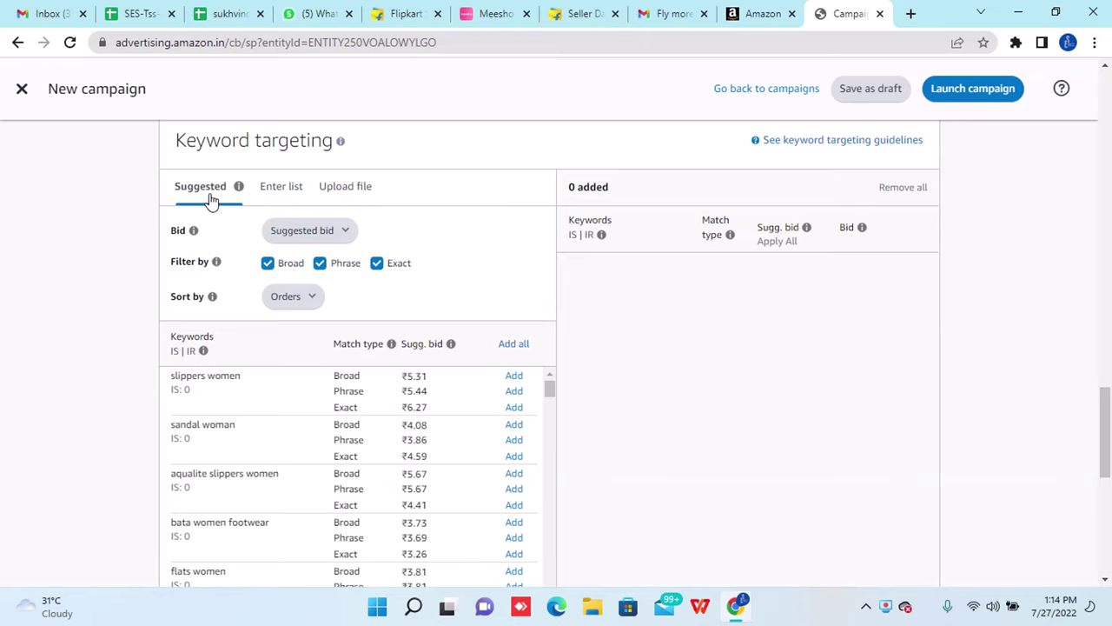
Try the Default bid option for the suggested keywords and switch the bid type back to Suggested bid.
{"action": "left_click", "coordinate": [193, 230]}
{"action": "left_click", "coordinate": [352, 238]}
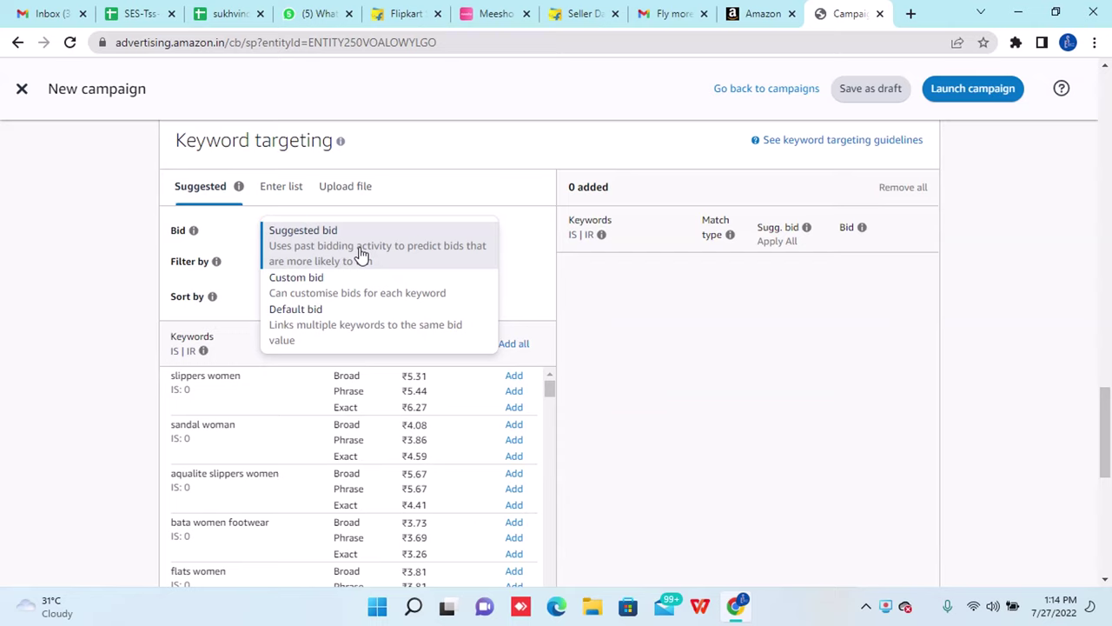
{"action": "left_click", "coordinate": [308, 338]}
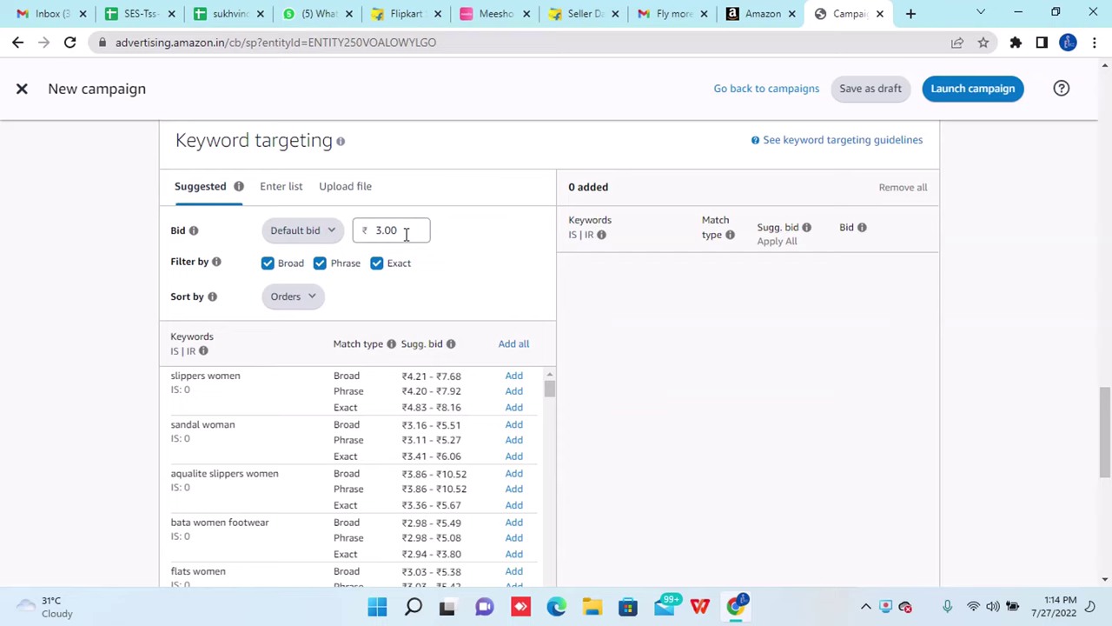
{"action": "left_click", "coordinate": [329, 233]}
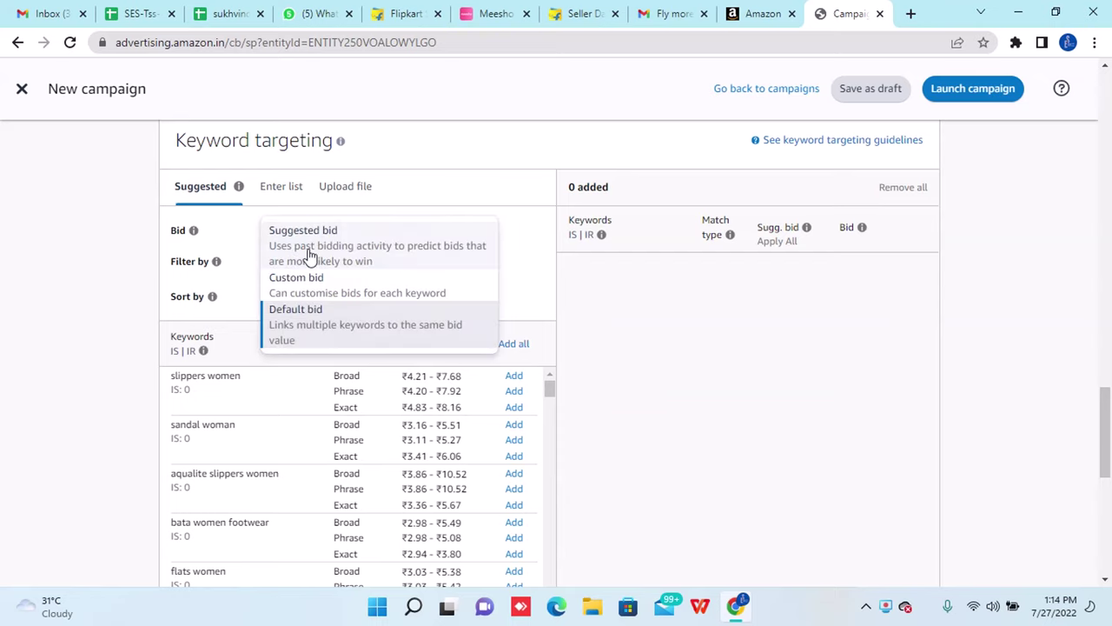
{"action": "left_click", "coordinate": [319, 253]}
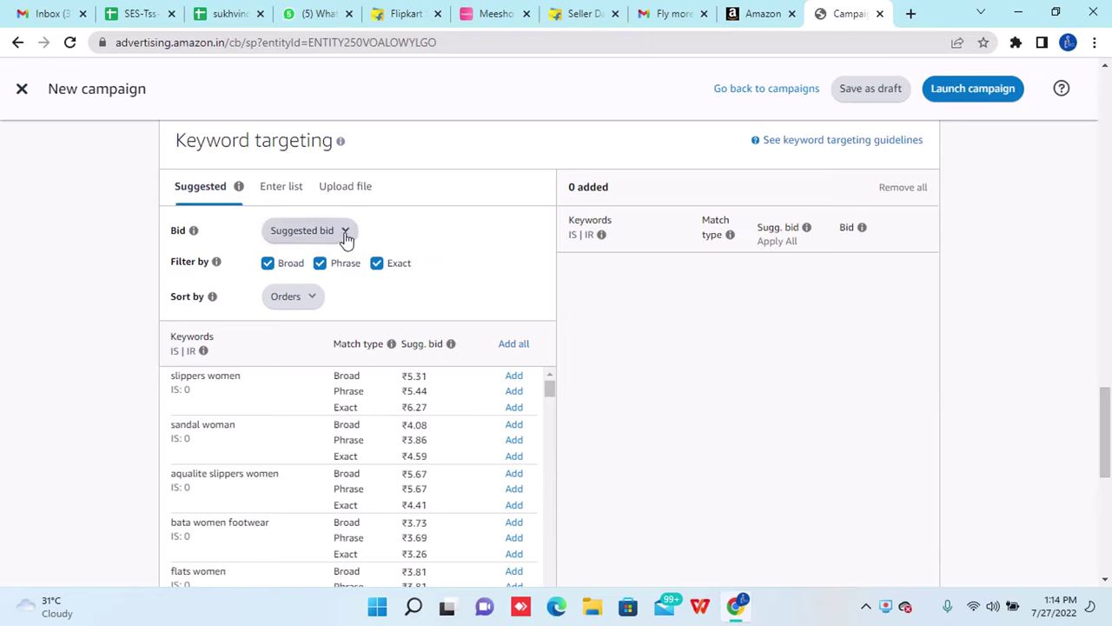
Switch the keyword bid type to Custom bid and set the bid to ₹1.00.
{"action": "left_click", "coordinate": [345, 233]}
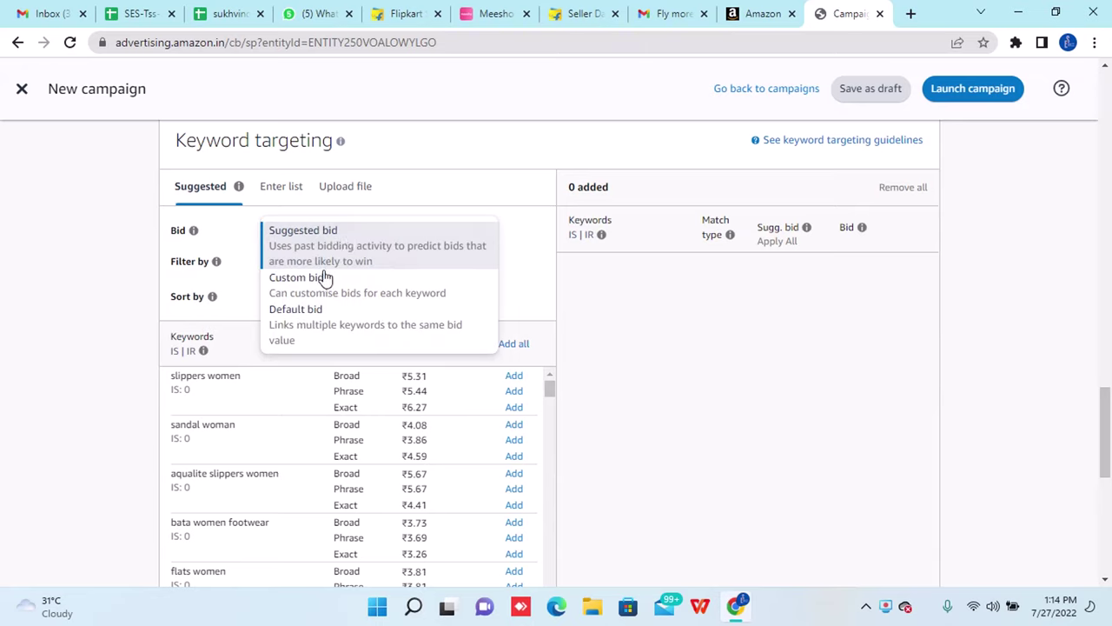
{"action": "left_click", "coordinate": [335, 280]}
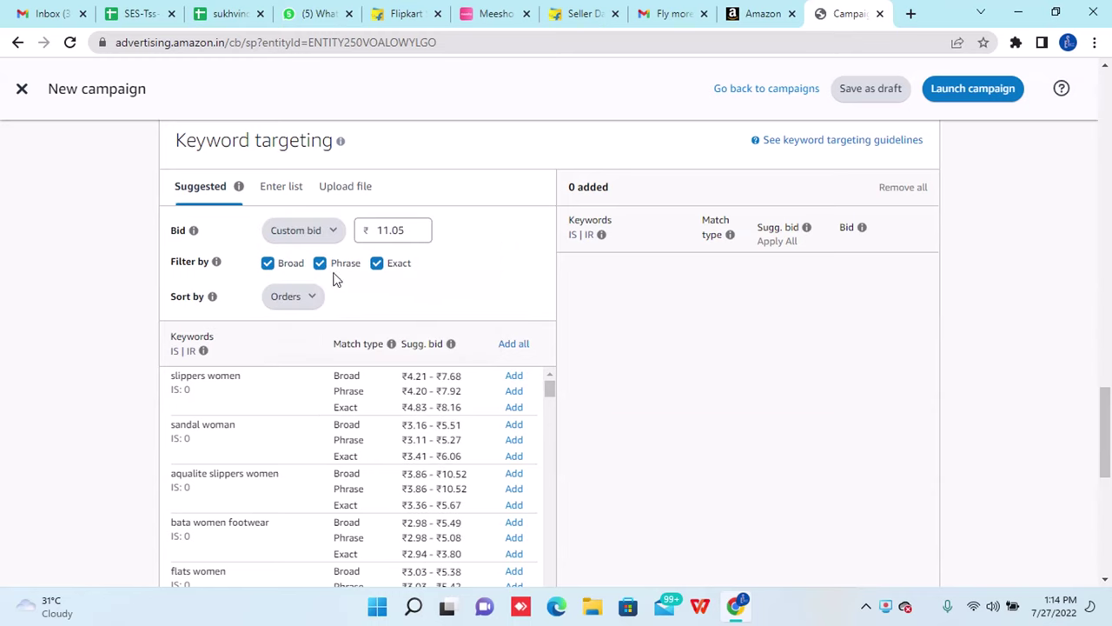
{"action": "left_click", "coordinate": [414, 232]}
{"action": "key", "text": "BackSpace"}
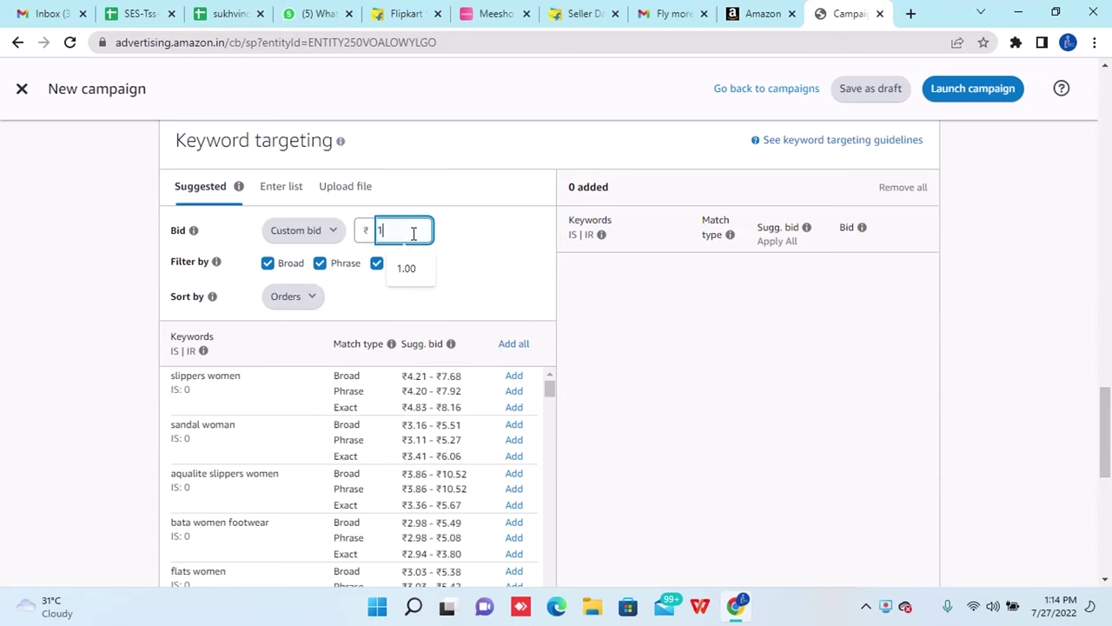
{"action": "left_click", "coordinate": [510, 264]}
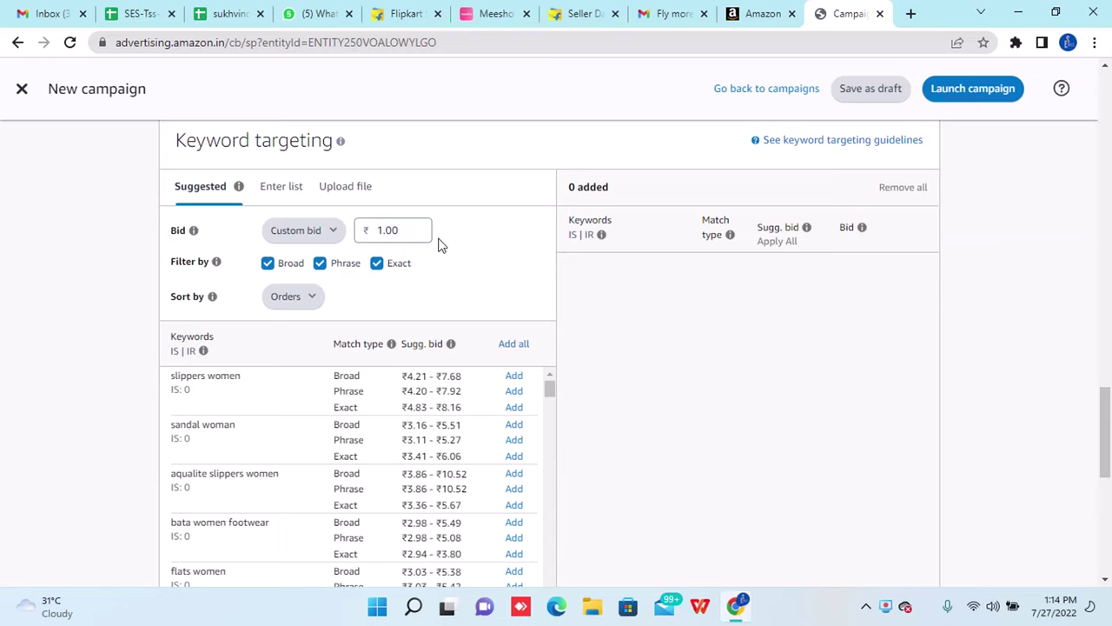
{"action": "left_click", "coordinate": [334, 233]}
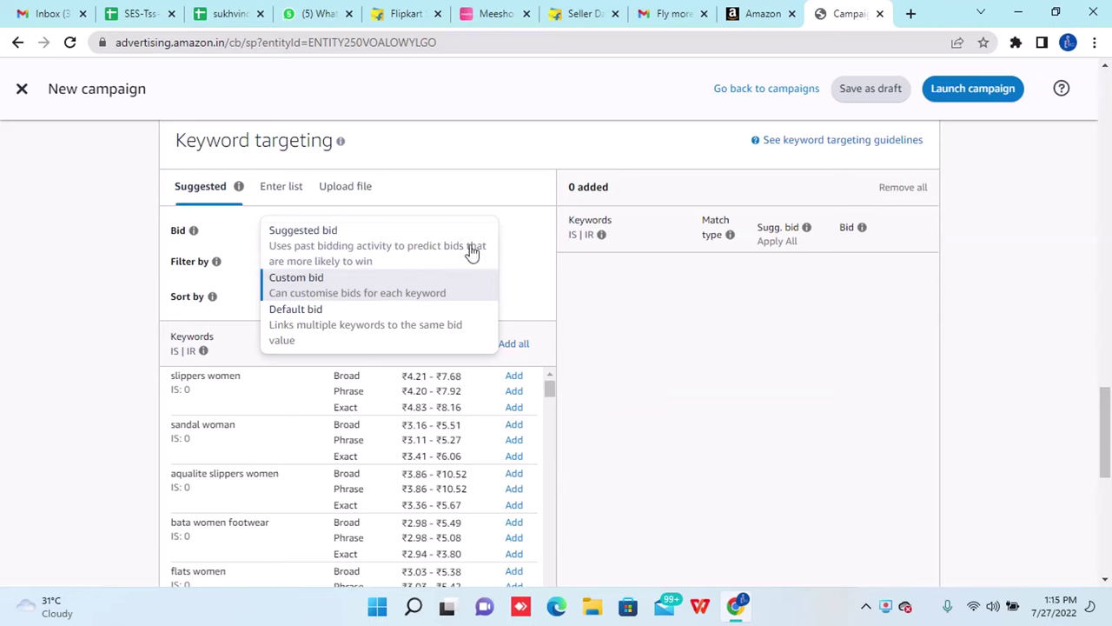
{"action": "left_click", "coordinate": [521, 245]}
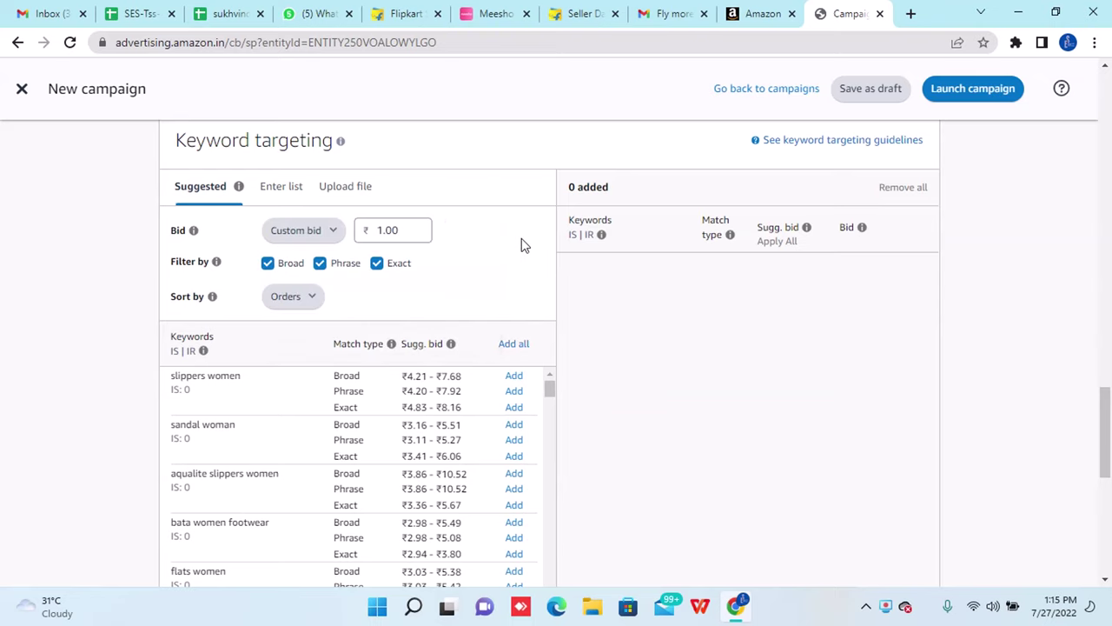
Filter the suggested keywords to Broad match only and look through the filtered list.
{"action": "left_click", "coordinate": [376, 263]}
{"action": "left_click", "coordinate": [319, 266]}
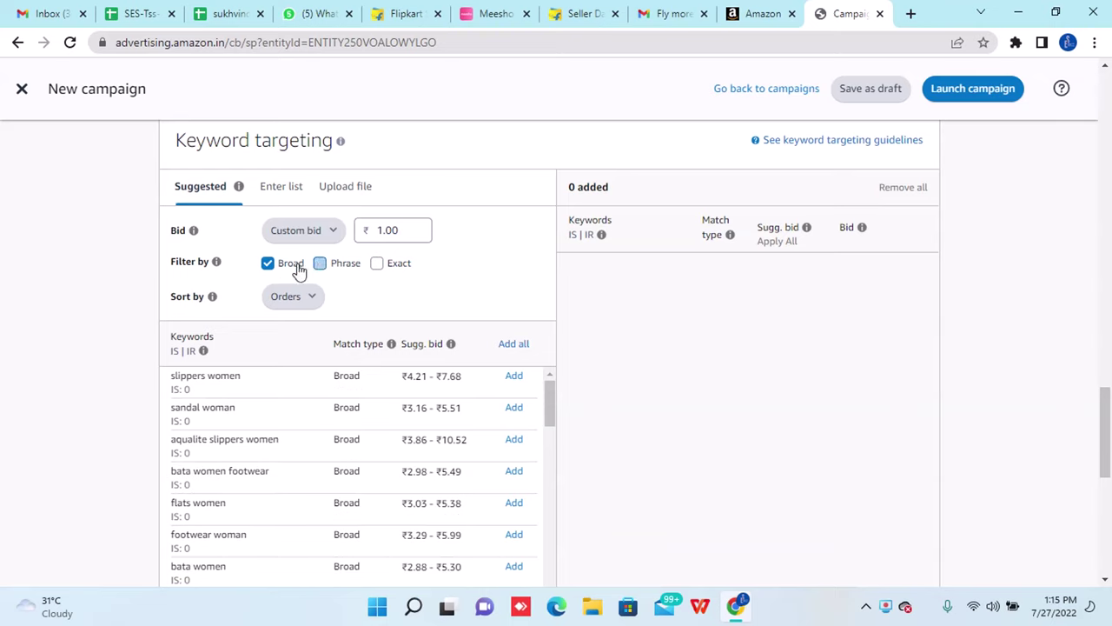
{"action": "left_click", "coordinate": [267, 266]}
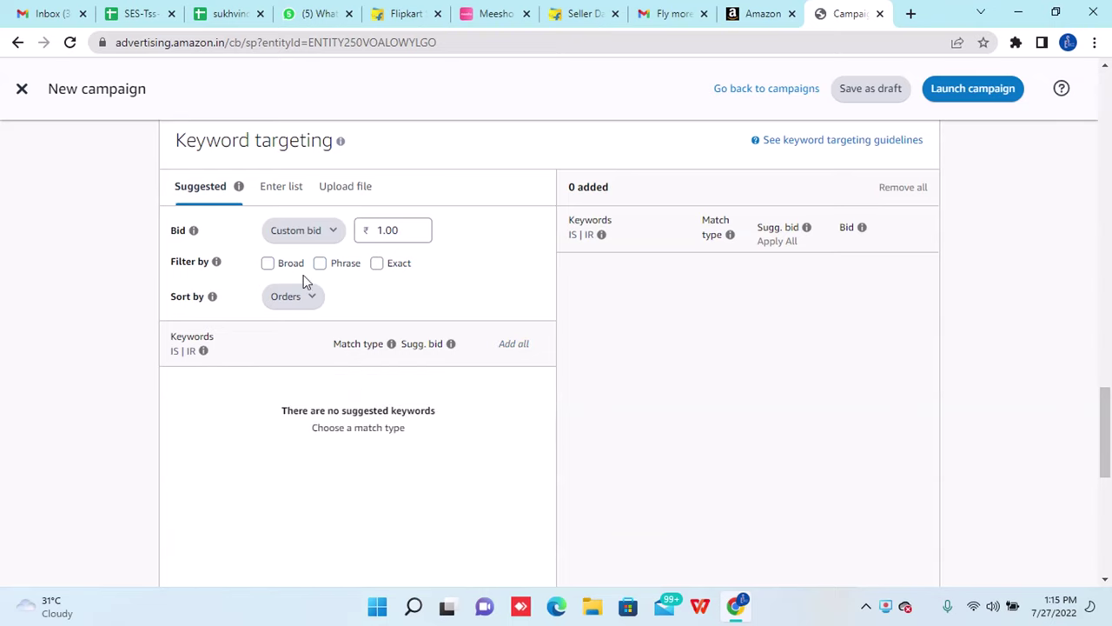
{"action": "left_click", "coordinate": [267, 266]}
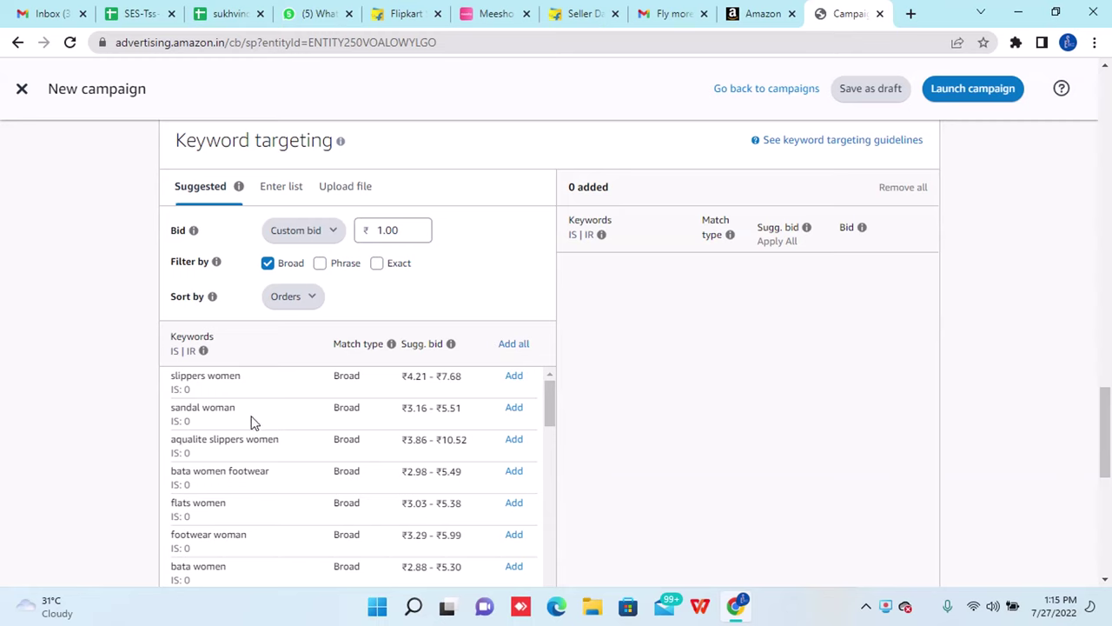
{"action": "scroll", "coordinate": [241, 492], "scroll_direction": "down", "scroll_amount": 2}
{"action": "scroll", "coordinate": [244, 492], "scroll_direction": "down", "scroll_amount": 5}
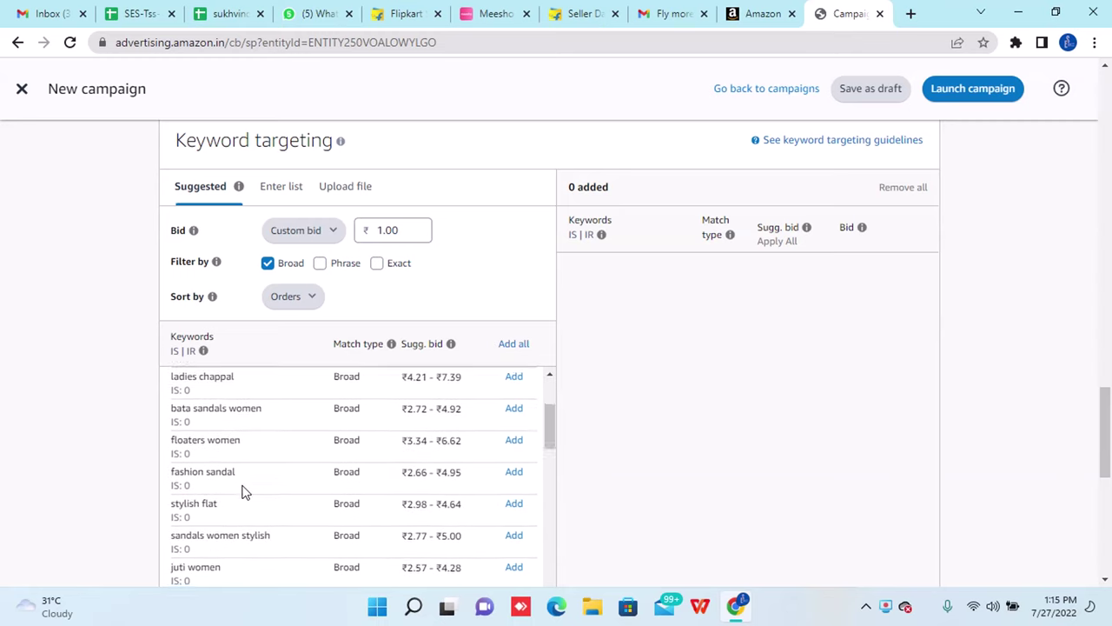
{"action": "scroll", "coordinate": [243, 492], "scroll_direction": "up", "scroll_amount": 8}
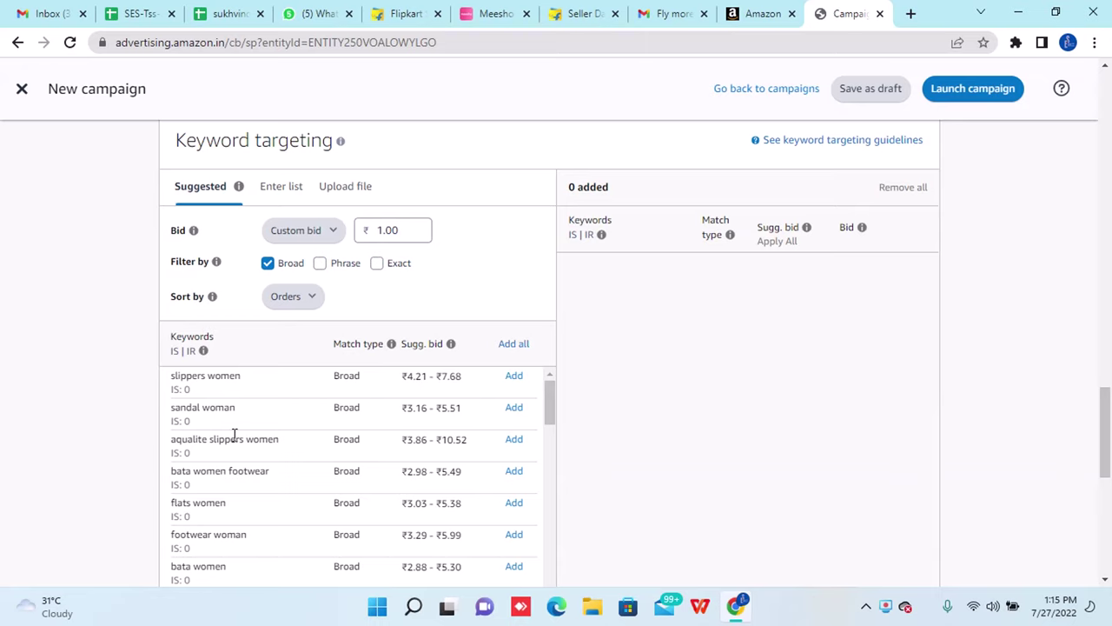
View the suggested keywords for Phrase match alone and for Exact match alone, and return the filter to Broad.
{"action": "left_click", "coordinate": [268, 265]}
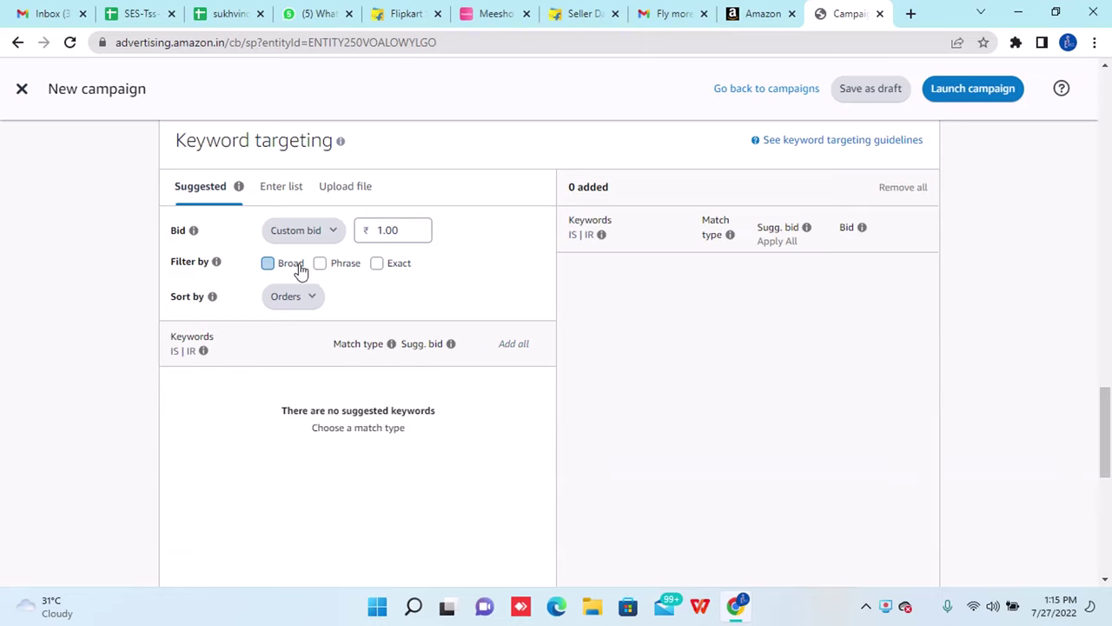
{"action": "left_click", "coordinate": [320, 264]}
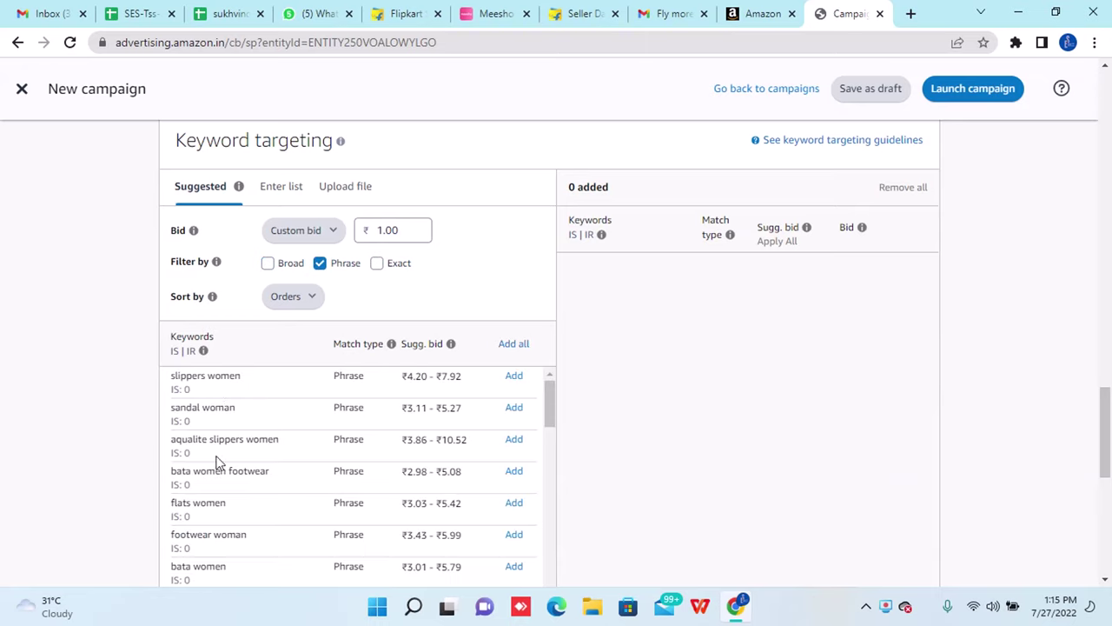
{"action": "scroll", "coordinate": [218, 509], "scroll_direction": "down", "scroll_amount": 5}
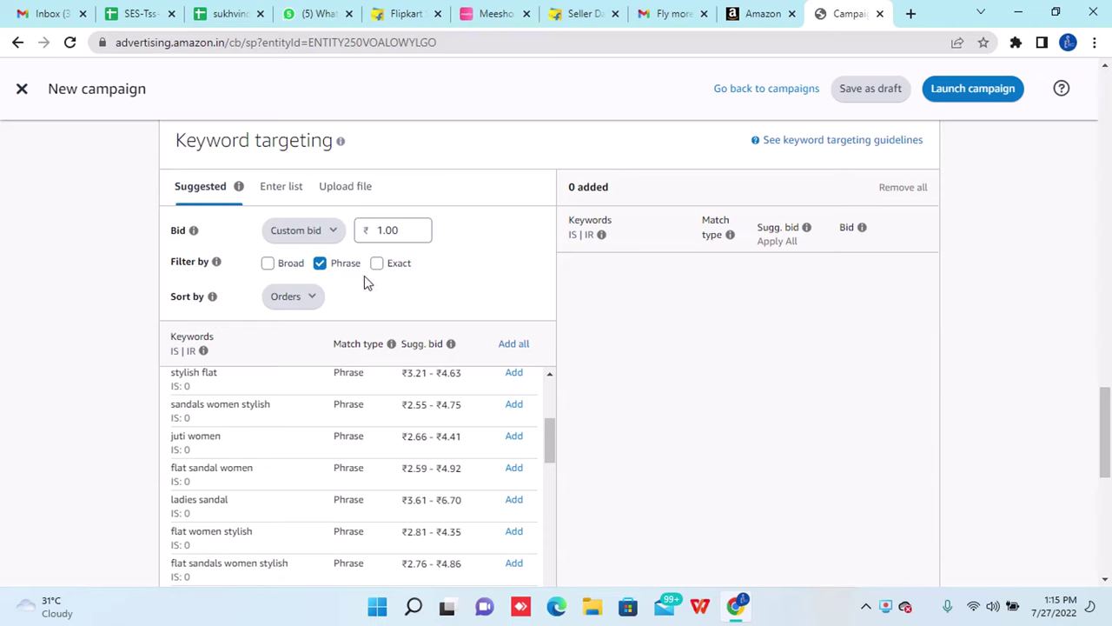
{"action": "left_click", "coordinate": [319, 263]}
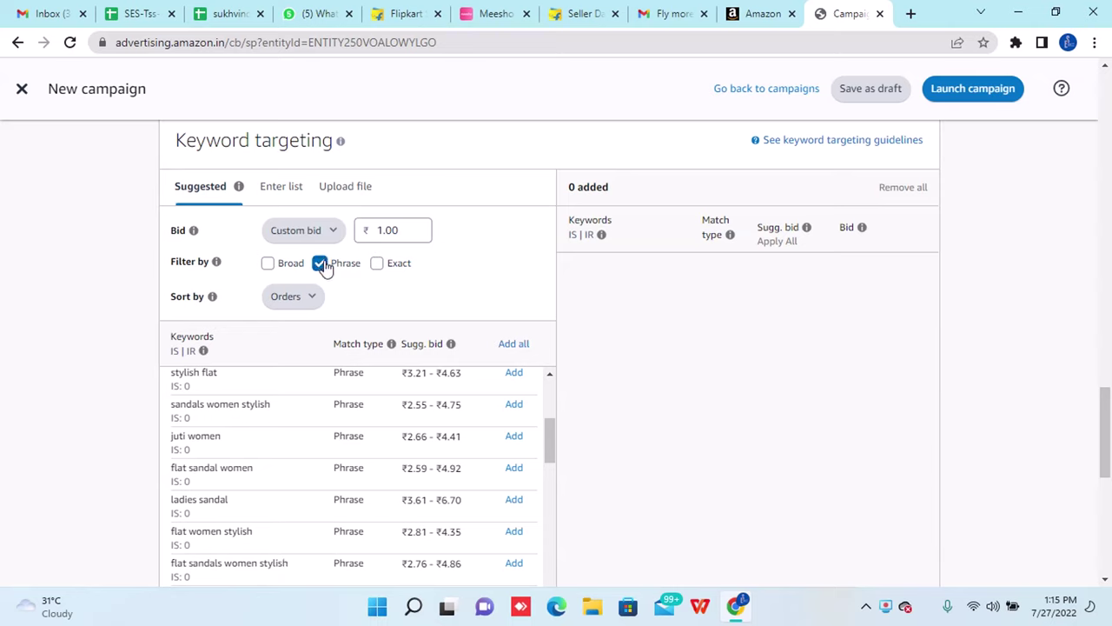
{"action": "left_click", "coordinate": [377, 264]}
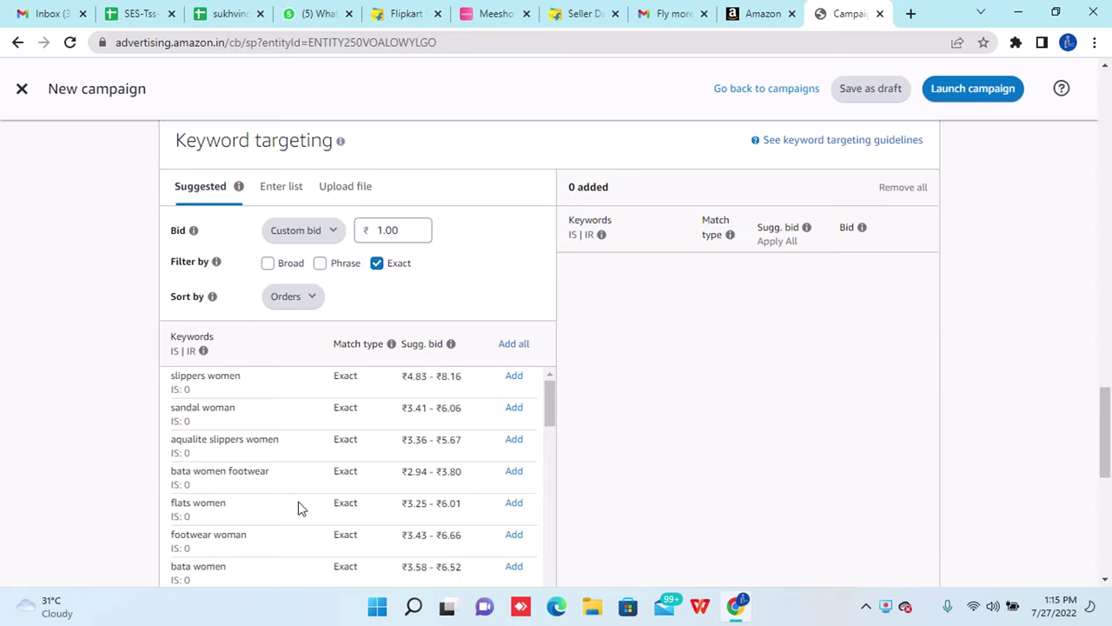
{"action": "scroll", "coordinate": [298, 509], "scroll_direction": "down", "scroll_amount": 5}
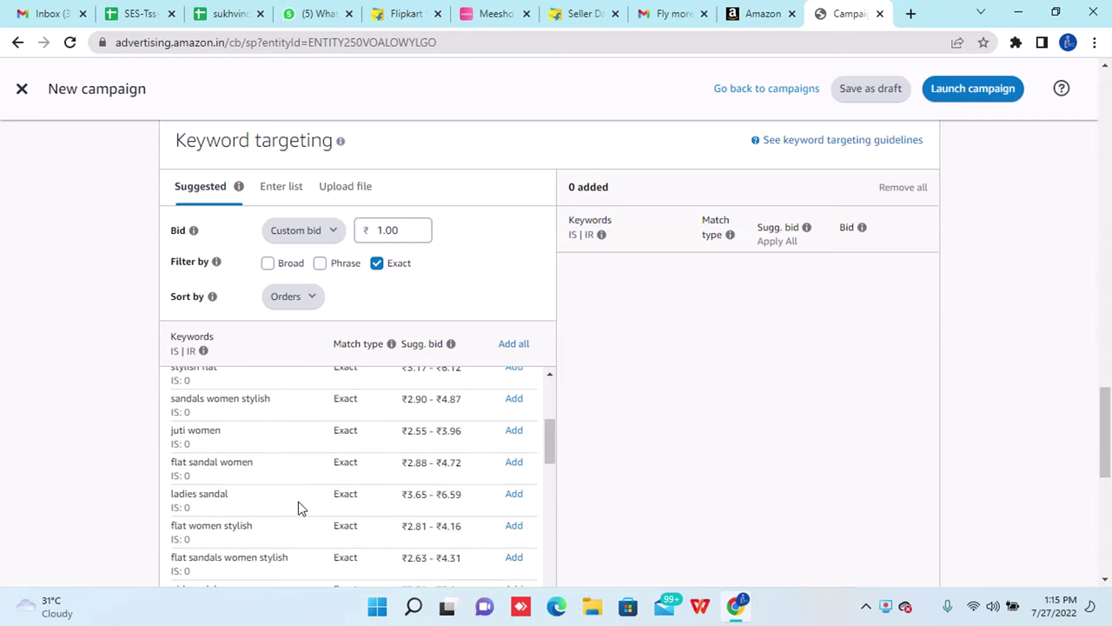
{"action": "scroll", "coordinate": [299, 509], "scroll_direction": "up", "scroll_amount": 5}
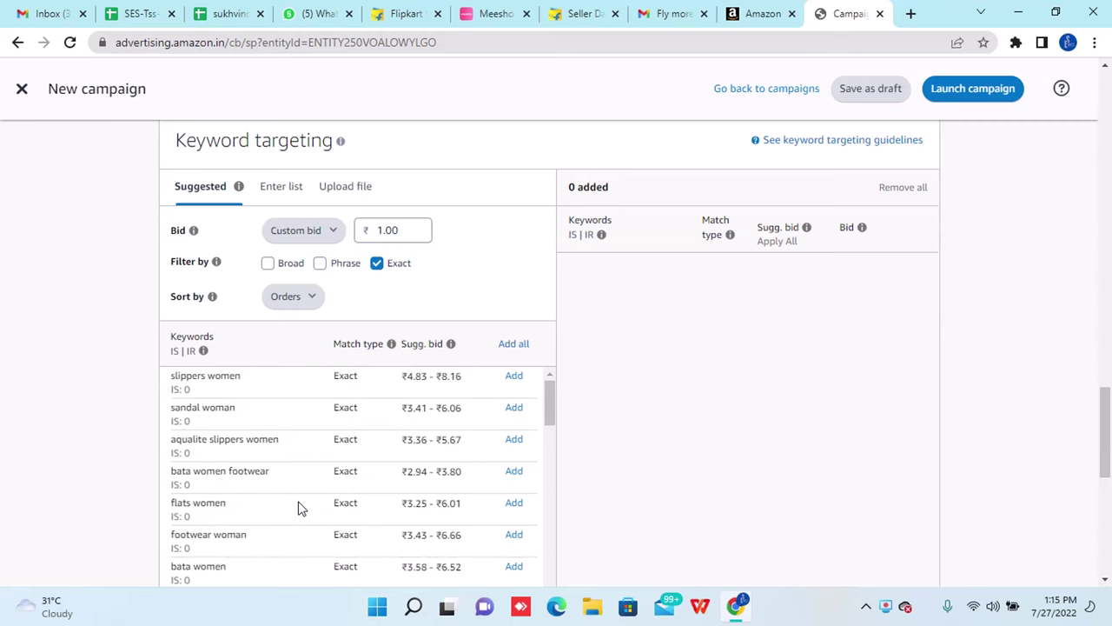
{"action": "left_click", "coordinate": [379, 265]}
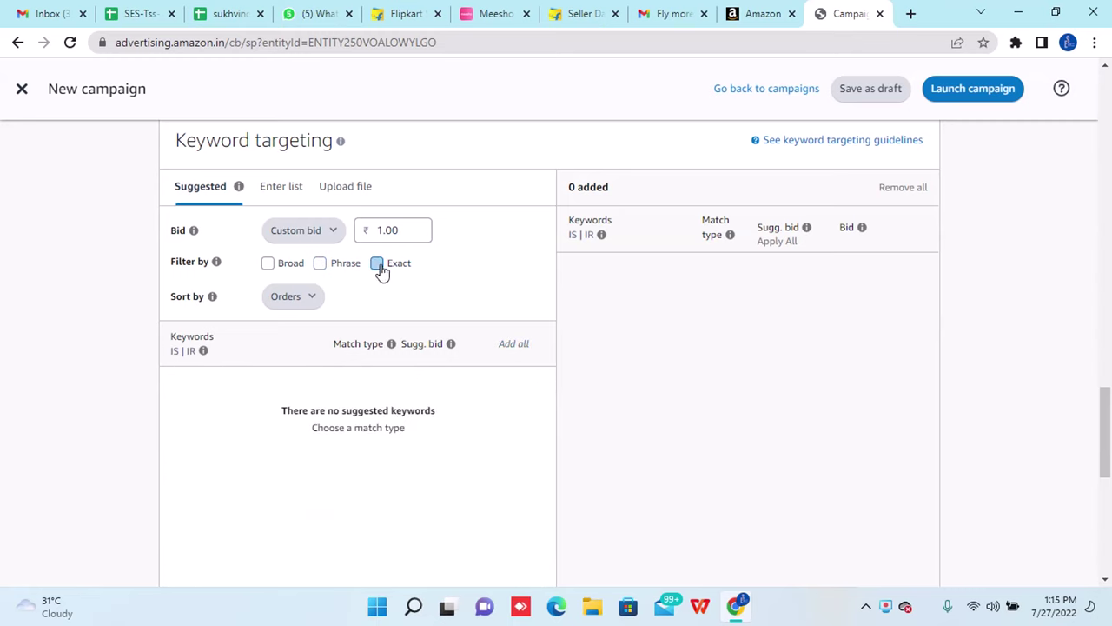
{"action": "left_click", "coordinate": [269, 270]}
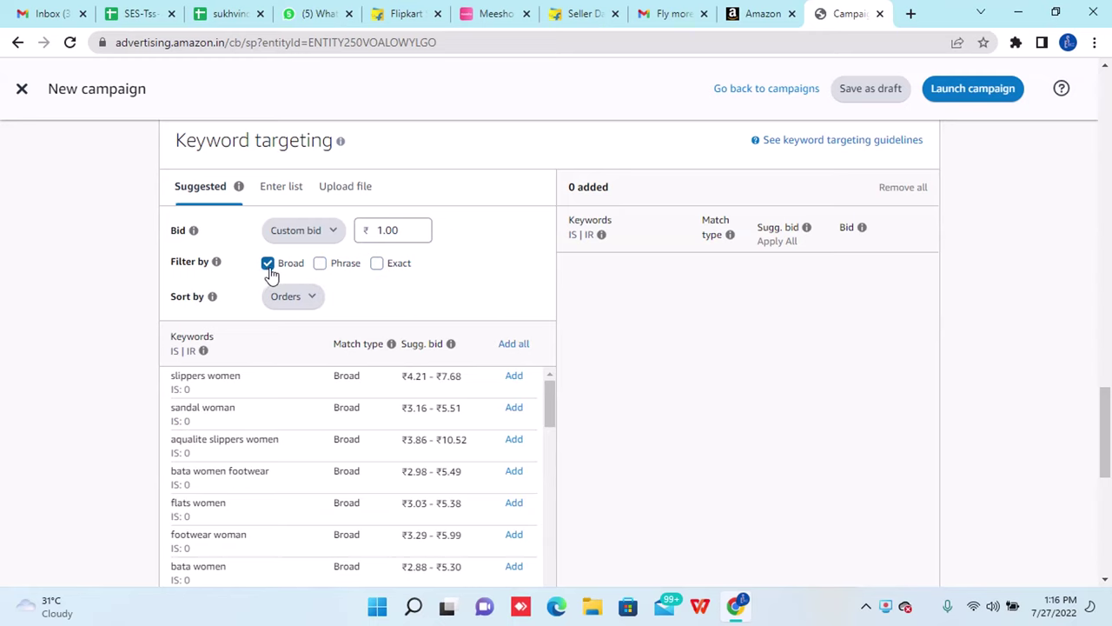
Check the sorting options for the suggested keywords, keep Orders, and look over the broad match list.
{"action": "left_click", "coordinate": [310, 309]}
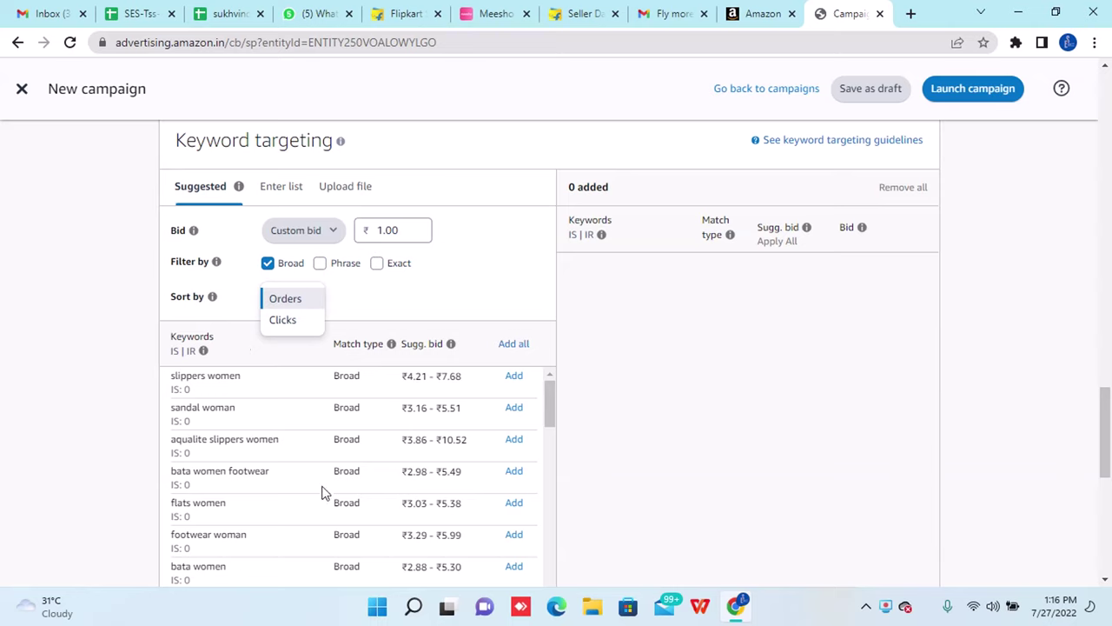
{"action": "left_click", "coordinate": [287, 300]}
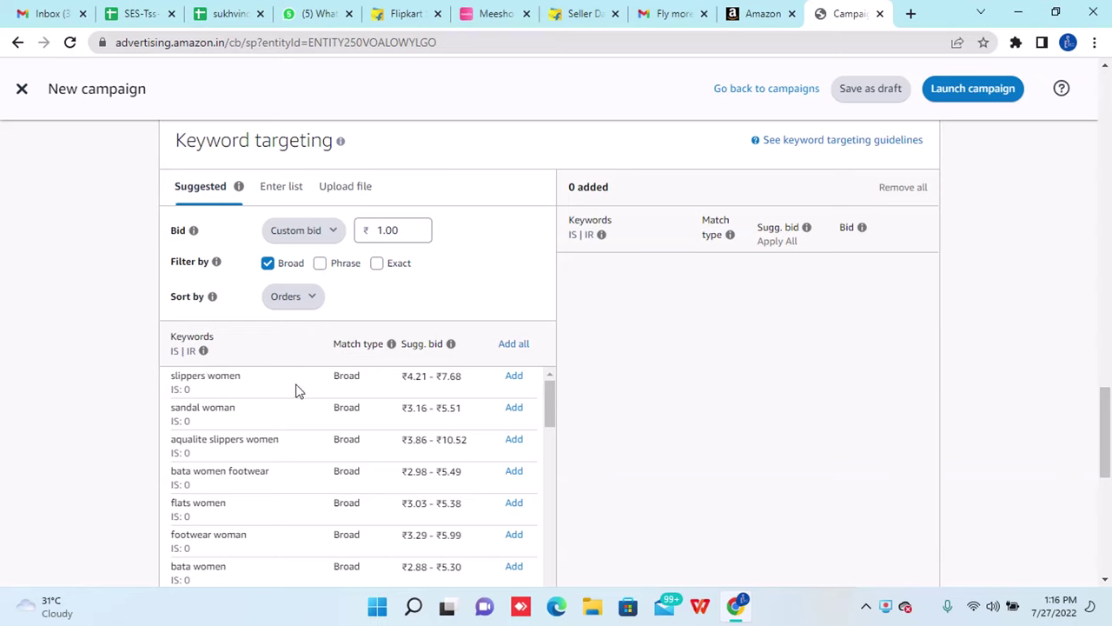
{"action": "scroll", "coordinate": [296, 391], "scroll_direction": "down", "scroll_amount": 1}
{"action": "scroll", "coordinate": [296, 392], "scroll_direction": "down", "scroll_amount": 1}
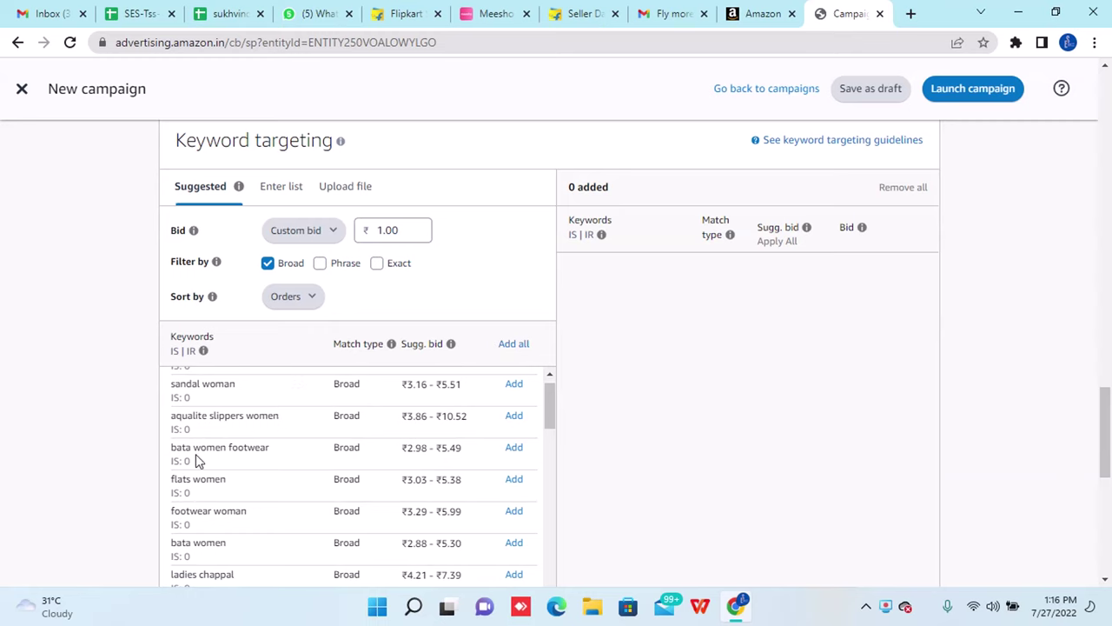
{"action": "scroll", "coordinate": [281, 473], "scroll_direction": "up", "scroll_amount": 1}
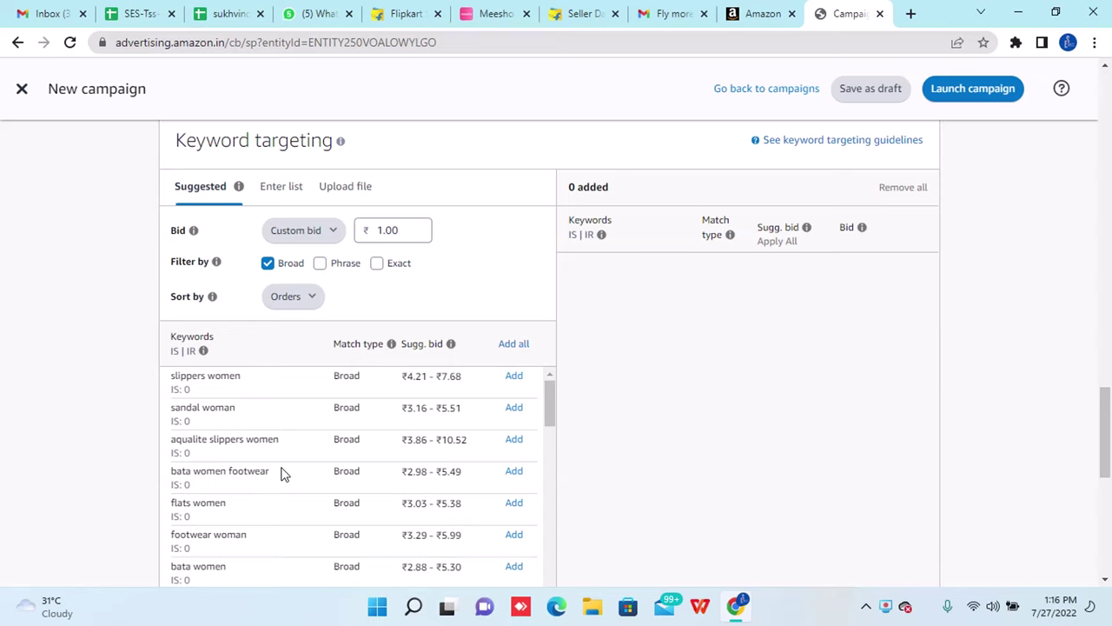
Add the suggested broad match keywords "sandal woman" and "flats women" to the ad group's targeting.
{"action": "left_click", "coordinate": [511, 412]}
{"action": "scroll", "coordinate": [309, 521], "scroll_direction": "down", "scroll_amount": 3}
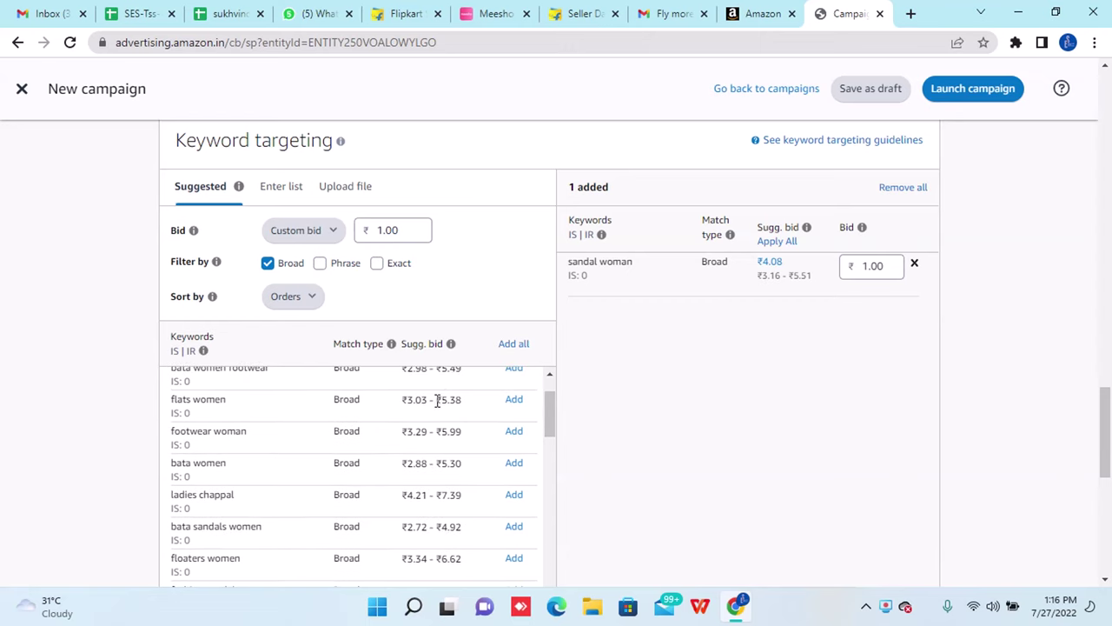
{"action": "left_click", "coordinate": [514, 407]}
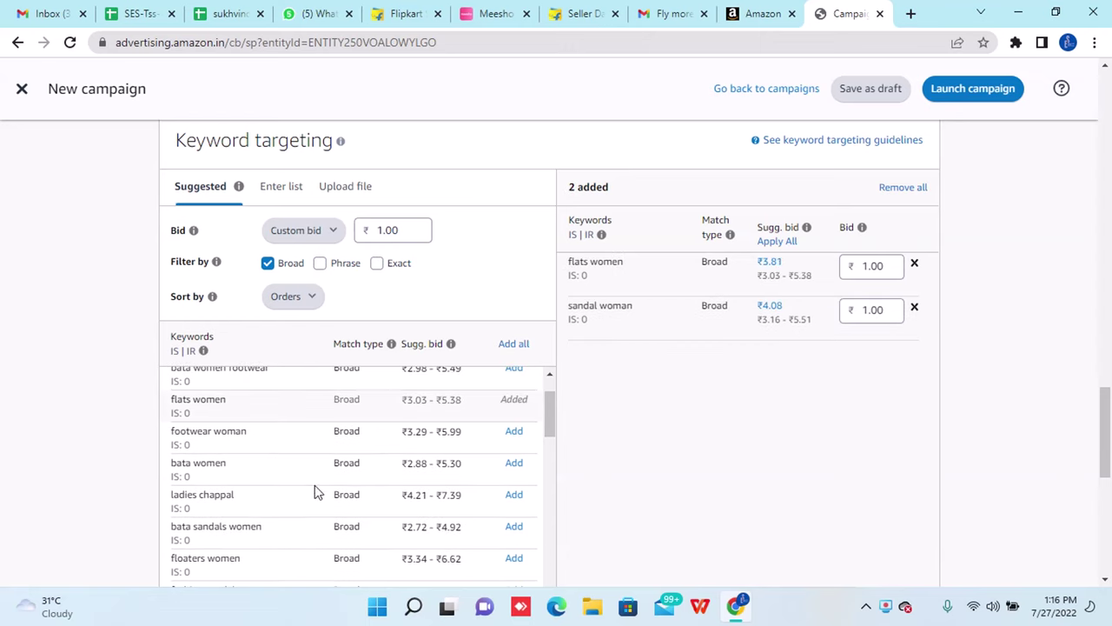
Add the suggested broad match keywords "fashion sandal", "flat sandal women" and "girl sandal" to the ad group's targeting.
{"action": "scroll", "coordinate": [316, 493], "scroll_direction": "down", "scroll_amount": 2}
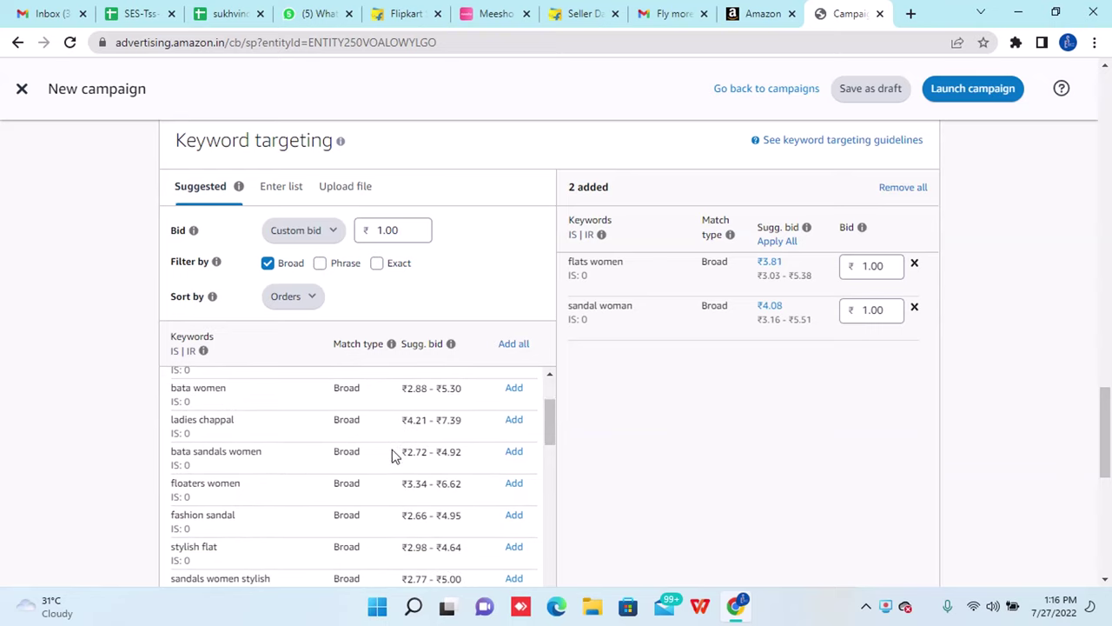
{"action": "scroll", "coordinate": [391, 454], "scroll_direction": "down", "scroll_amount": 2}
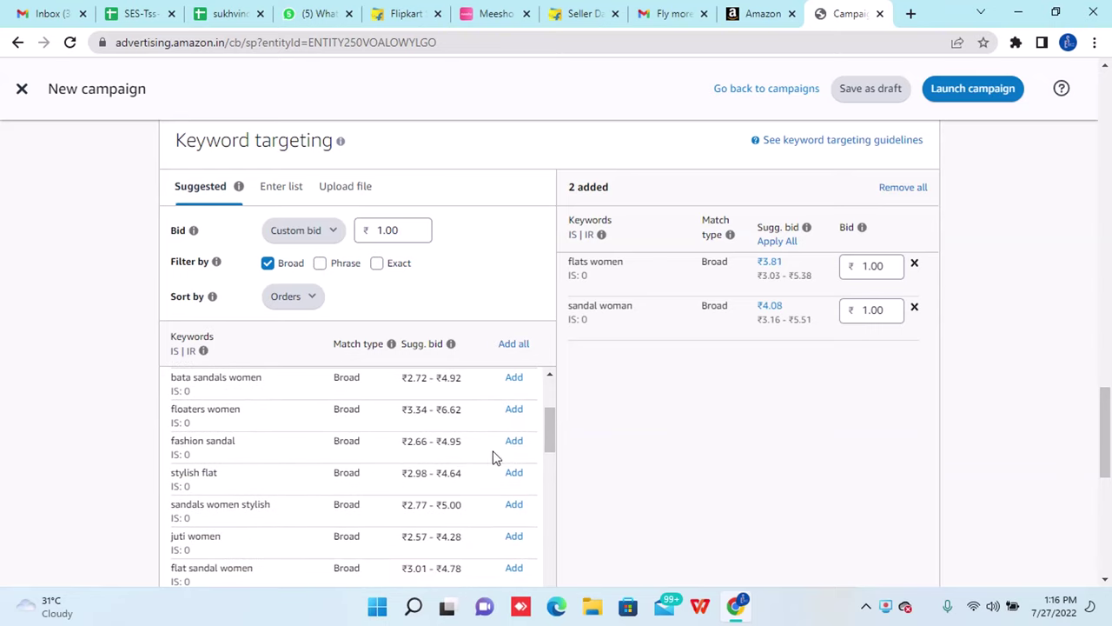
{"action": "left_click", "coordinate": [514, 442]}
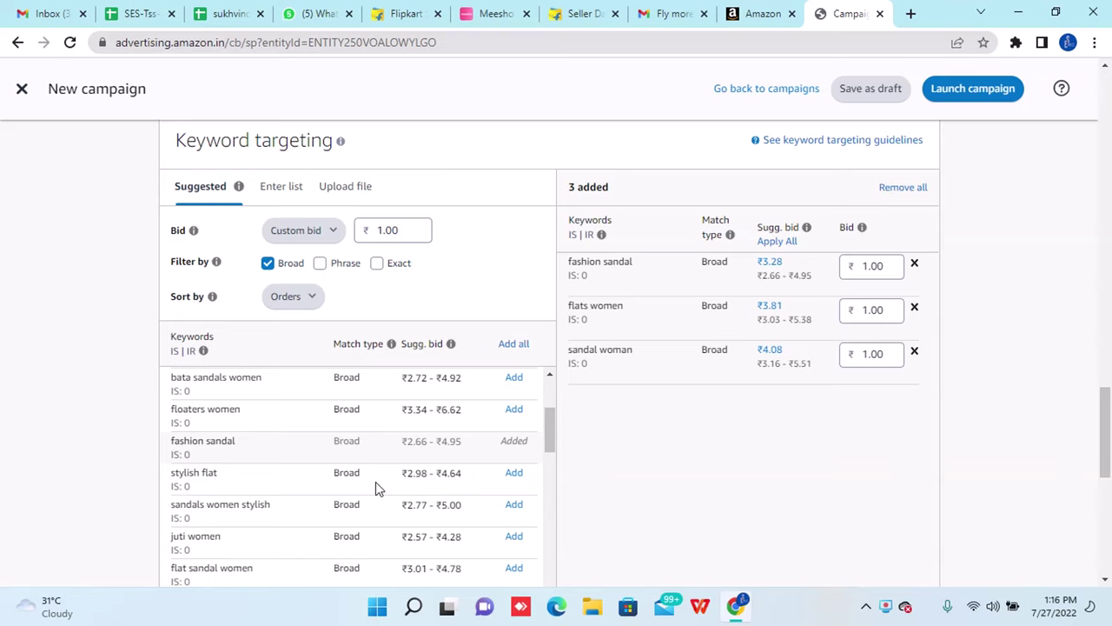
{"action": "scroll", "coordinate": [376, 483], "scroll_direction": "down", "scroll_amount": 2}
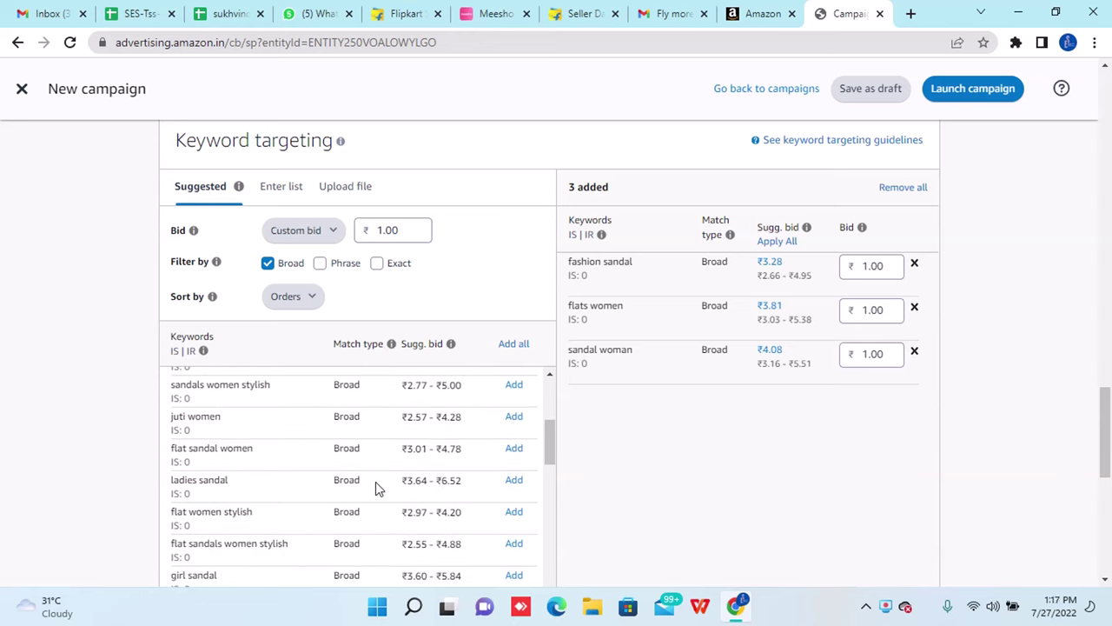
{"action": "scroll", "coordinate": [376, 483], "scroll_direction": "down", "scroll_amount": 1}
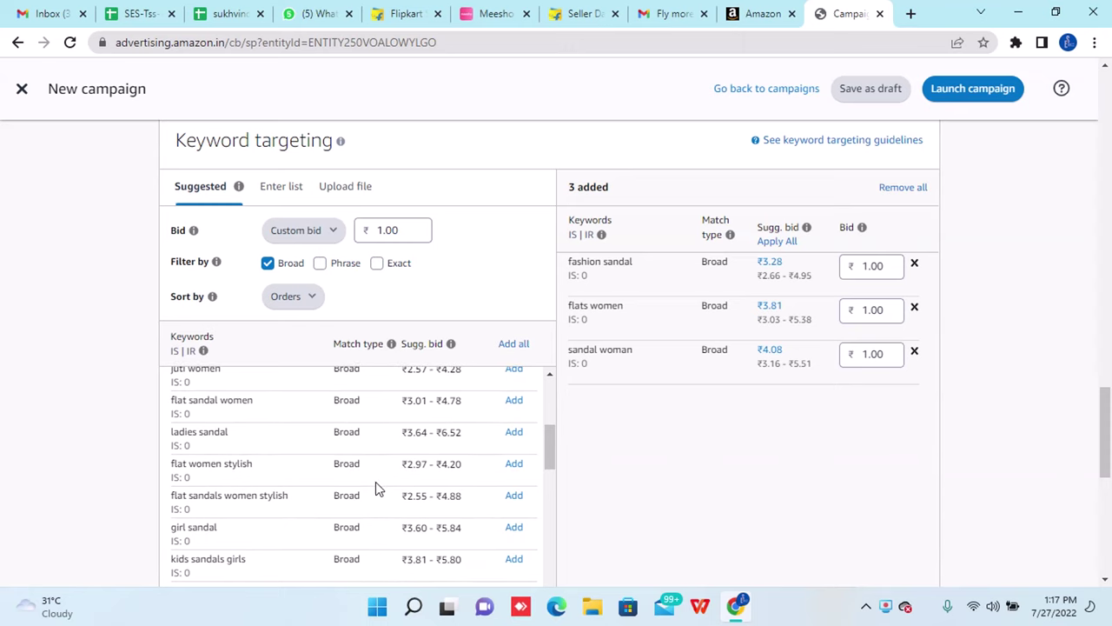
{"action": "left_click", "coordinate": [514, 402]}
{"action": "scroll", "coordinate": [367, 496], "scroll_direction": "down", "scroll_amount": 2}
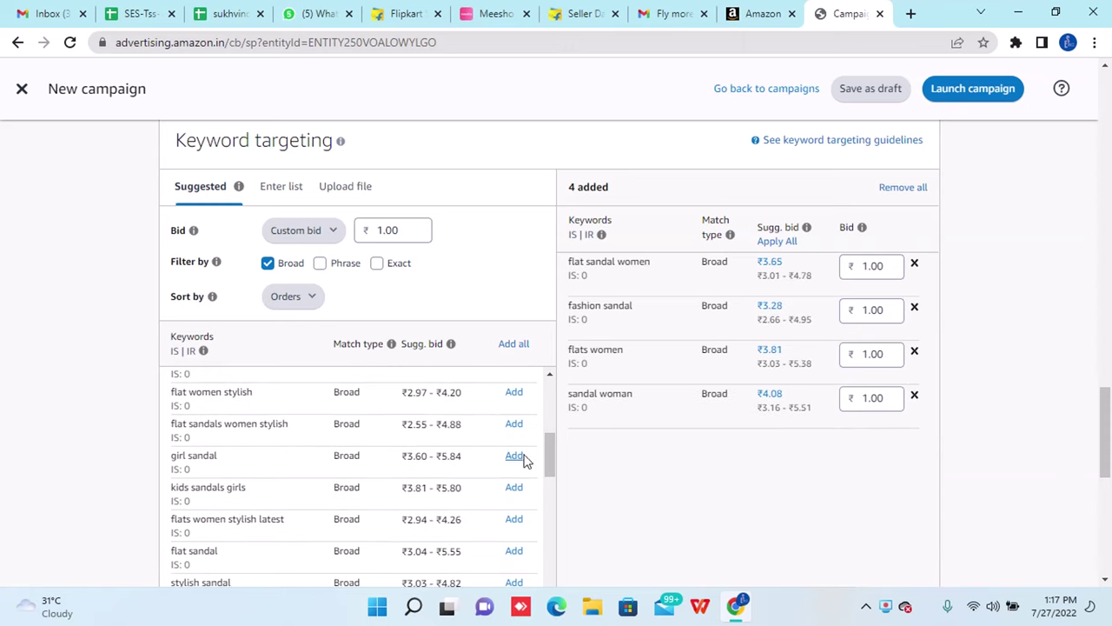
{"action": "left_click", "coordinate": [514, 457]}
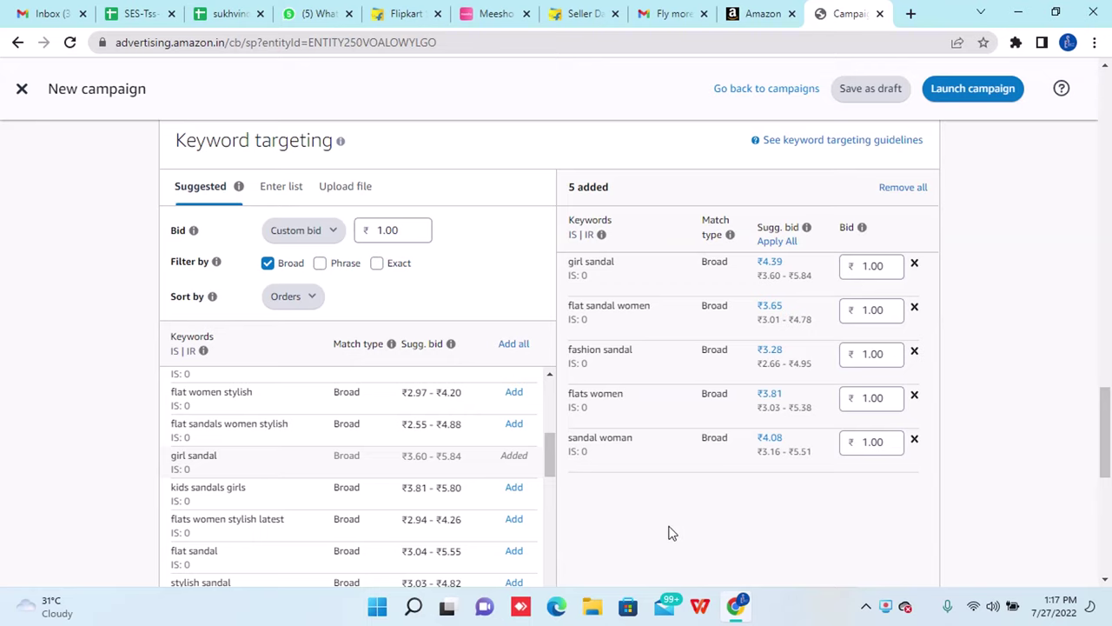
Expand the optional negative keyword targeting section, look over its match types and keyword entry area, and collapse it again.
{"action": "scroll", "coordinate": [669, 531], "scroll_direction": "down", "scroll_amount": 1}
{"action": "scroll", "coordinate": [669, 530], "scroll_direction": "down", "scroll_amount": 4}
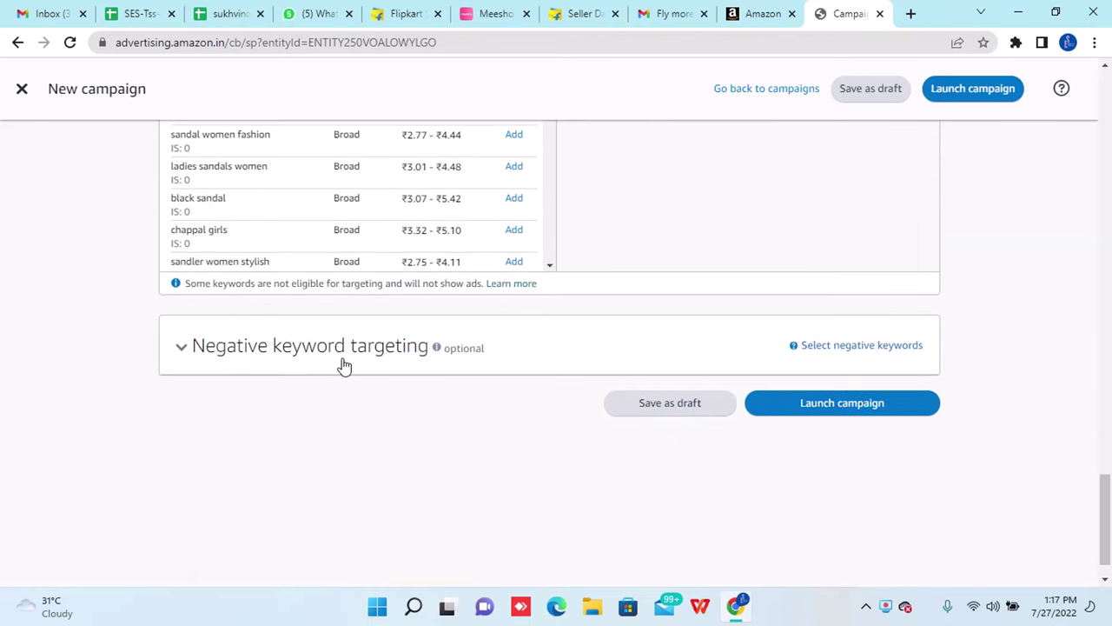
{"action": "left_click", "coordinate": [202, 364]}
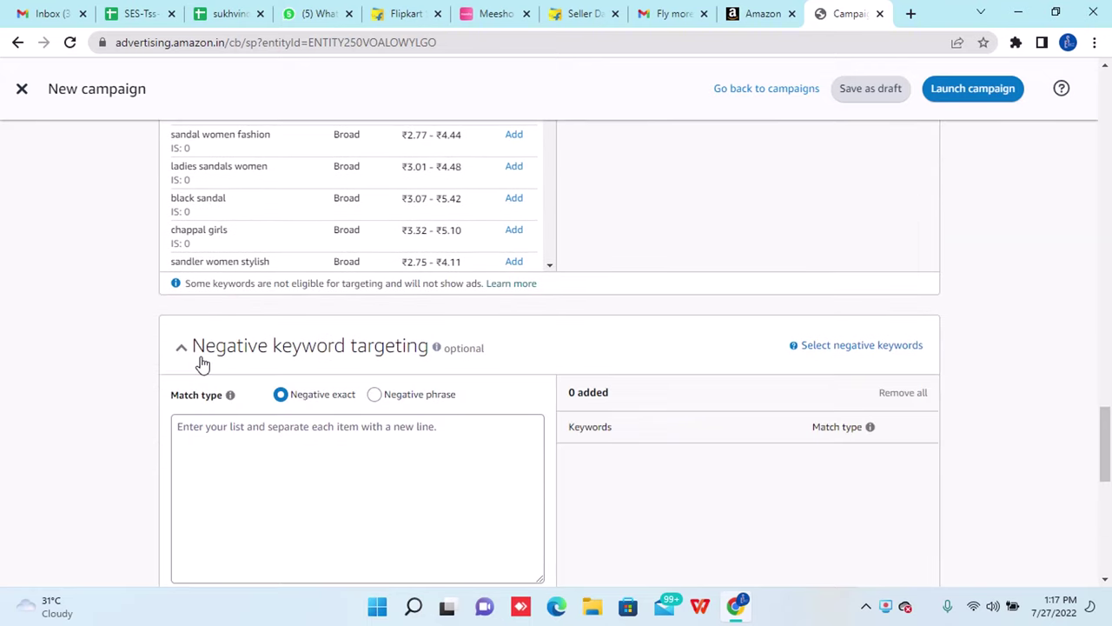
{"action": "left_click", "coordinate": [303, 474]}
{"action": "scroll", "coordinate": [303, 475], "scroll_direction": "down", "scroll_amount": 1}
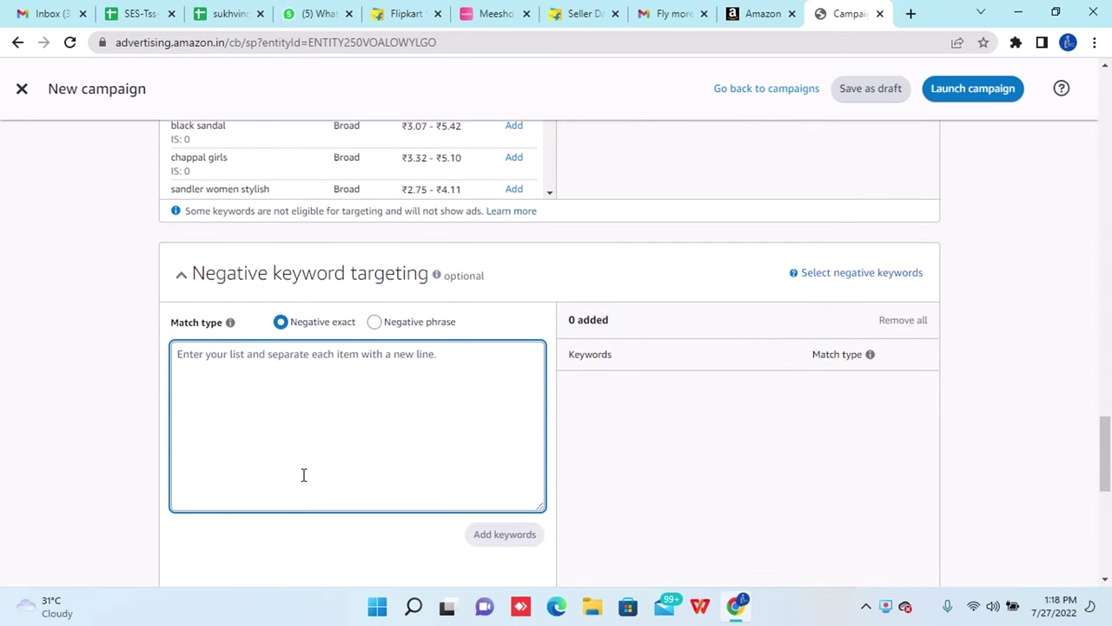
{"action": "scroll", "coordinate": [303, 474], "scroll_direction": "up", "scroll_amount": 2}
{"action": "scroll", "coordinate": [304, 474], "scroll_direction": "down", "scroll_amount": 2}
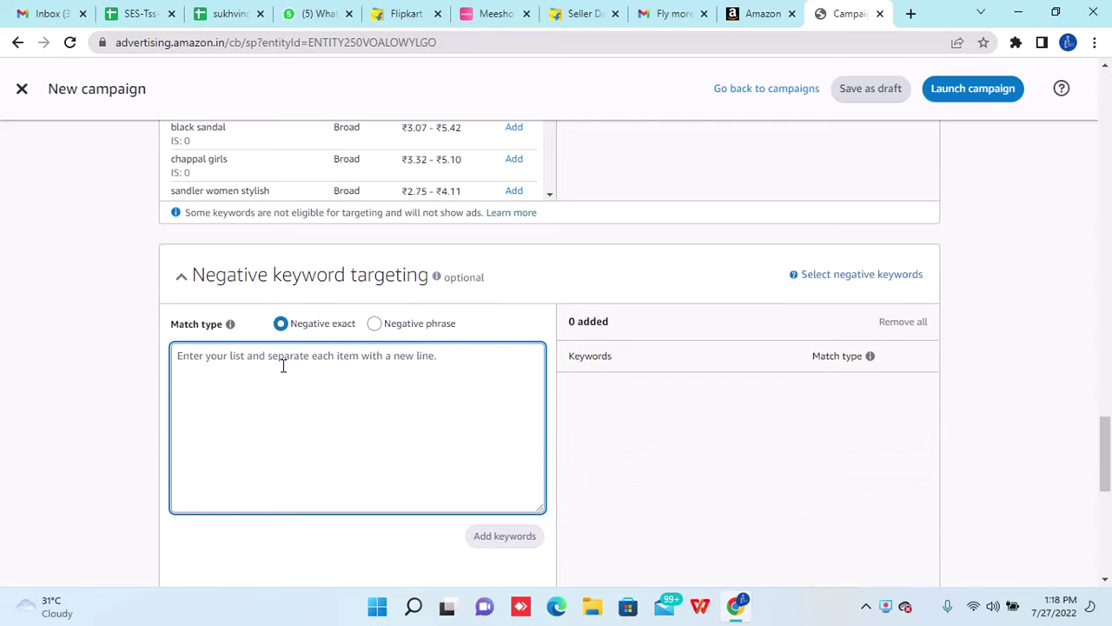
{"action": "left_click", "coordinate": [231, 288]}
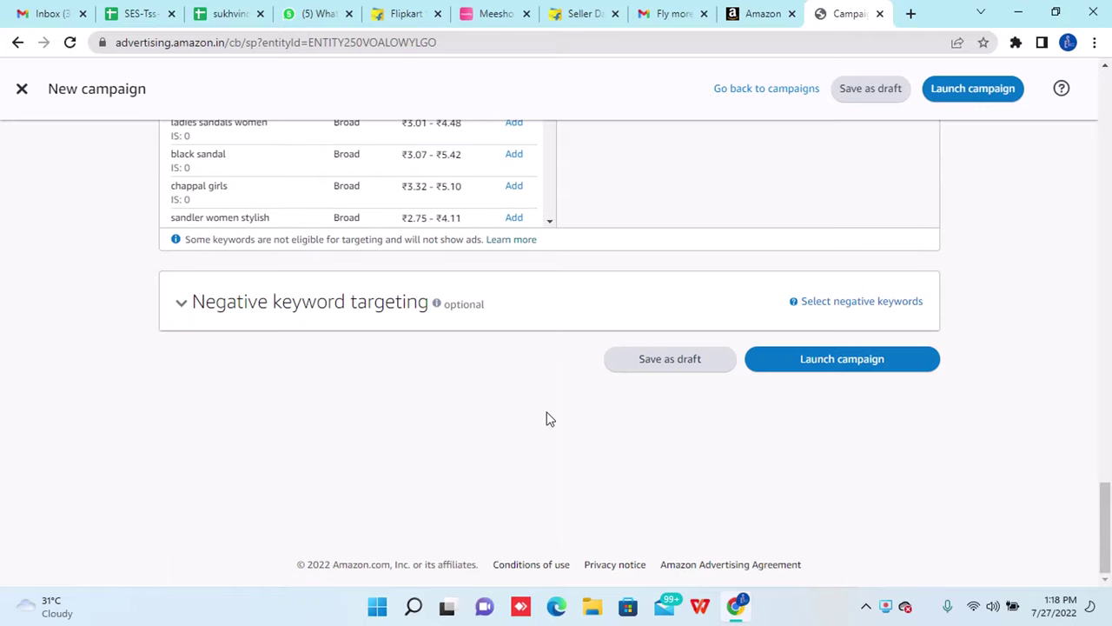
Review the whole campaign form, from settings, budget and bidding strategy to the advertised products and the added keywords with their bids.
{"action": "scroll", "coordinate": [547, 419], "scroll_direction": "up", "scroll_amount": 10}
{"action": "scroll", "coordinate": [546, 419], "scroll_direction": "up", "scroll_amount": 15}
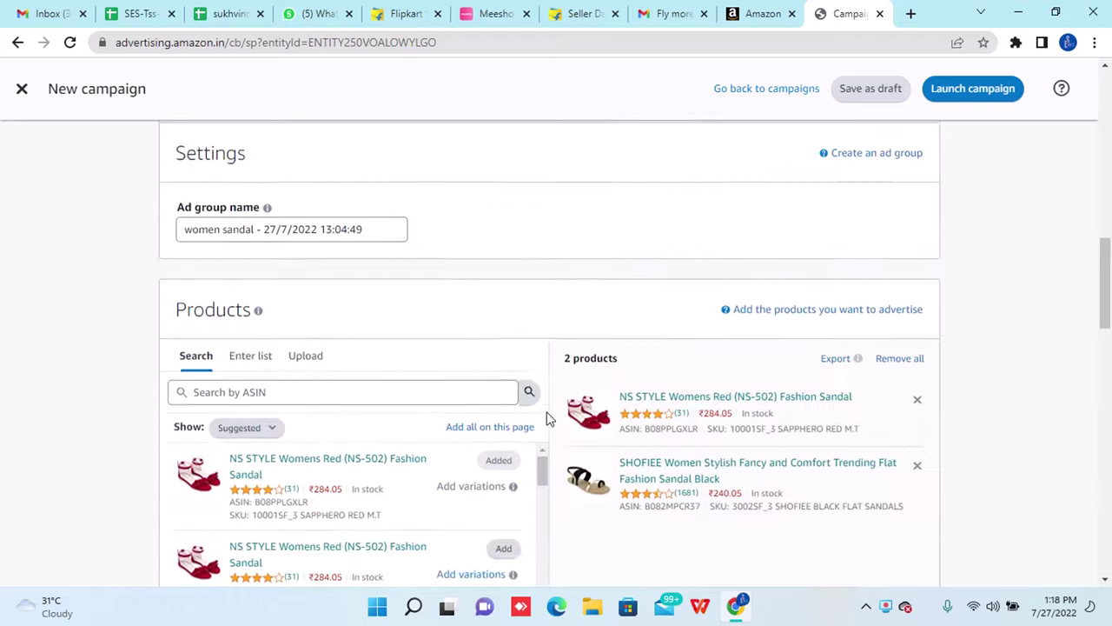
{"action": "scroll", "coordinate": [547, 419], "scroll_direction": "down", "scroll_amount": 20}
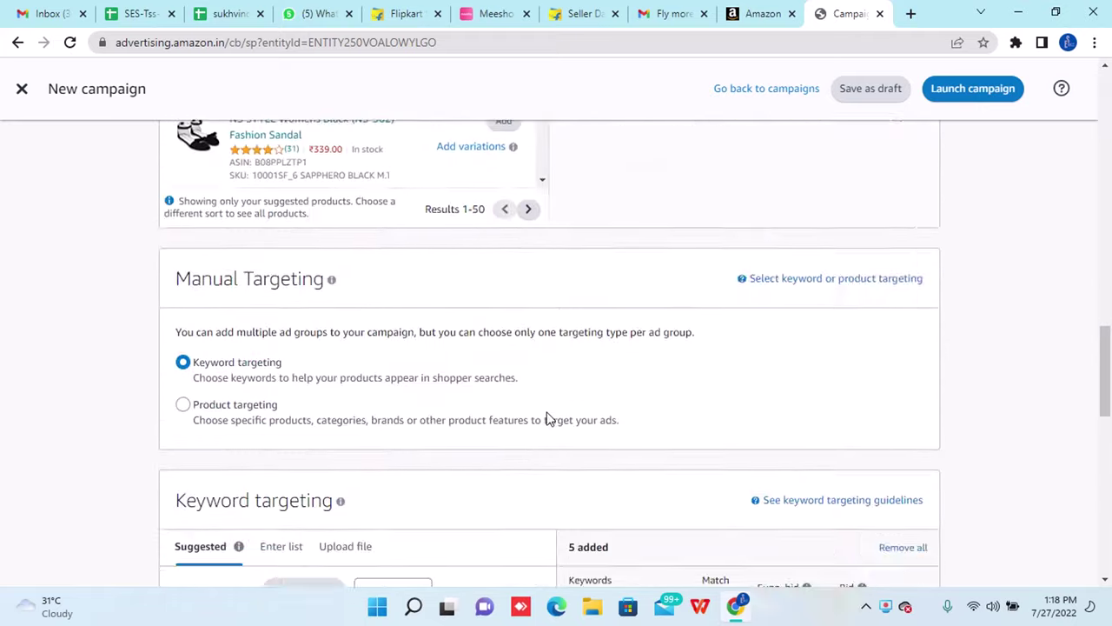
{"action": "scroll", "coordinate": [547, 419], "scroll_direction": "up", "scroll_amount": 20}
{"action": "scroll", "coordinate": [546, 419], "scroll_direction": "down", "scroll_amount": 4}
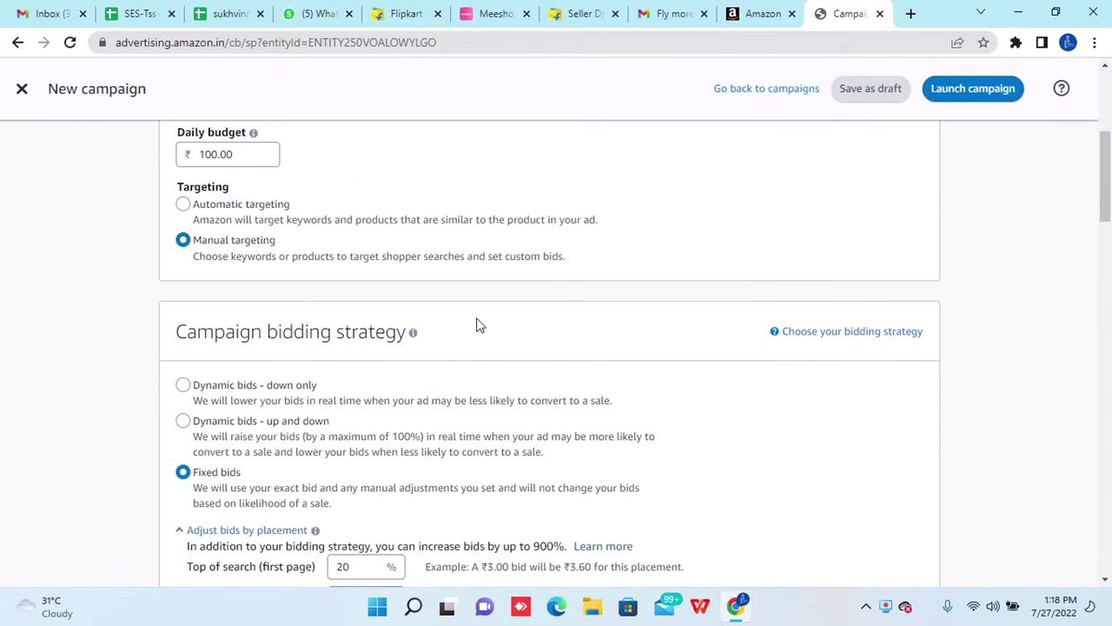
{"action": "scroll", "coordinate": [479, 326], "scroll_direction": "up", "scroll_amount": 3}
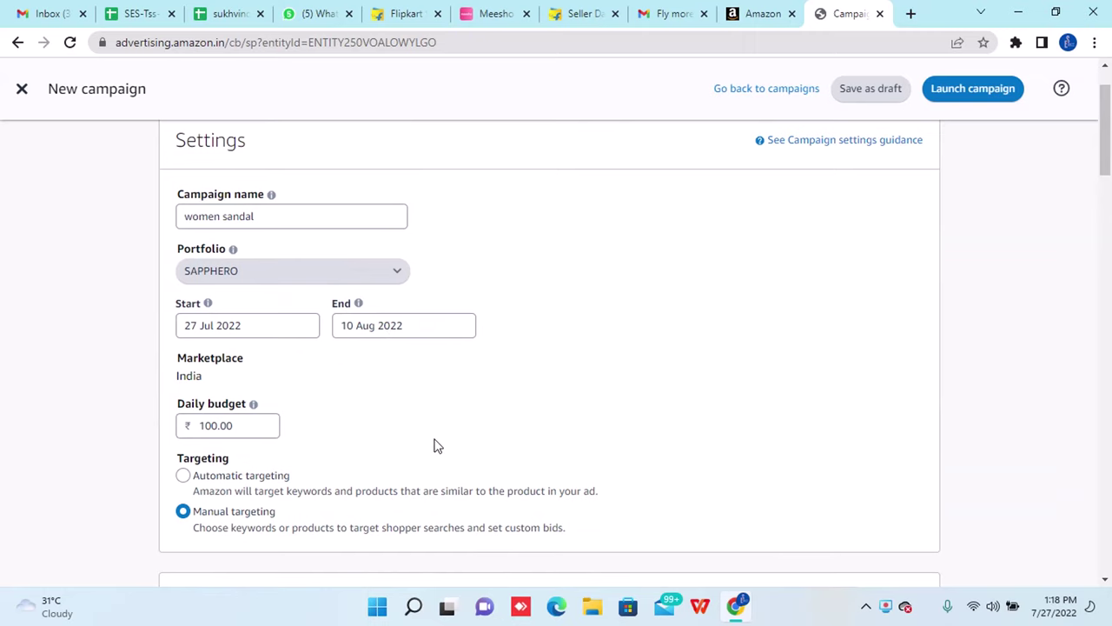
{"action": "scroll", "coordinate": [436, 444], "scroll_direction": "down", "scroll_amount": 10}
{"action": "scroll", "coordinate": [437, 445], "scroll_direction": "up", "scroll_amount": 10}
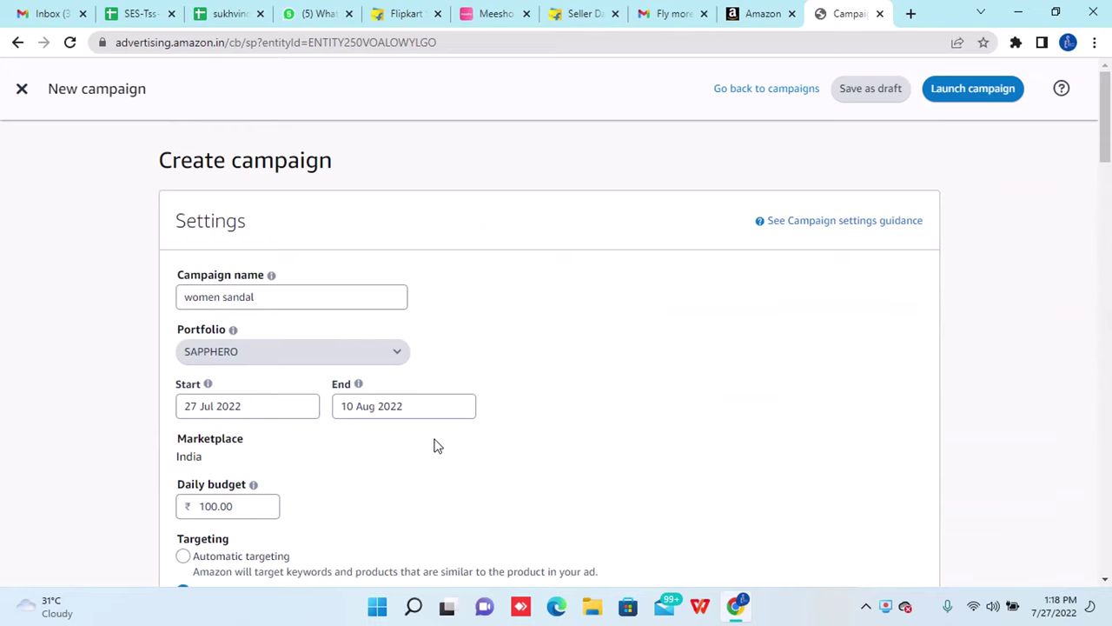
{"action": "scroll", "coordinate": [437, 445], "scroll_direction": "down", "scroll_amount": 12}
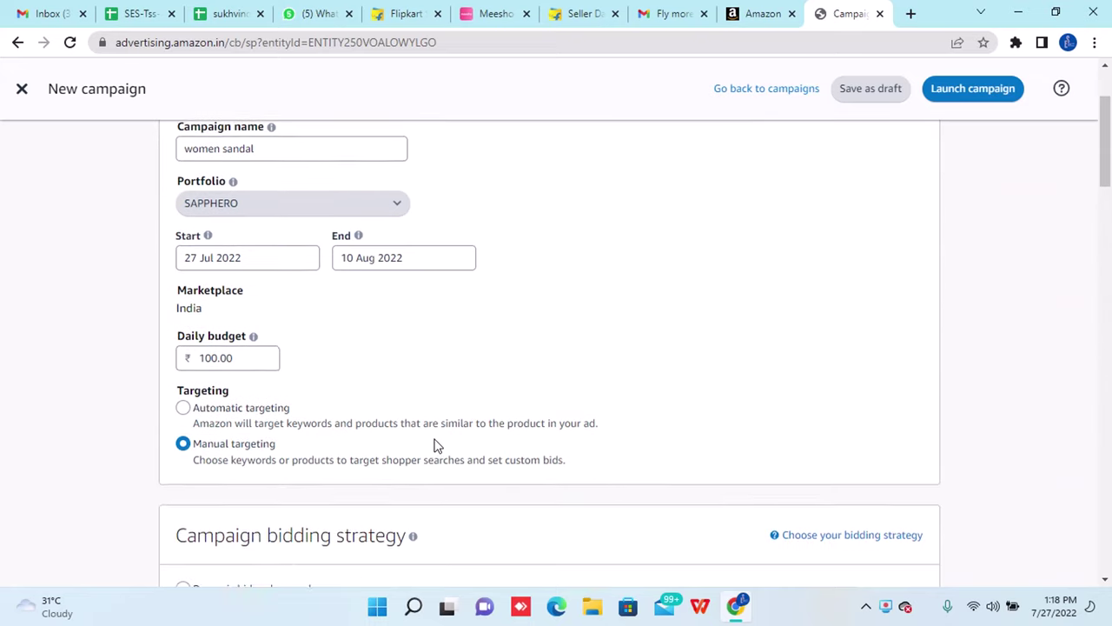
{"action": "scroll", "coordinate": [437, 445], "scroll_direction": "down", "scroll_amount": 3}
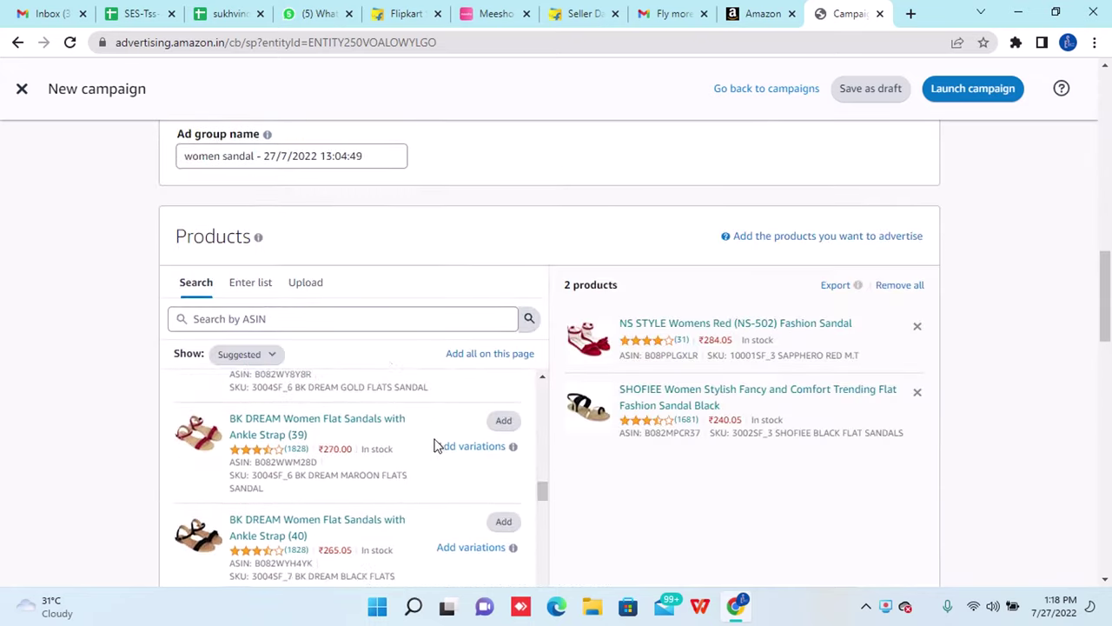
{"action": "scroll", "coordinate": [601, 522], "scroll_direction": "down", "scroll_amount": 8}
{"action": "scroll", "coordinate": [603, 521], "scroll_direction": "down", "scroll_amount": 2}
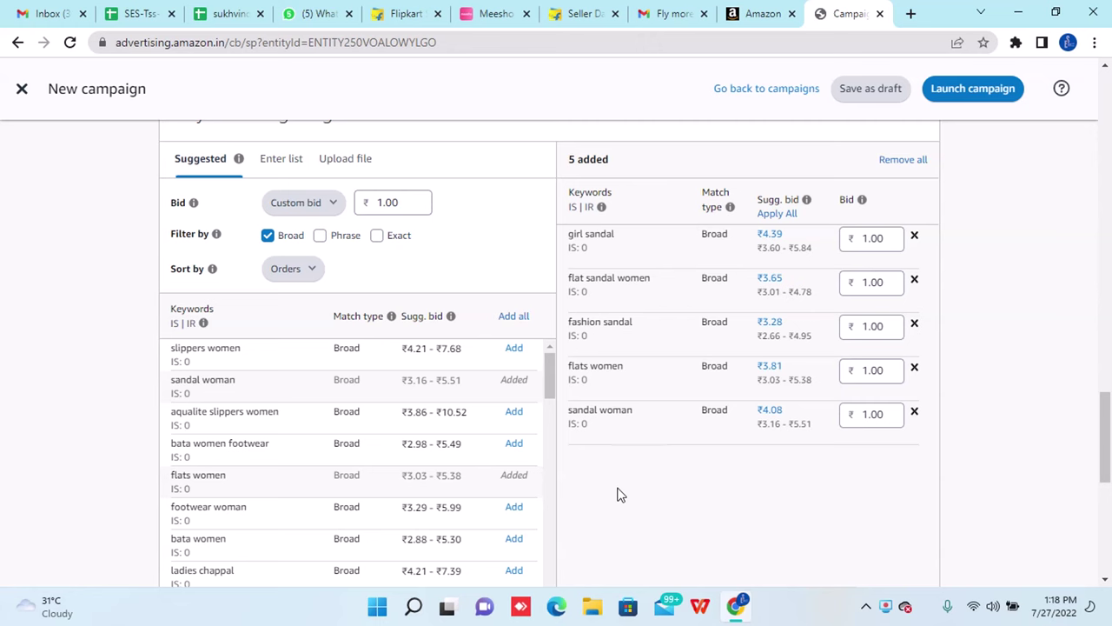
{"action": "scroll", "coordinate": [621, 495], "scroll_direction": "down", "scroll_amount": 5}
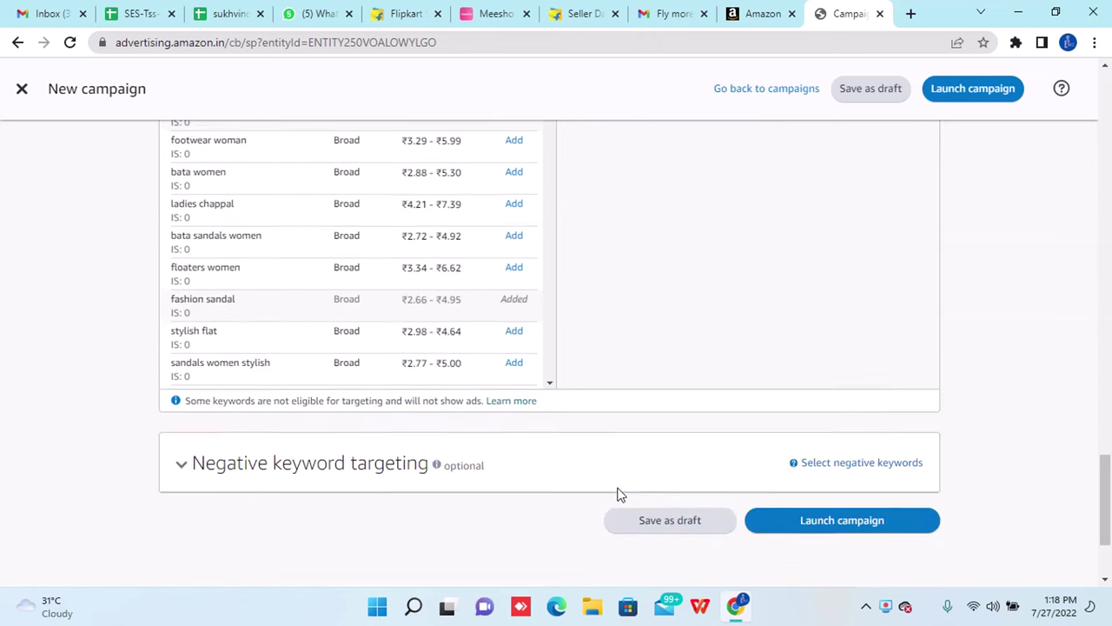
{"action": "scroll", "coordinate": [621, 494], "scroll_direction": "up", "scroll_amount": 3}
{"action": "scroll", "coordinate": [621, 494], "scroll_direction": "up", "scroll_amount": 2}
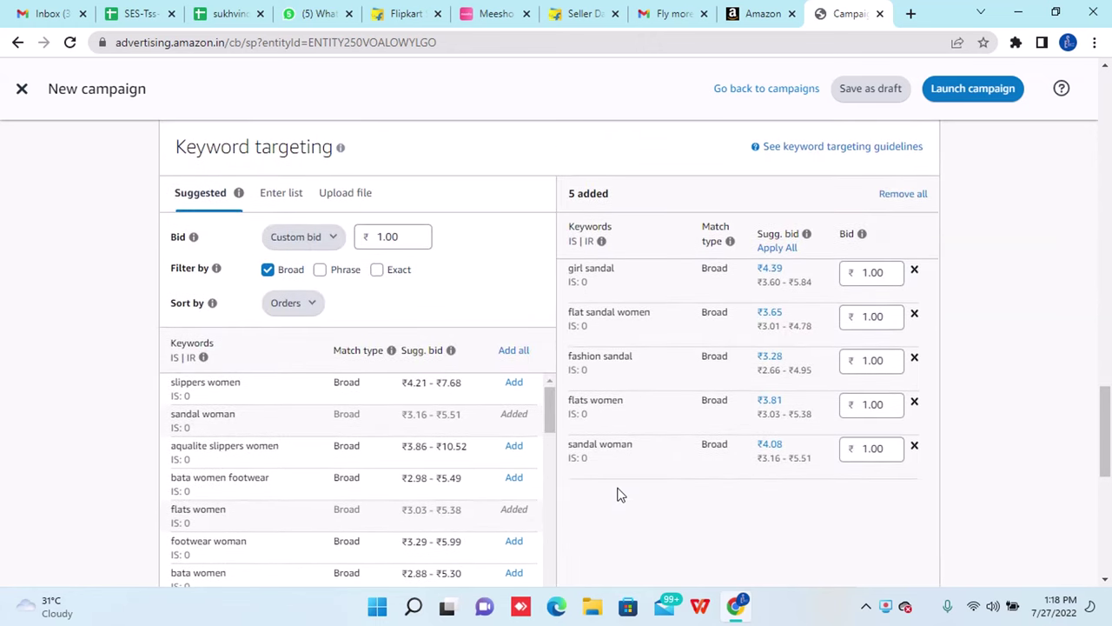
{"action": "scroll", "coordinate": [620, 495], "scroll_direction": "up", "scroll_amount": 20}
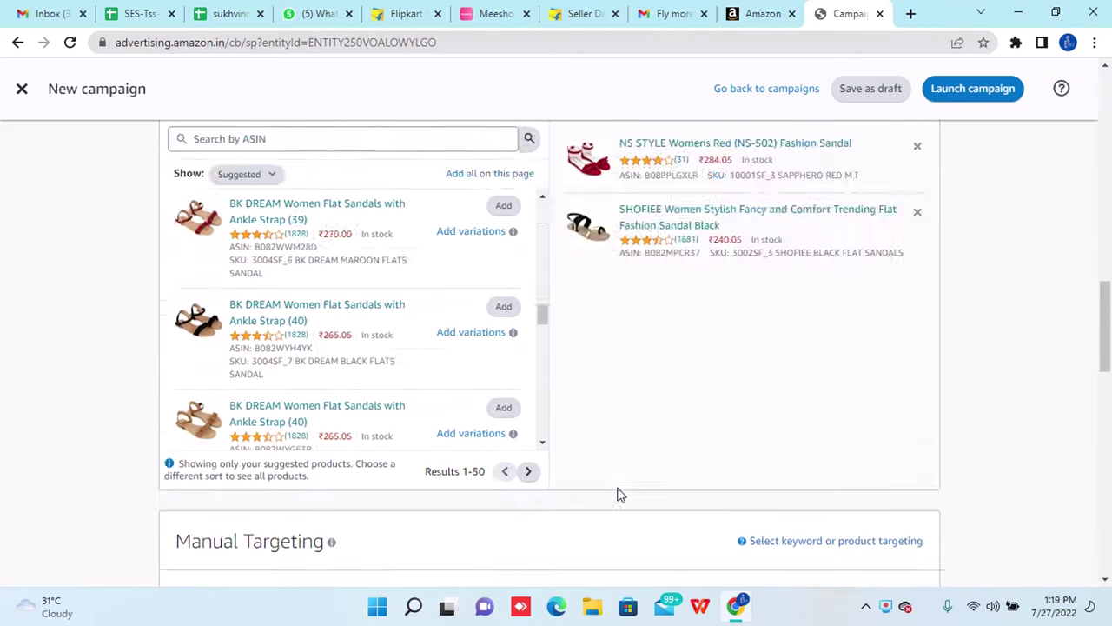
{"action": "scroll", "coordinate": [620, 495], "scroll_direction": "down", "scroll_amount": 20}
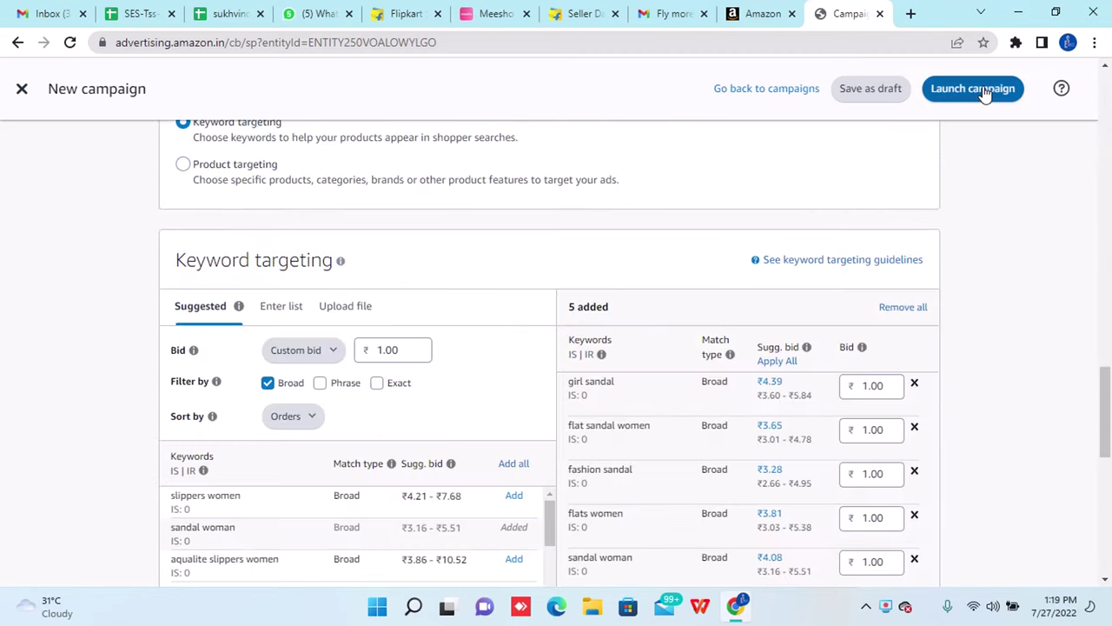
Save the new campaign as a draft and close the campaign form.
{"action": "left_click", "coordinate": [869, 94]}
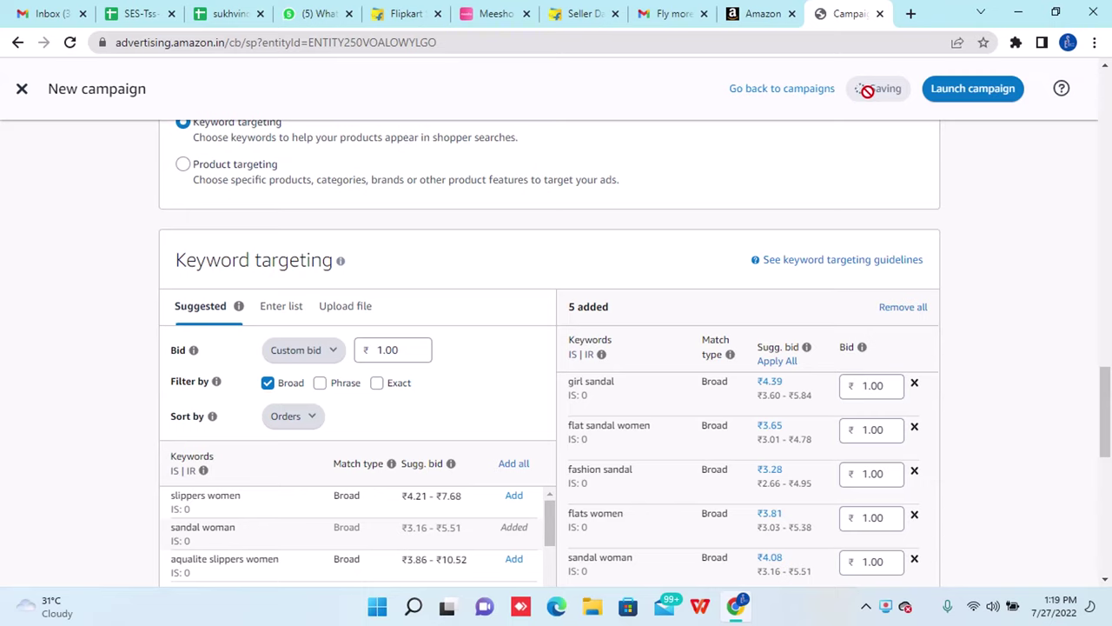
{"action": "left_click", "coordinate": [21, 90]}
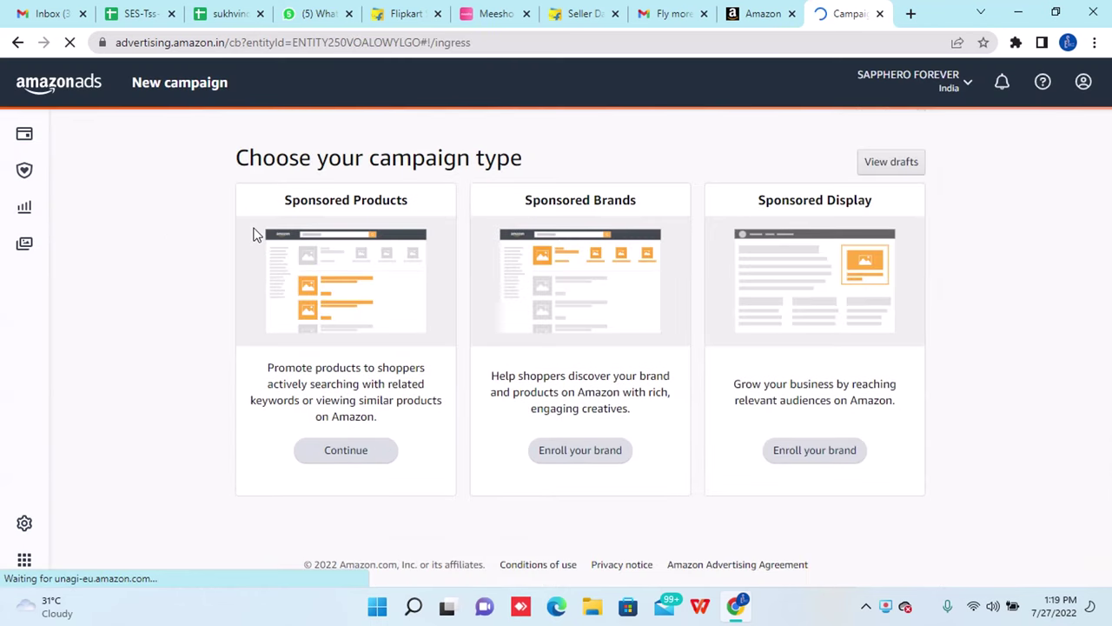
Go to the campaign drafts in Campaign manager and open the "women sandal" draft for editing.
{"action": "mouse_move", "coordinate": [27, 142]}
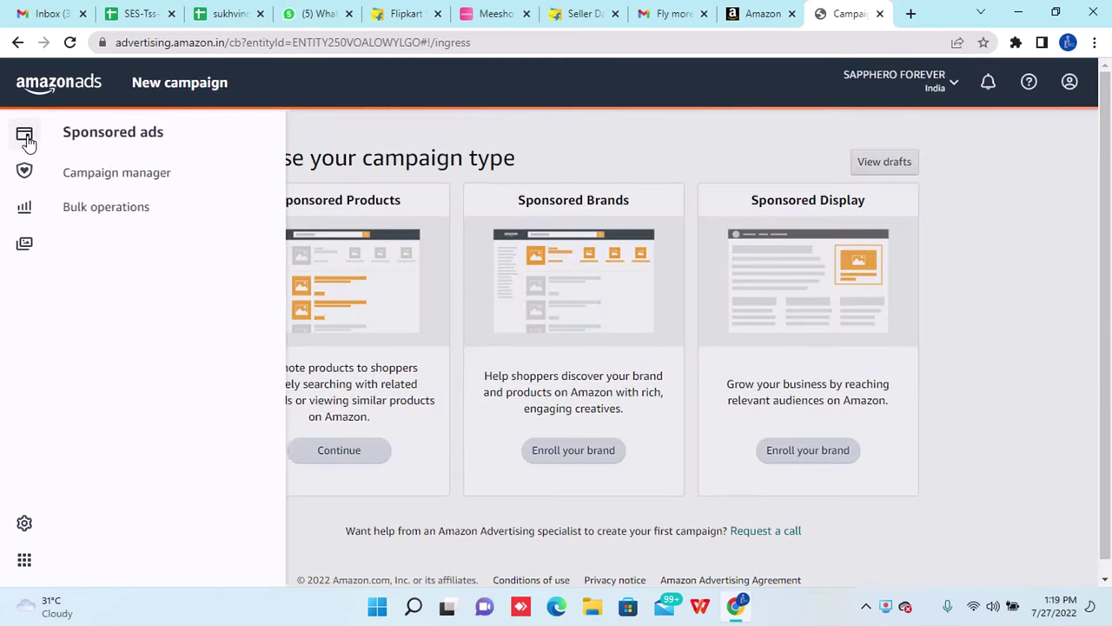
{"action": "left_click", "coordinate": [95, 172]}
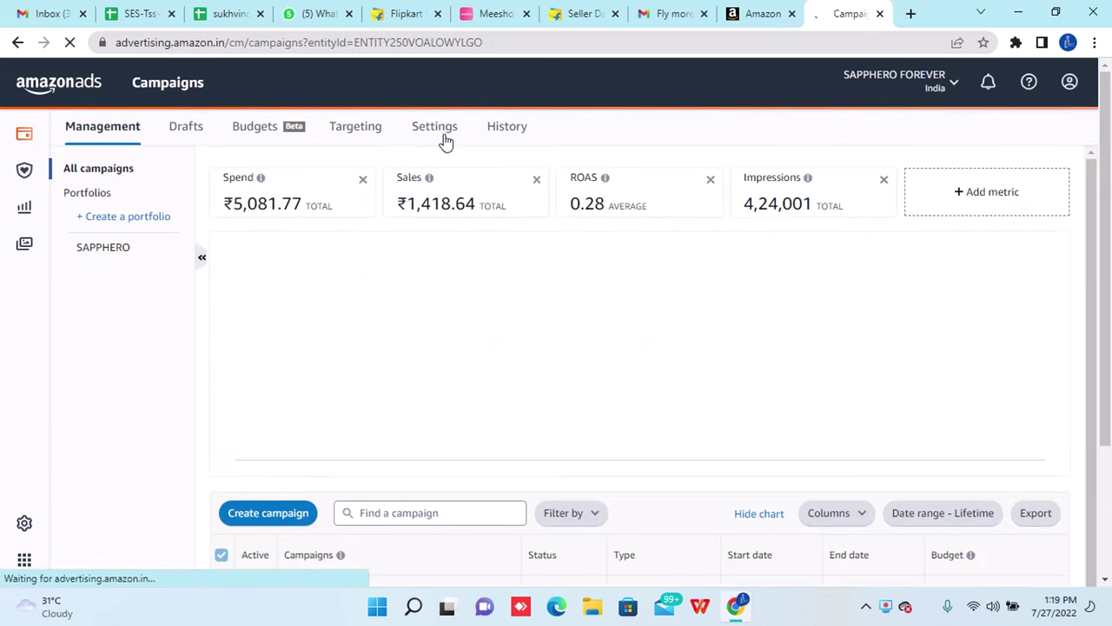
{"action": "left_click", "coordinate": [187, 128]}
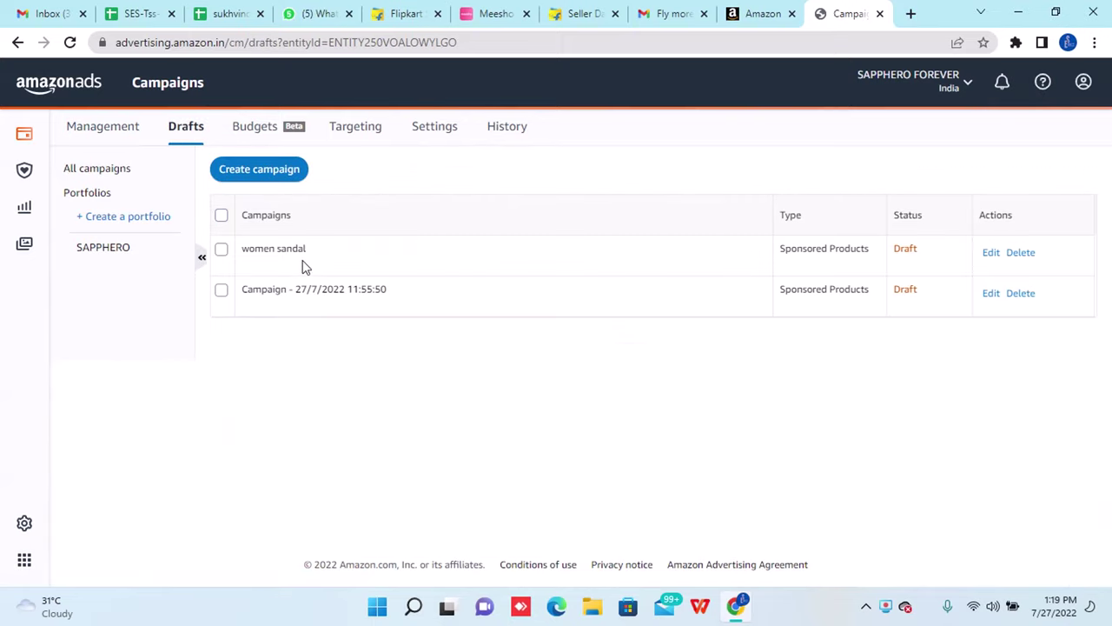
{"action": "left_click", "coordinate": [993, 254]}
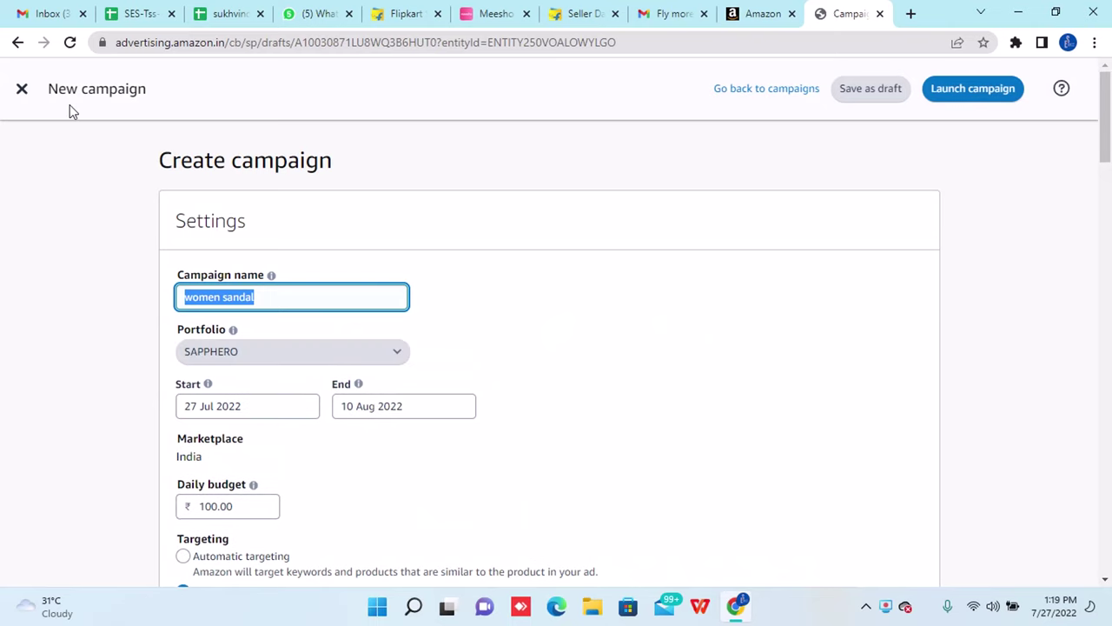
Leave the draft campaign form without saving changes and return to Campaign manager.
{"action": "left_click", "coordinate": [23, 90]}
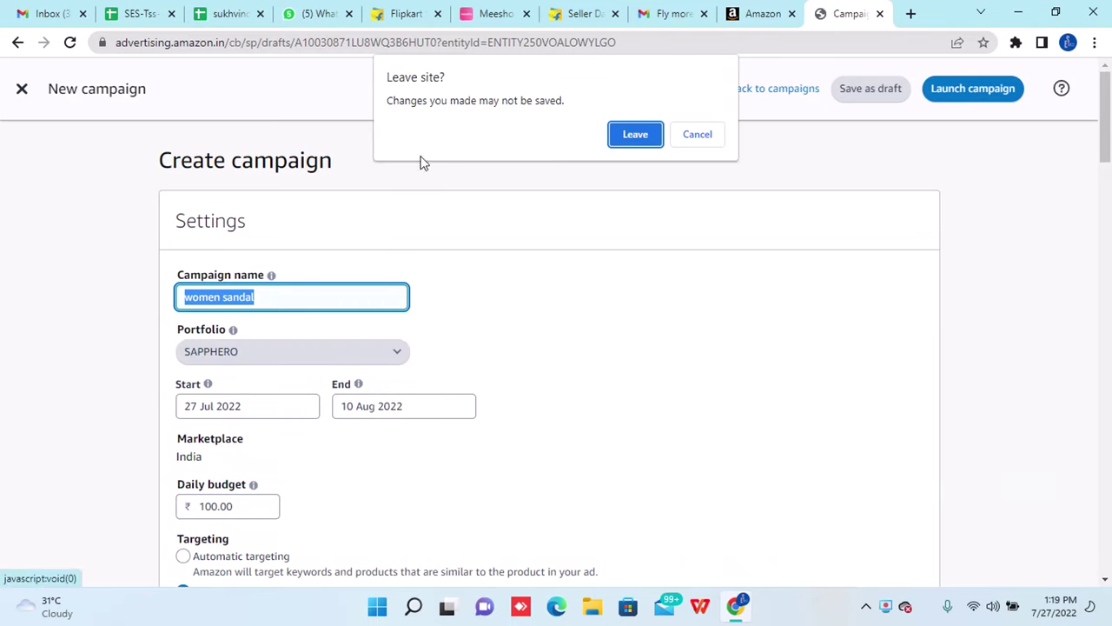
{"action": "left_click", "coordinate": [635, 135]}
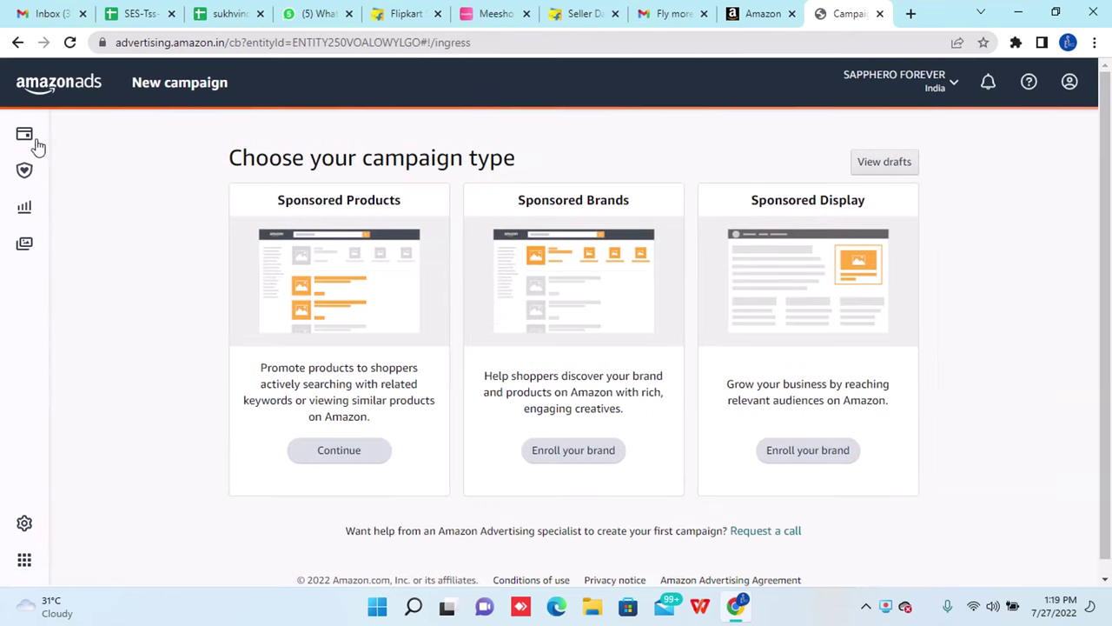
{"action": "left_click", "coordinate": [33, 143]}
{"action": "left_click", "coordinate": [115, 176]}
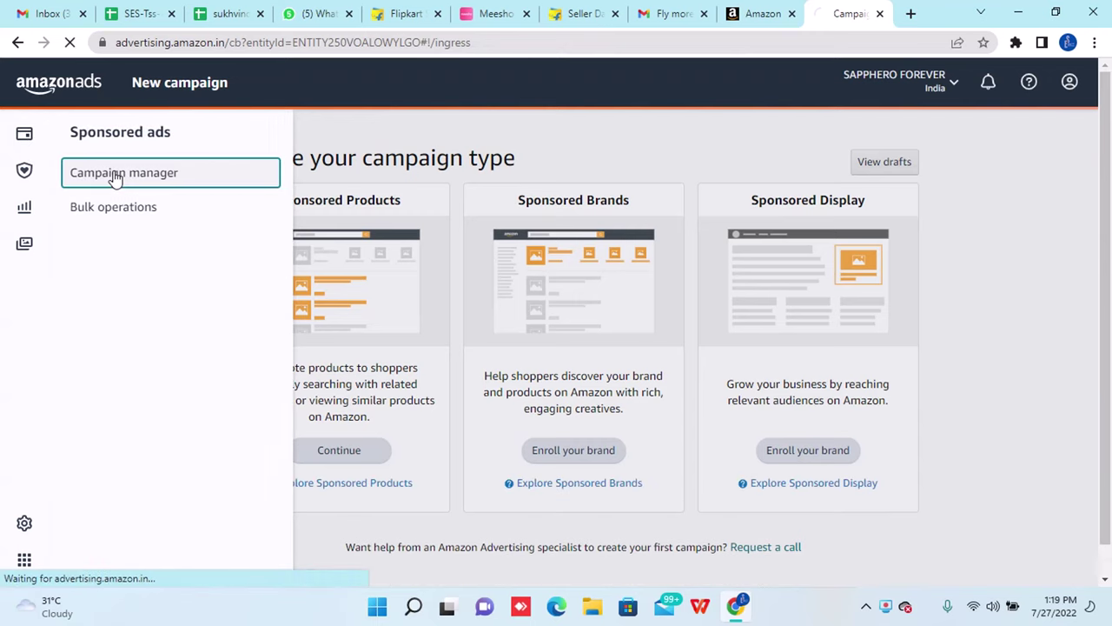